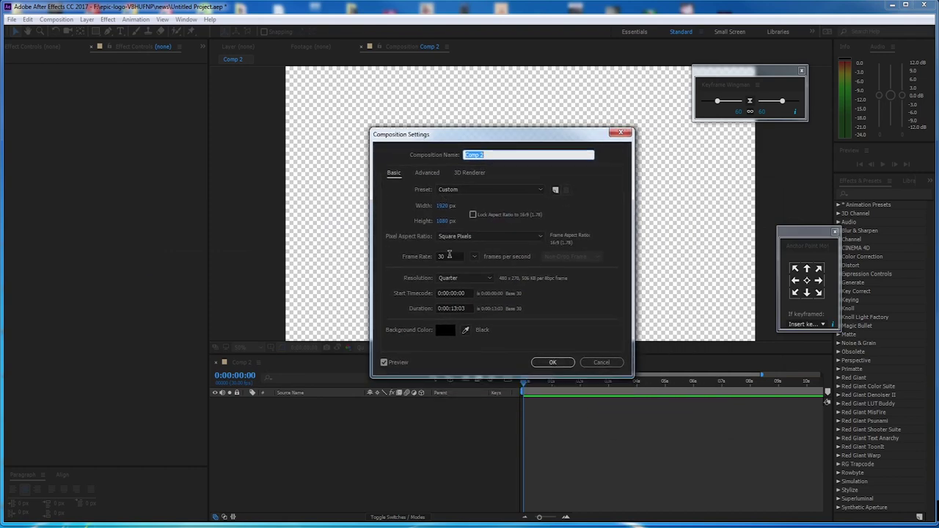
Step: Create a full-frame 1920 x 1080 px deep royal blue solid in Comp 2
left_click_drag(464, 140, 495, 140)
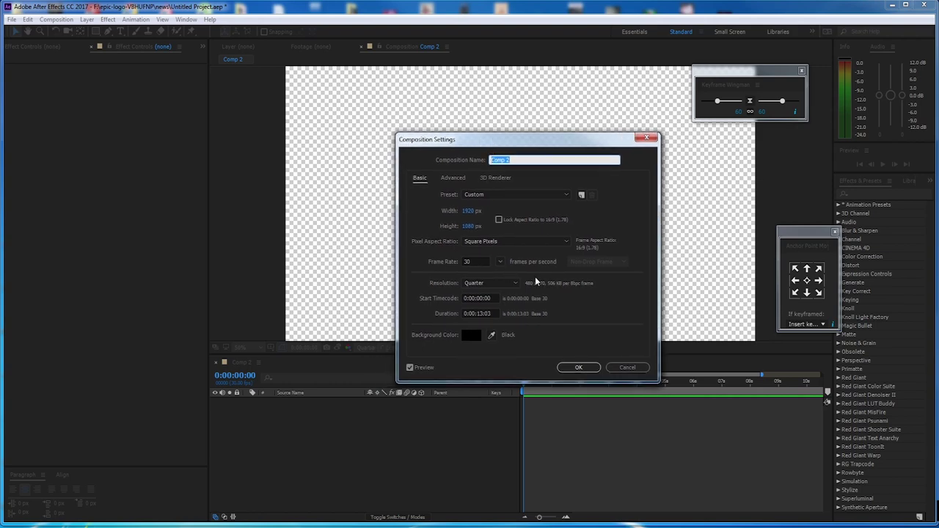
right_click(322, 410)
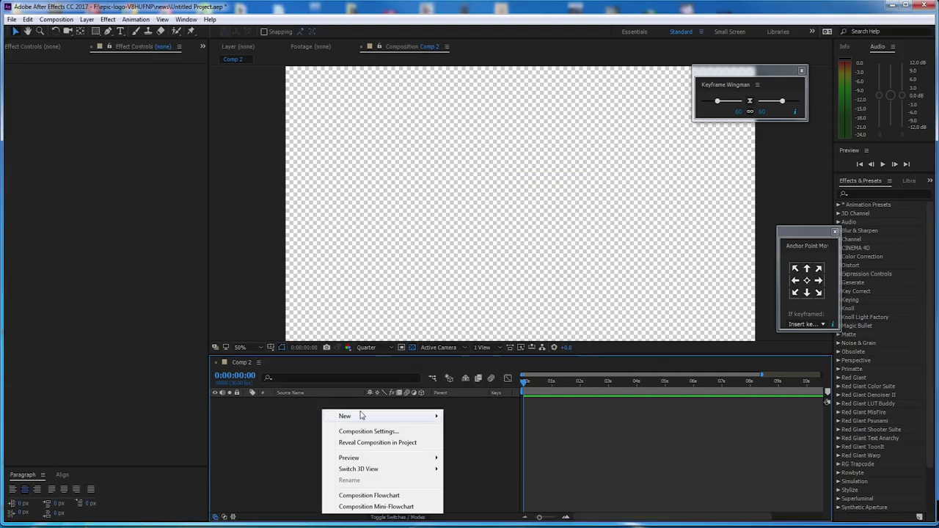
mouse_move(360, 412)
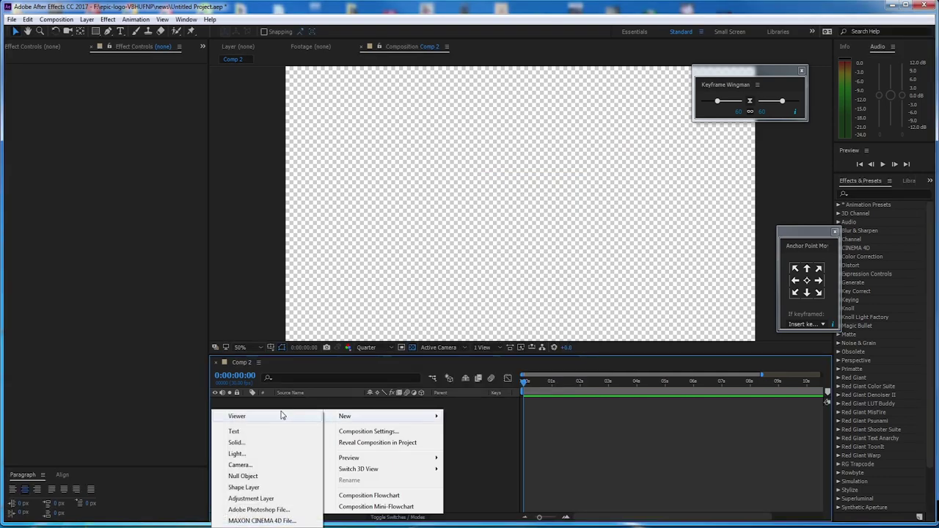
left_click(295, 445)
left_click_drag(456, 134, 528, 106)
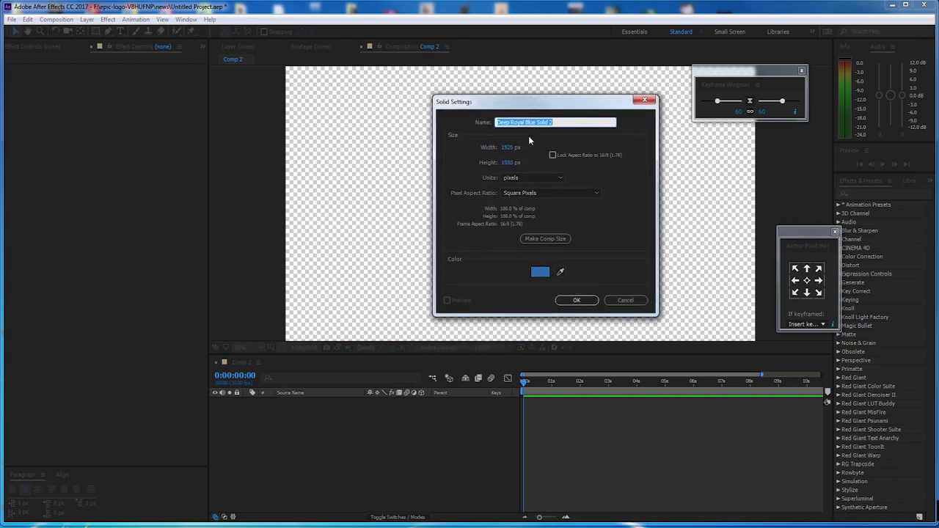
left_click(576, 300)
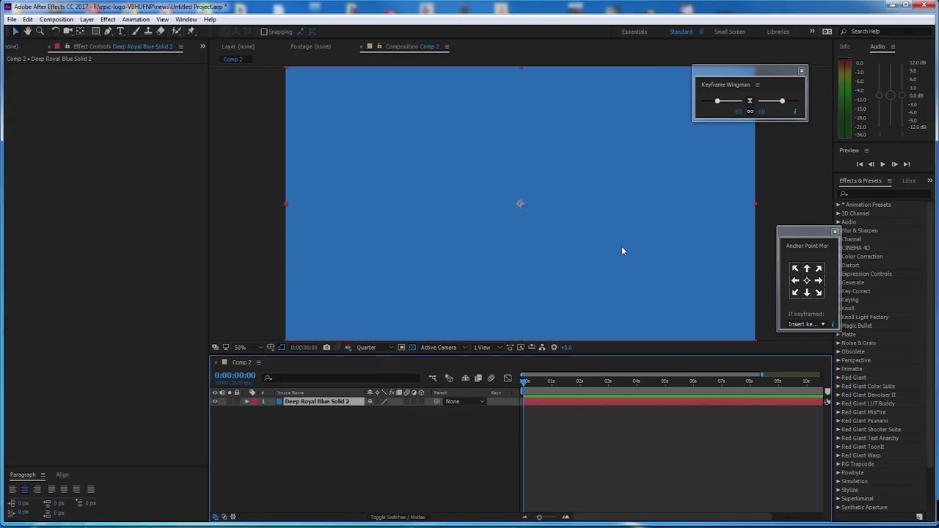
Step: Find the Gradient Ramp effect by searching for "ramp" and apply it to the blue solid
left_click(866, 195)
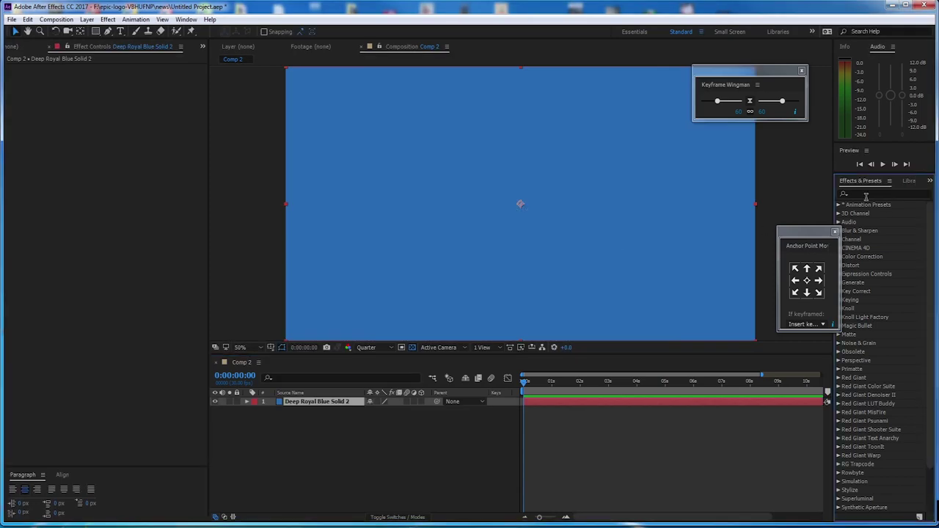
left_click(869, 195)
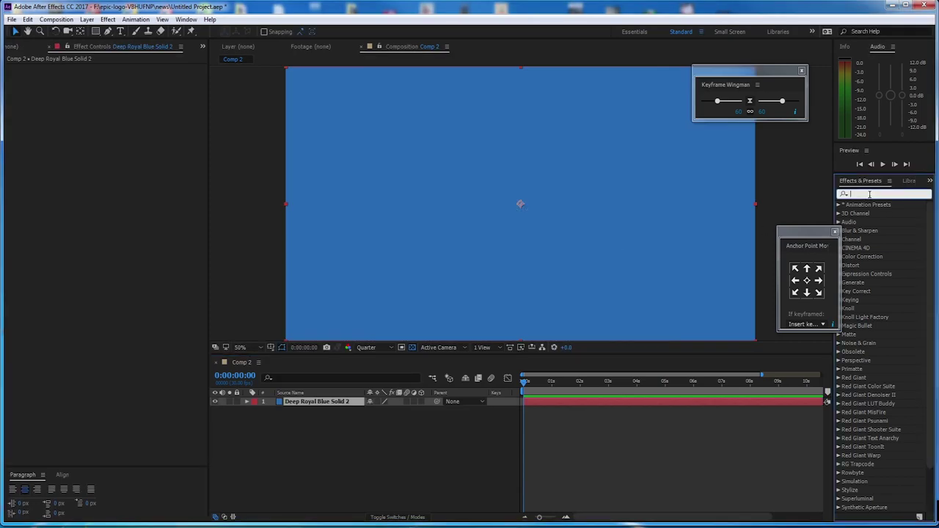
type("ramp")
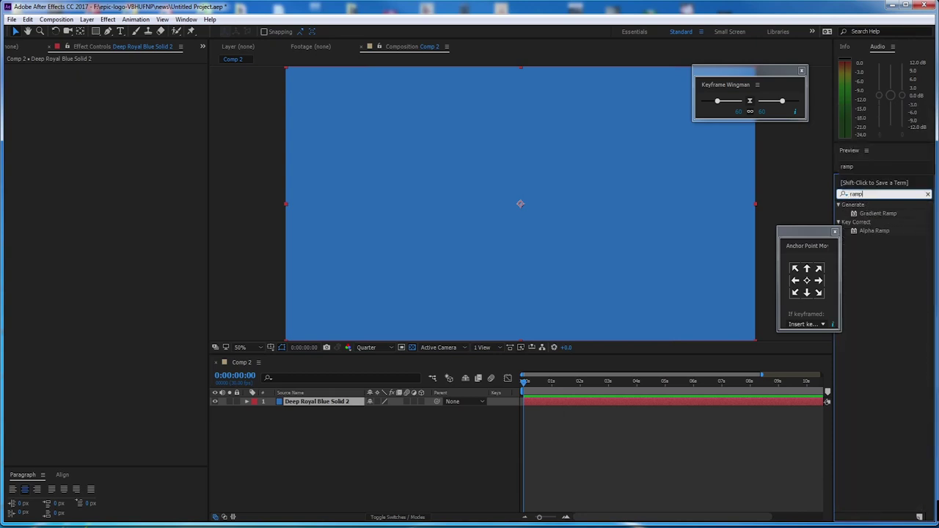
left_click_drag(811, 234, 807, 237)
double_click(902, 214)
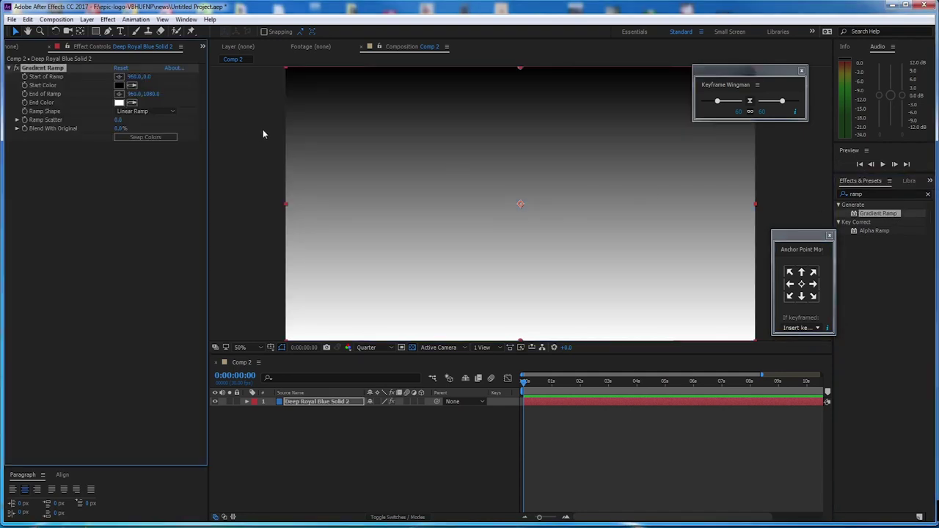
Step: Set the Gradient Ramp's start color to bright blue 2165E3
left_click(119, 86)
left_click_drag(180, 139, 169, 163)
left_click(191, 225)
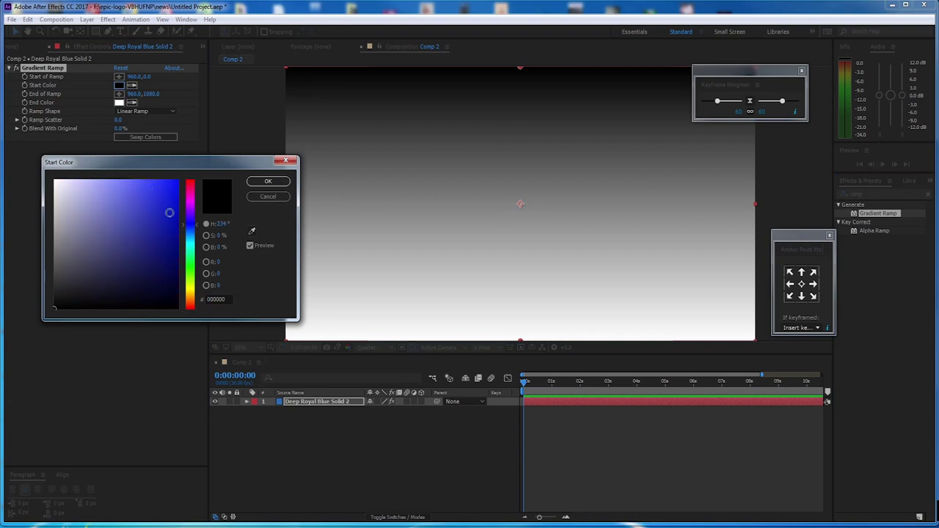
left_click(190, 230)
left_click(160, 193)
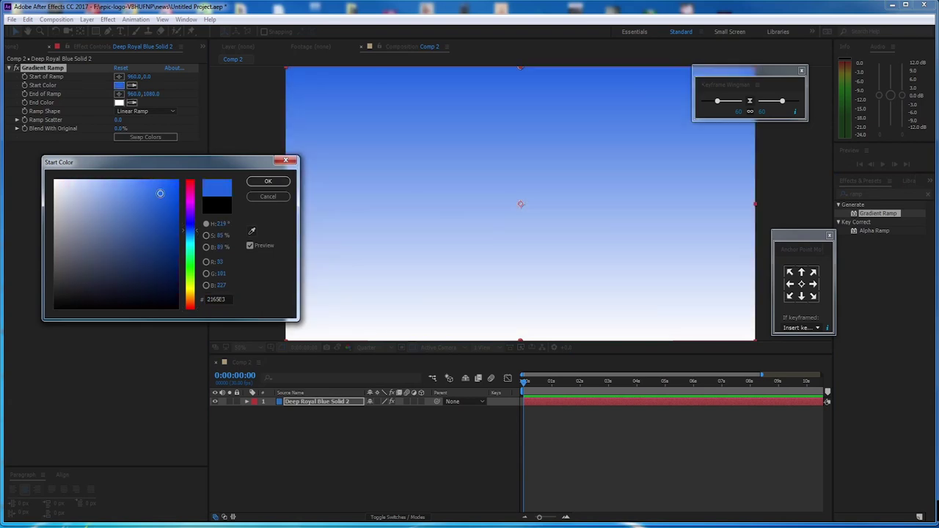
left_click(268, 181)
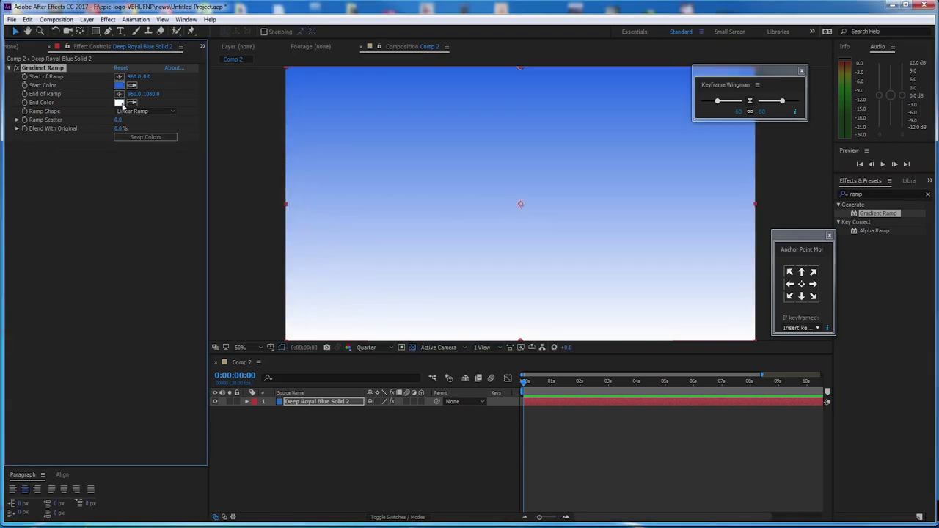
Step: Set the Gradient Ramp's end color to dark navy blue 0D195F
left_click(119, 103)
left_click(190, 228)
left_click(166, 256)
left_click(161, 260)
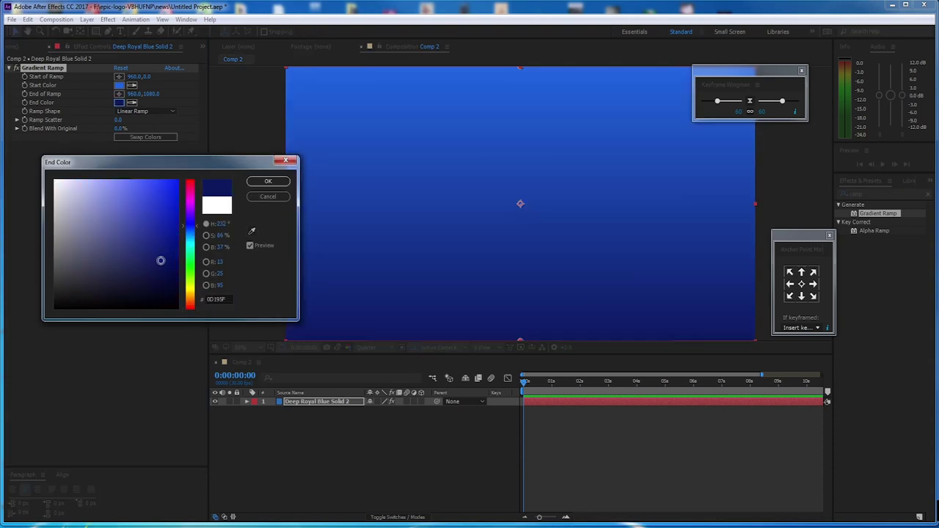
left_click(268, 181)
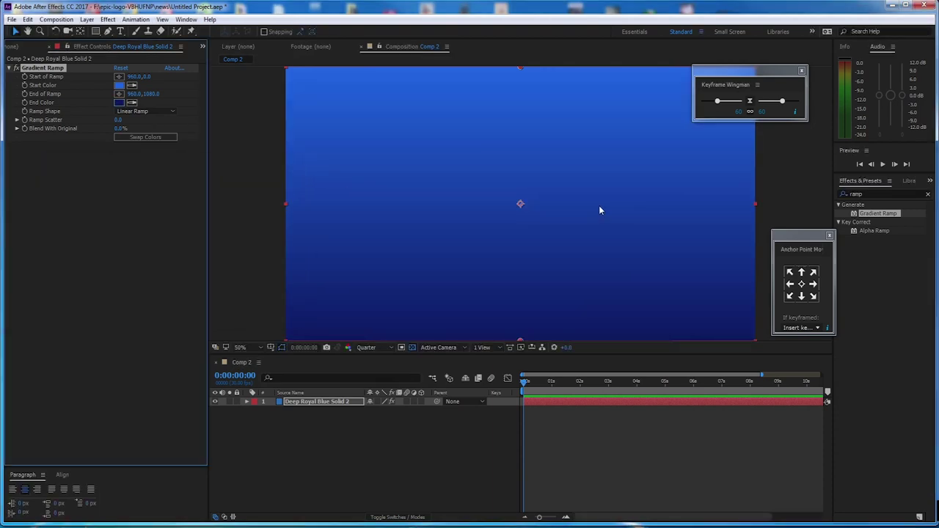
Step: Duplicate the gradient solid and mask the copy with a tall rectangle crossing the middle of the frame and extending beyond its upper and lower edges
left_click(423, 457)
left_click(348, 403)
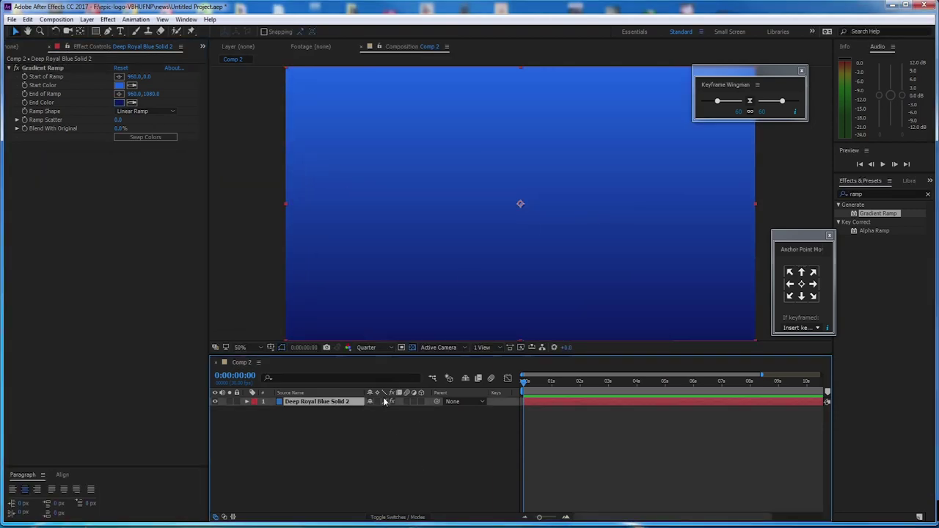
left_click(332, 436)
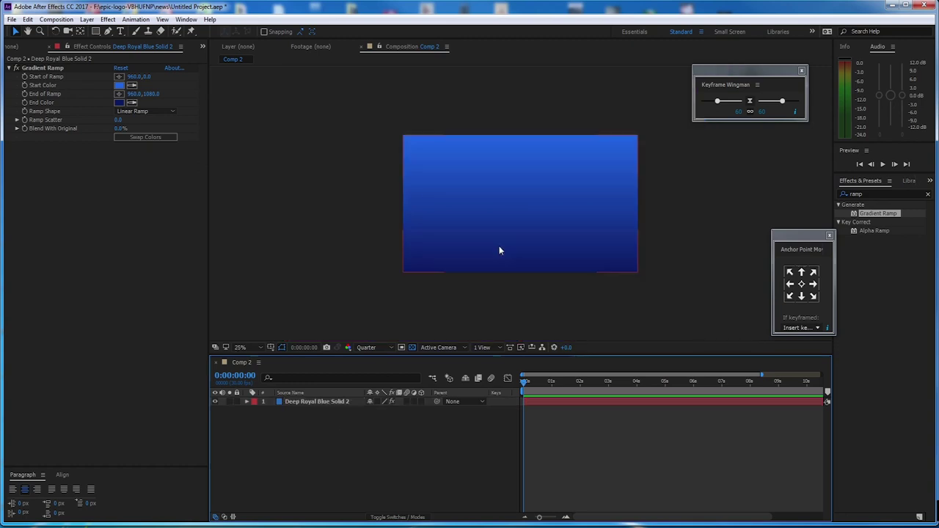
left_click(332, 403)
key("ctrl+d")
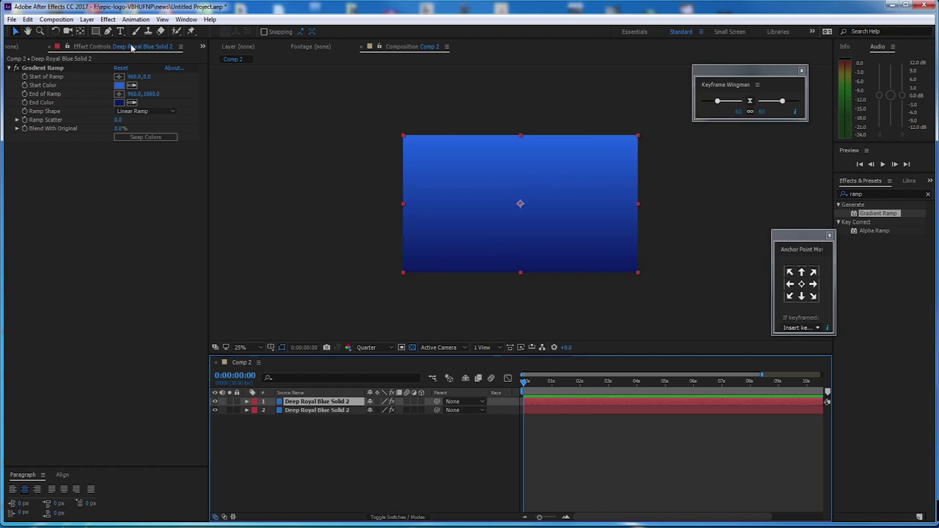
left_click(96, 31)
left_click_drag(473, 107, 563, 308)
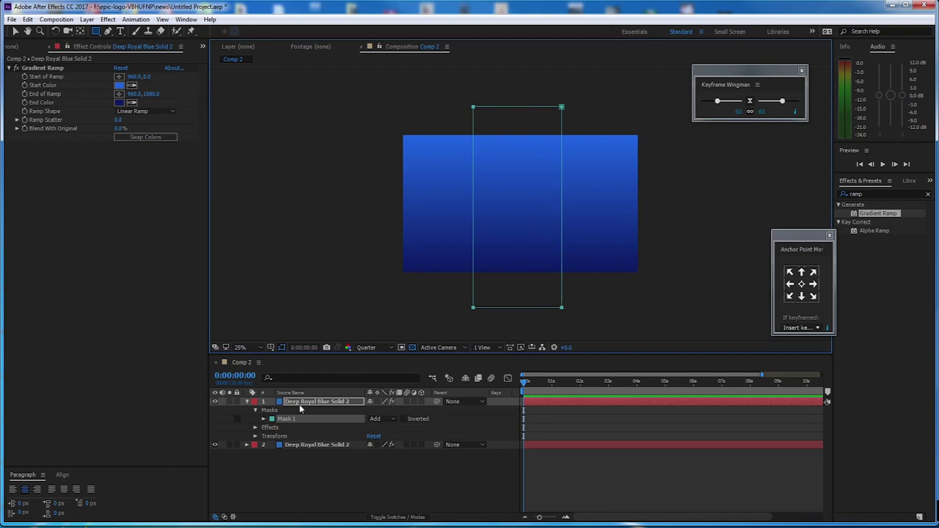
Step: Swap the Gradient Ramp colors on the masked upper solid
left_click(326, 402)
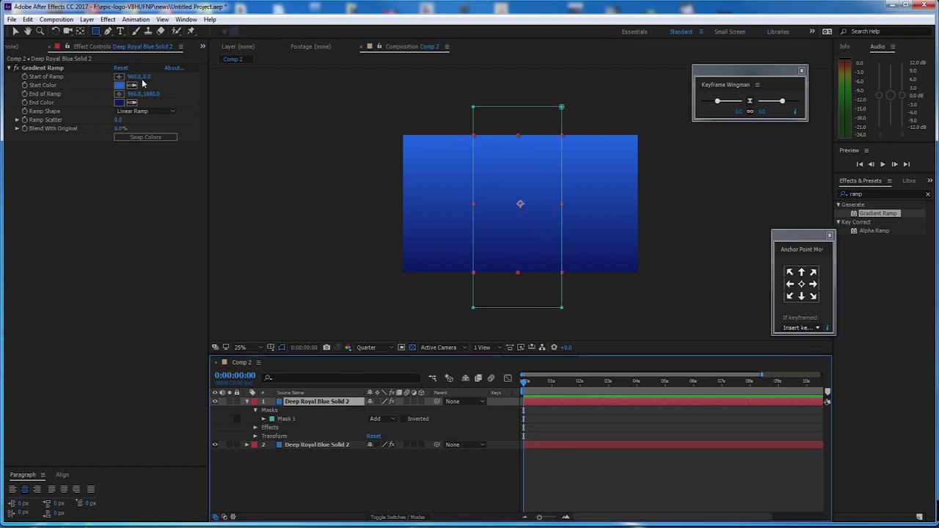
left_click(151, 138)
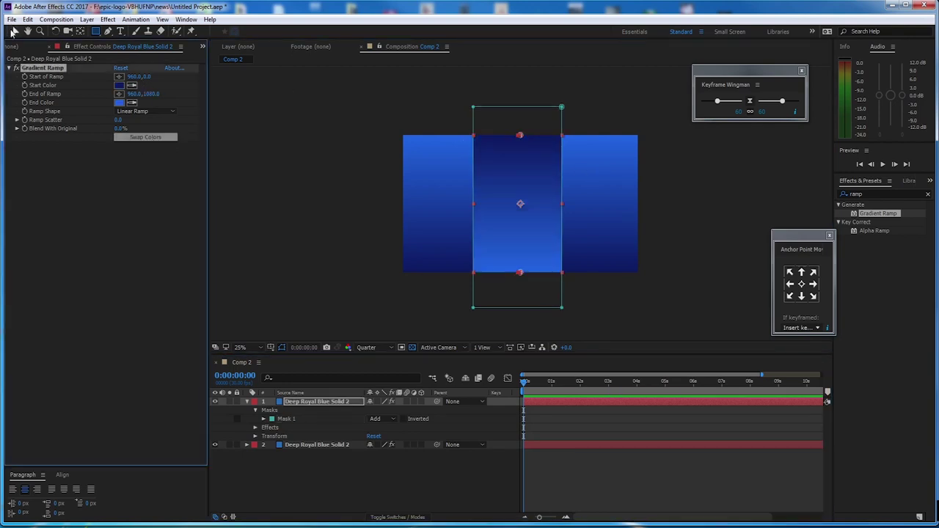
left_click(14, 32)
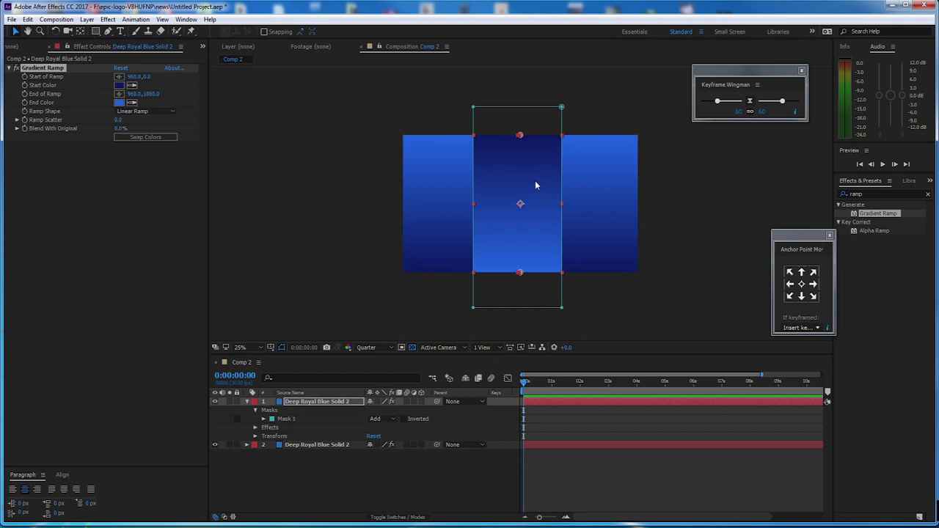
Step: Slant the rectangular mask by shifting its two upper corner points to the right, forming a parallelogram
scroll(535, 181, "up", 2)
scroll(531, 170, "down", 2)
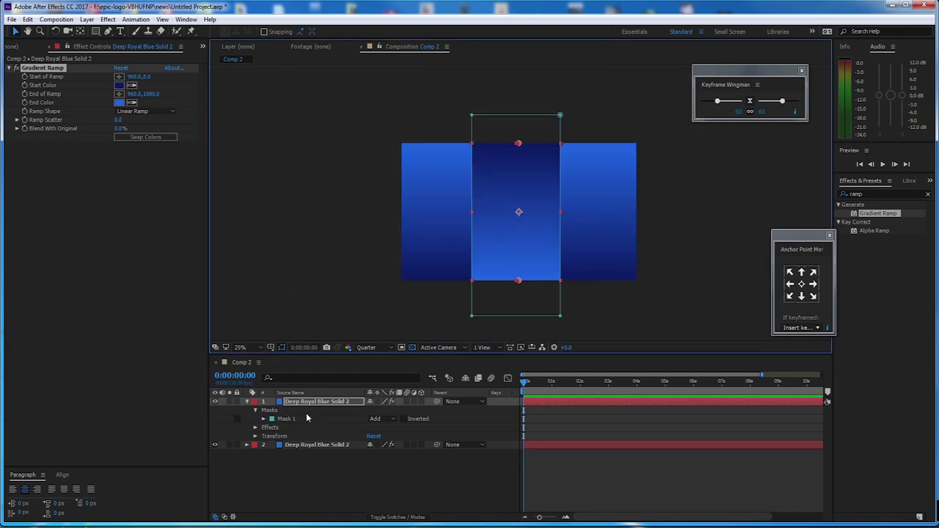
key("m")
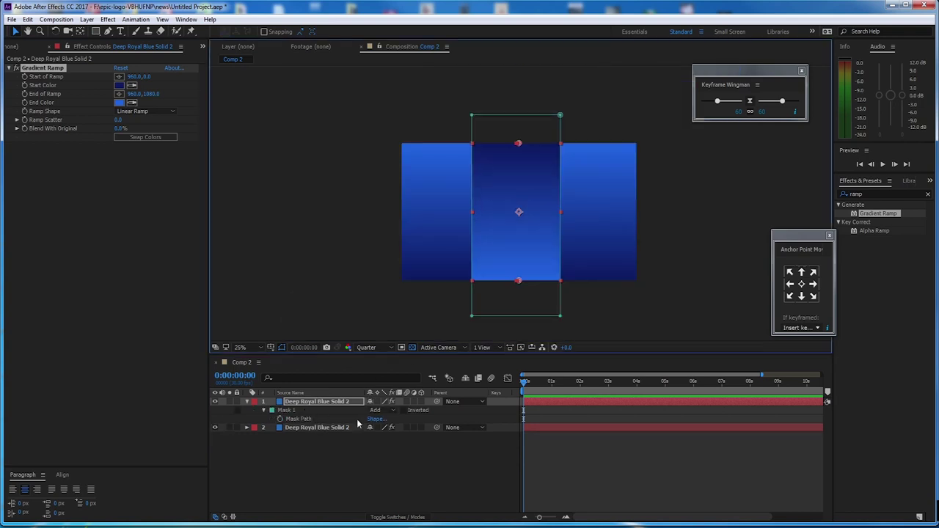
left_click(305, 404)
left_click(291, 411)
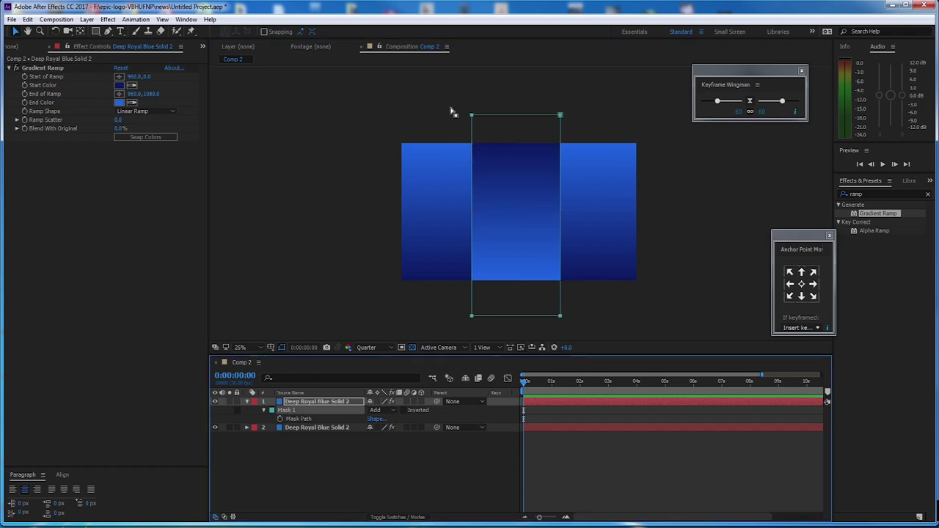
left_click_drag(459, 106, 625, 123)
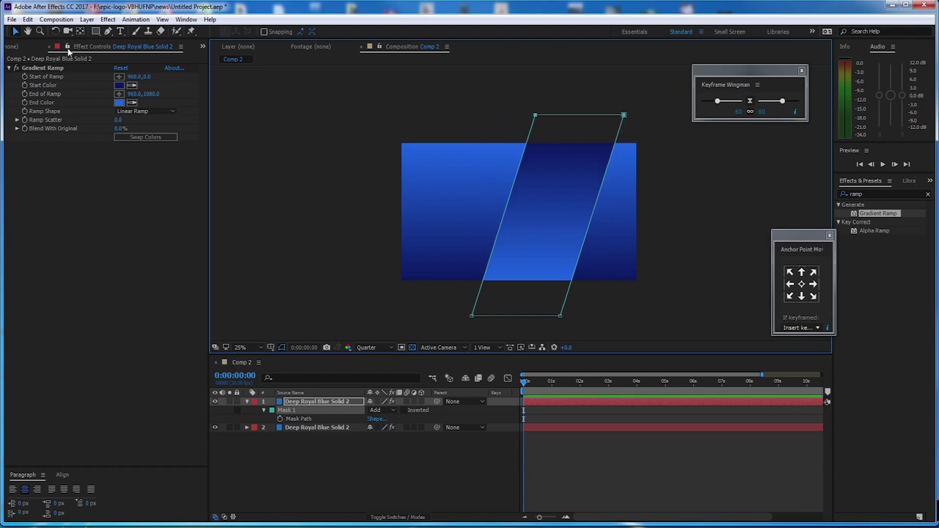
Step: Center the slanted layer's anchor point and slide the layer horizontally to the left, near the middle of the frame
left_click(620, 190)
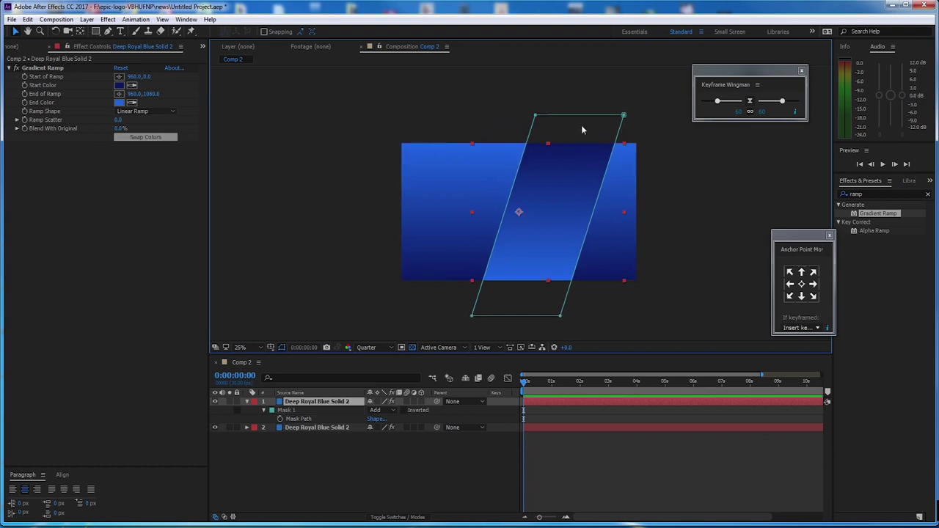
left_click(346, 405)
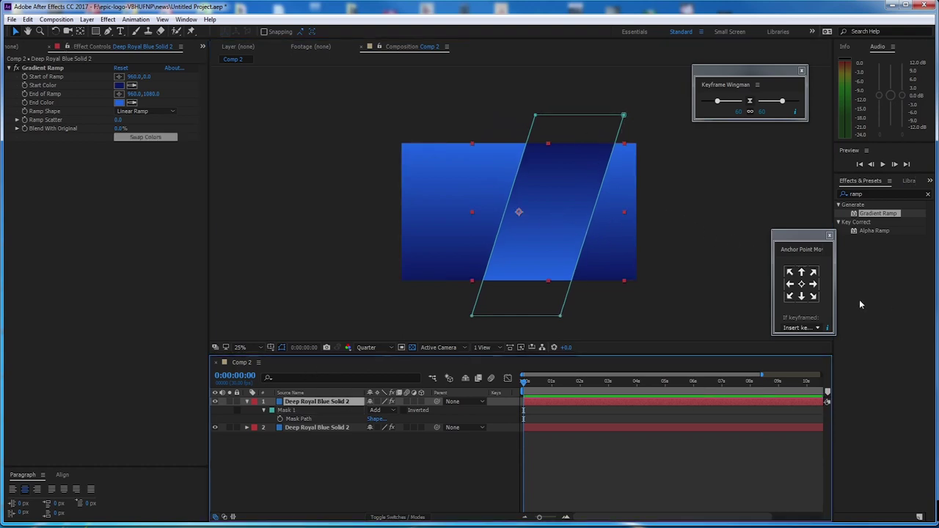
left_click(802, 284)
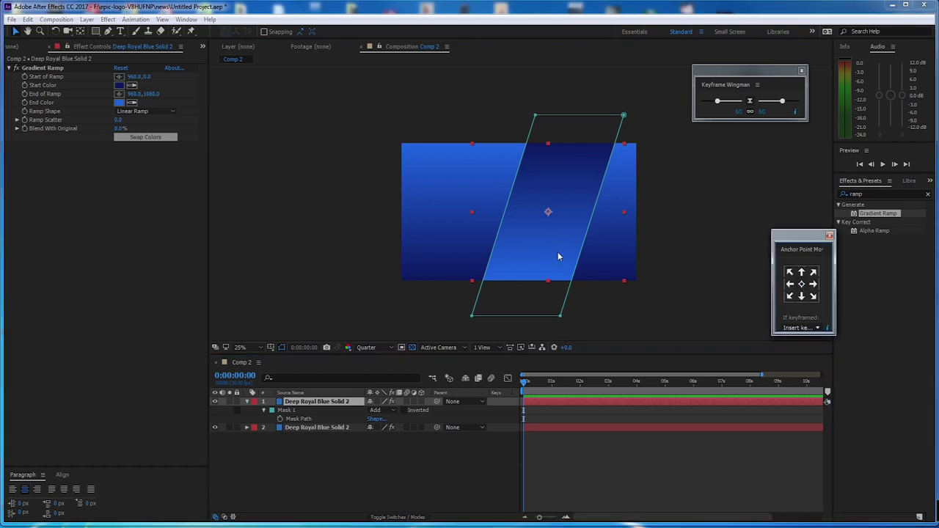
left_click_drag(557, 256, 540, 227)
scroll(530, 221, "up", 1)
scroll(530, 221, "down", 1)
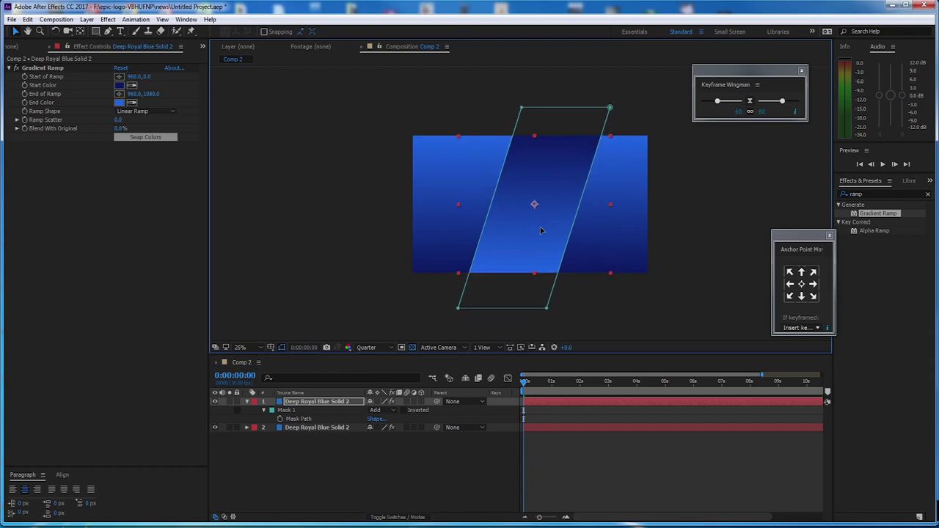
Step: Duplicate the slanted layer and shift the copy right to position 1059.0, 540.0
left_click(344, 404)
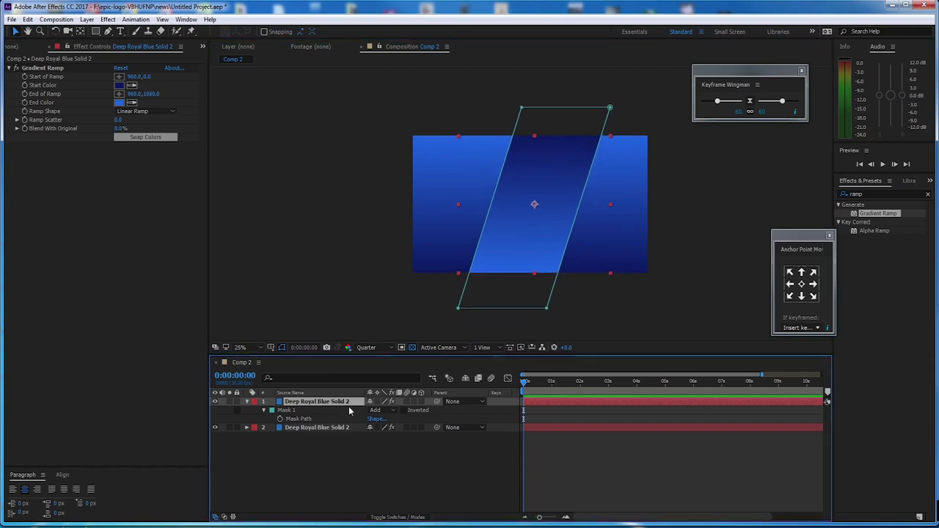
key("ctrl+d")
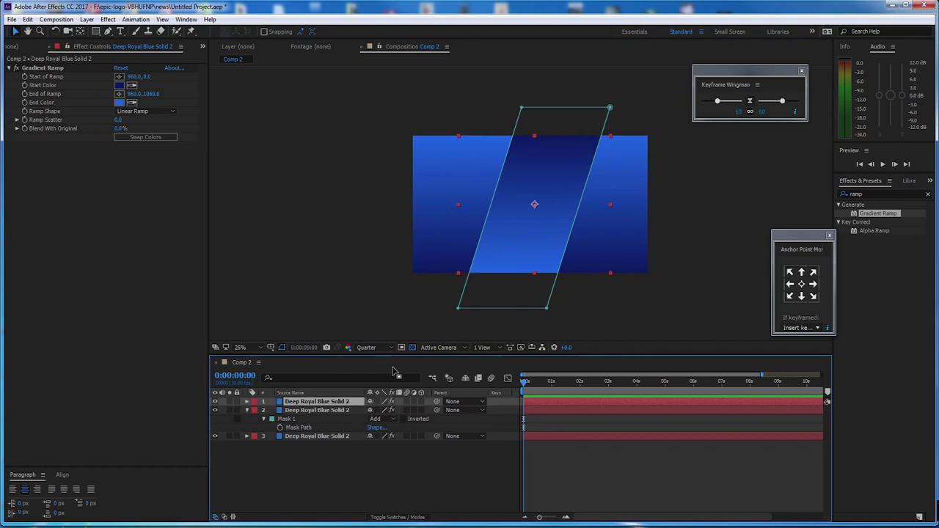
key("p")
left_click_drag(373, 410, 404, 410)
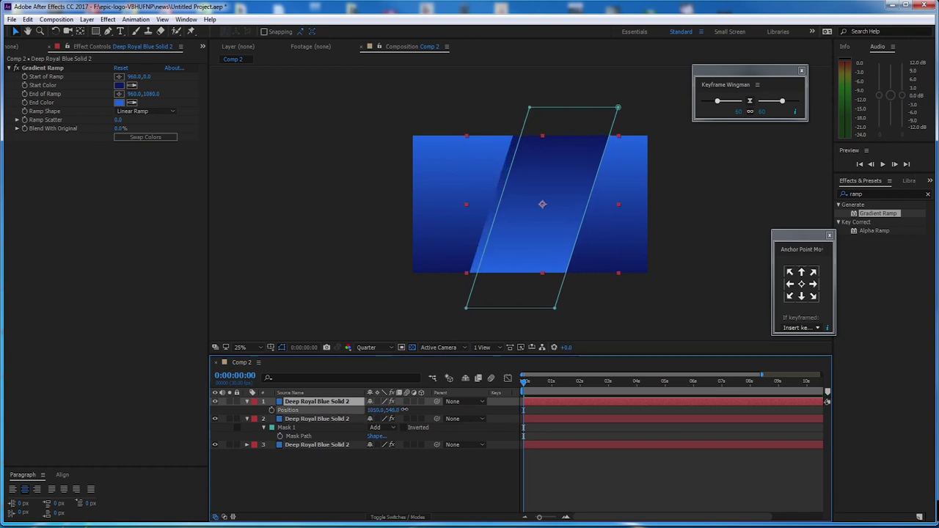
Step: Move the shifted copy one level down in the layer order, beneath the original slanted layer
left_click(326, 396)
left_click_drag(314, 401, 338, 434)
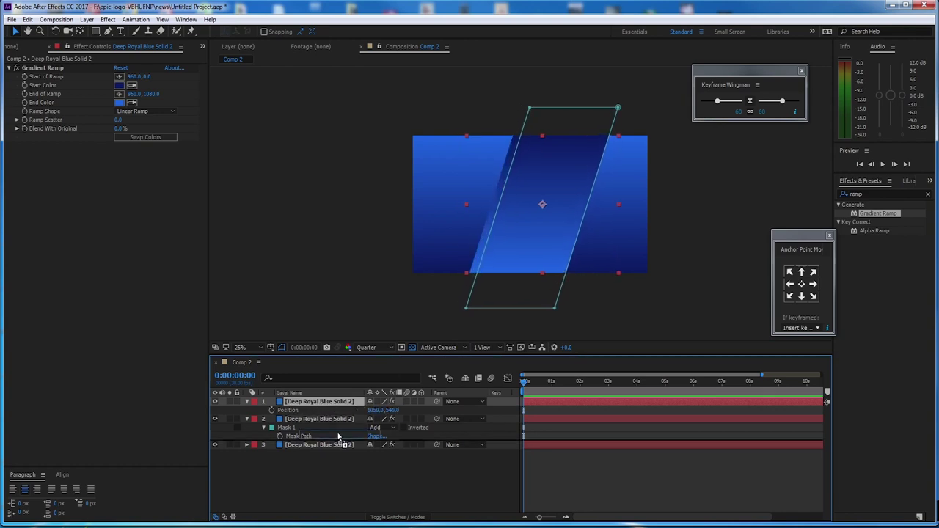
key("ctrl+bracketleft")
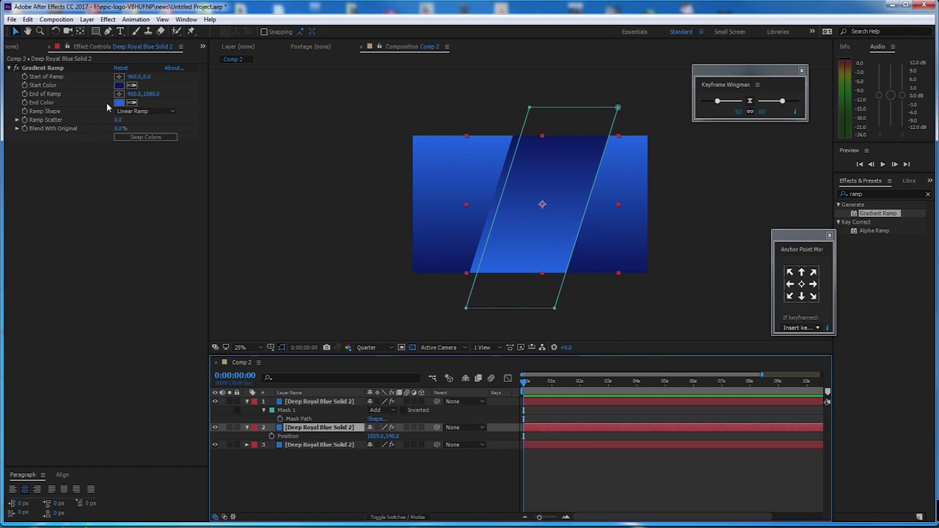
Step: Set the Gradient Ramp's start color on the shifted middle layer to a bright orange, about F49E23
left_click(122, 87)
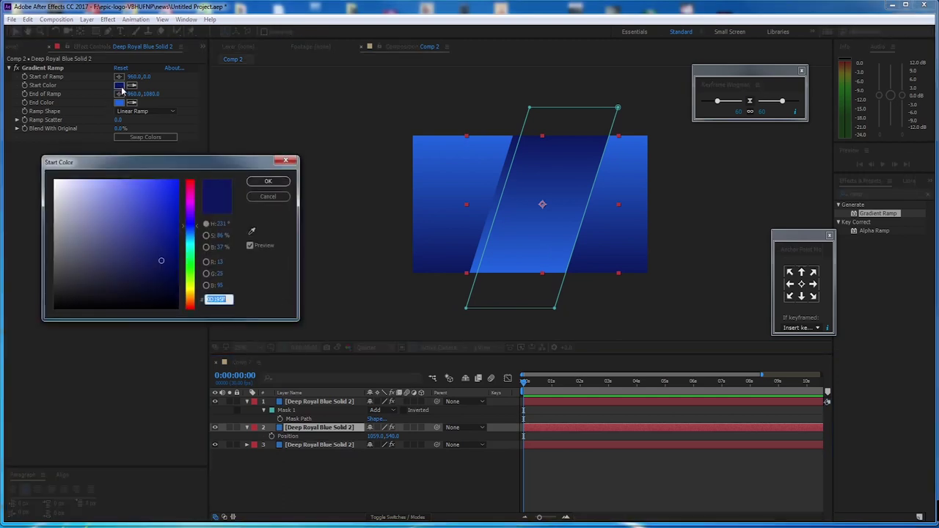
type("5F3D0D")
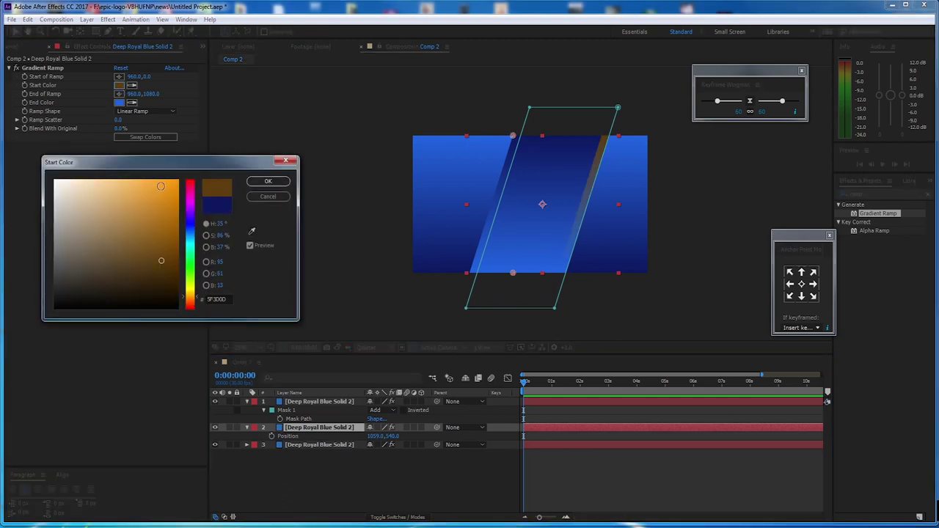
left_click(161, 186)
left_click(268, 182)
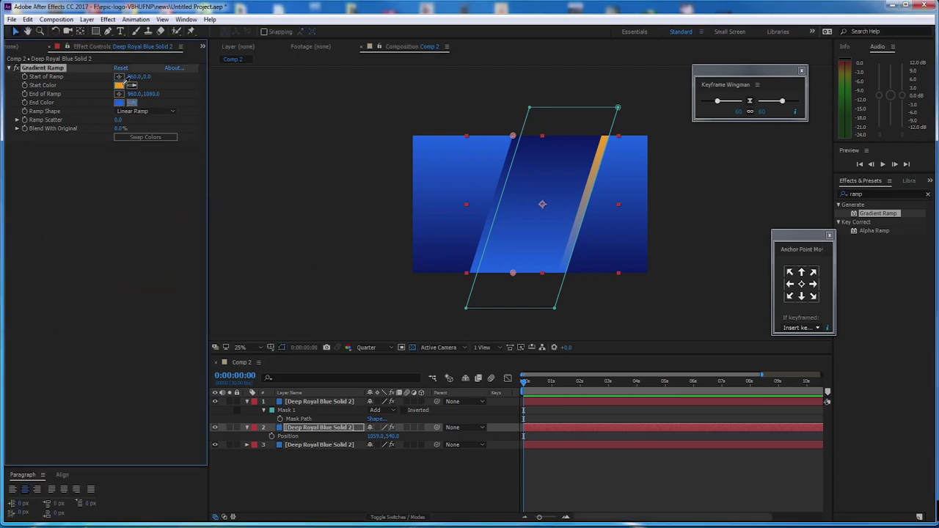
Step: Copy the orange start color to the Gradient Ramp's end color and darken it to a brownish orange
left_click(132, 102)
left_click(119, 85)
left_click(118, 103)
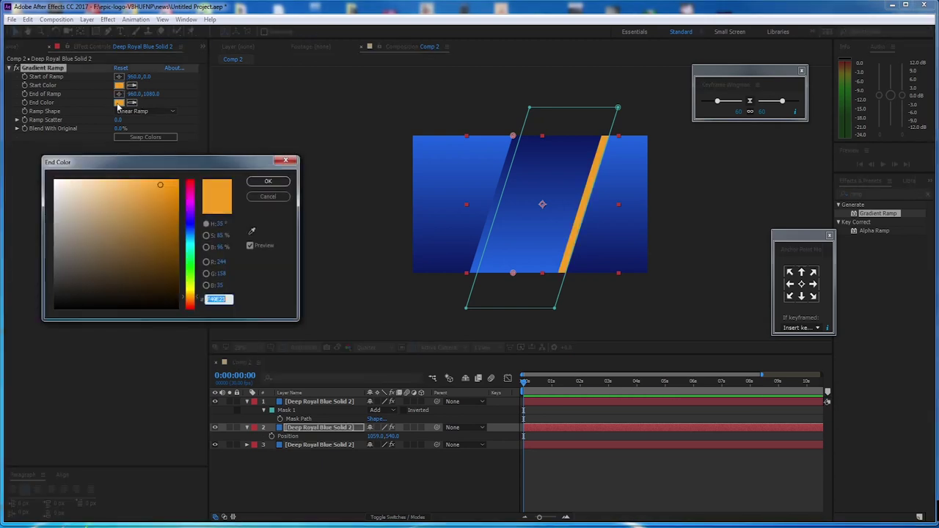
left_click(145, 243)
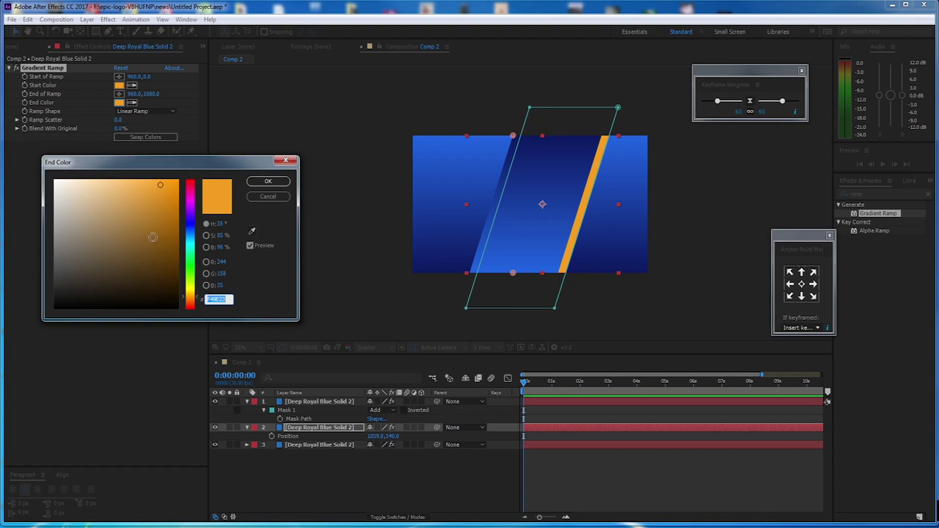
left_click(266, 182)
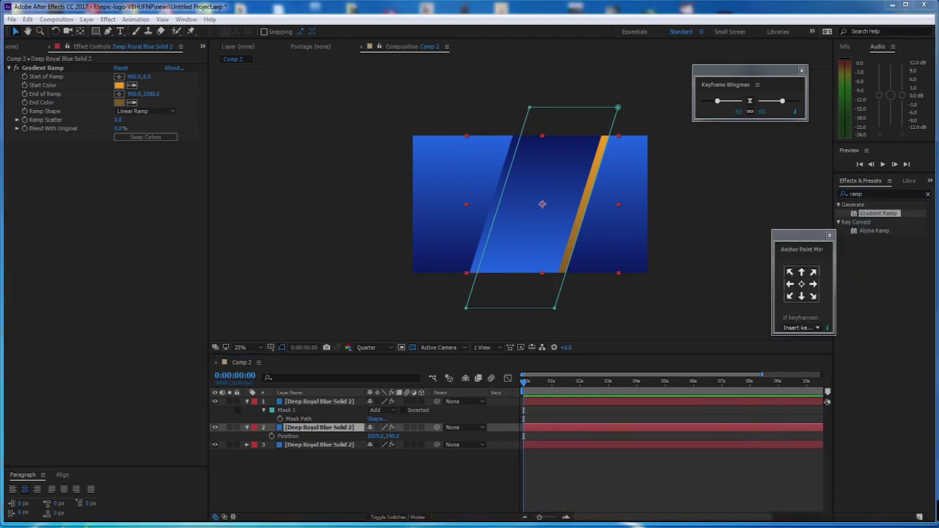
Step: Widen the orange layer's slanted mask by moving its two left corner points horizontally to the left
left_click(303, 436)
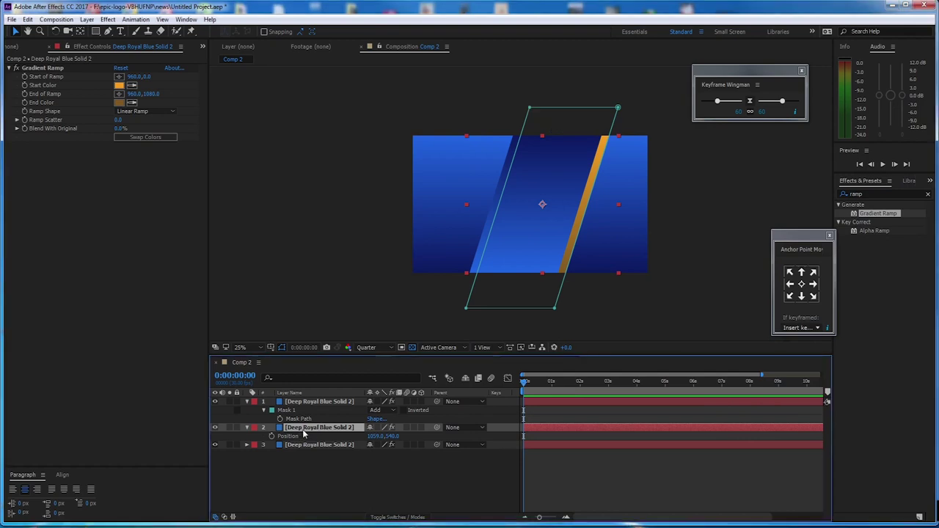
key("ctrl+v")
left_click(294, 436)
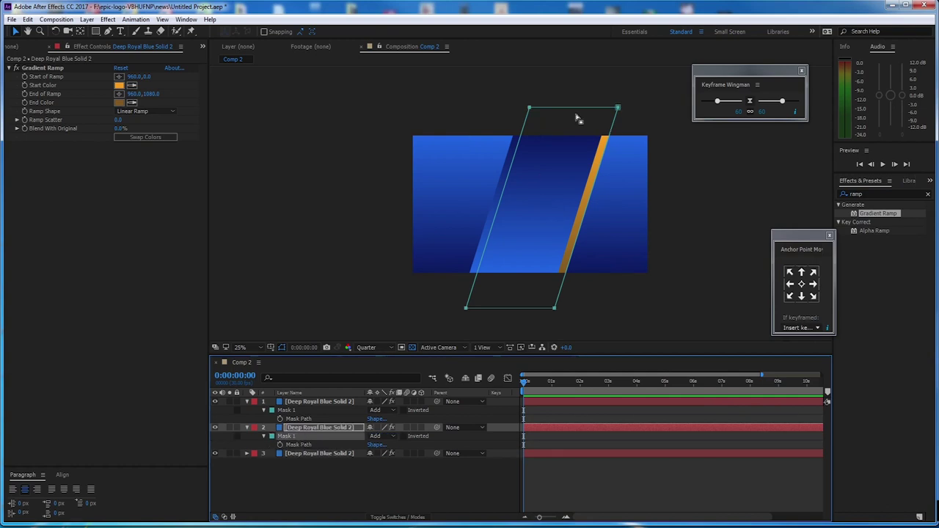
left_click(529, 110)
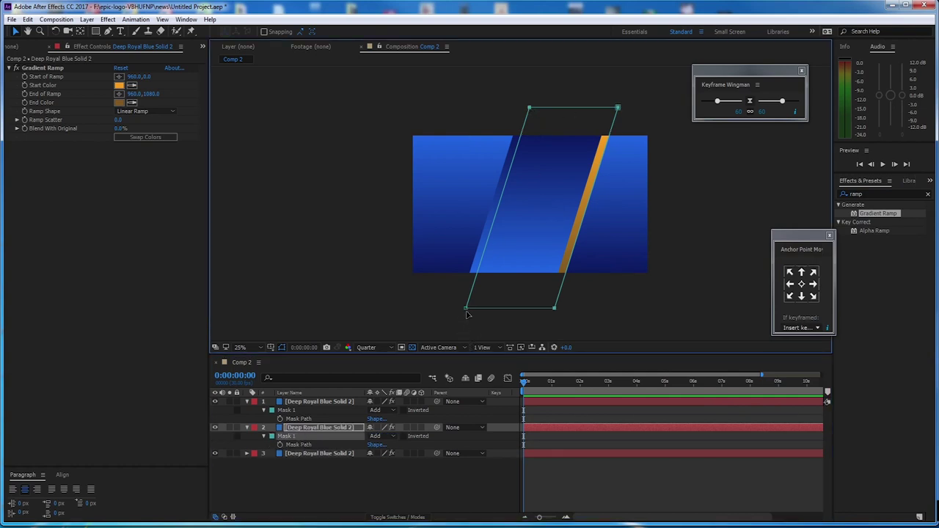
left_click_drag(459, 300, 476, 321)
left_click_drag(518, 99, 542, 121)
left_click_drag(467, 308, 444, 309)
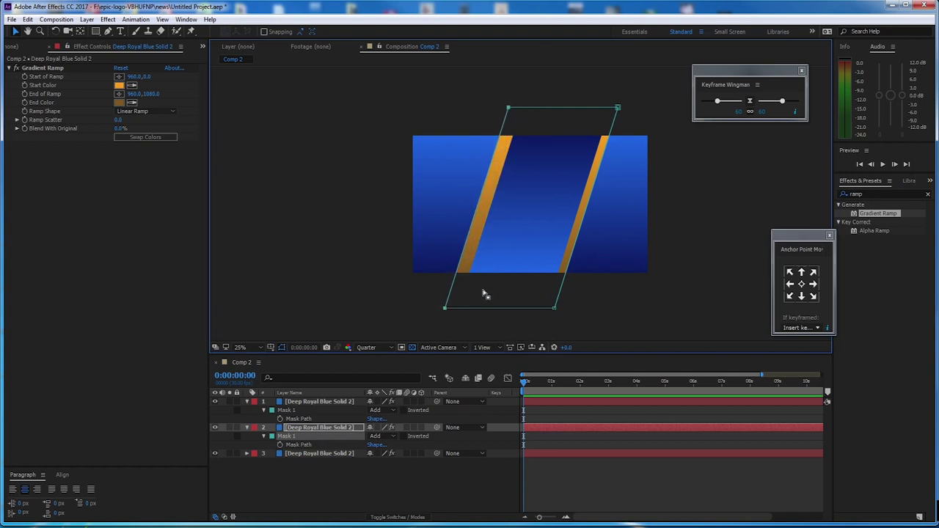
Step: Slide the orange layer left to position 976.0, 540.0 so its stripe shows only on the blue panel's left side
left_click(351, 429)
key("p")
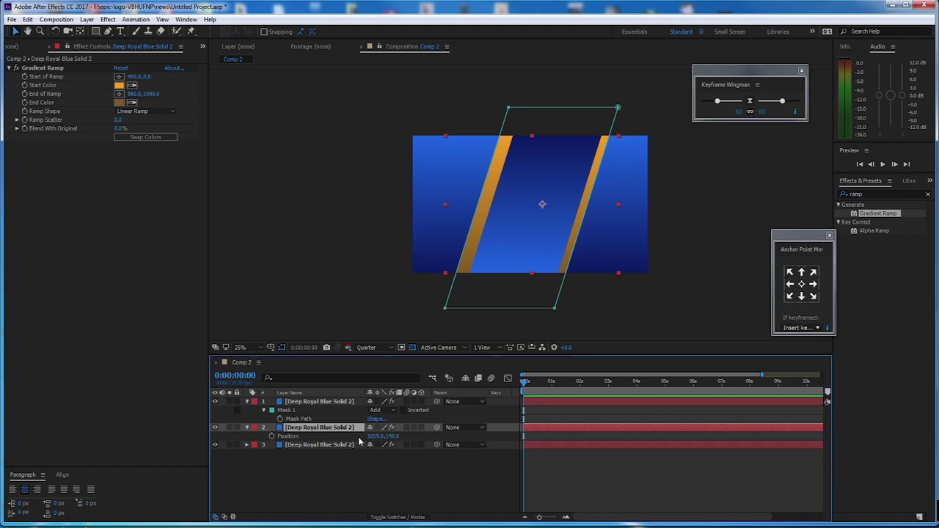
left_click_drag(372, 436, 340, 431)
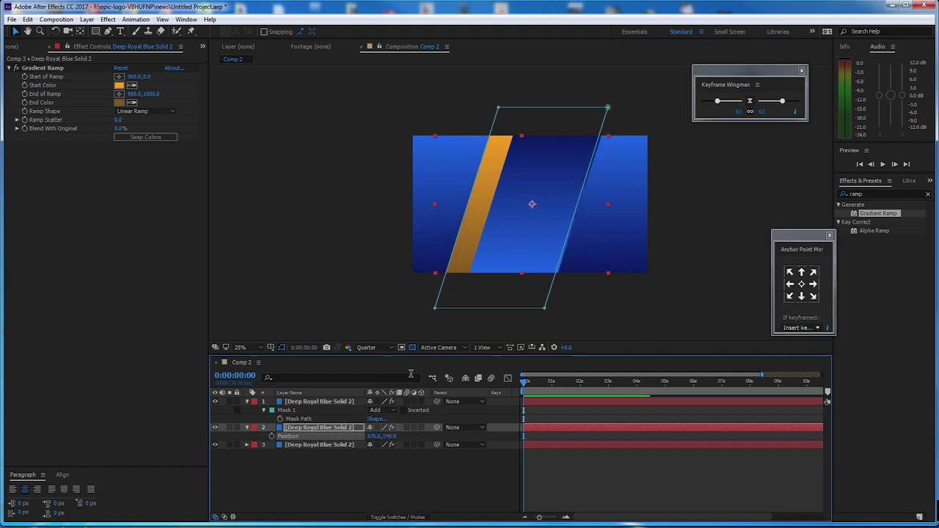
Step: Apply the Drop Shadow effect to the top slanted blue layer
left_click(347, 401)
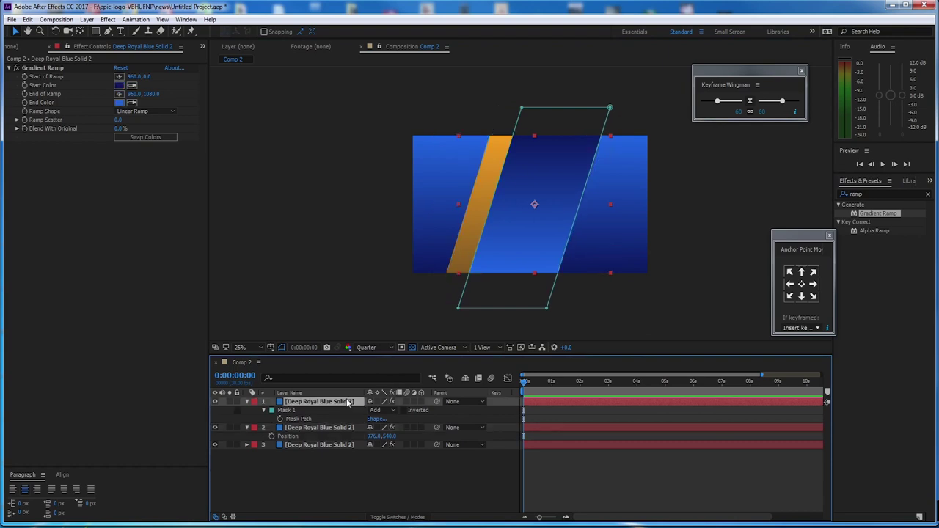
double_click(893, 194)
type("drop")
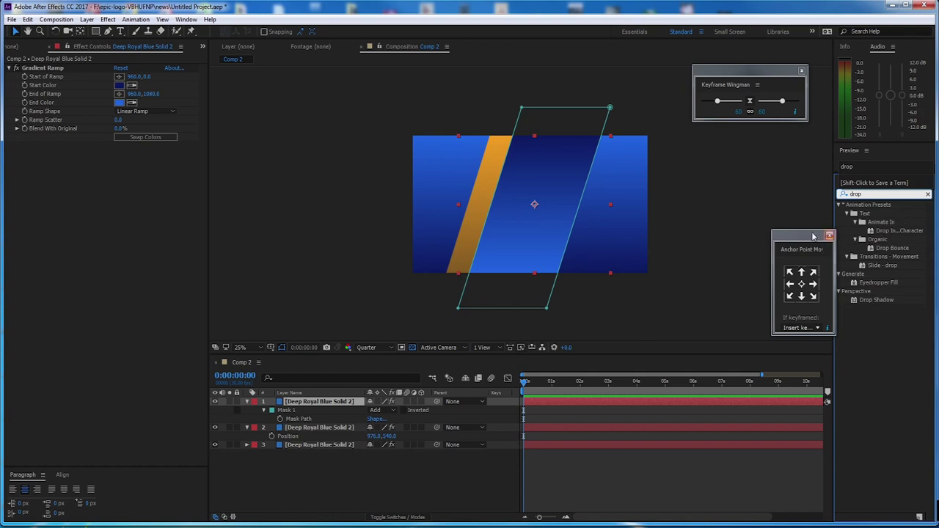
left_click(887, 300)
double_click(886, 300)
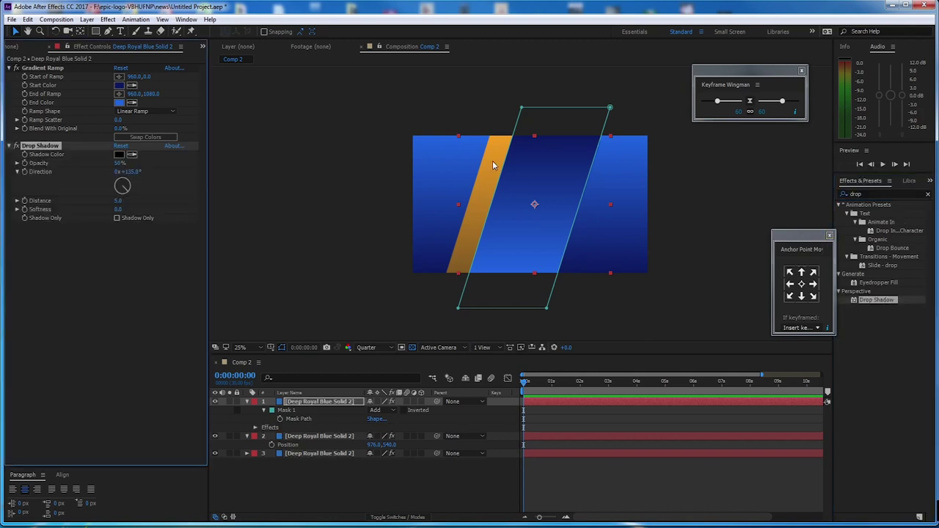
Step: Set the drop shadow's direction to 1x+81.0°, its distance to 73.0 and its opacity to 34%
left_click_drag(134, 175, 242, 195)
left_click_drag(118, 201, 137, 204)
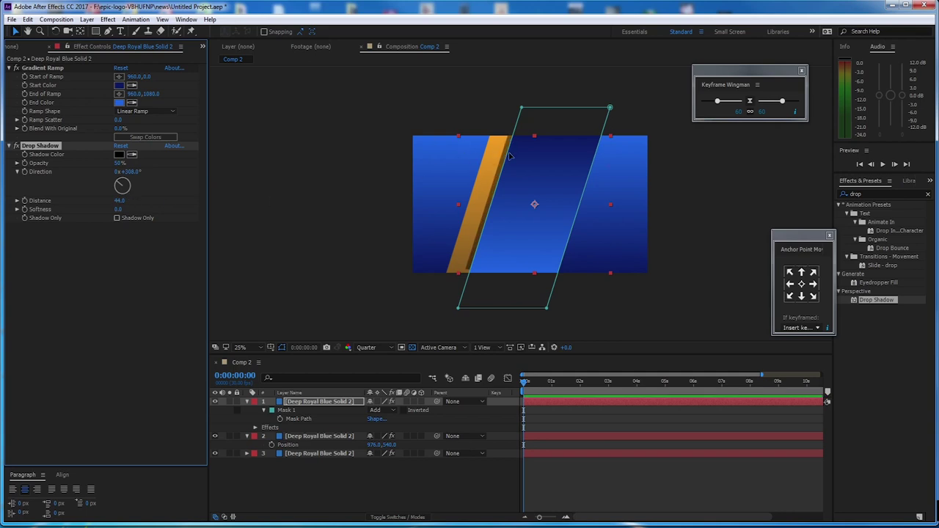
left_click_drag(126, 172, 183, 180)
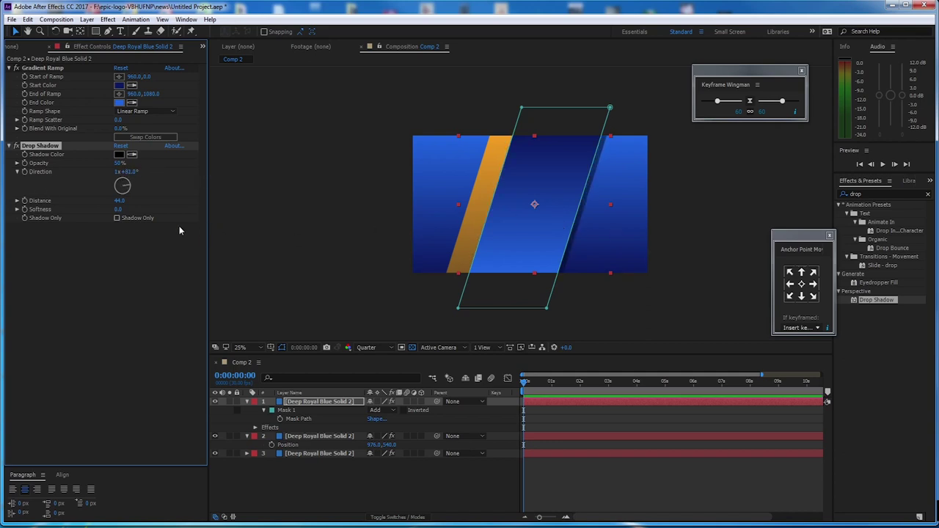
left_click_drag(120, 200, 133, 200)
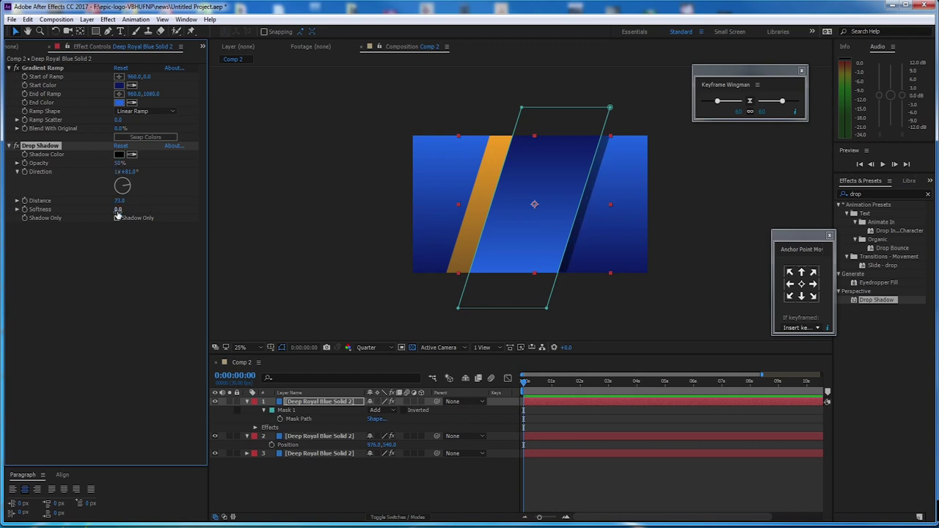
left_click_drag(120, 163, 102, 166)
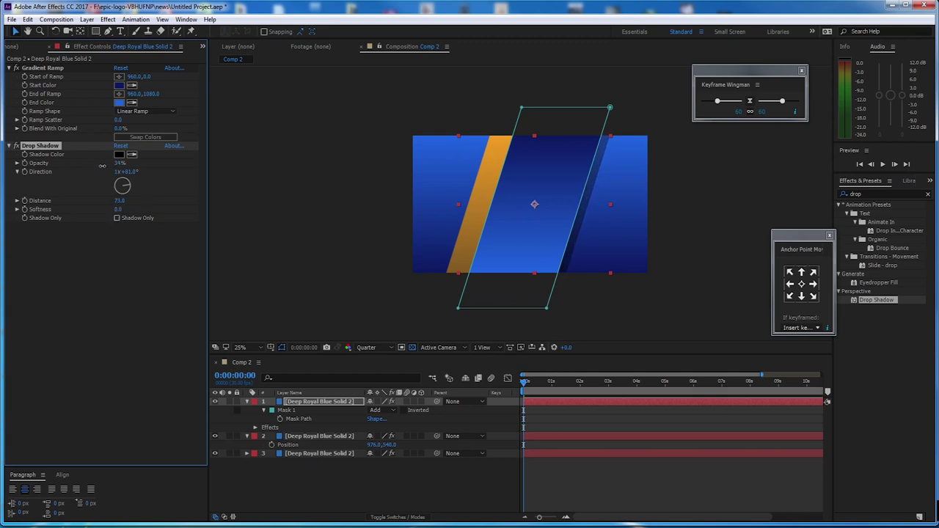
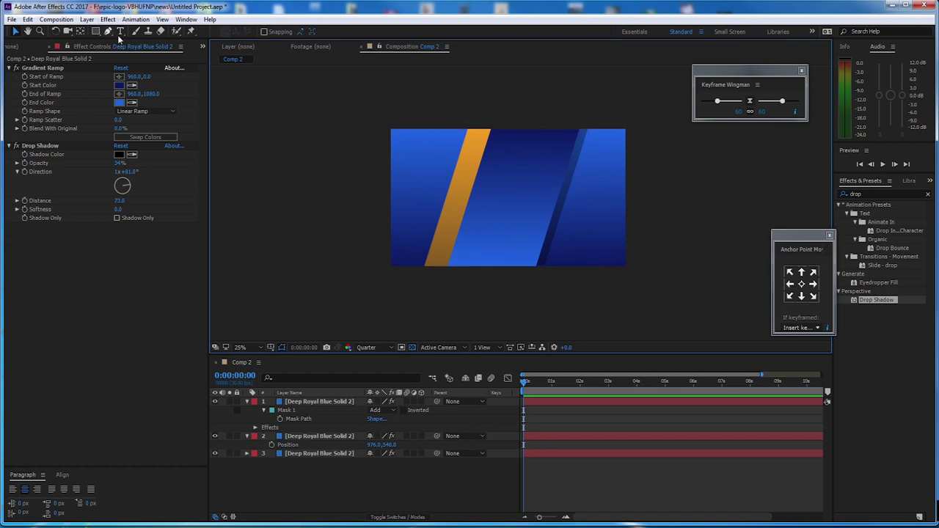
Step: Draw a tall, thin rectangle shape left of the orange stripe, extending past the frame, and center its anchor point
left_click(96, 31)
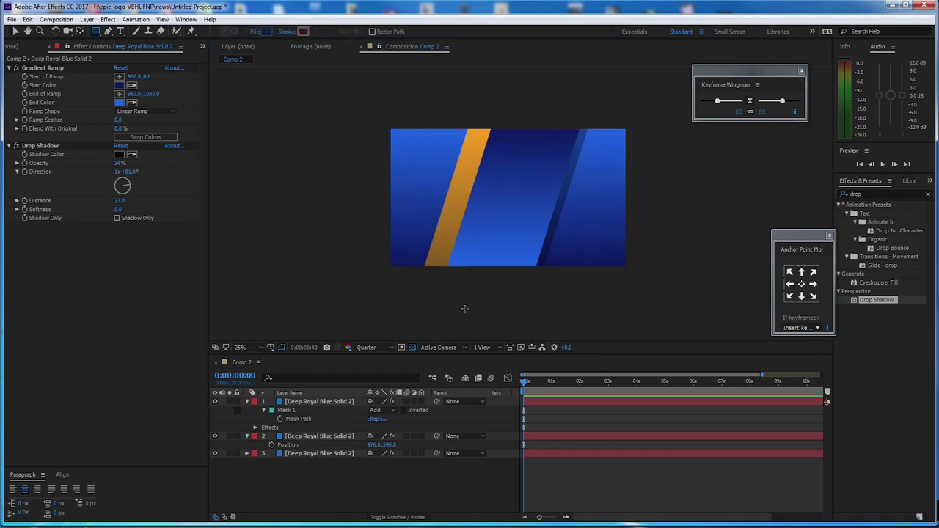
left_click_drag(420, 88, 441, 312)
left_click(345, 401)
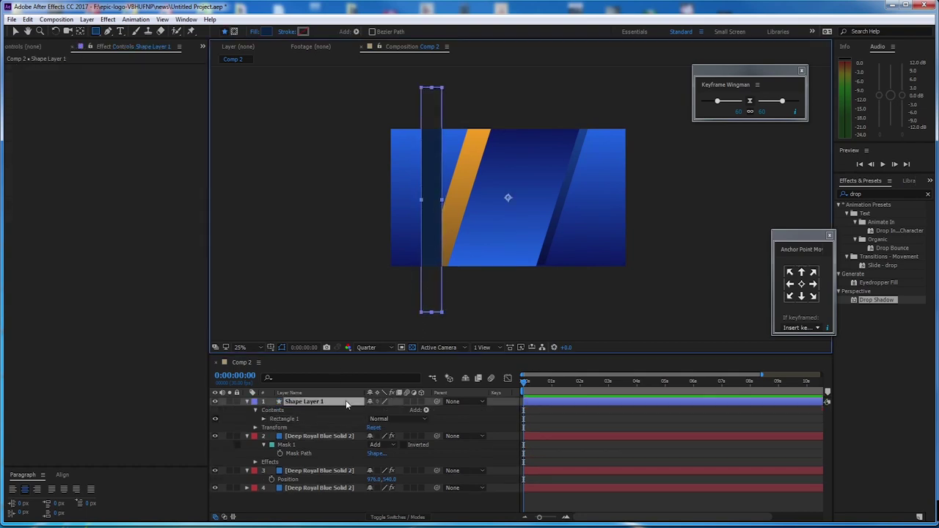
scroll(445, 174, "up", 1)
left_click_drag(491, 161, 601, 162)
key("v")
left_click(801, 284)
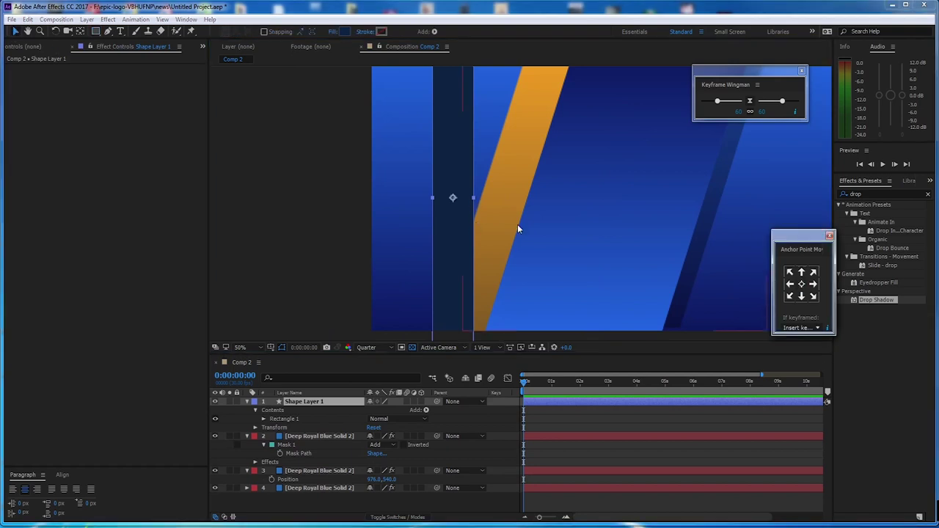
Step: Narrow the vertical rectangle slightly about its center and lengthen it further beyond the frame's upper and lower edges
mouse_move(474, 198)
left_mouse_down()
mouse_move(462, 199)
mouse_move(470, 199)
left_mouse_up()
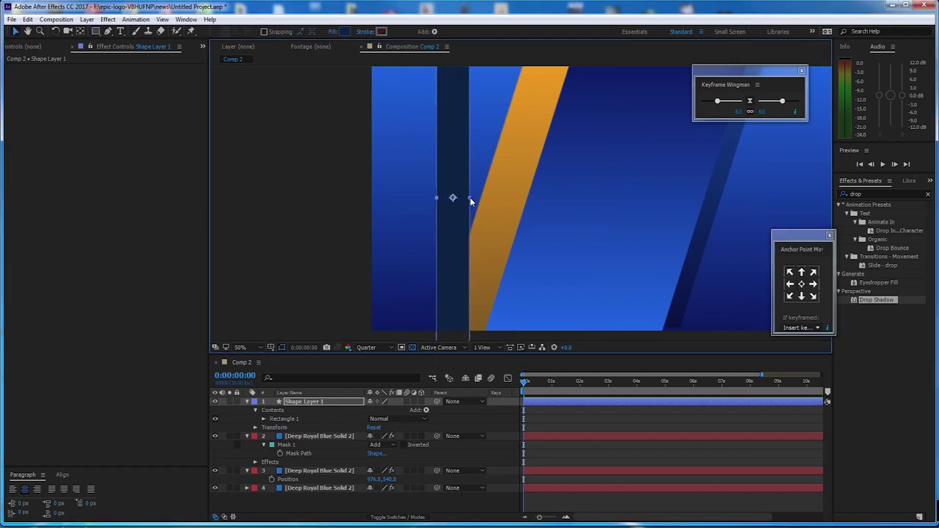
key("period")
key("comma")
key("comma")
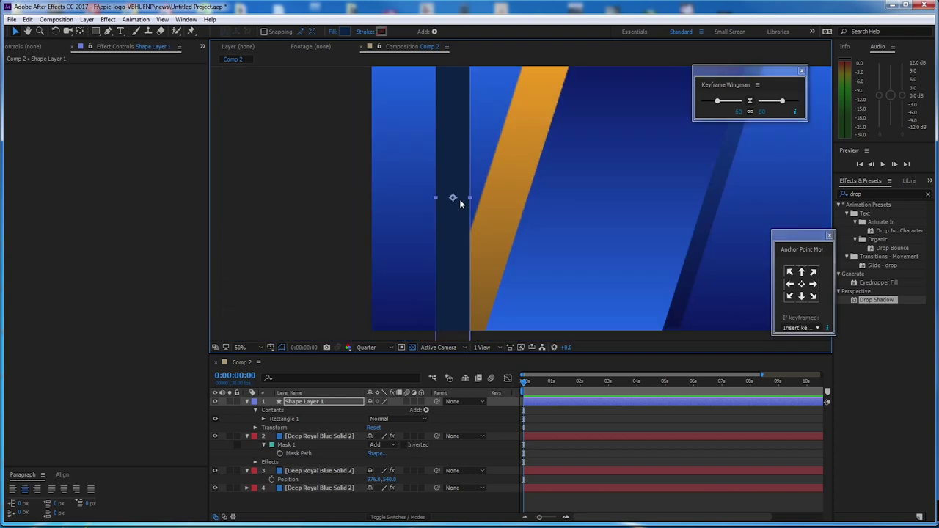
left_click_drag(487, 315, 485, 330)
key("ctrl+z")
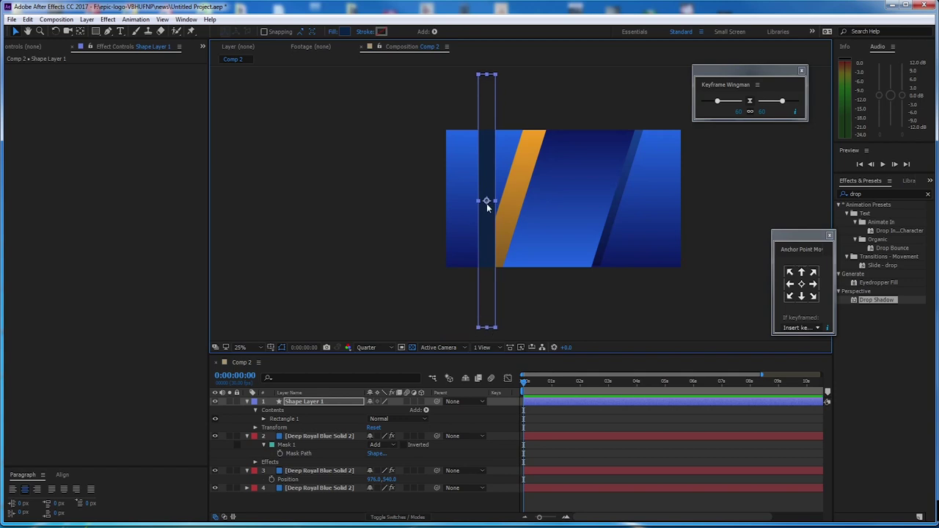
Step: Add a Bevel and Emboss layer style to the vertical bar's shape layer and set the preview resolution to Full
key("period")
key("space")
left_click_drag(455, 178, 491, 184)
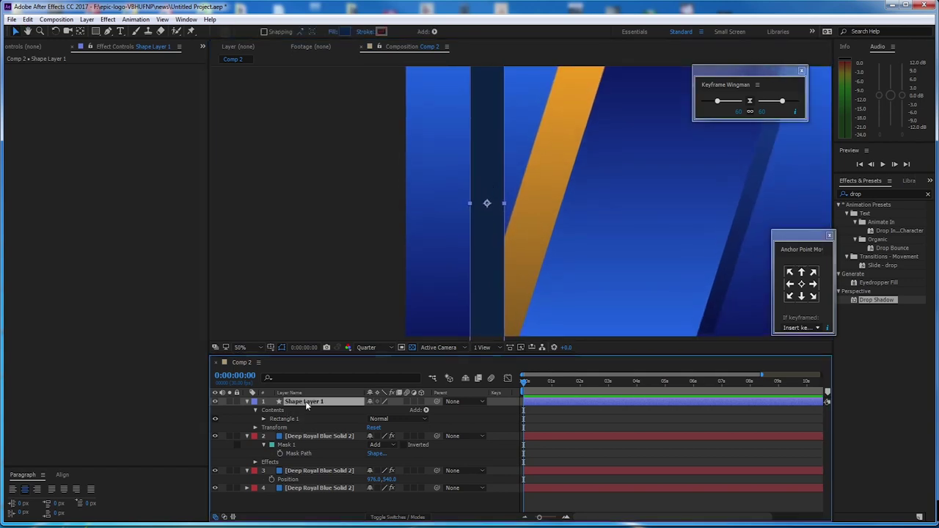
right_click(307, 404)
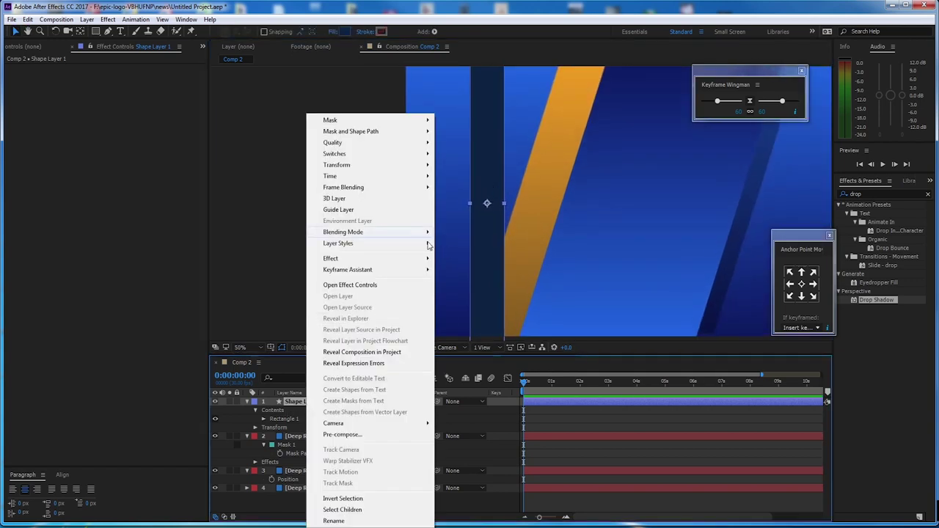
mouse_move(409, 248)
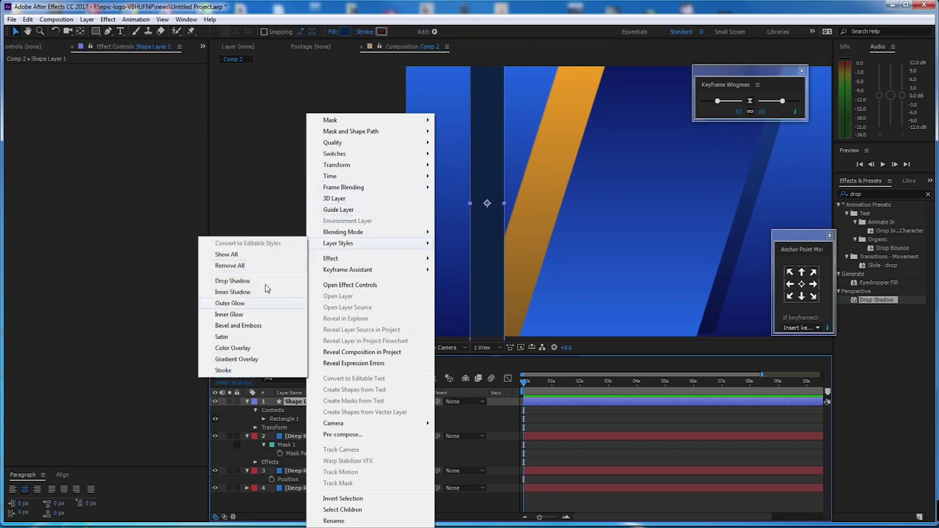
left_click(279, 326)
key("period")
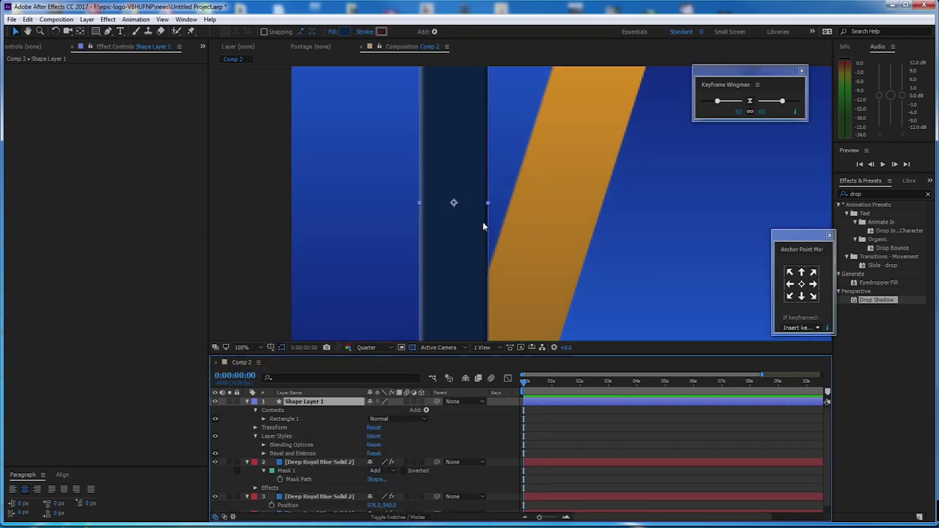
left_click(373, 348)
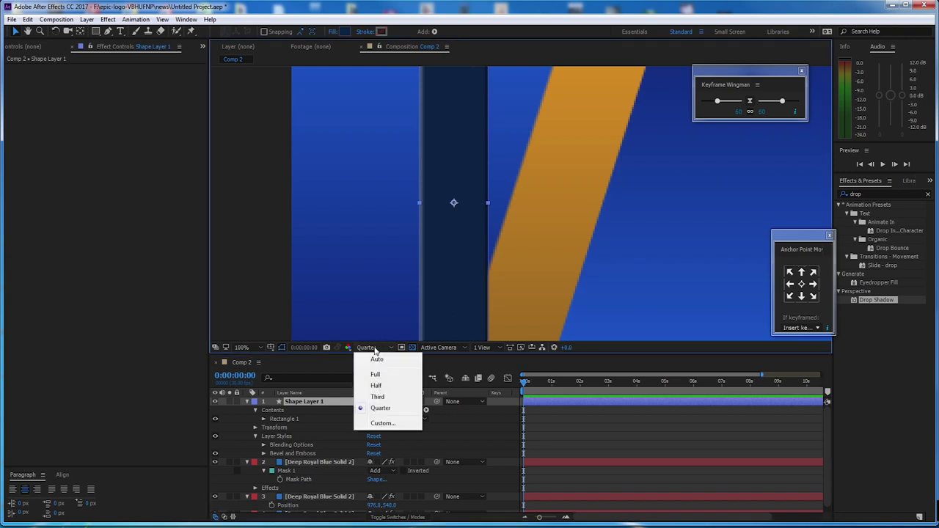
left_click(389, 378)
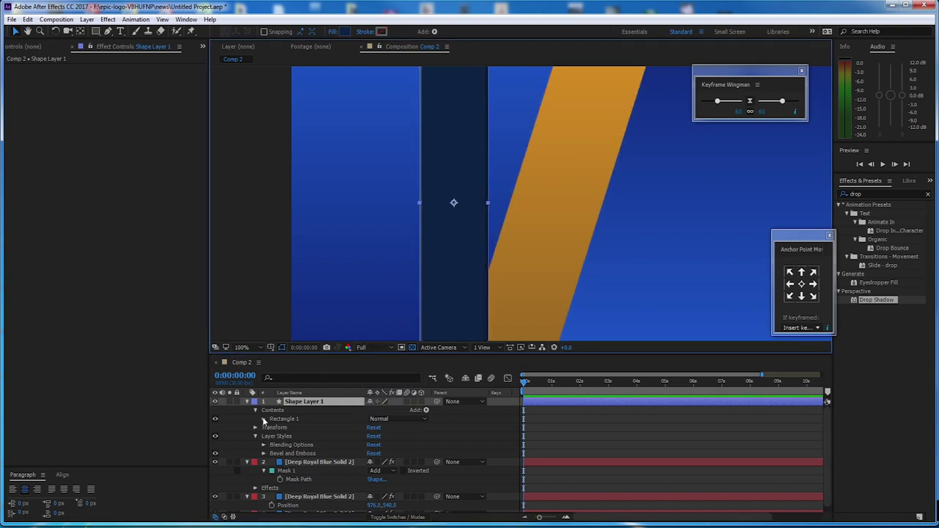
Step: Change the shape layer's Bevel and Emboss style to Outer Bevel
left_click(264, 453)
scroll(351, 430, "down", 3)
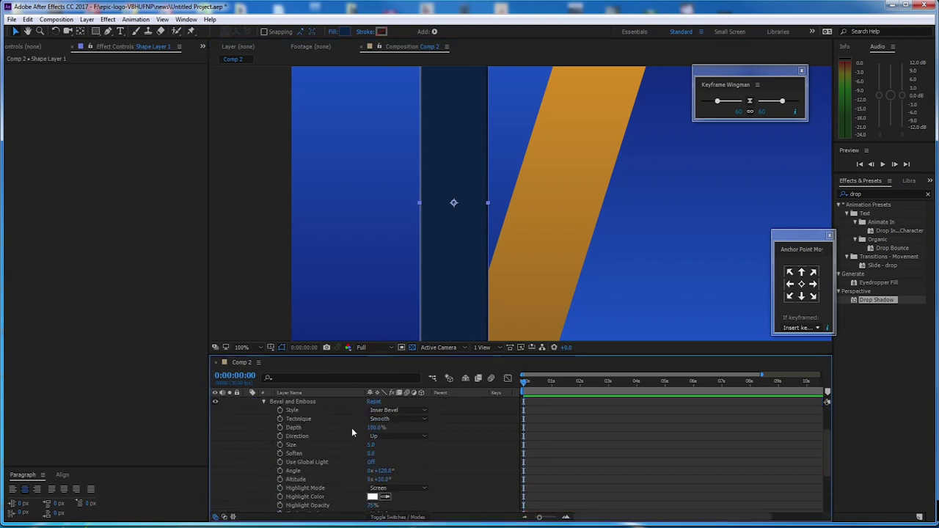
left_click_drag(368, 355, 371, 294)
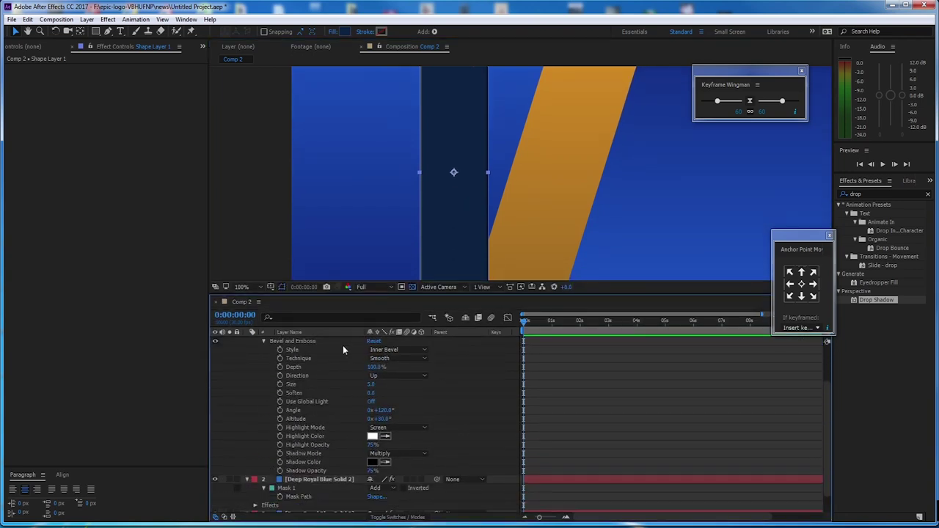
left_click(404, 350)
left_click(412, 357)
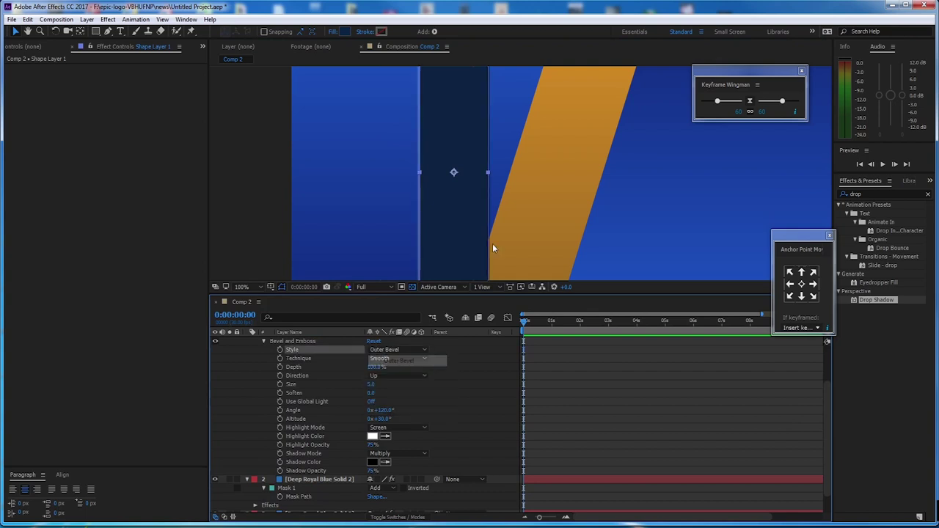
Step: Set the vertical bar's Bevel and Emboss to Inner Bevel with Depth 224% and Size 8
left_click(421, 350)
left_click(417, 370)
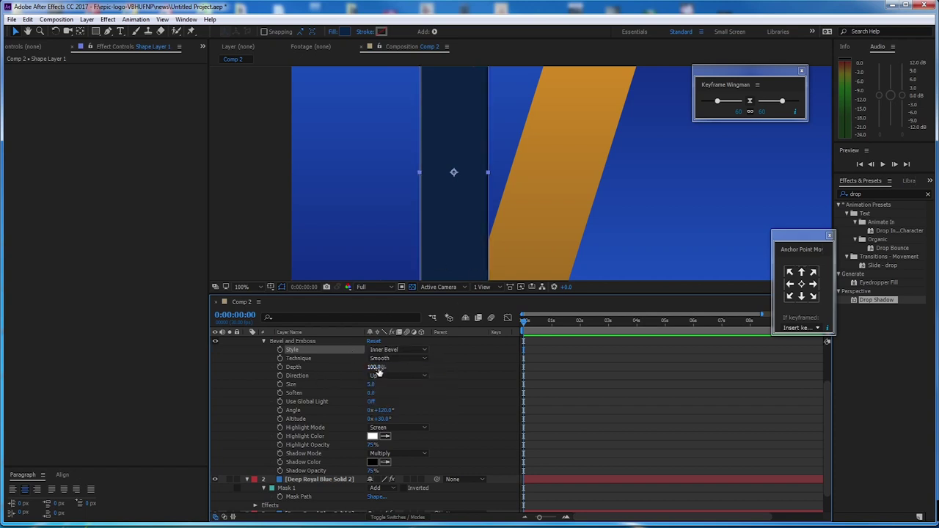
left_click_drag(374, 369, 393, 366)
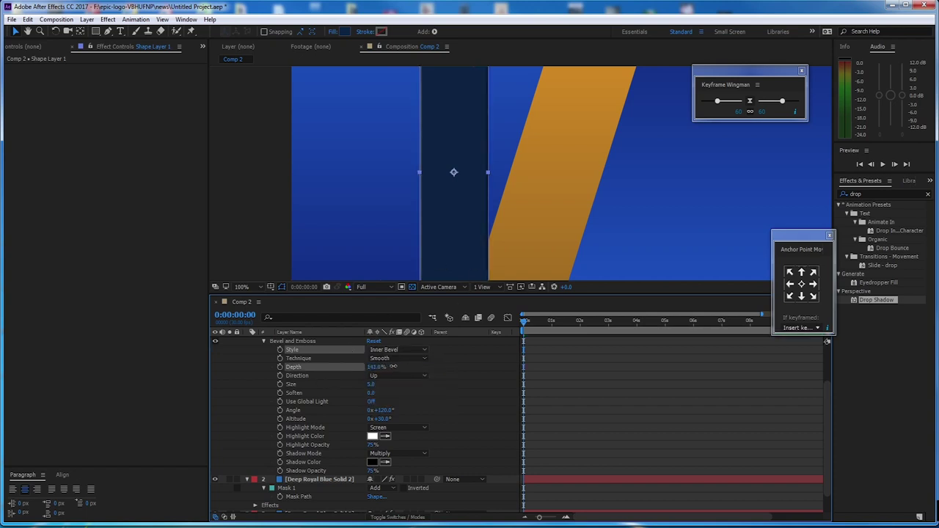
left_click_drag(452, 365, 421, 367)
left_click_drag(371, 384, 374, 384)
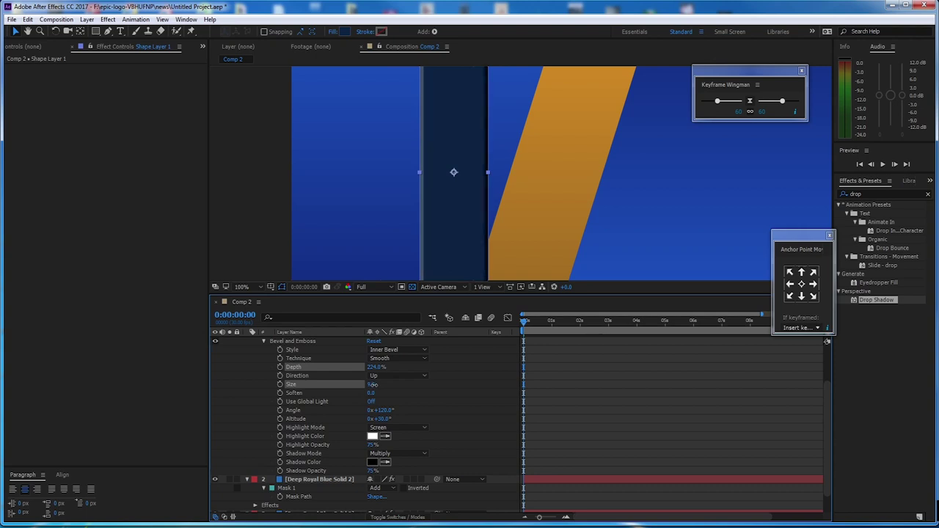
Step: Rotate the vertical bar's shape layer to 18° so it slants parallel to the orange stripe
scroll(533, 178, "down", 4)
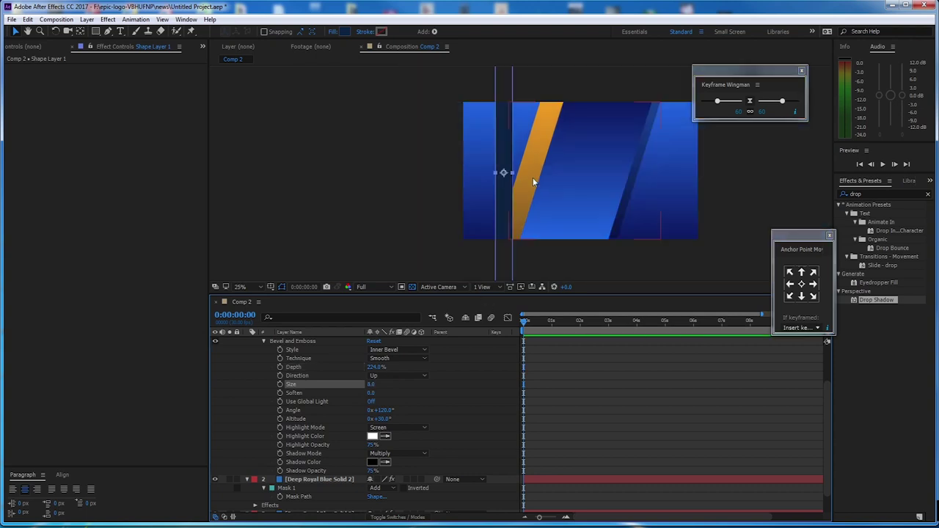
left_click_drag(546, 167, 521, 170)
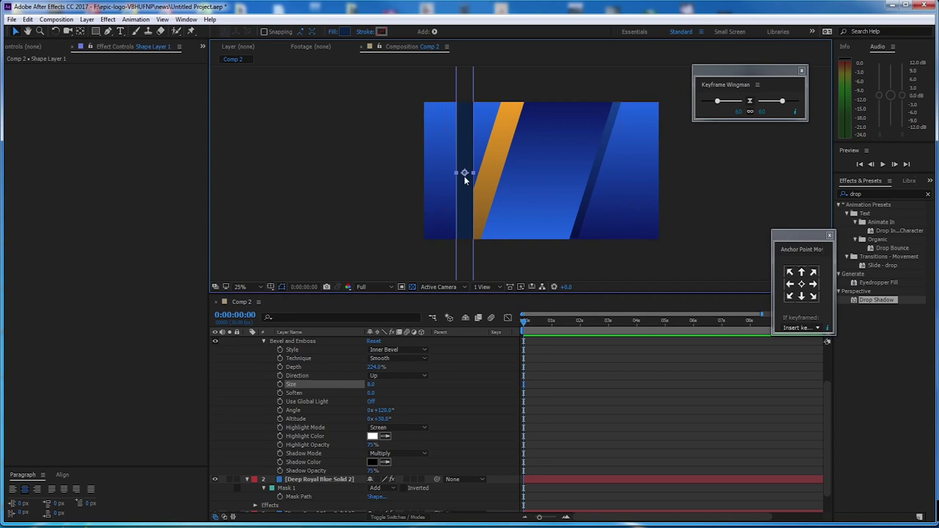
scroll(470, 186, "up", 2)
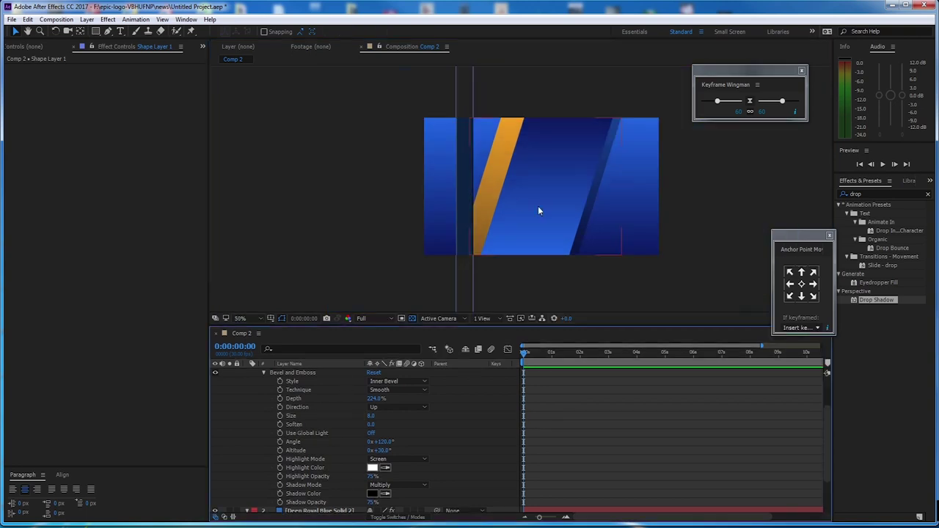
scroll(538, 205, "up", 2)
left_click_drag(537, 205, 503, 204)
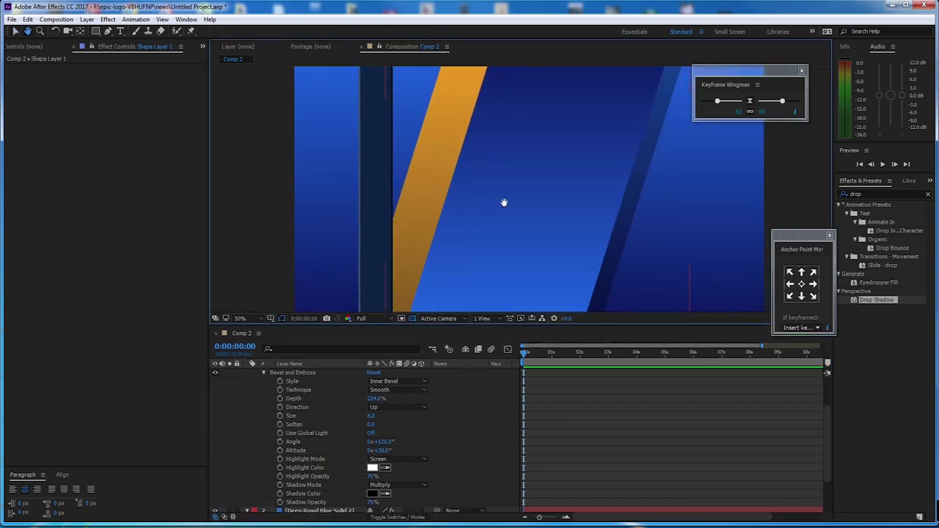
scroll(456, 204, "down", 2)
left_click(444, 187)
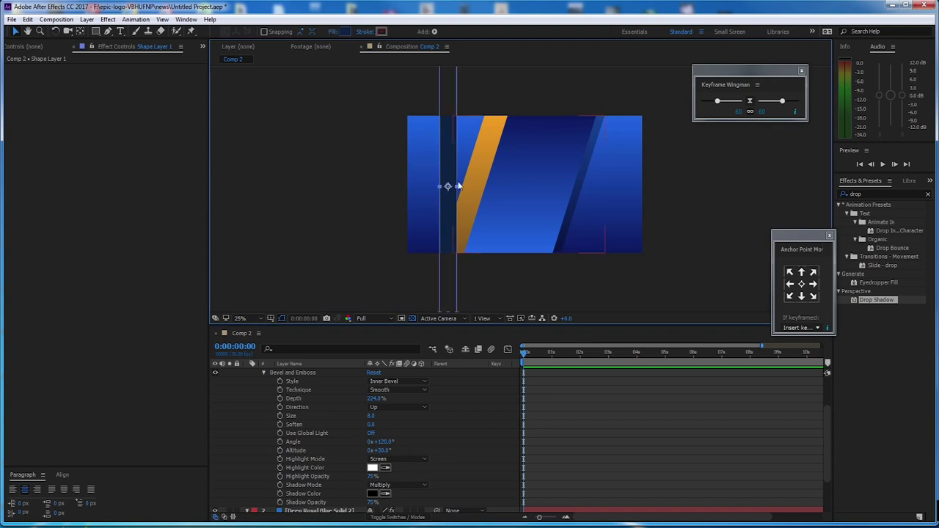
key("u")
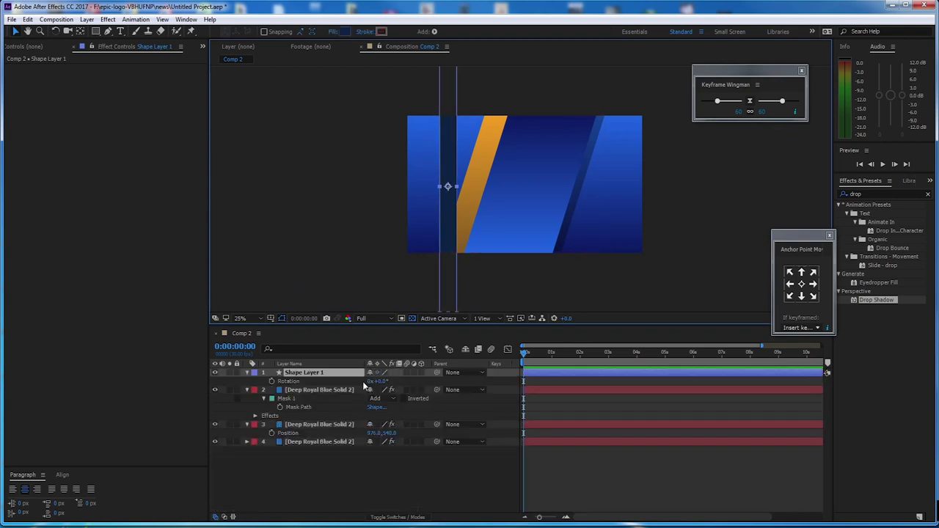
left_click_drag(381, 383, 391, 382)
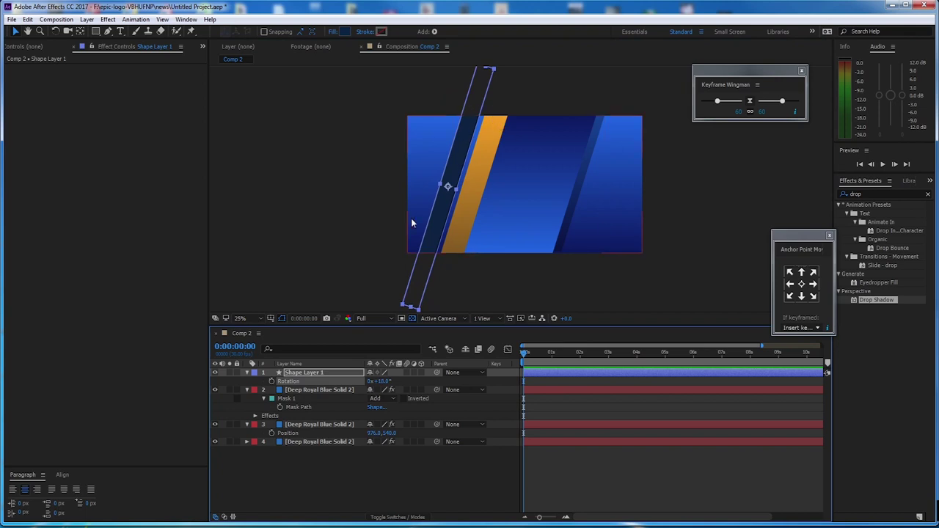
Step: Move the slanted dark bar horizontally to X position 1582, just beyond the central panel's drop shadow
left_click(341, 373)
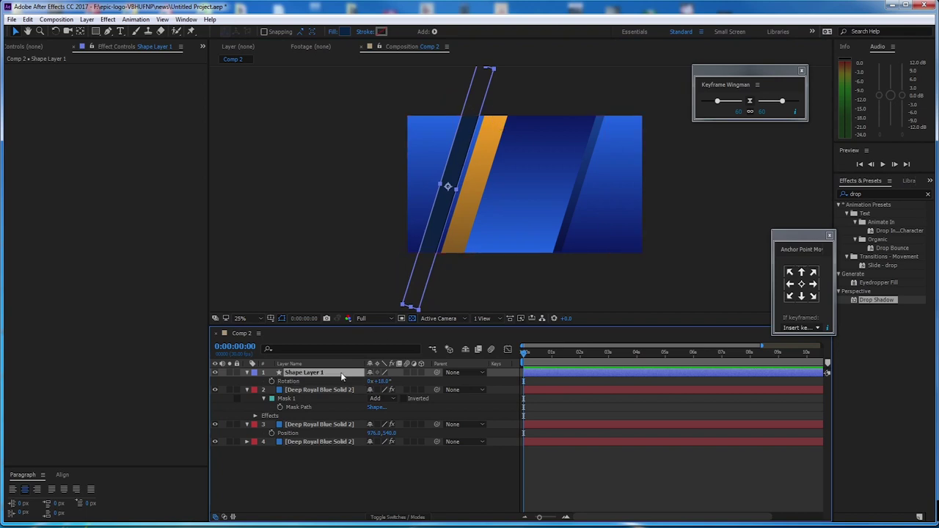
key("p")
left_click_drag(373, 381, 932, 352)
left_click_drag(373, 382, 430, 380)
left_click(324, 366)
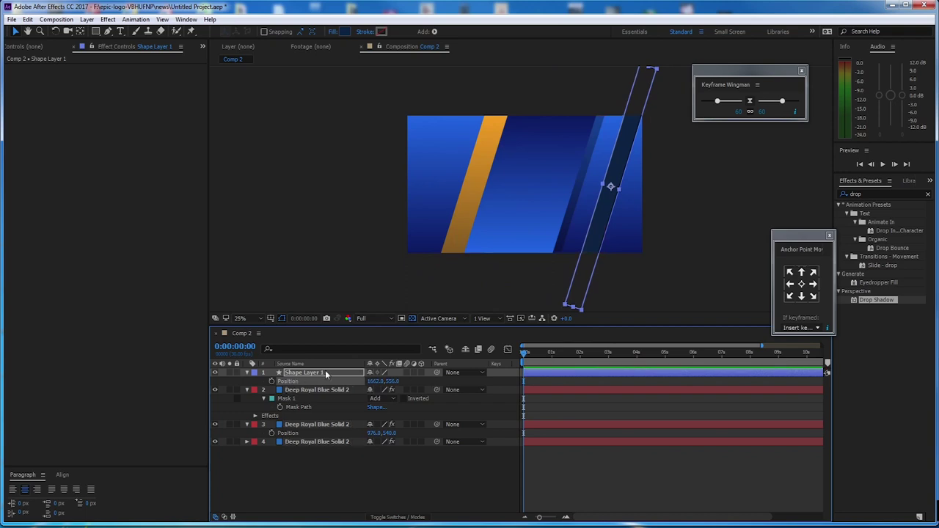
left_click(327, 372)
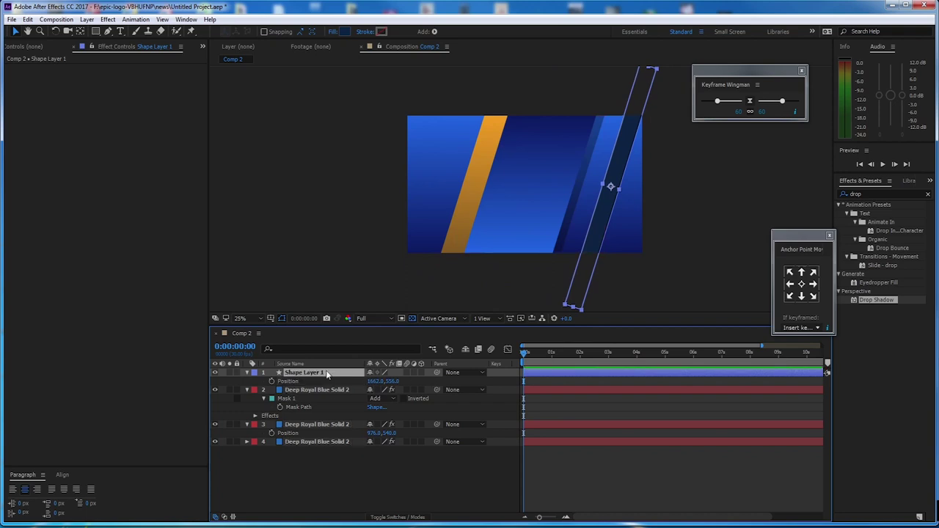
left_click_drag(375, 381, 336, 380)
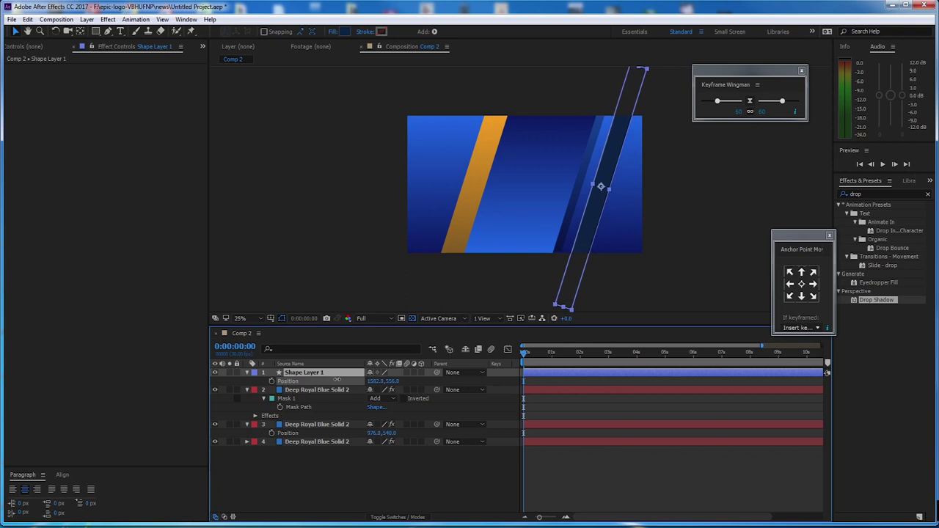
Step: Fill the slanted bar with orange D48B23, sampled from the existing orange stripe
left_click(342, 32)
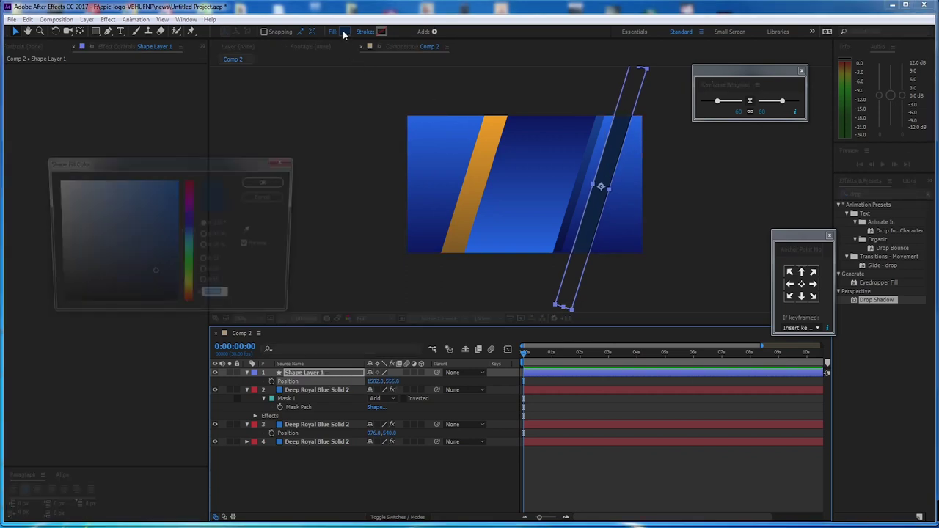
left_click(283, 199)
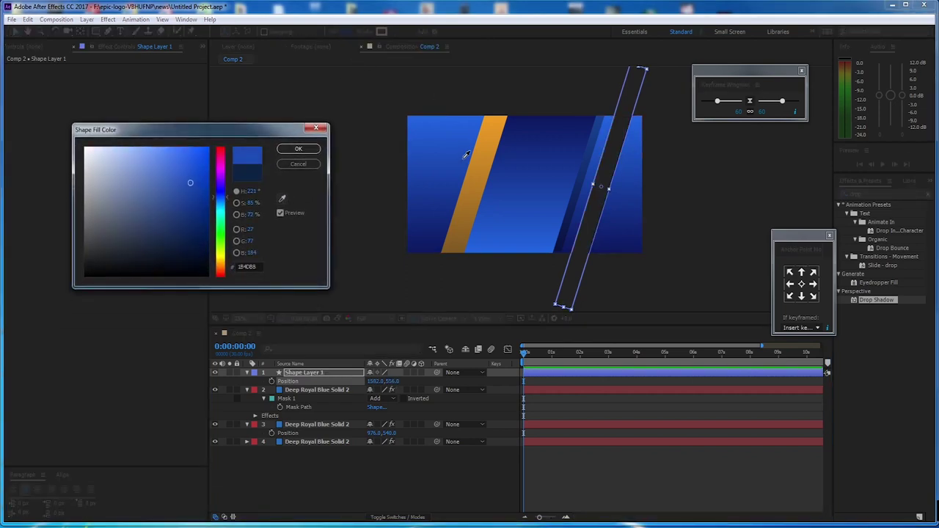
left_click(487, 152)
left_click(298, 150)
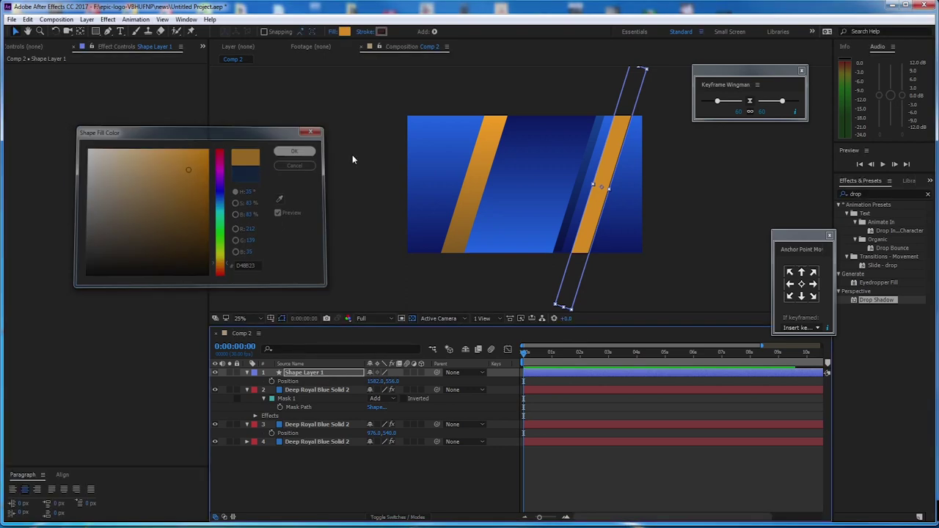
left_click(361, 427)
Step: Duplicate the beveled orange bar and make the copy a narrower strip just beside it, at X position 1709
left_click(330, 374)
key("ctrl+d")
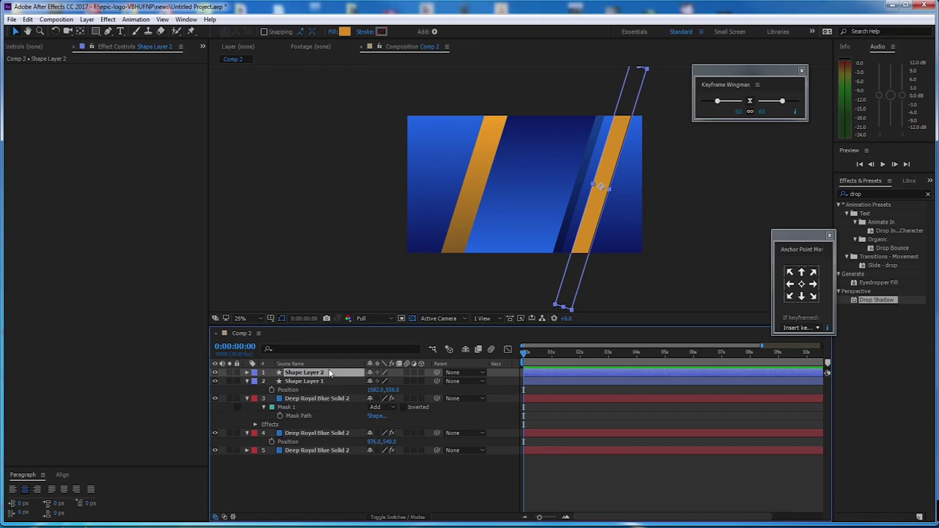
key("p")
left_click_drag(374, 382, 440, 375)
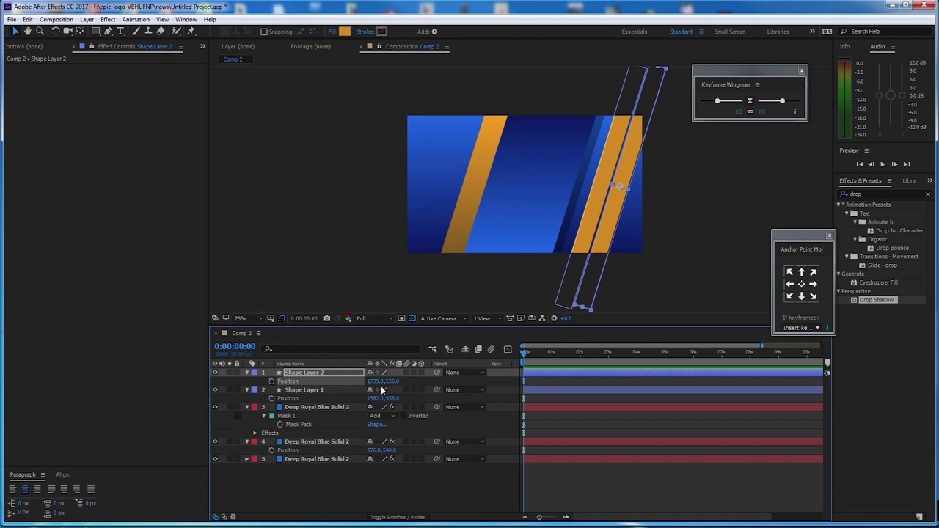
left_click_drag(377, 383, 364, 381)
scroll(626, 176, "up", 1)
key("space")
left_click_drag(662, 184, 546, 183)
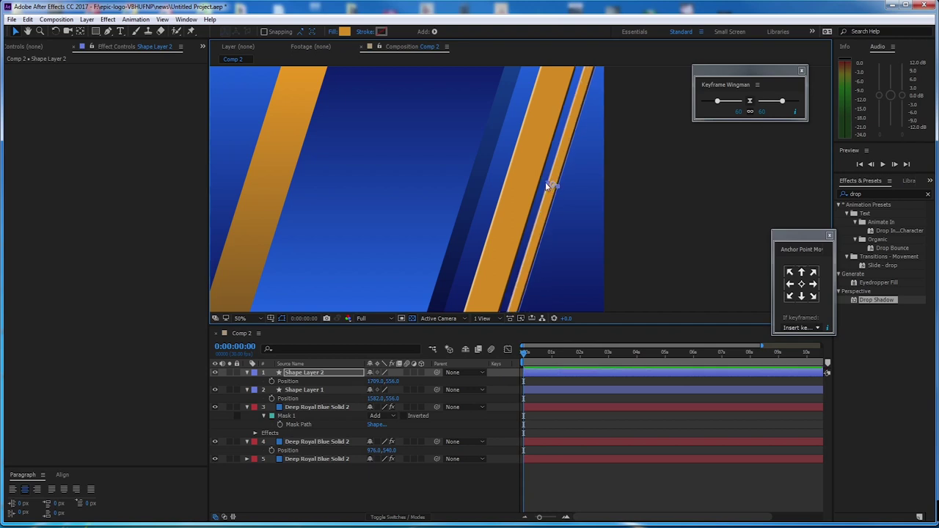
Step: Change the narrow strip's fill to a dark blue sampled from the central panel
left_click(345, 31)
left_click(281, 198)
left_click(414, 163)
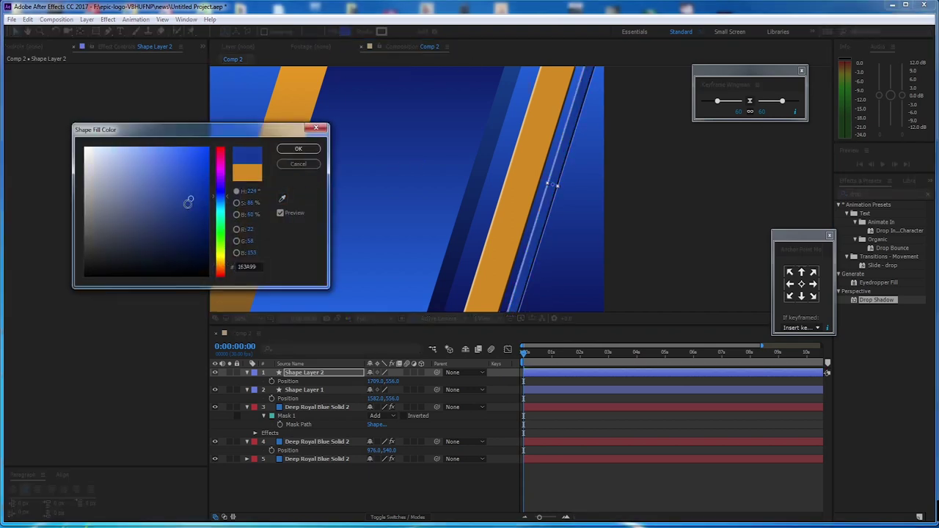
left_click(299, 149)
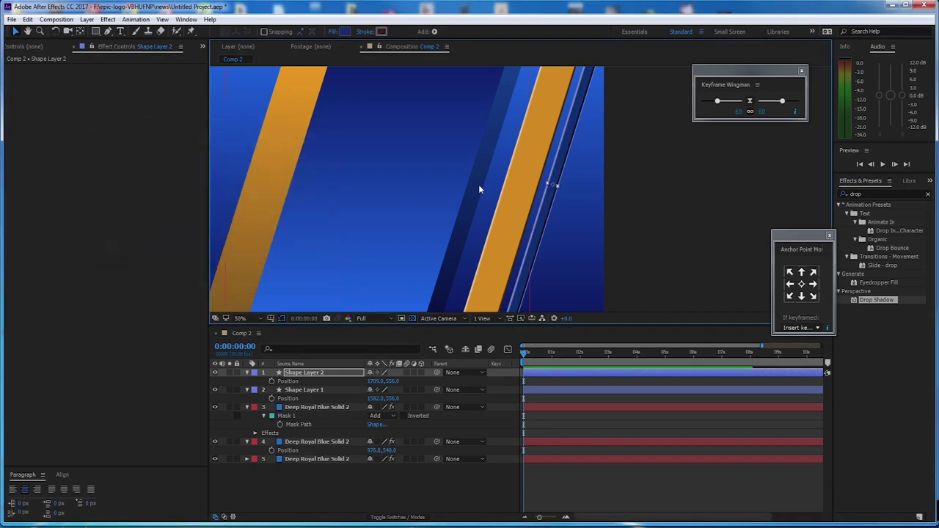
Step: Apply the CC Light Sweep effect to the masked central blue panel, finding it with an effects search
scroll(478, 184, "down", 1)
left_click_drag(443, 169, 467, 169)
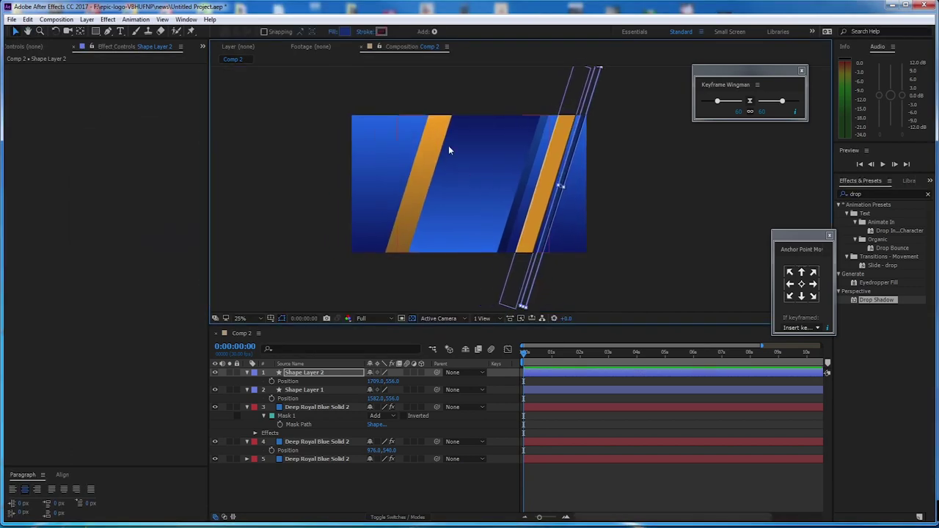
left_click(465, 178)
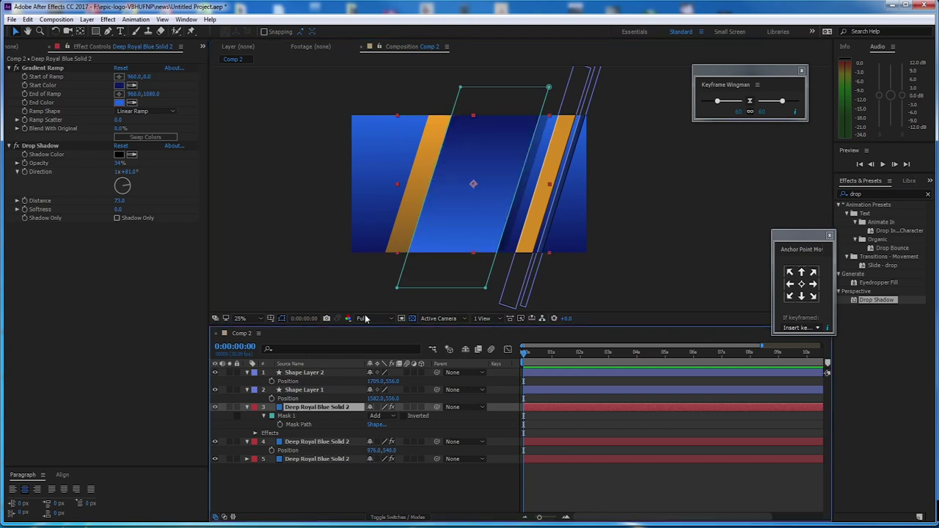
left_click(881, 195)
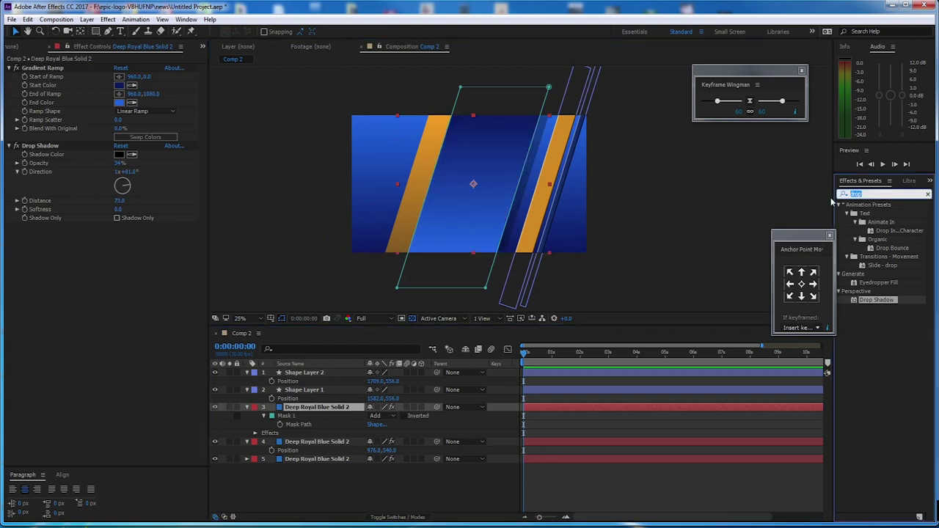
type("s")
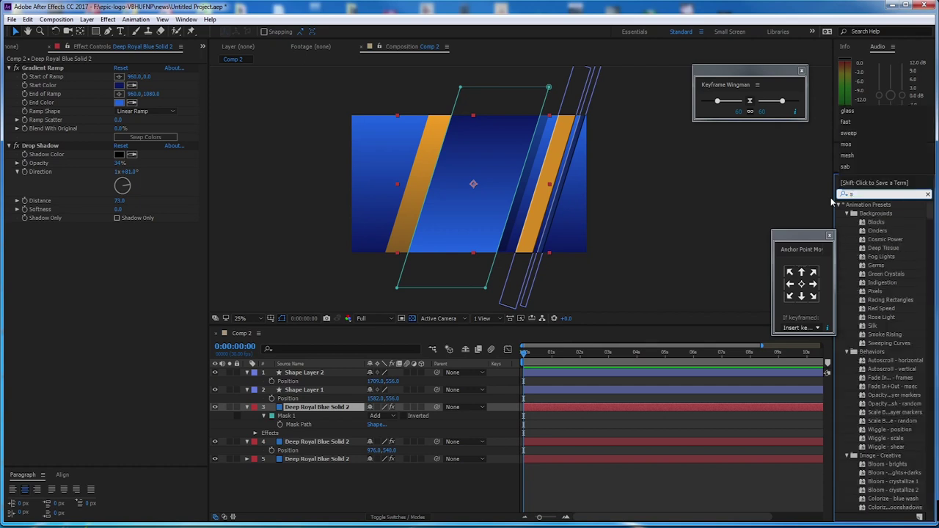
type("wee")
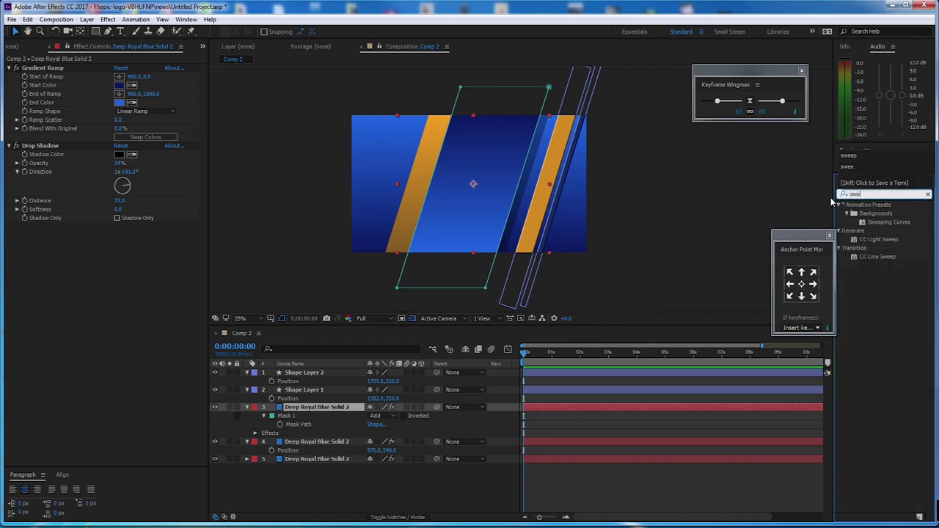
double_click(879, 240)
Step: Set the central panel's CC Light Sweep to Direction 18°, Width 60 and Edge Intensity 332
scroll(454, 158, "up", 2)
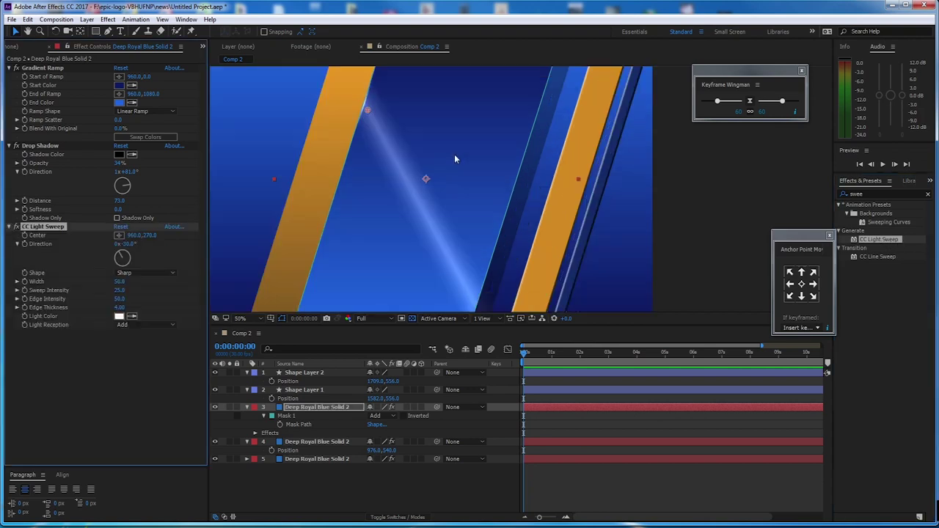
scroll(472, 159, "down", 2)
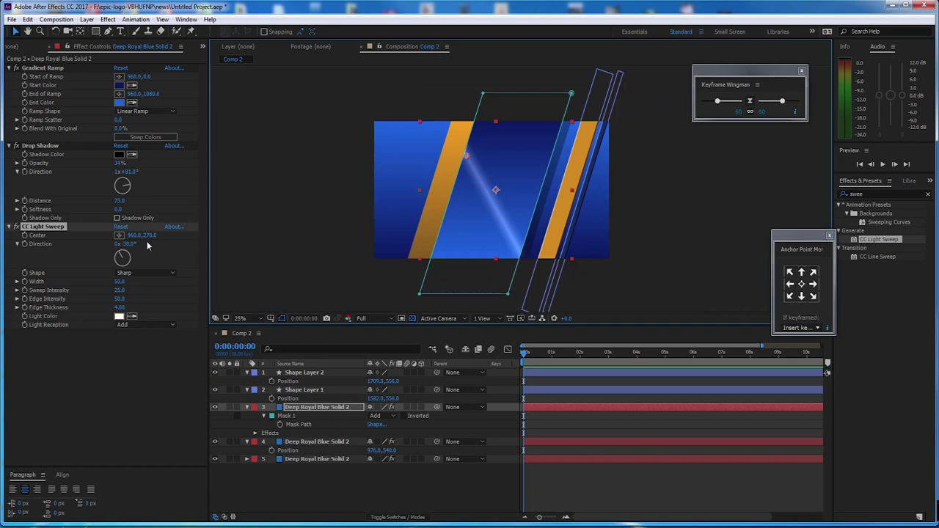
left_click_drag(129, 244, 154, 250)
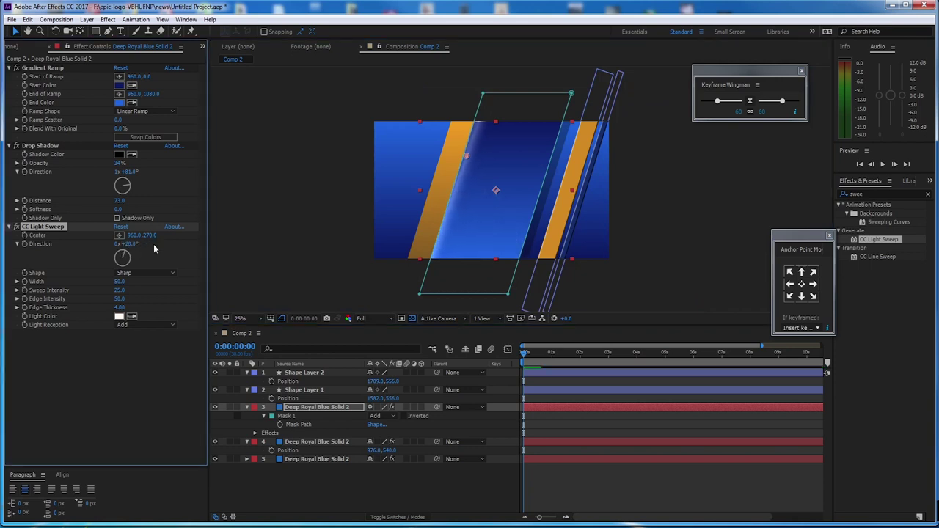
mouse_move(119, 281)
left_mouse_down()
mouse_move(136, 281)
mouse_move(123, 283)
left_mouse_up()
left_click_drag(132, 244, 131, 245)
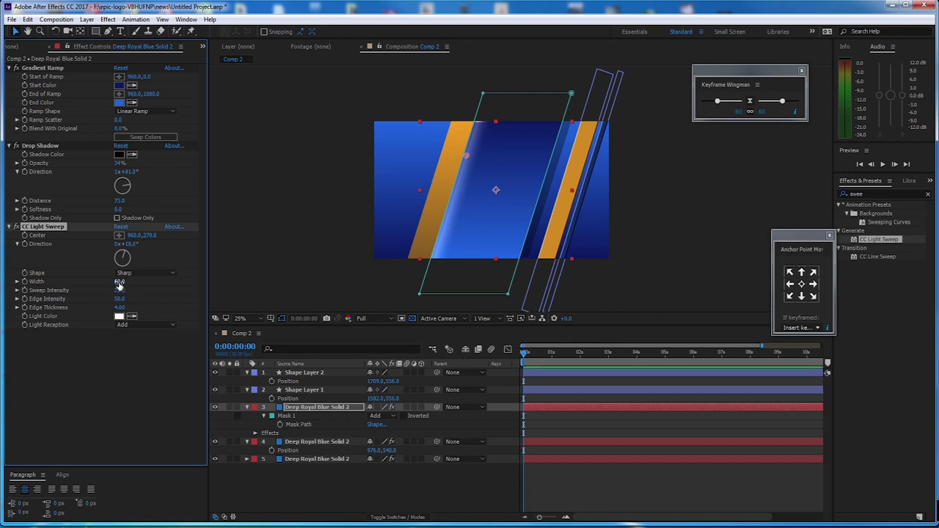
left_click_drag(120, 298, 242, 299)
left_click(644, 203)
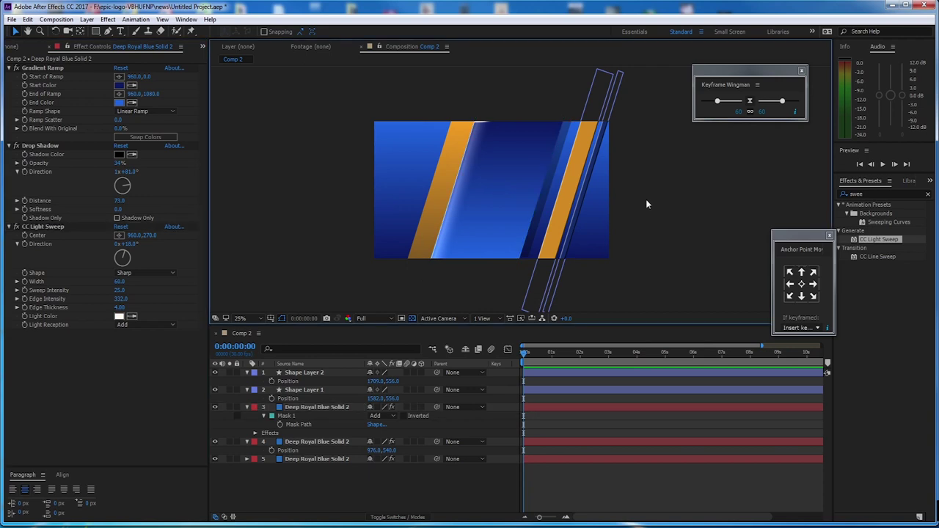
key("period")
key("comma")
Step: Duplicate the CC Light Sweep and place the copy along the panel's opposite edge, with Center 1656, 270 and Direction 20°
left_click(53, 227)
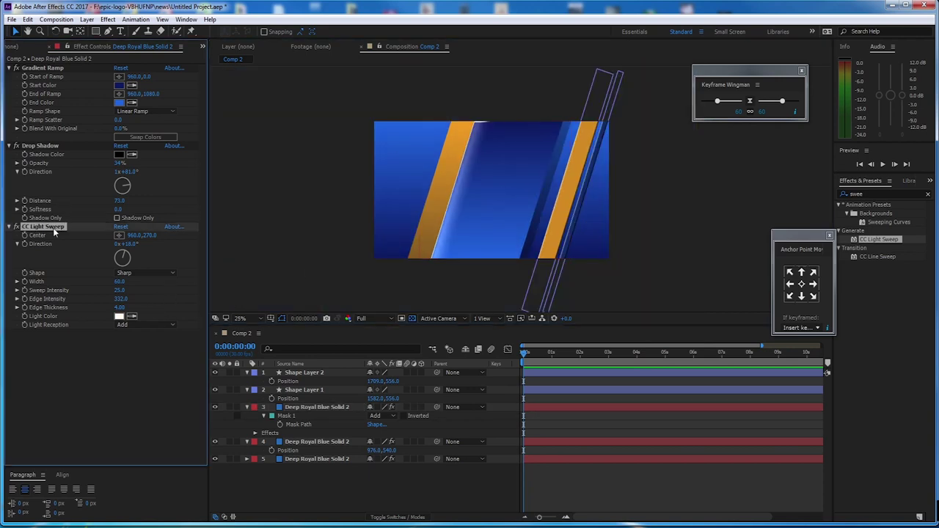
key("ctrl+d")
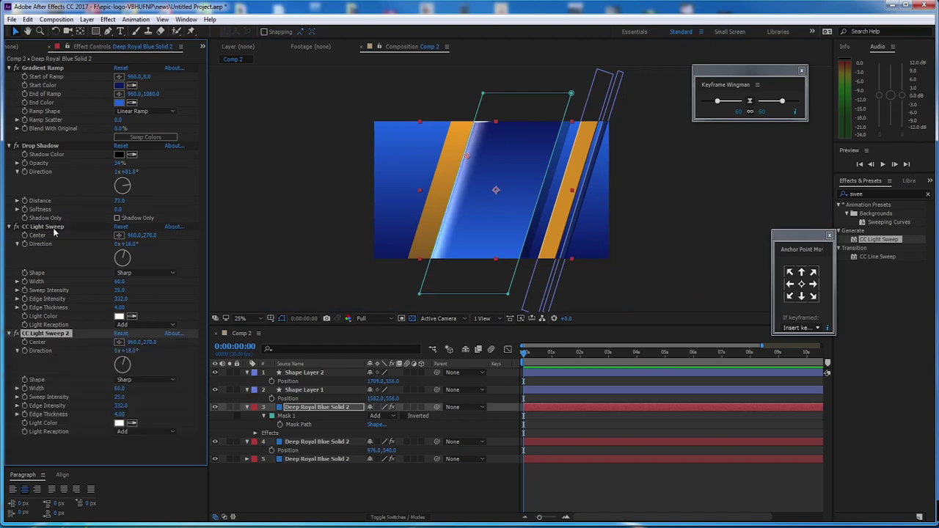
left_click_drag(129, 352, 476, 350)
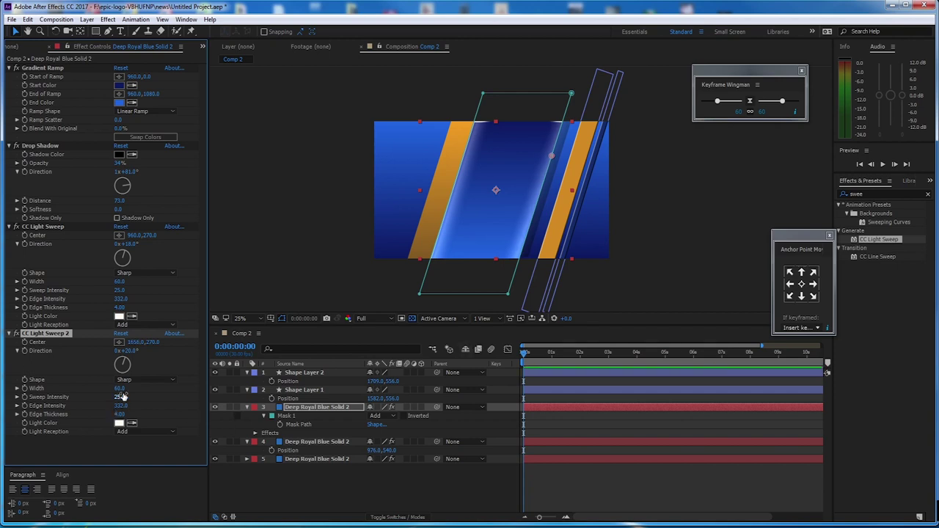
Step: Set the second CC Light Sweep on the central blue panel to Direction 199° and Edge Thickness 4.10
left_click_drag(126, 364, 111, 405)
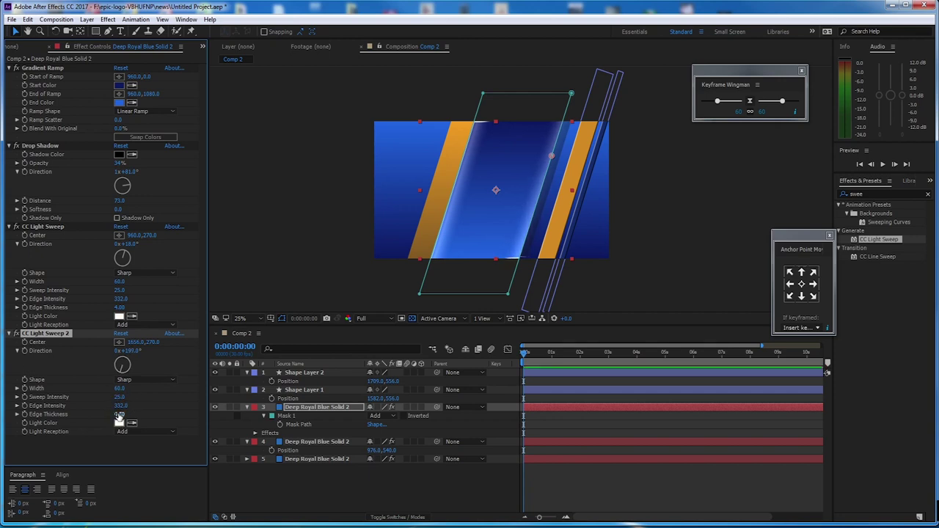
left_click_drag(146, 413, 112, 415)
Step: Copy both CC Light Sweep effects from the central blue panel onto the orange panel's layer beneath it
left_click(49, 226)
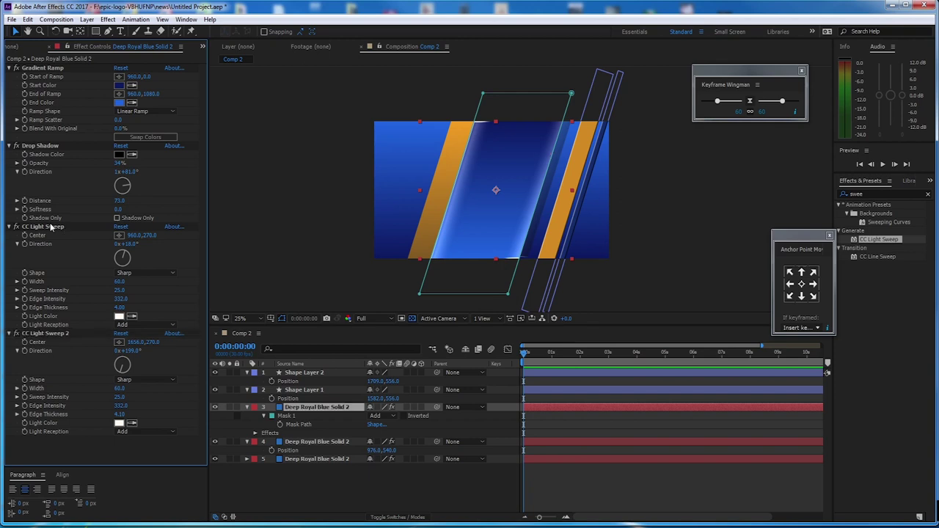
left_click(57, 334, "ctrl")
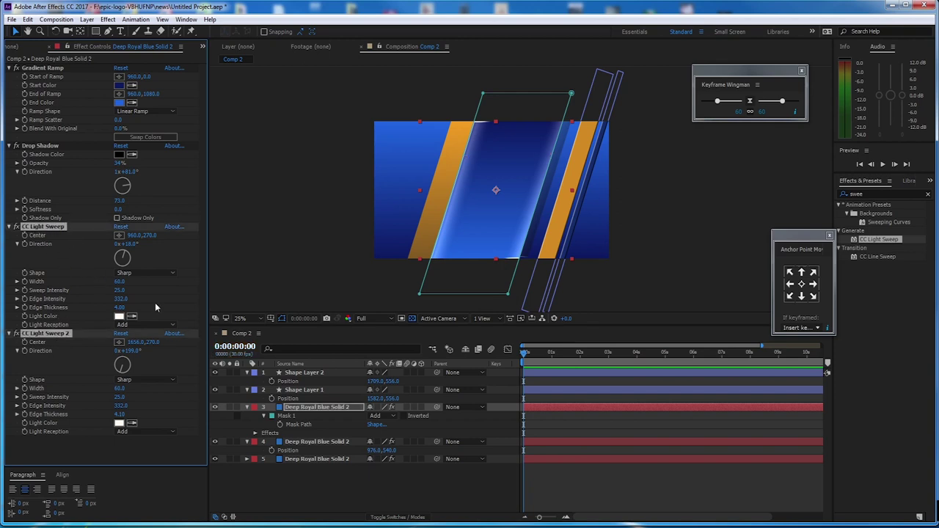
left_click(311, 412)
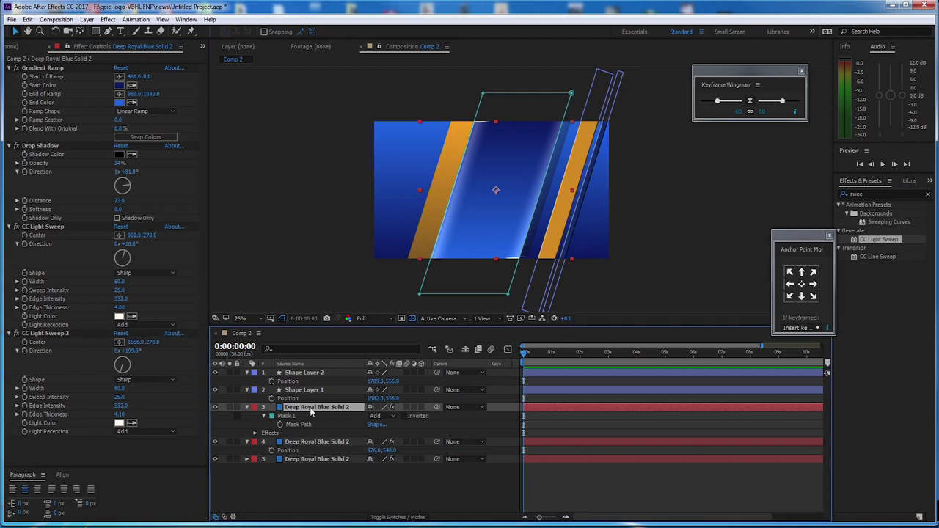
left_click(215, 442)
left_click(215, 442)
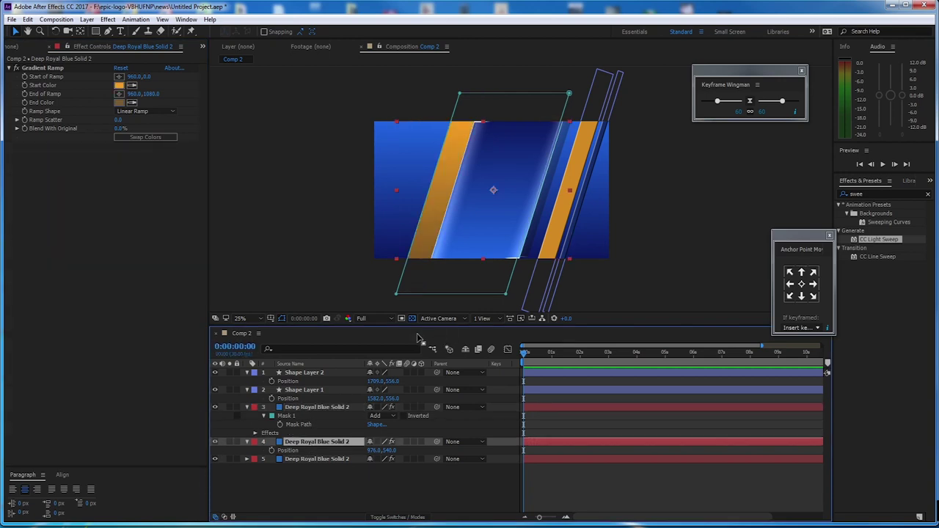
key("ctrl+v")
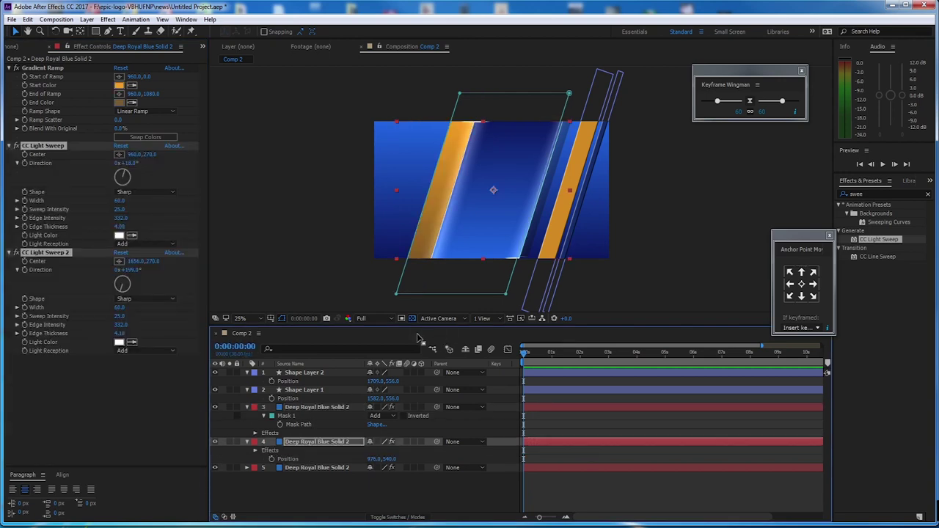
Step: Solo the orange panel and move its first CC Light Sweep to the outer edge at Center 776, 274, with Edge Intensity 417
left_click(229, 441)
left_click(605, 181)
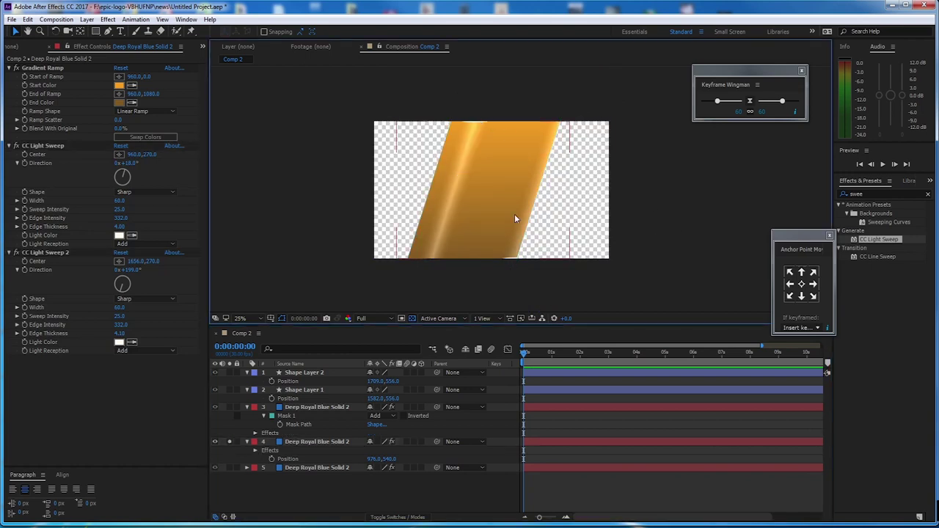
left_click(322, 442)
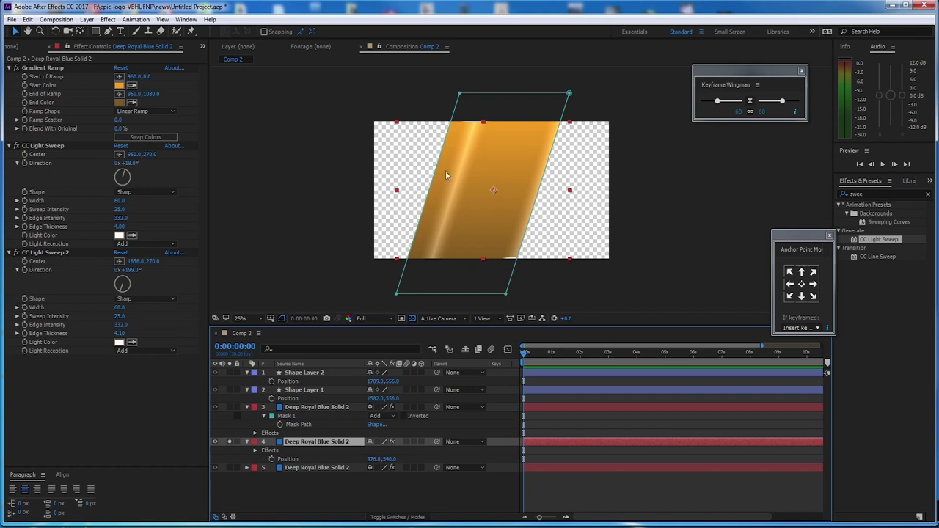
left_click(48, 256)
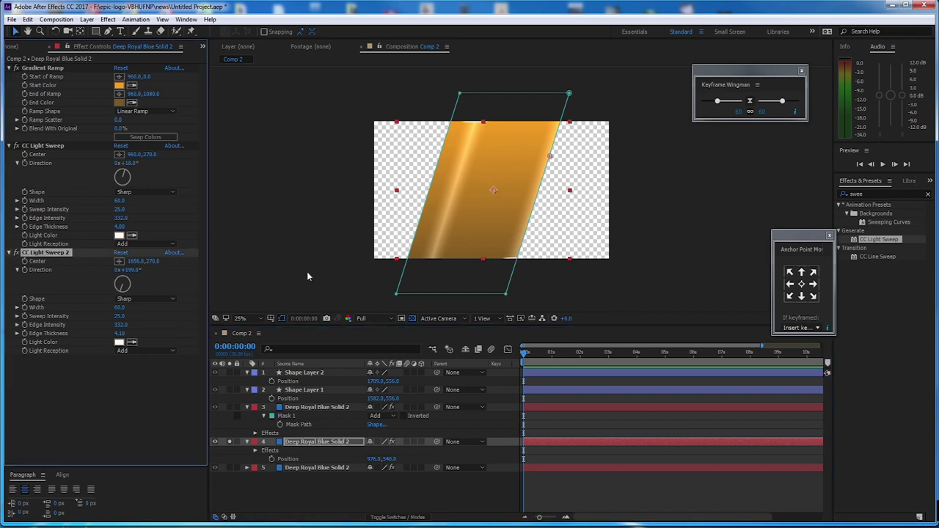
left_click(45, 147)
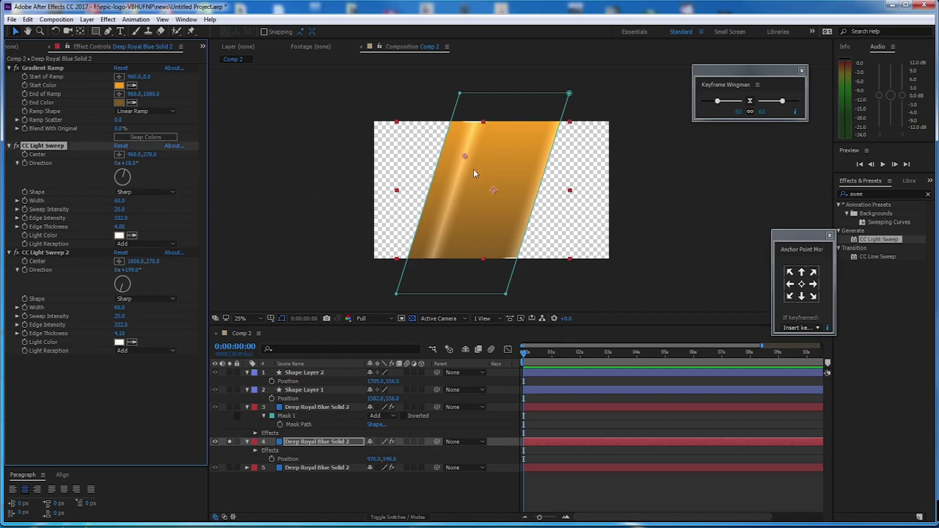
left_click_drag(464, 156, 441, 157)
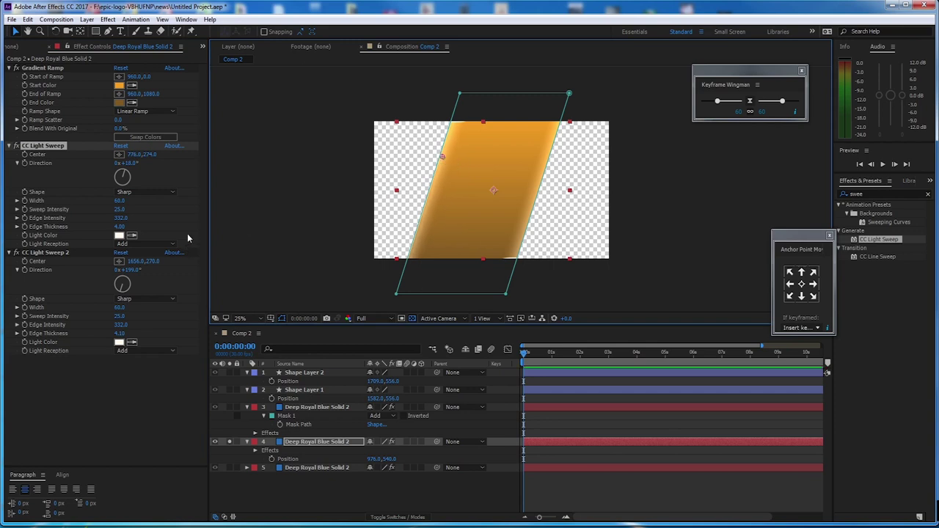
left_click_drag(120, 220, 132, 218)
left_click_drag(228, 214, 188, 214)
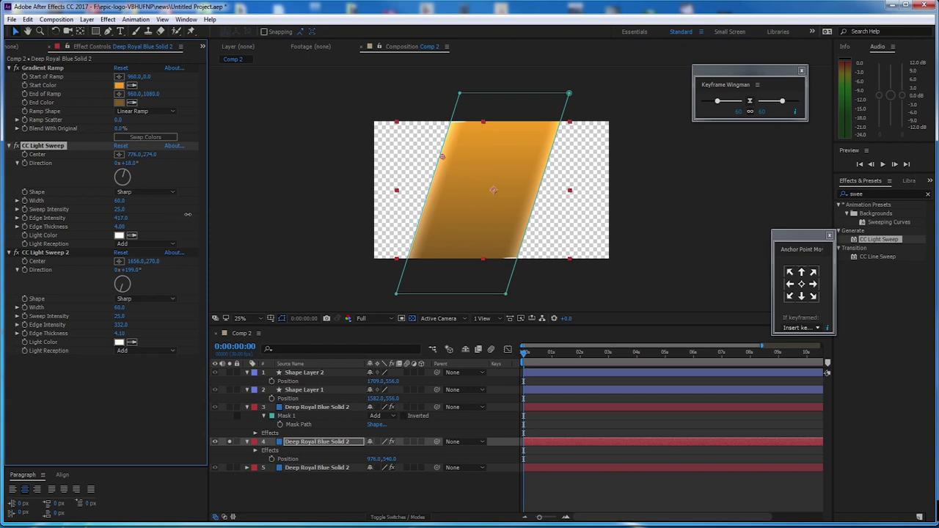
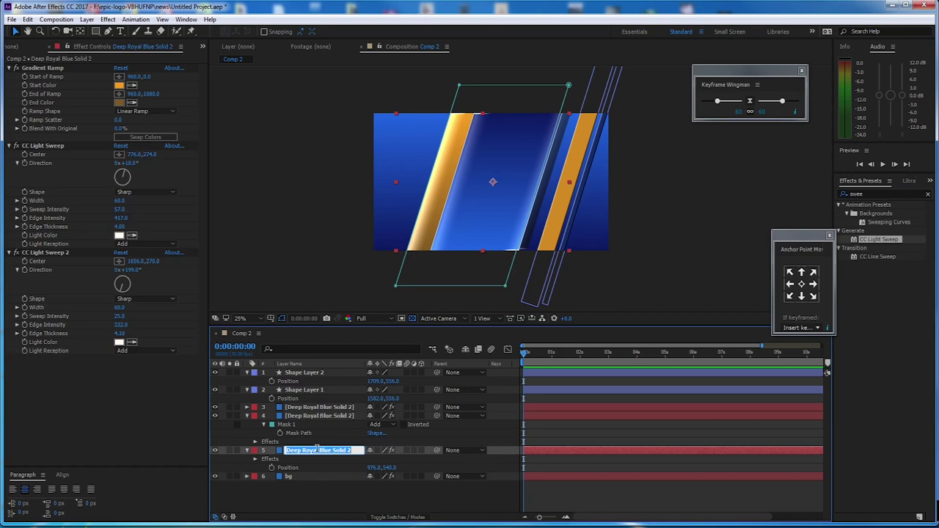
Step: Rename the orange panel's layer as "blue slider" and briefly solo it to check which panel it holds
type("blue slider")
left_click(313, 416)
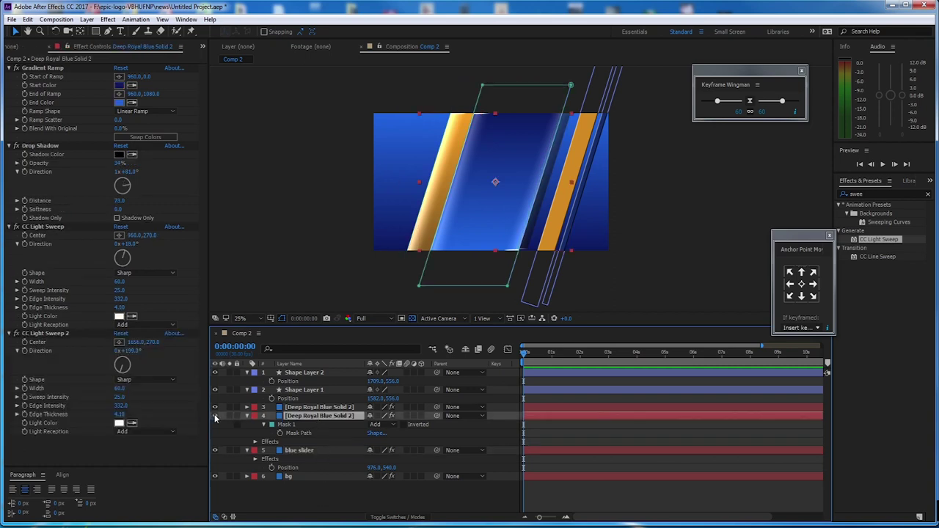
left_click(308, 450)
left_click(229, 450)
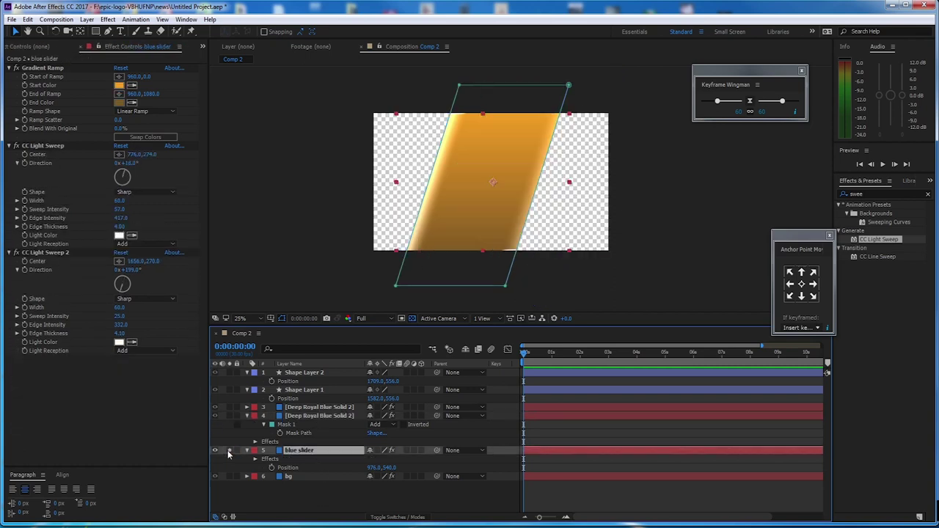
left_click(229, 450)
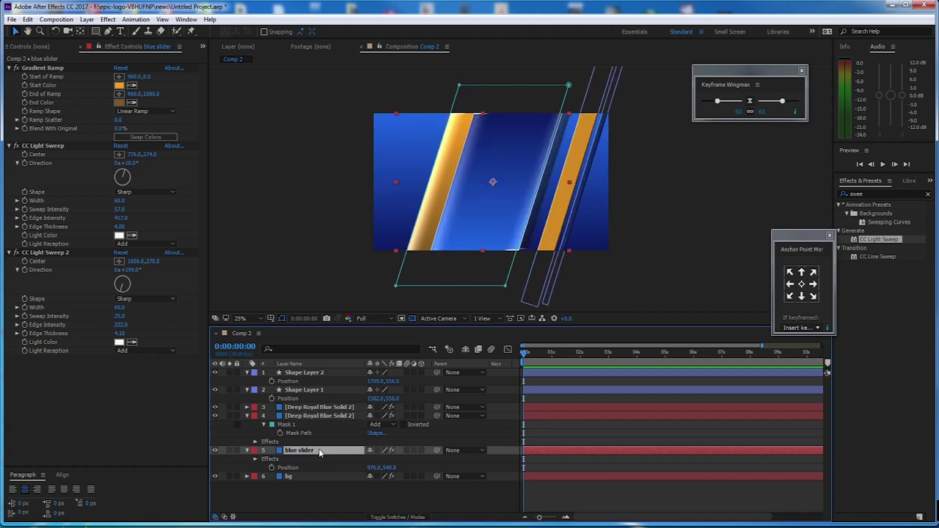
Step: Correct the orange panel's layer name to "yellow slider"
key("Return")
double_click(294, 450)
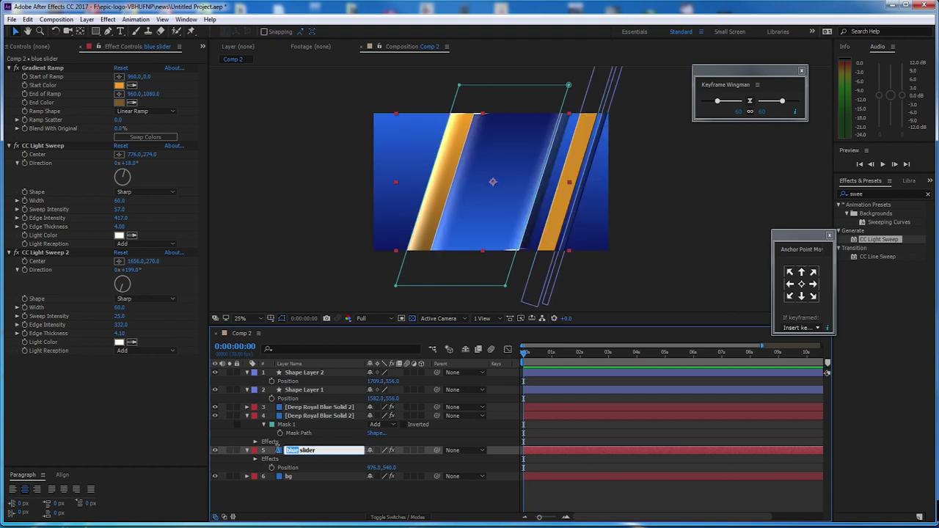
type("yellow")
Step: Rename the masked central blue panel's layer, directly above yellow slider, as "blue s"
left_click(282, 416)
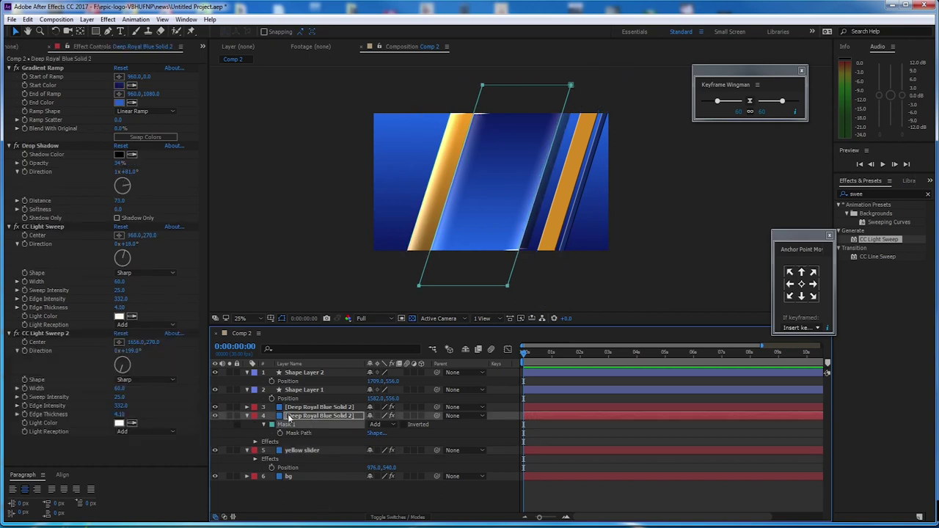
left_click(290, 417)
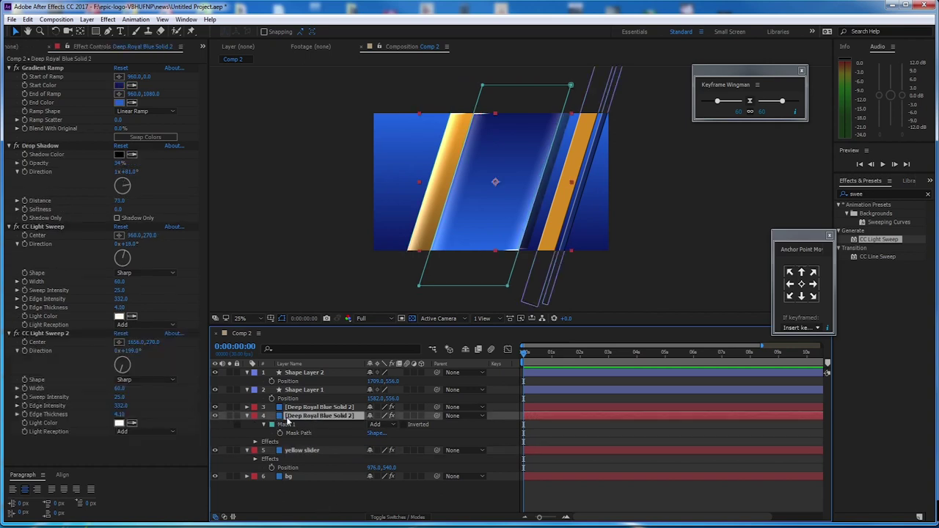
key("Return")
type("b")
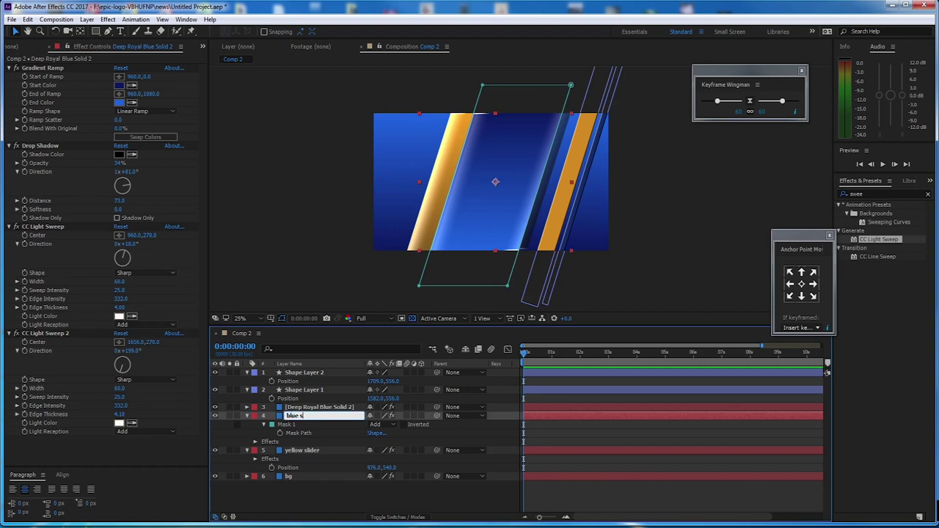
type("lue s")
Step: Rename the remaining Deep Royal Blue Solid 2 layer above blue s as "blue slider x"
left_click(318, 411)
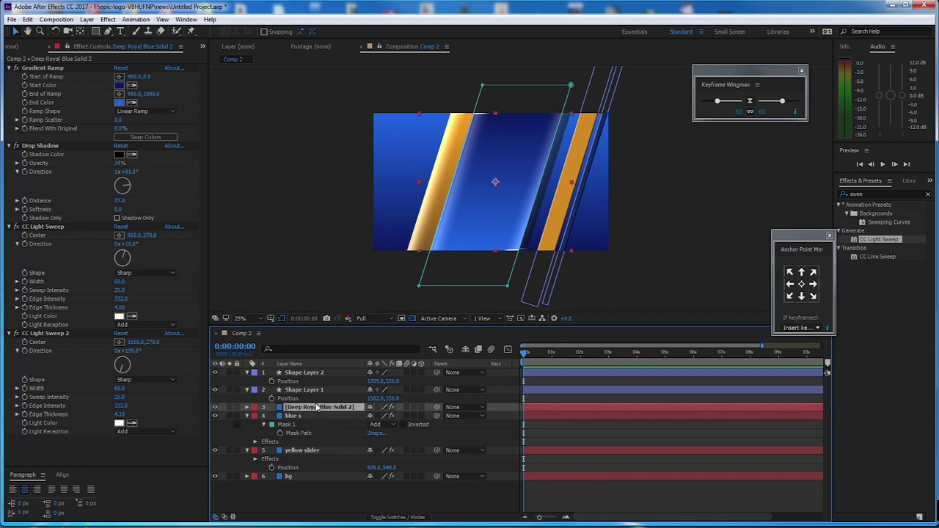
key("Return")
type("b")
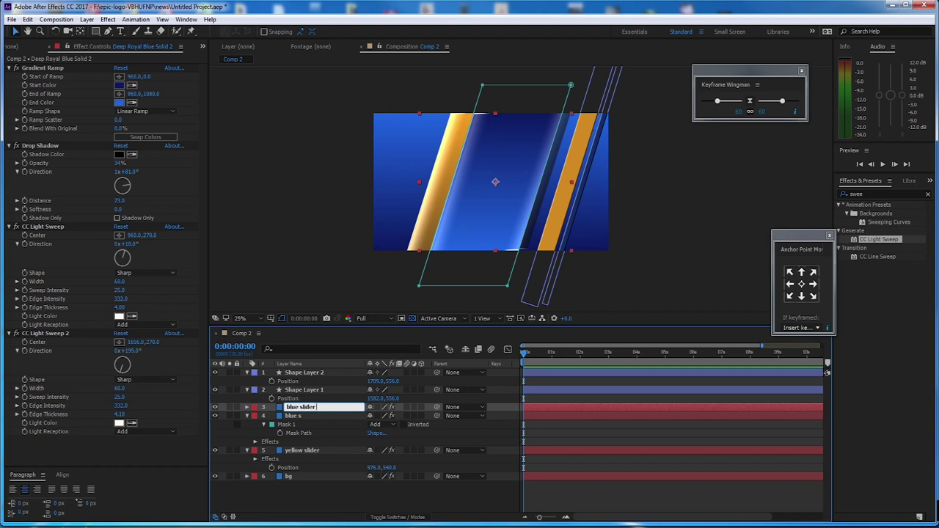
type("lue slider x")
key("Return")
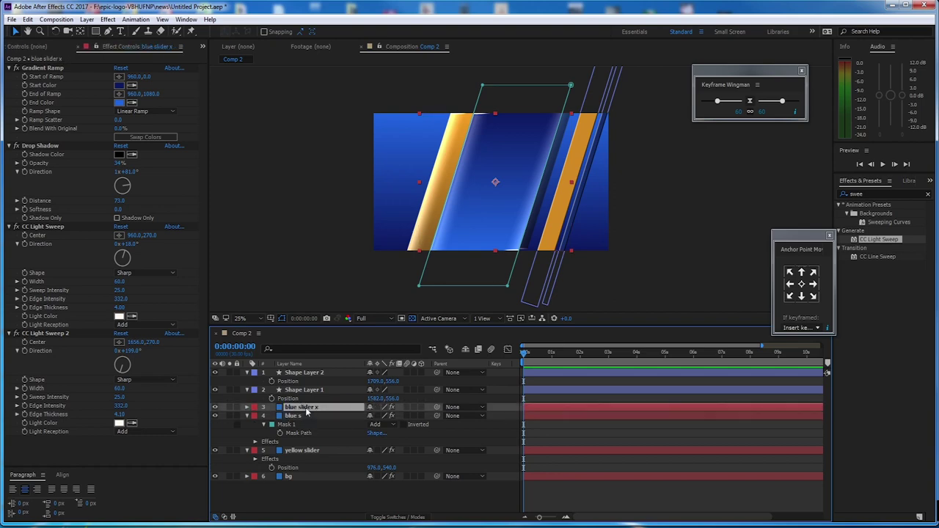
Step: Flip the blue slider x layer vertically and move it in the layer stack to just above bg
right_click(307, 412)
mouse_move(415, 233)
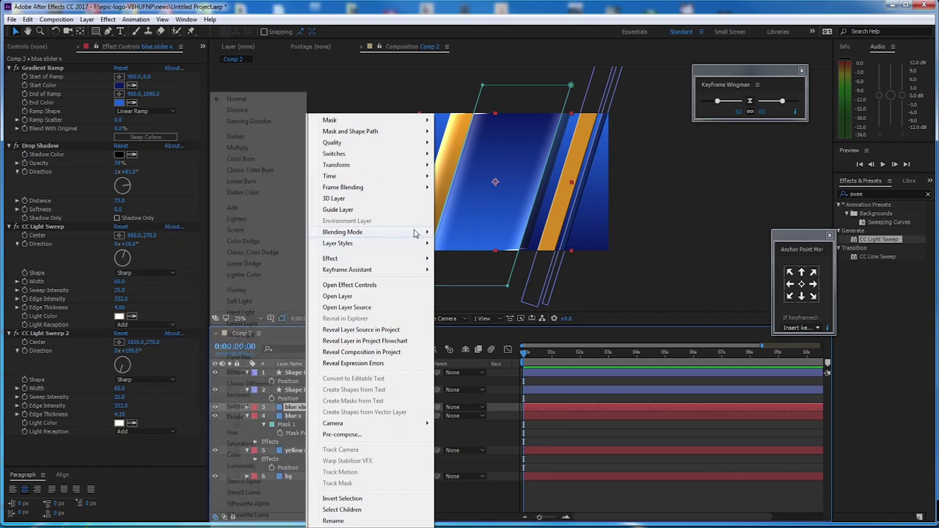
mouse_move(414, 169)
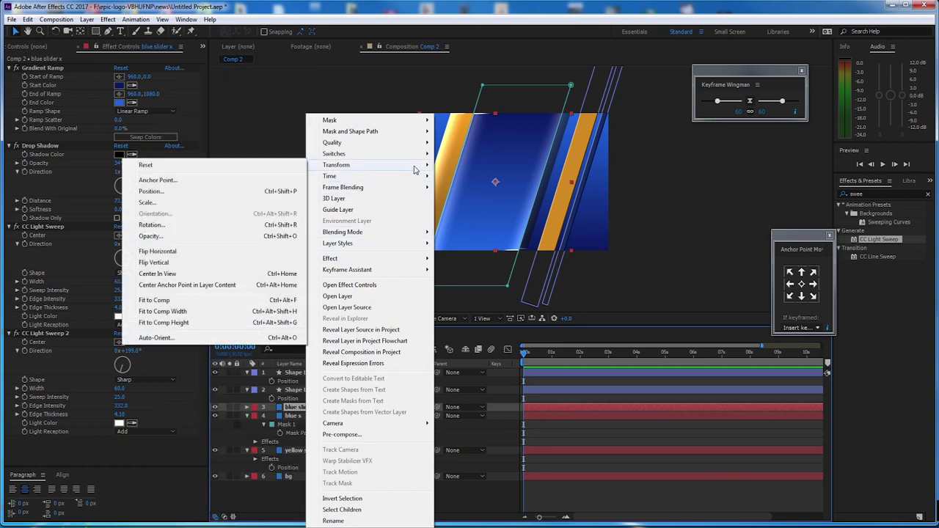
left_click(260, 262)
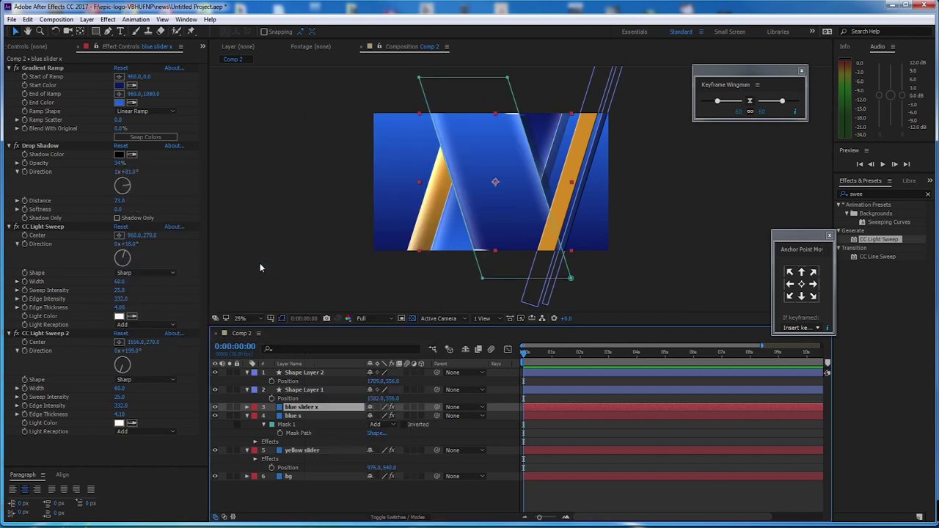
left_click_drag(301, 408, 342, 470)
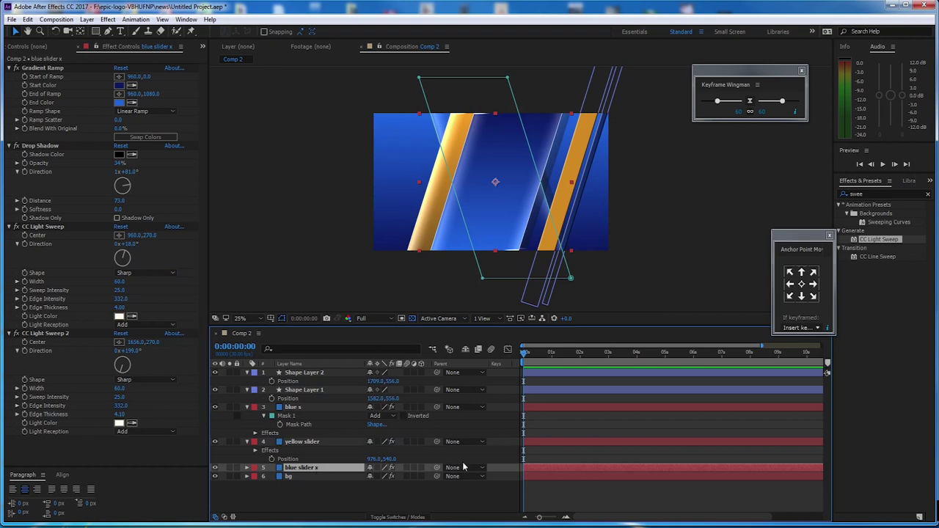
Step: Move the blue slider x layer horizontally to Position 2023, 540
key("p")
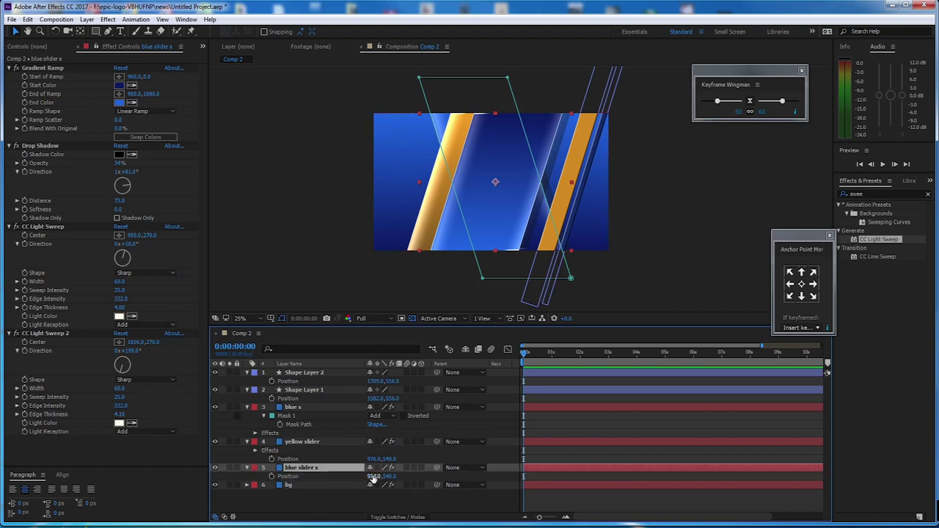
left_click_drag(374, 478, 864, 462)
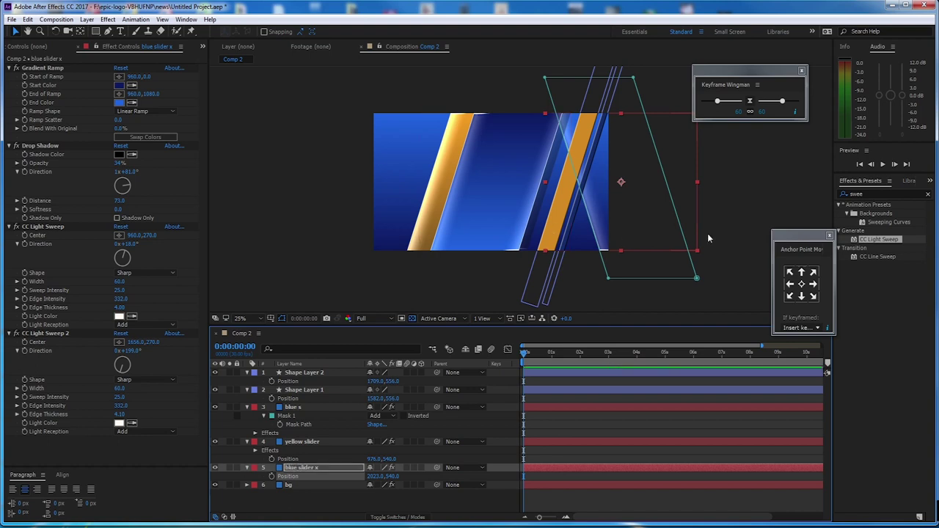
left_click(716, 226)
scroll(572, 173, "up", 2)
scroll(572, 168, "down", 2)
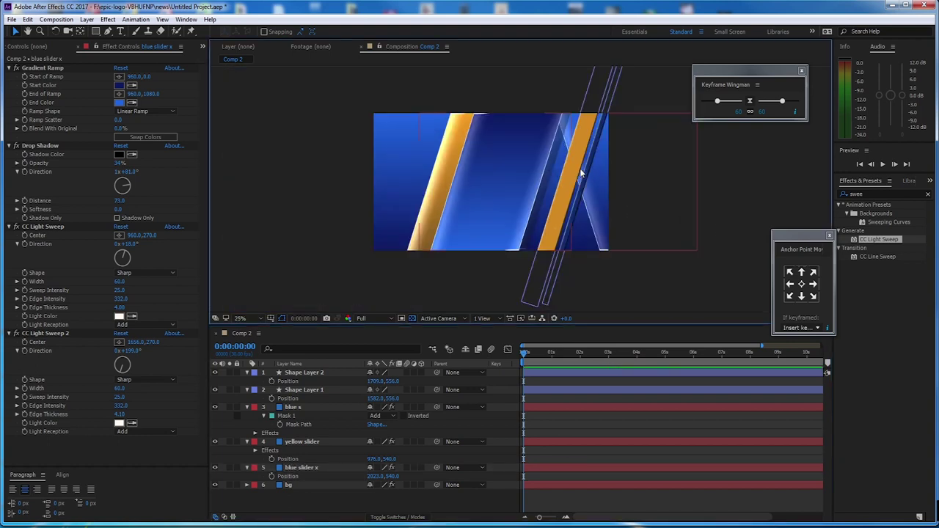
key("v")
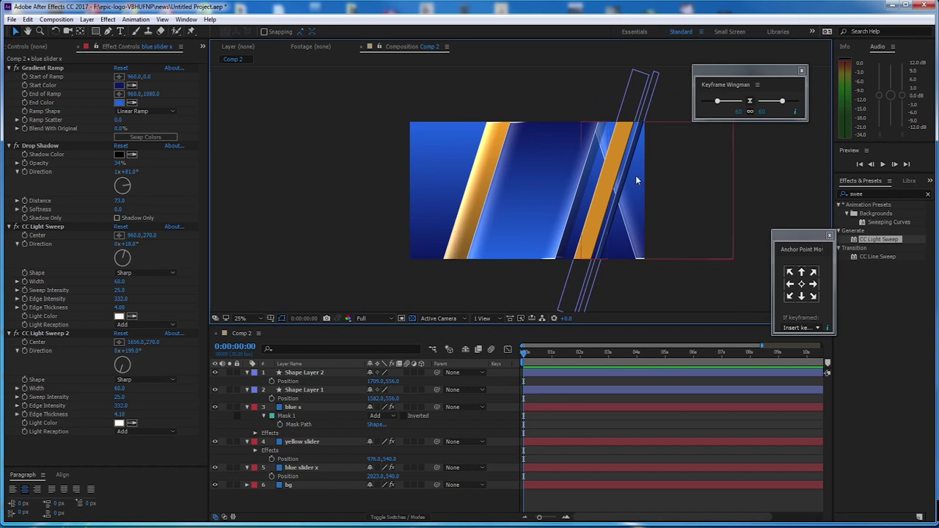
Step: Duplicate the orange bar in Shape Layer 1 and move the copy to Position 259, 556, on the far side of the yellow slider
left_click(606, 190)
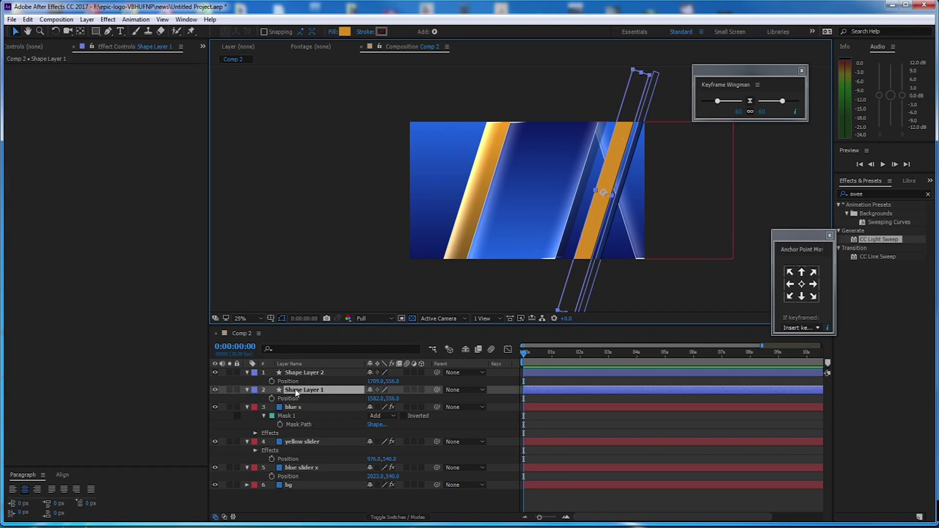
left_click(215, 390)
left_click(215, 391)
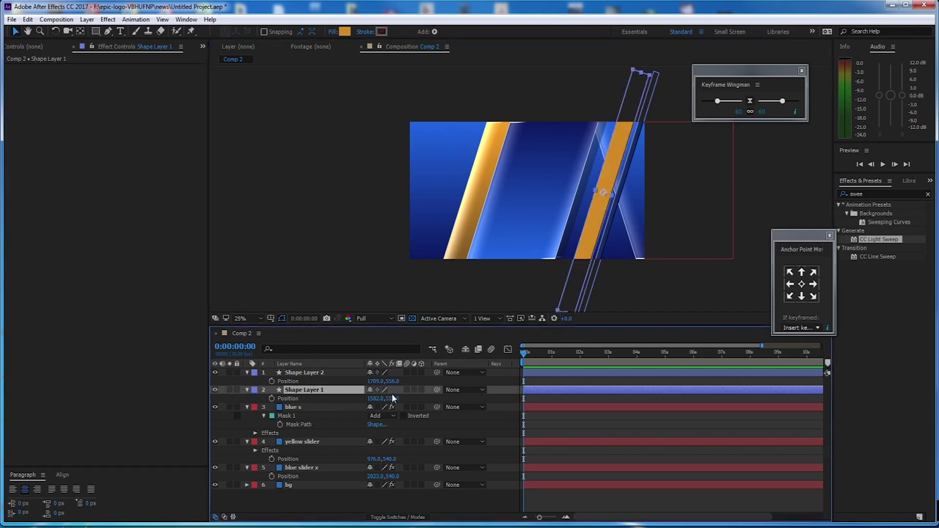
key("ctrl+d")
key("p")
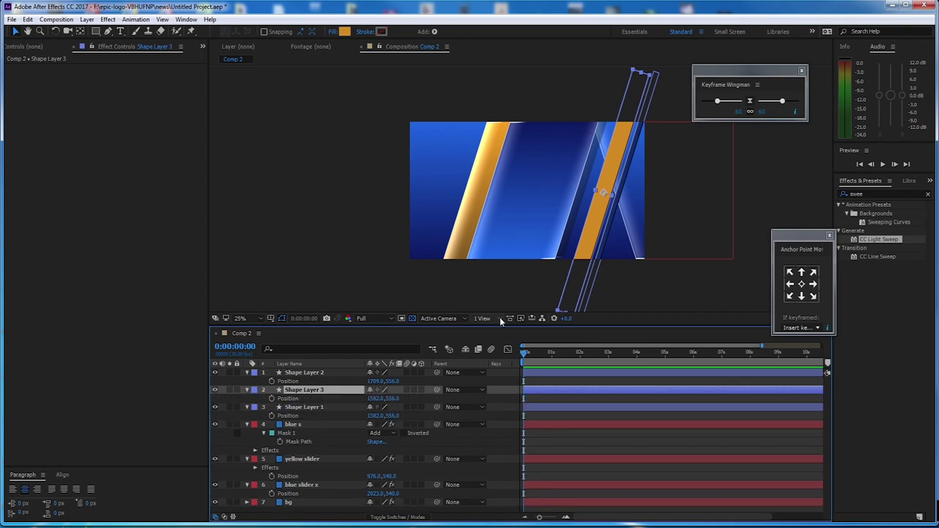
left_click_drag(376, 399, 302, 398)
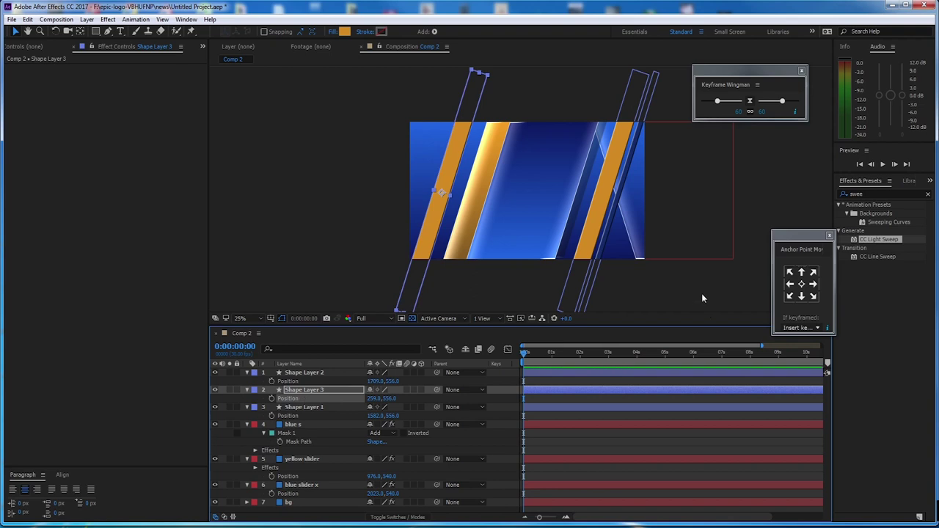
Step: Duplicate the blue slider x layer and move the copy horizontally to Position 534, 540
left_click(642, 207)
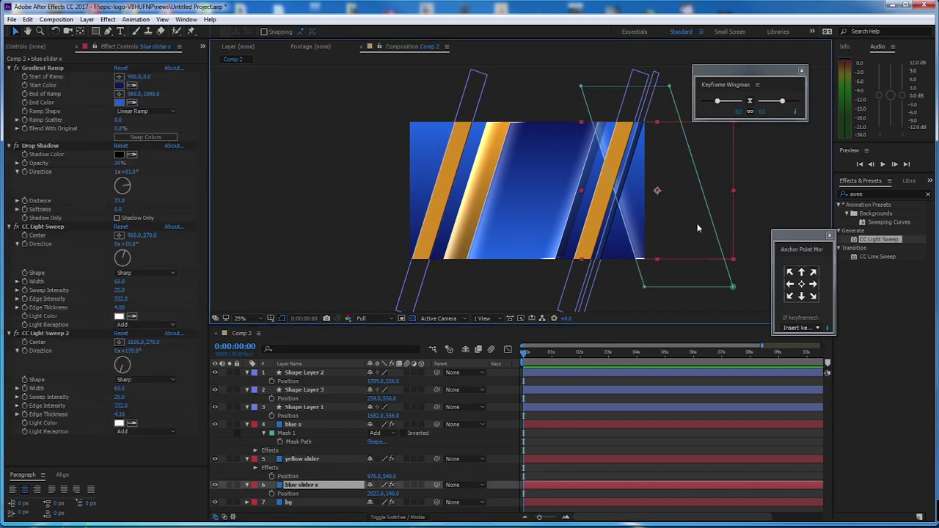
key("ctrl+d")
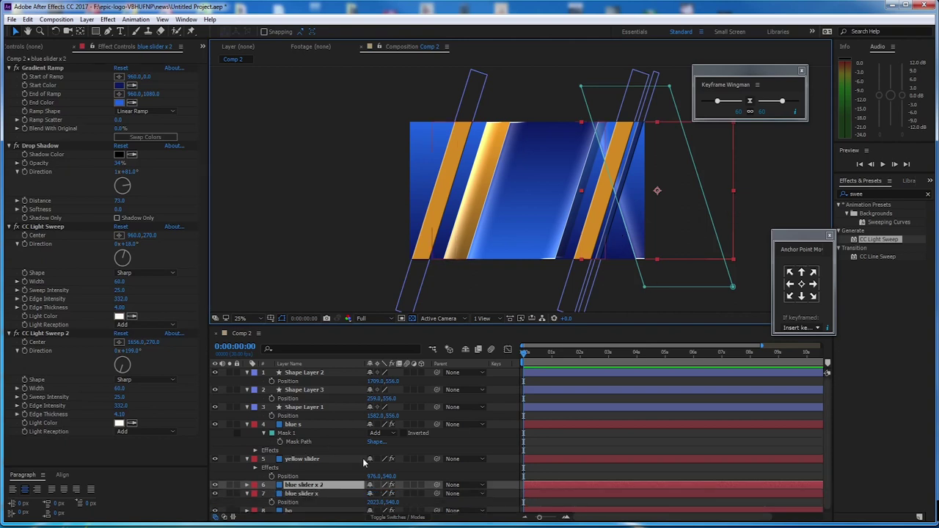
scroll(366, 458, "down", 1)
left_click_drag(371, 481, 238, 470)
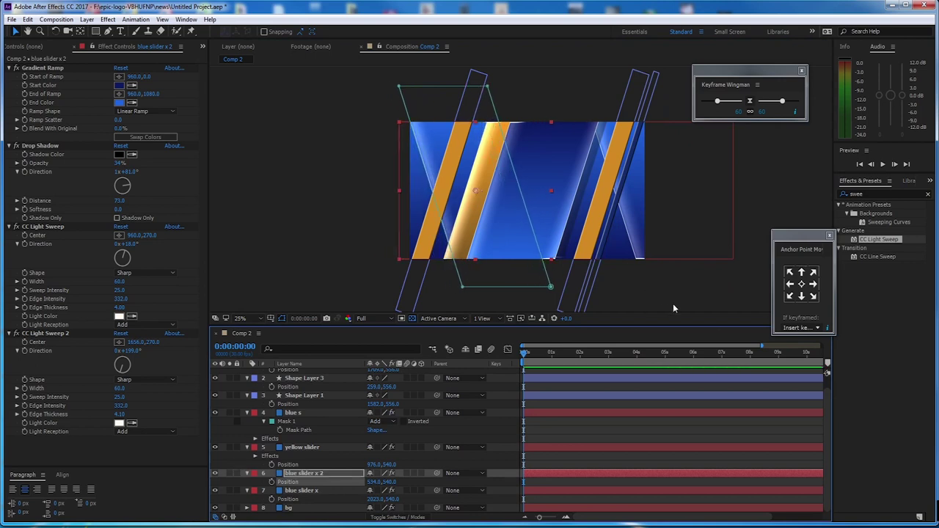
left_click(697, 296)
Step: Add the cityscape-metropolis footage from the project to the composition as a layer directly above bg
scroll(570, 208, "down", 1)
scroll(546, 184, "up", 1)
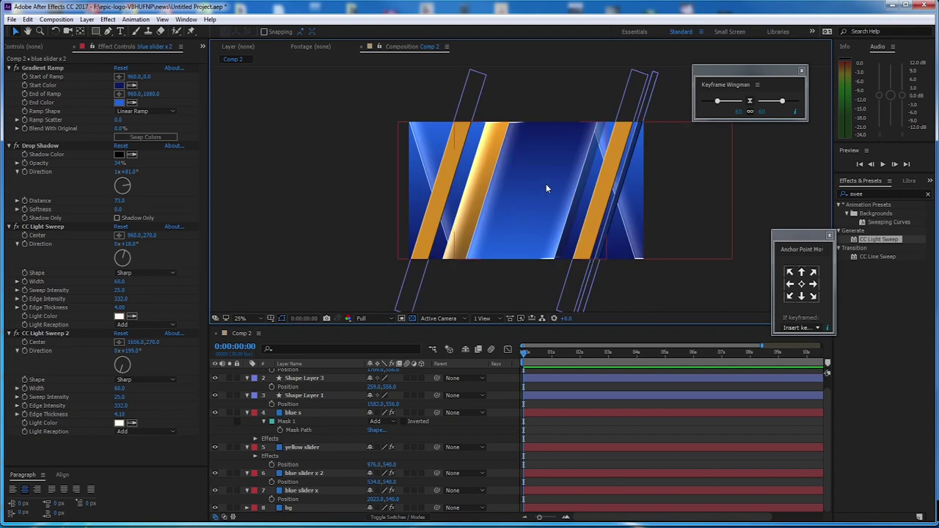
left_click_drag(460, 328, 460, 331)
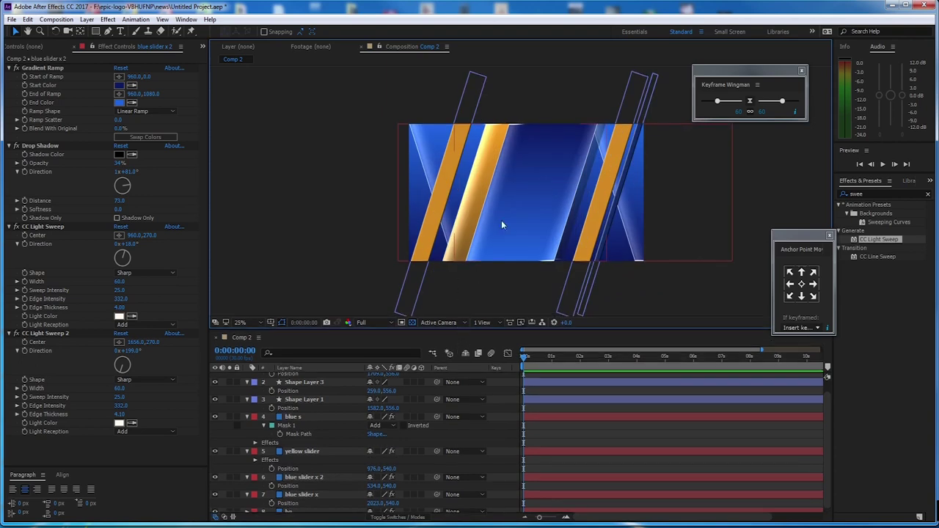
left_click_drag(499, 212, 493, 211)
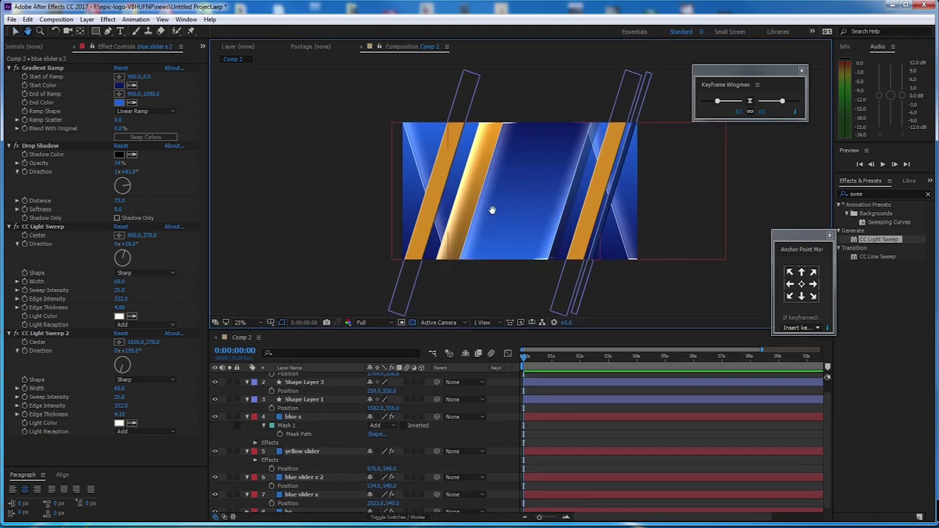
left_click(203, 47)
left_click(237, 64)
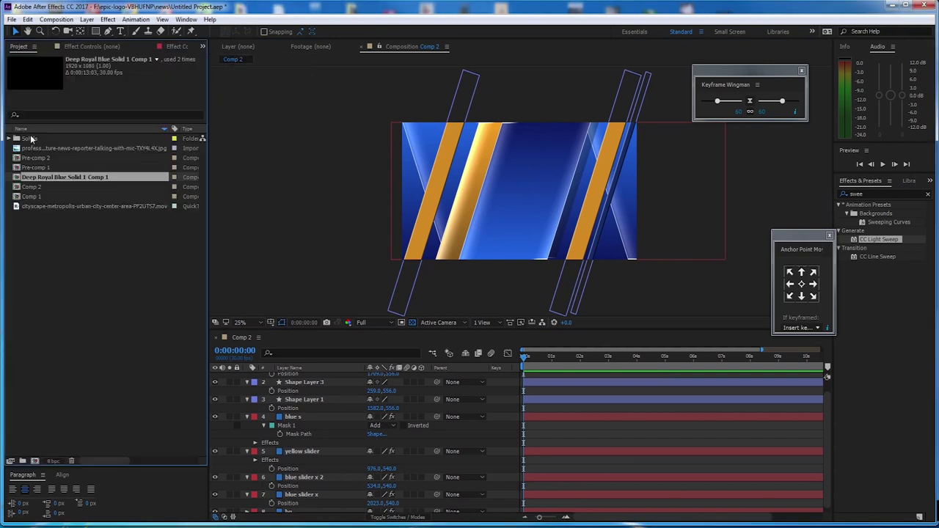
left_click(55, 208)
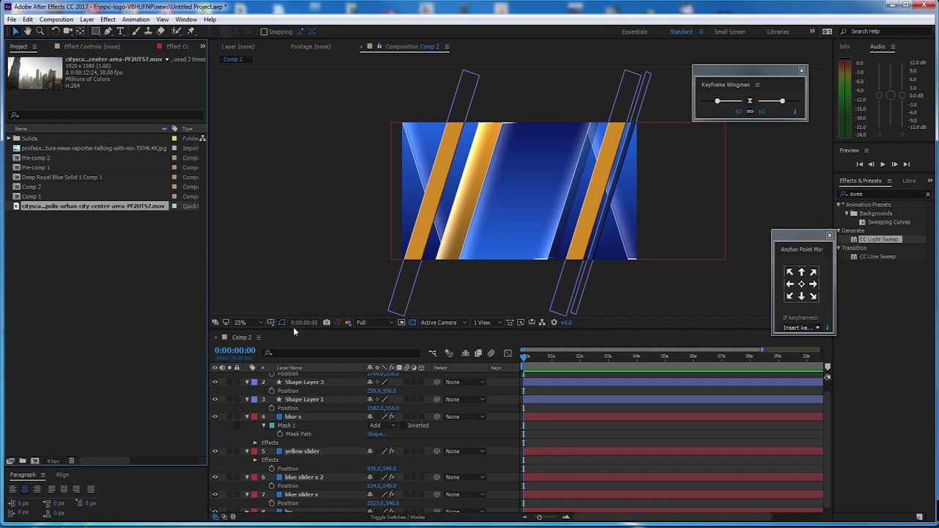
left_click_drag(293, 328, 295, 304)
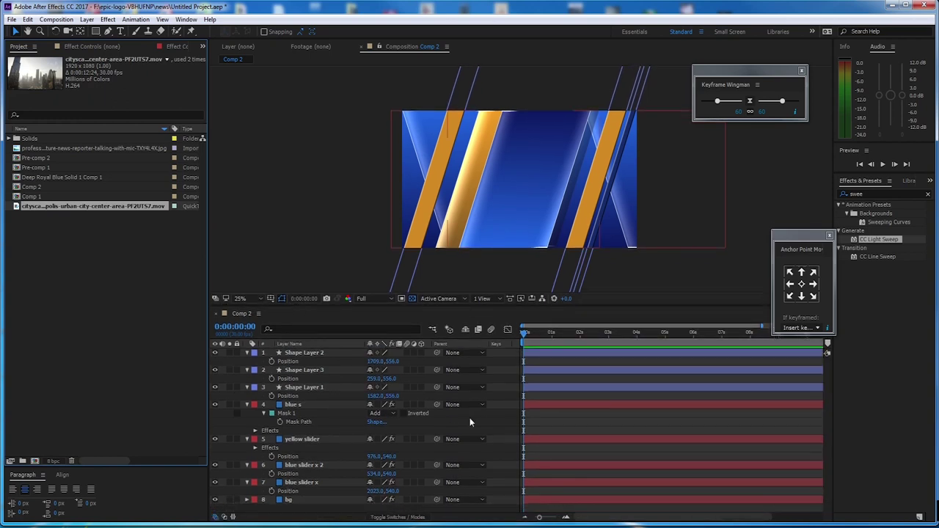
left_click_drag(32, 205, 330, 499)
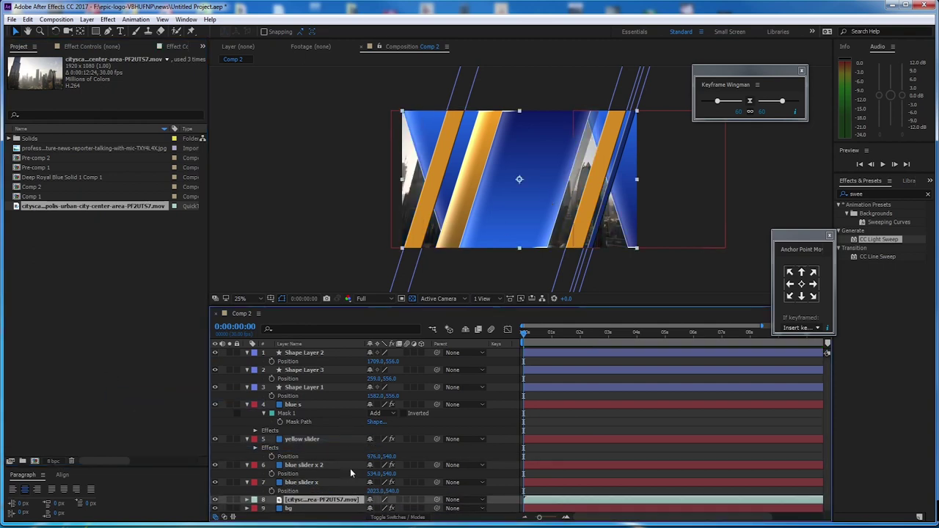
Step: Solo the cityscape footage layer to preview its playback, and restore the other layers
scroll(352, 466, "down", 1)
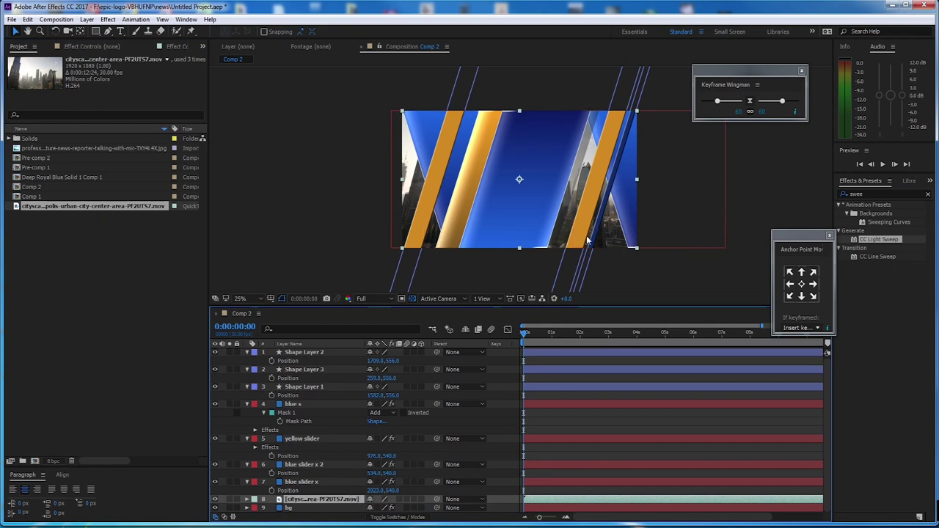
left_click(229, 499)
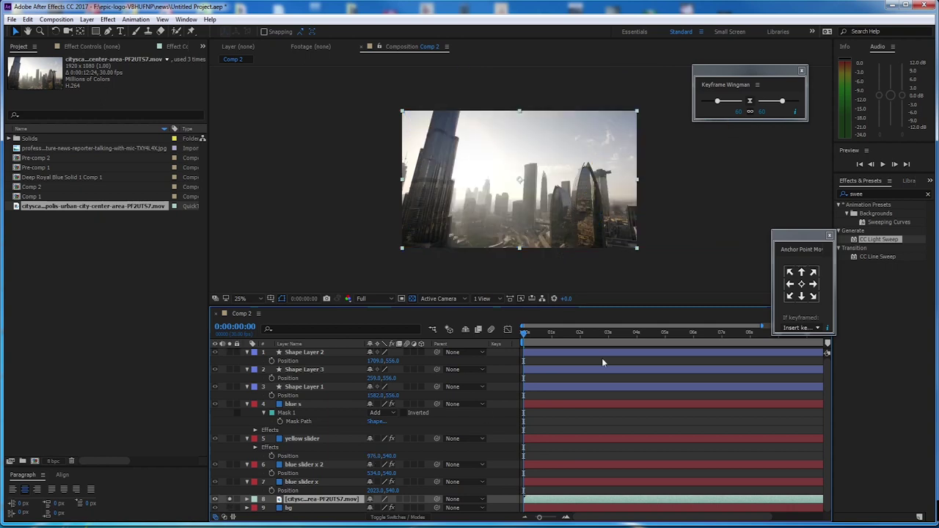
key("space")
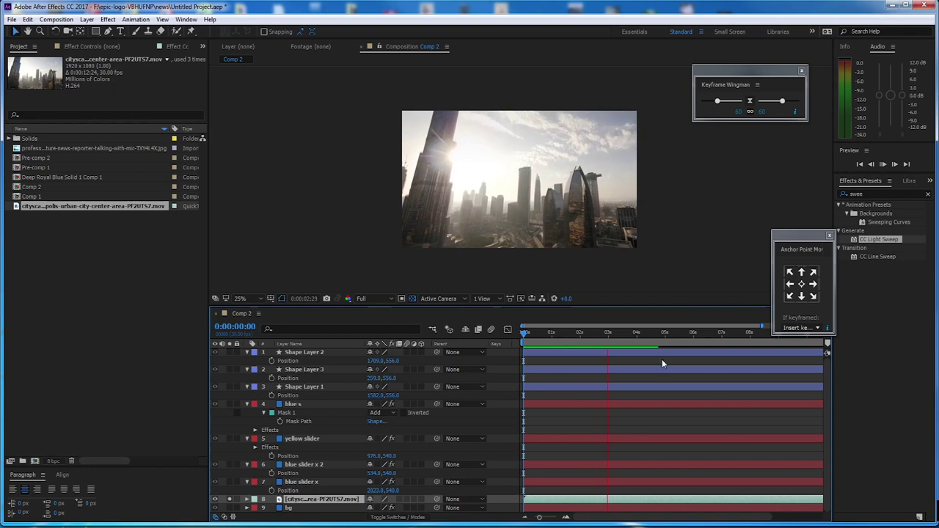
key("space")
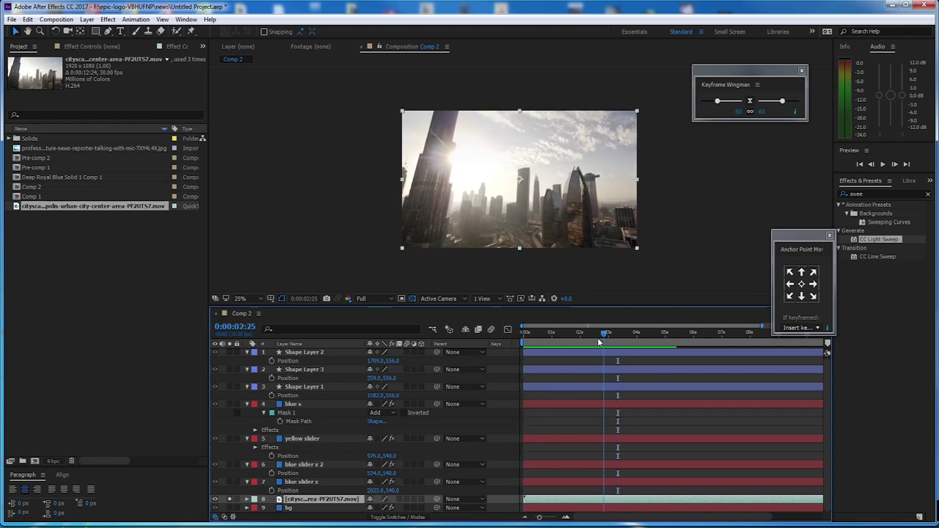
left_click(230, 499)
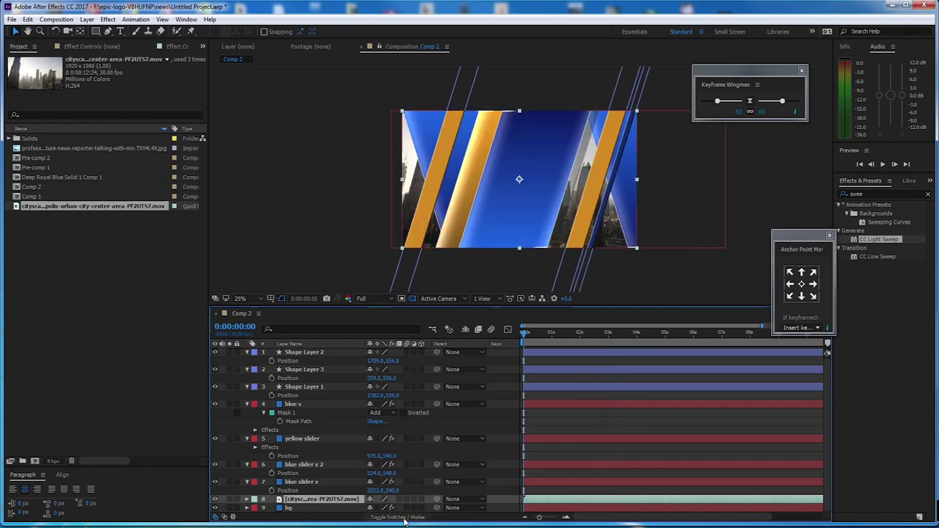
Step: Apply the Tint effect to the cityscape footage layer and compare it on and off with the layer soloed
left_click(378, 517)
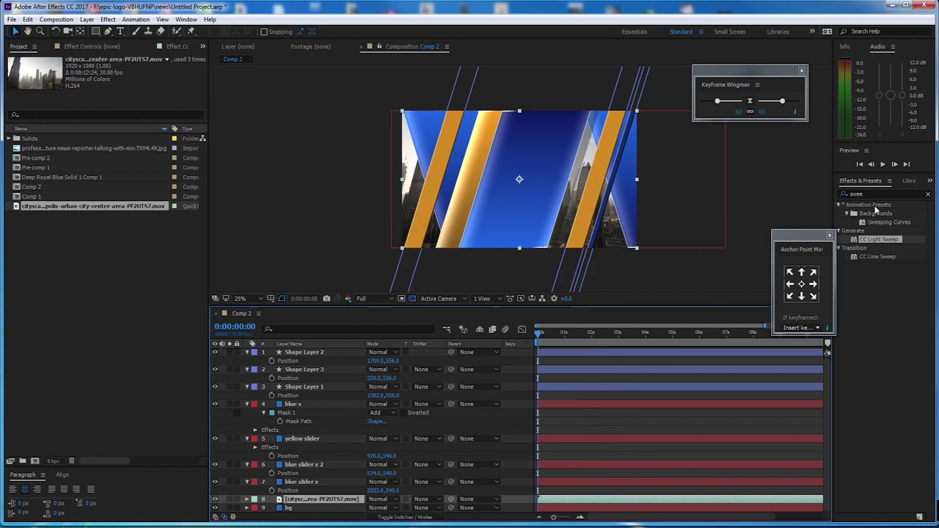
left_click(878, 193)
double_click(878, 193)
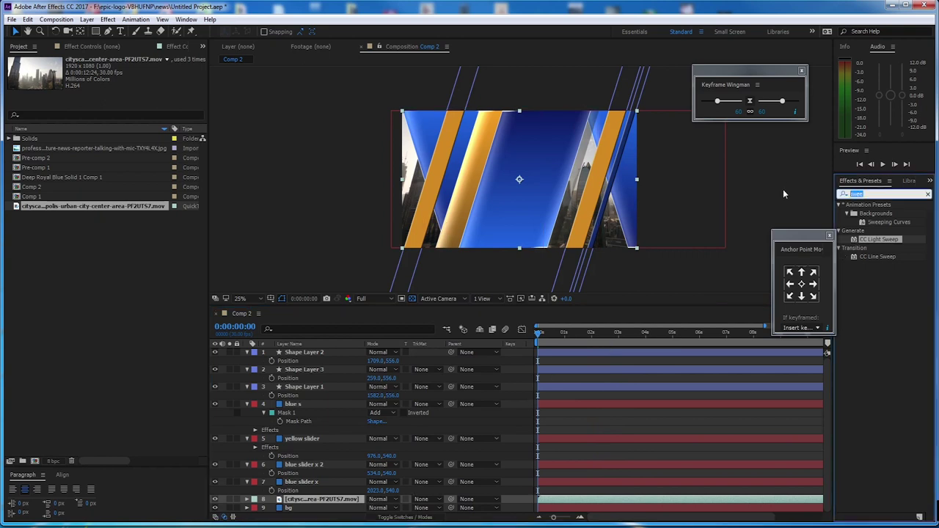
type("tin")
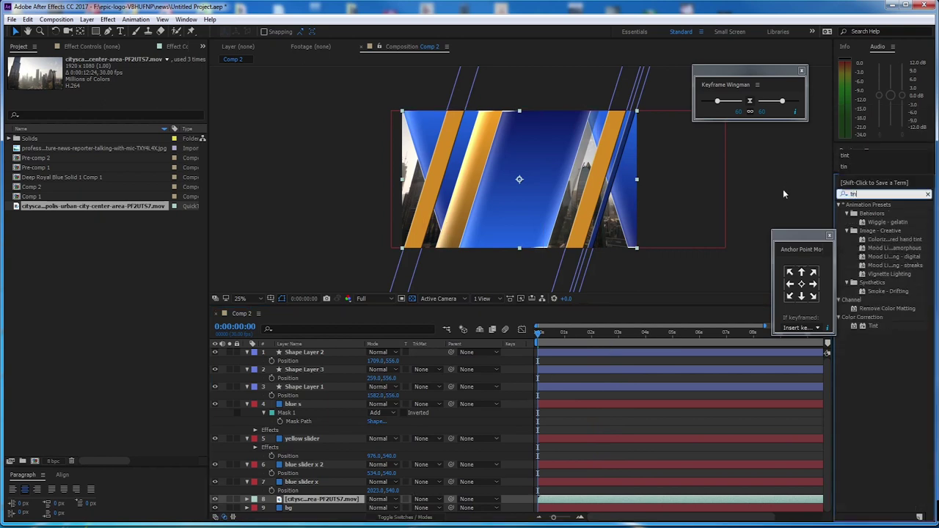
double_click(873, 327)
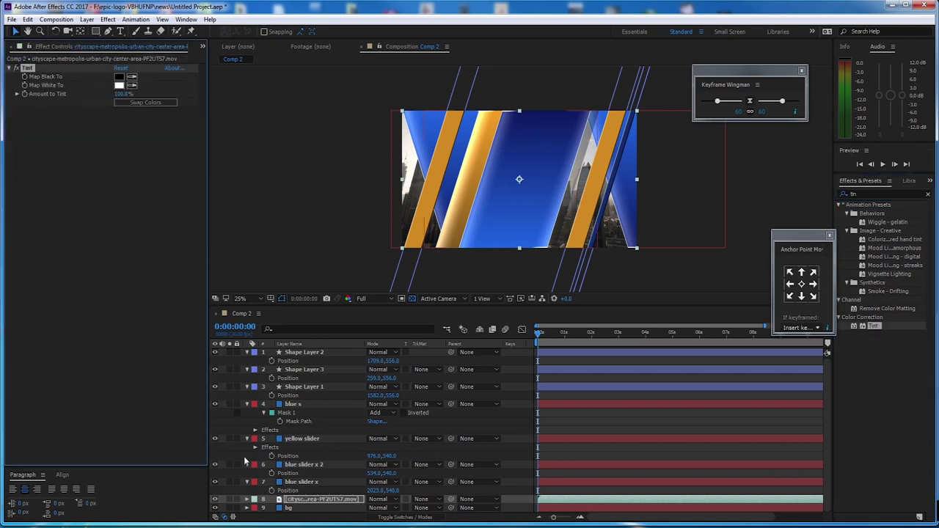
left_click(227, 499)
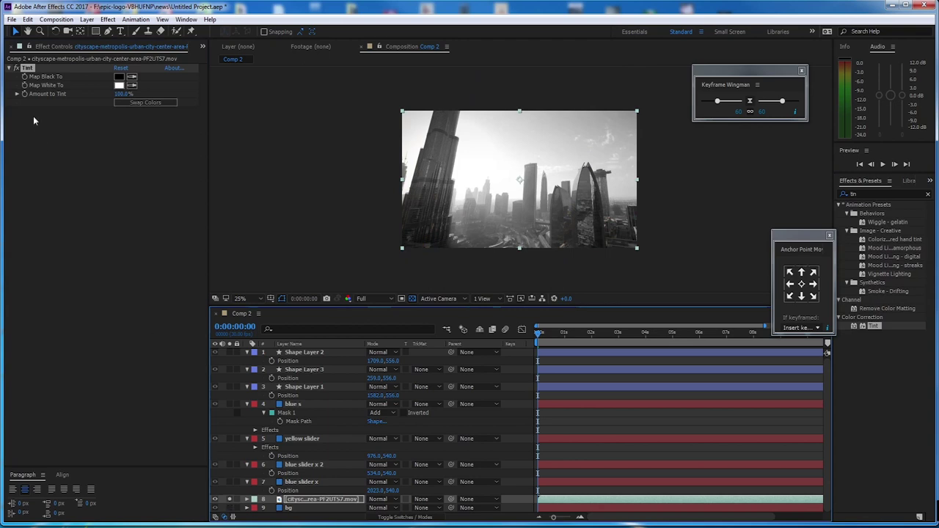
left_click(15, 69)
left_click(16, 68)
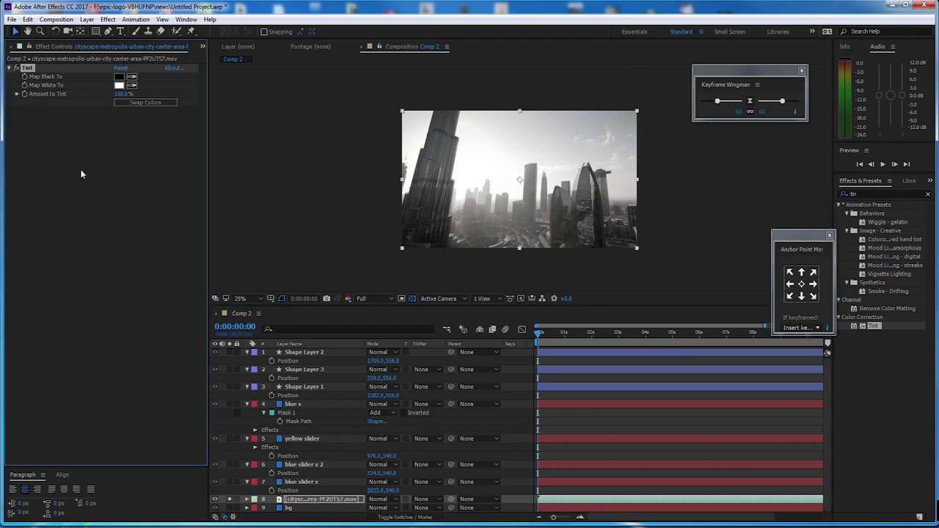
left_click(228, 500)
Step: Set the cityscape footage layer's blending mode to Lighten after trying Overlay and Soft Light
left_click(307, 501)
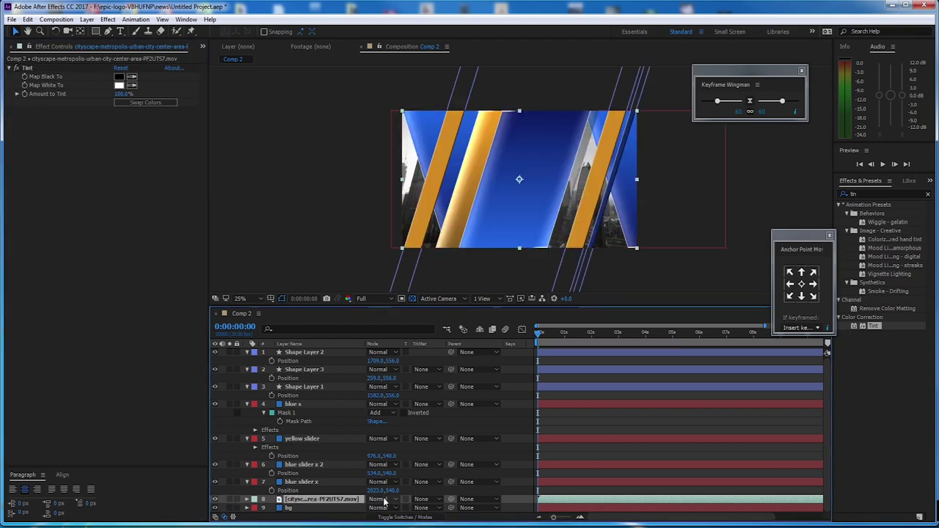
left_click(382, 500)
left_click(426, 238)
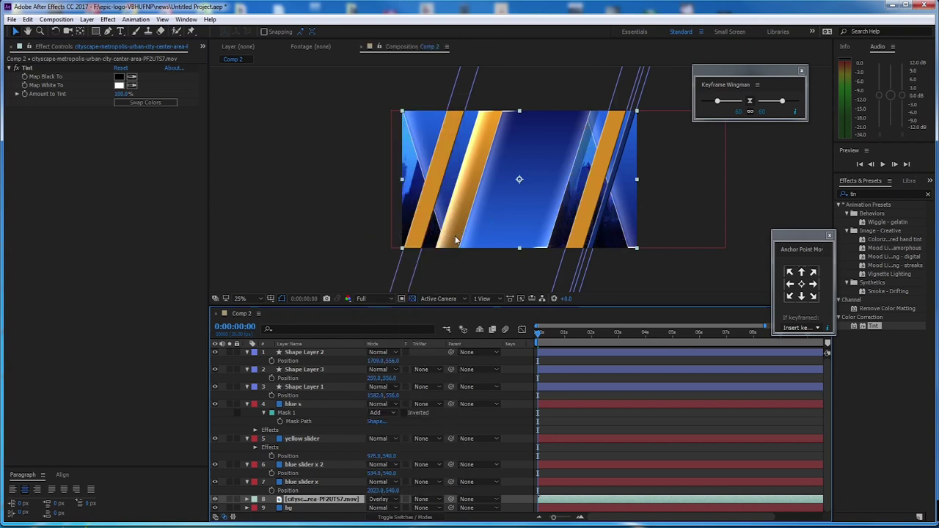
left_click(383, 500)
left_click(396, 248)
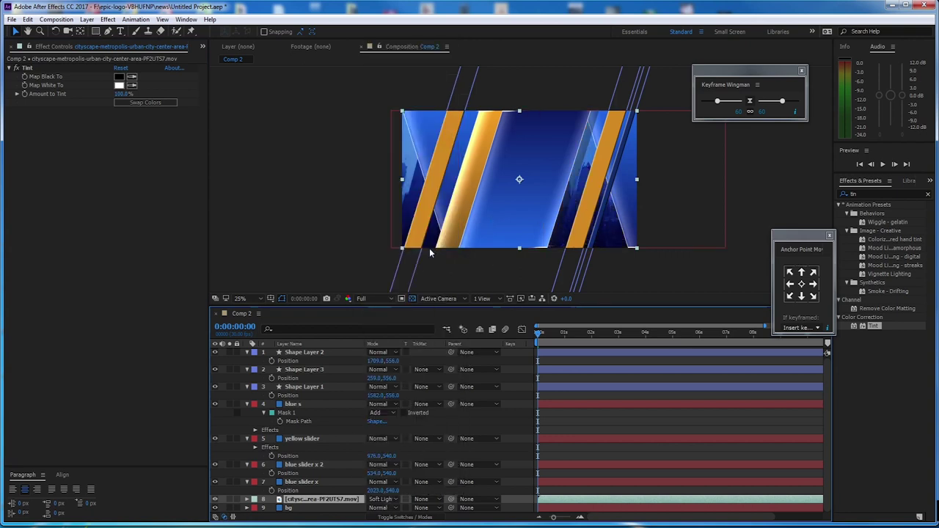
left_click(381, 499)
left_click(424, 168)
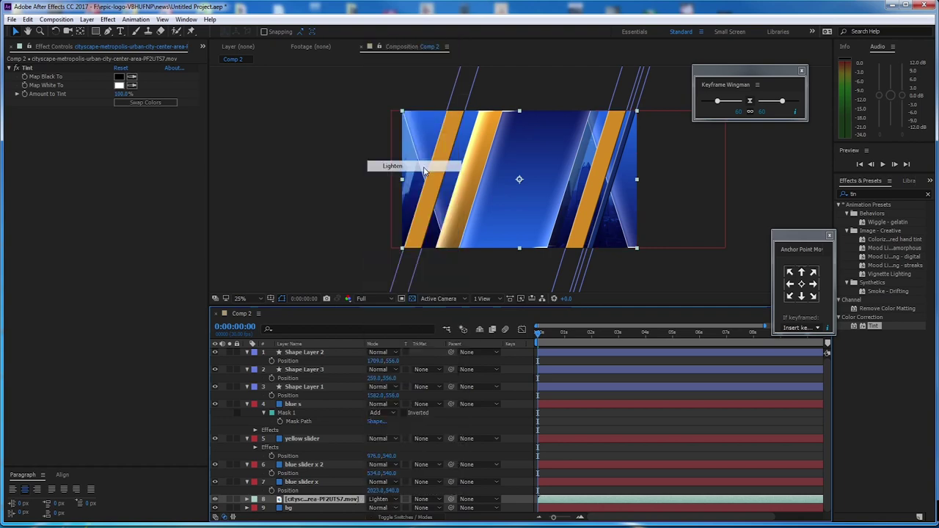
Step: Set the cityscape footage layer's Opacity to 58%
key("slash")
key("comma")
key("comma")
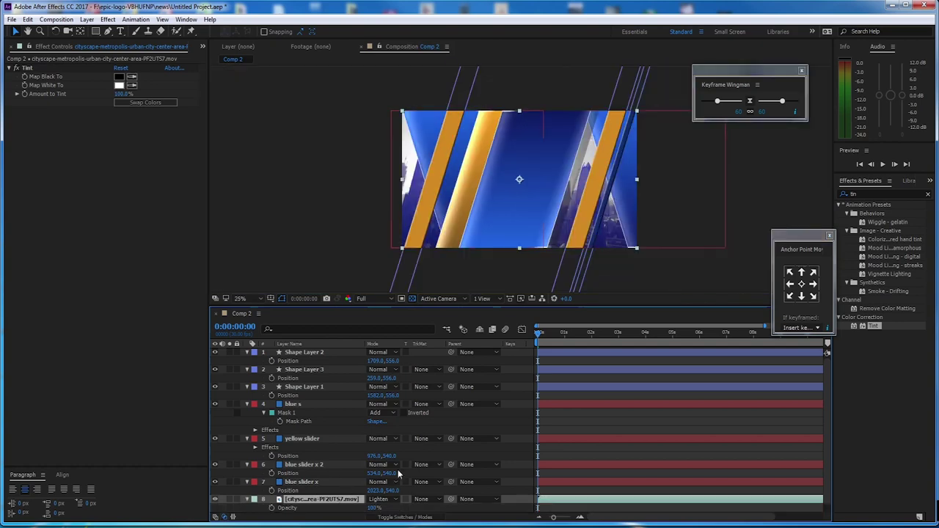
key("t")
left_click_drag(374, 499, 357, 505)
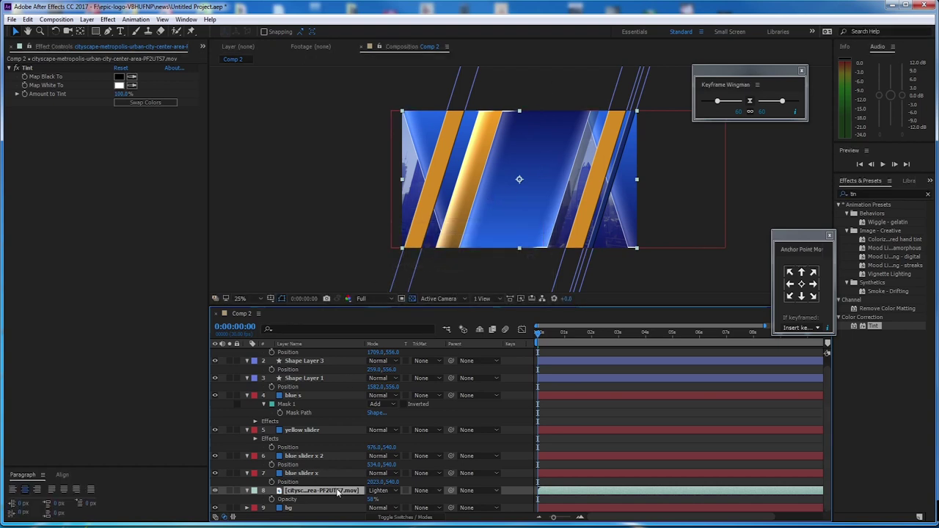
Step: Duplicate the cityscape footage layer and move the copy in the layer stack to just above blue s
key("ctrl+d")
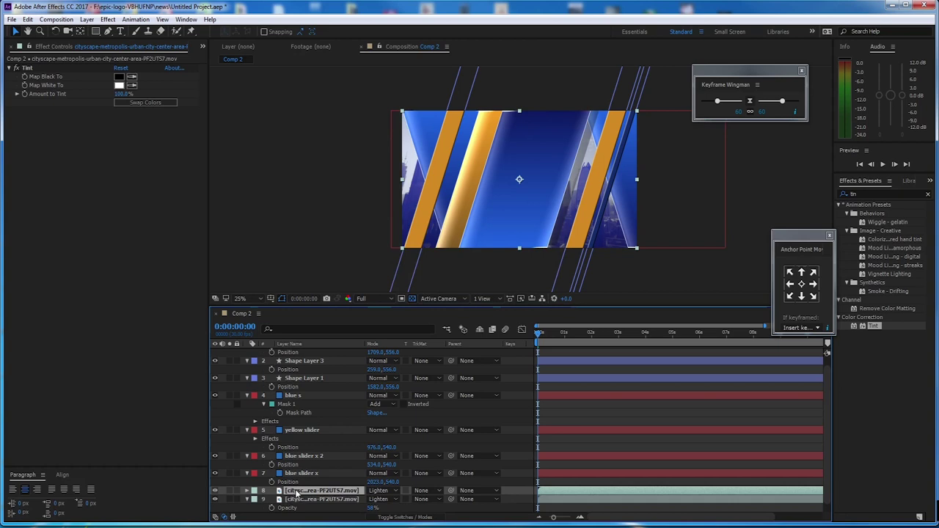
left_click_drag(298, 493, 332, 403)
left_click_drag(338, 451, 350, 400)
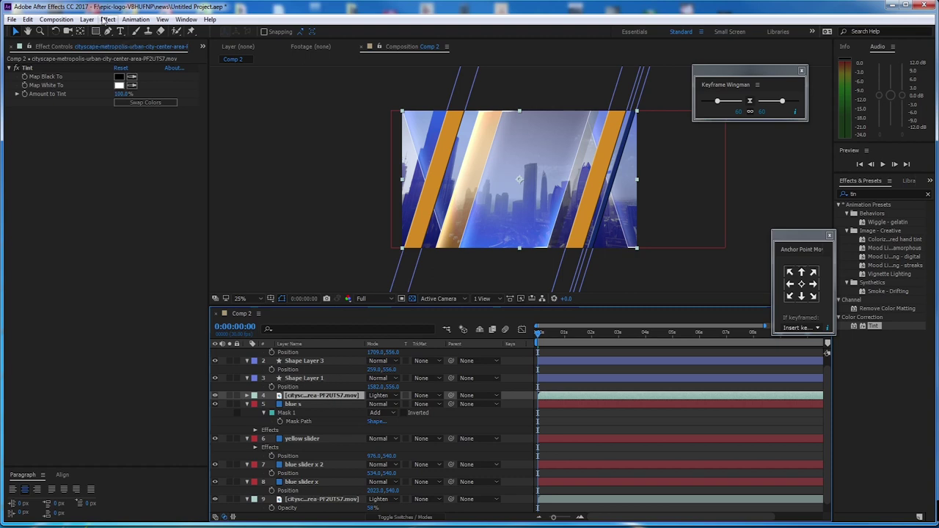
Step: Move the upper cityscape copy horizontally to Position 1364, 540 and set its blending mode to Add
key("p")
left_click_drag(372, 408, 538, 372)
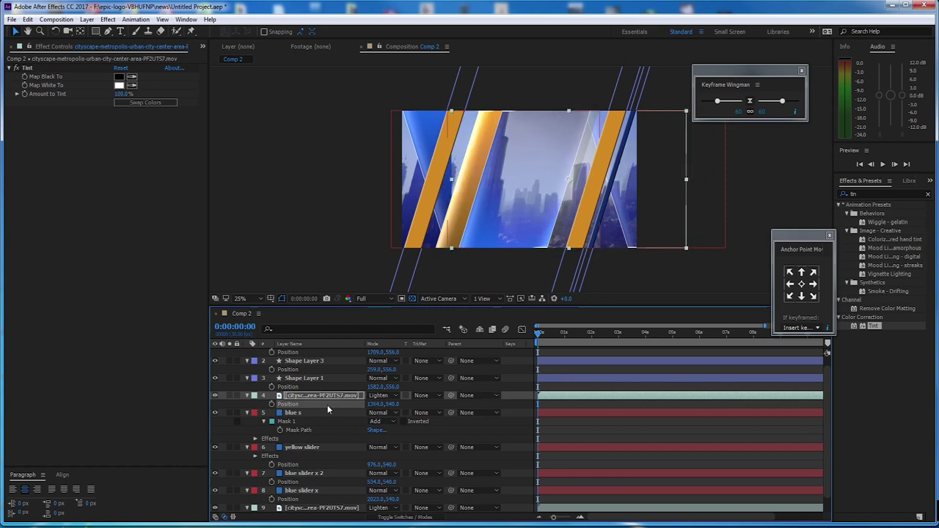
left_click(379, 396)
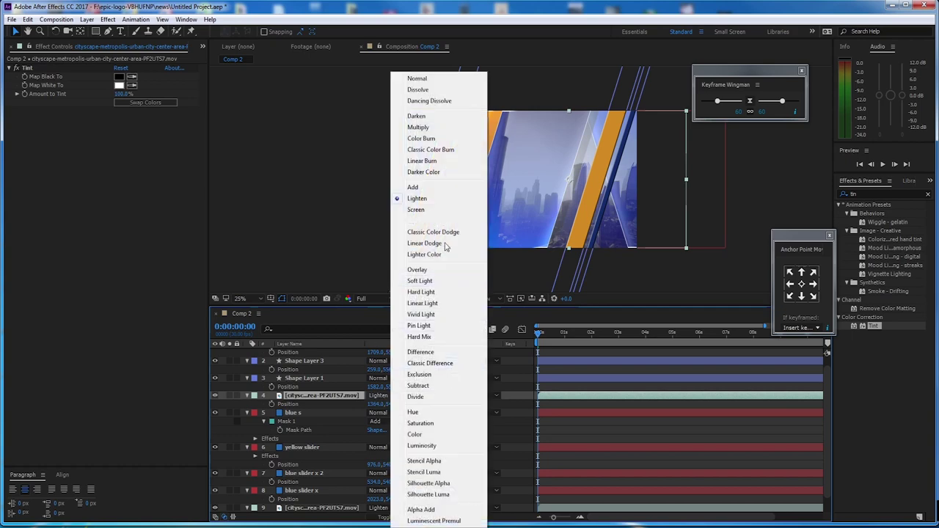
left_click(438, 189)
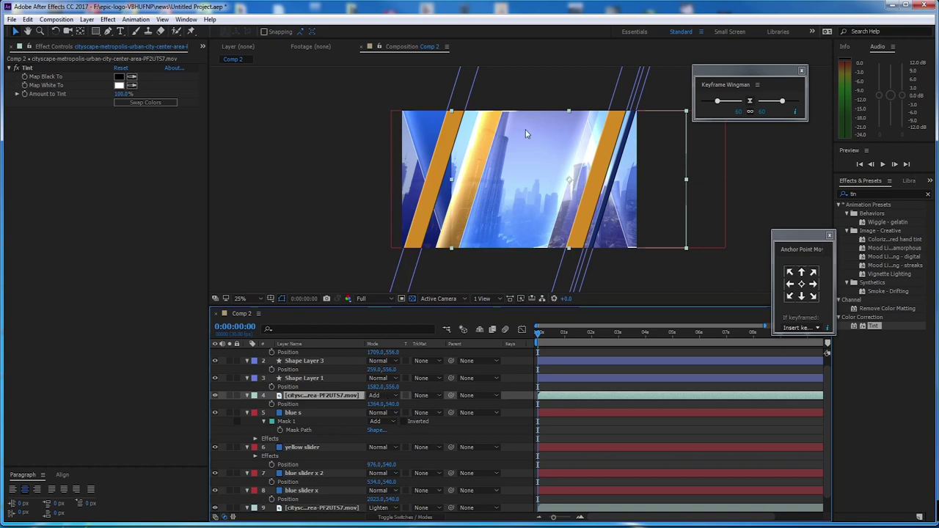
left_click(230, 396)
left_click(231, 395)
Step: Check the blue s layer by toggling its visibility, and duplicate it
left_click(297, 414)
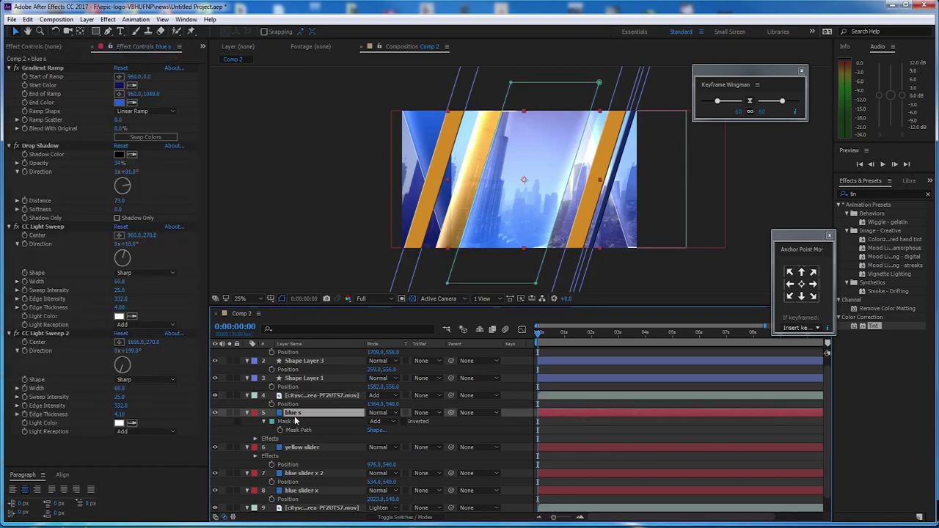
left_click(216, 414)
left_click(216, 414)
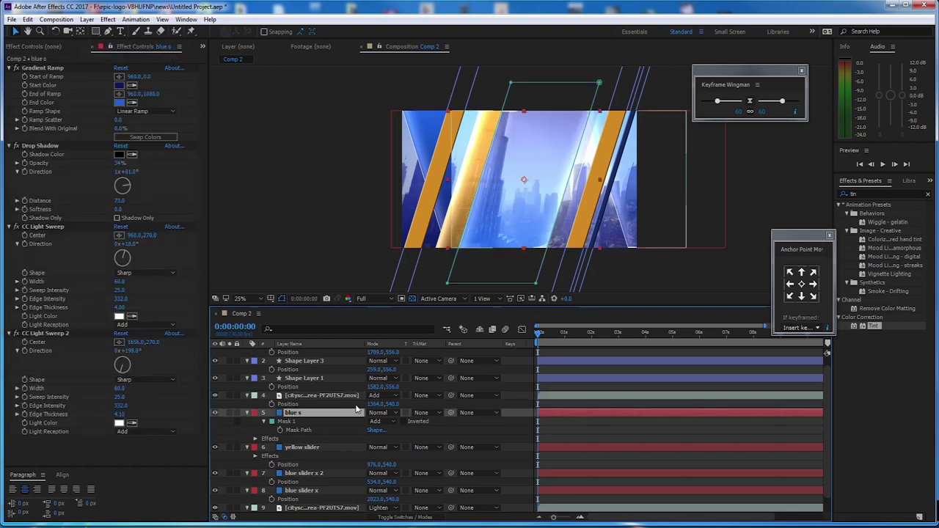
key("ctrl+d")
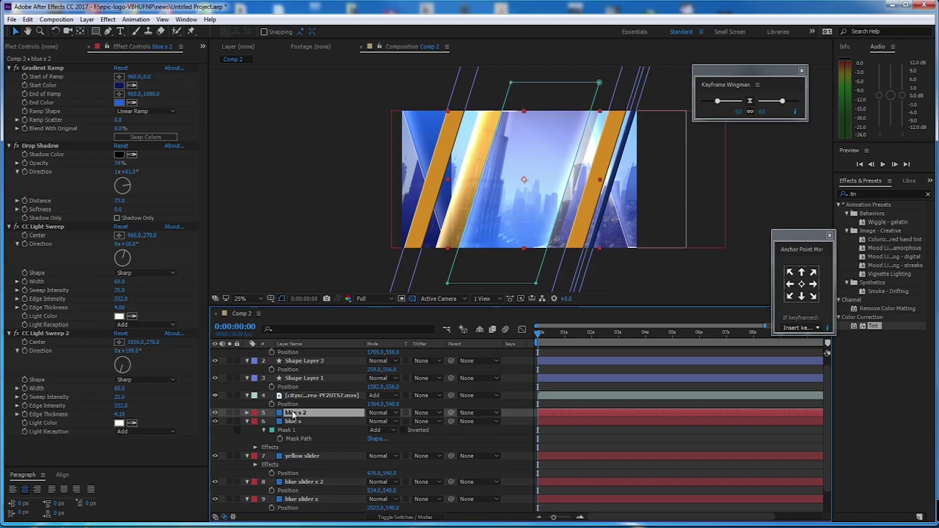
Step: Move the blue s 2 layer directly above the upper cityscape copy and set it as that footage's Alpha Matte
left_click_drag(293, 415, 301, 393)
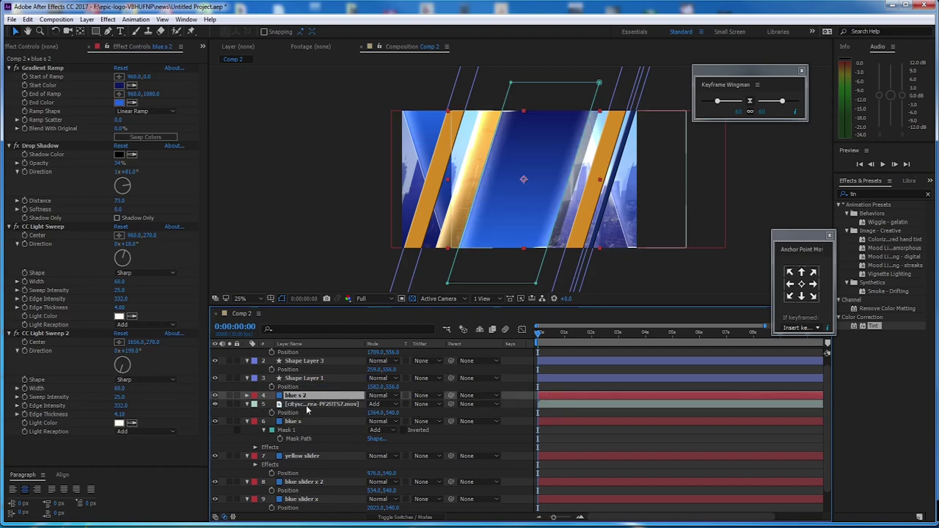
left_click(306, 408)
left_click(433, 404)
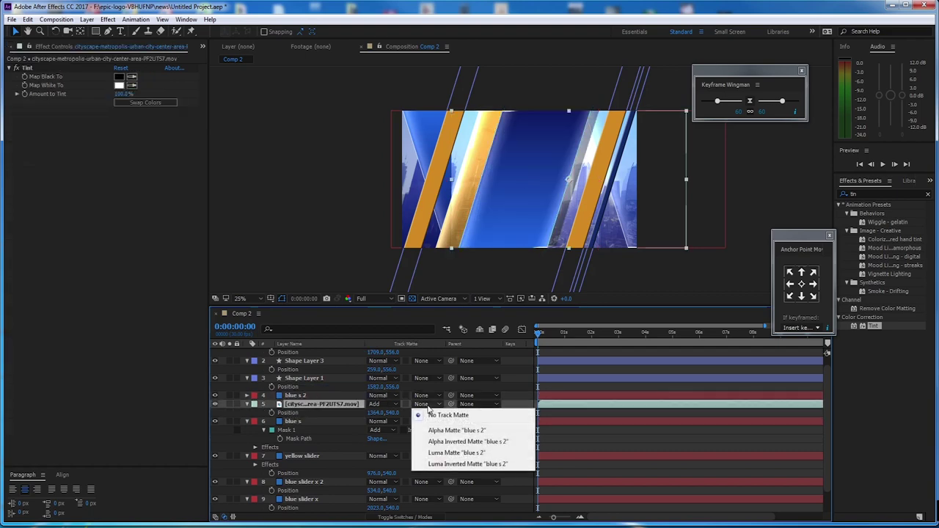
left_click(460, 431)
scroll(554, 177, "up", 2)
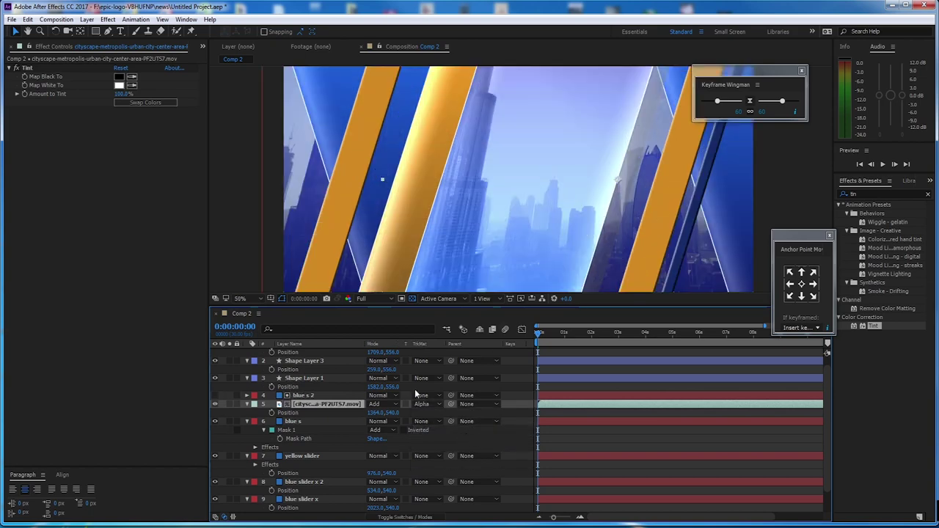
scroll(542, 172, "down", 2)
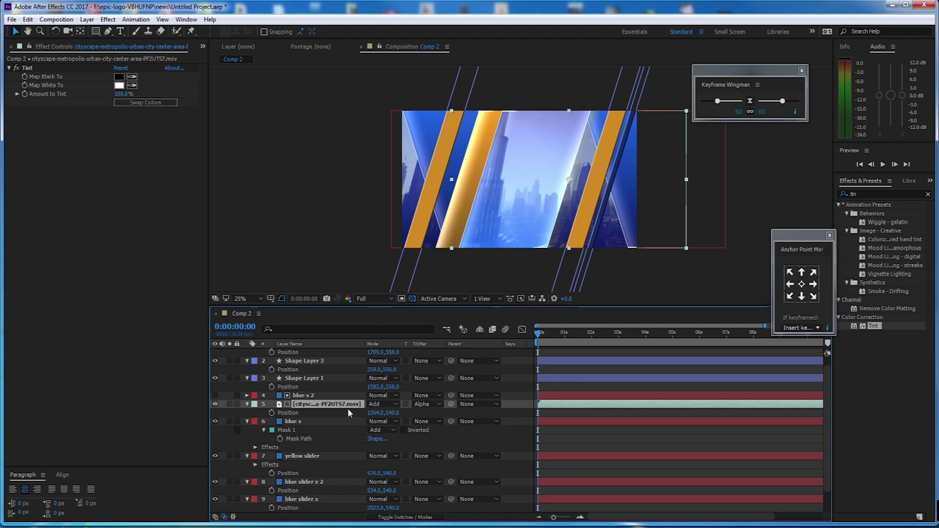
Step: Animate the upper cityscape copy sliding horizontally to the left, with Position keyframes at 0 s and about 10 s
key("p")
key("p")
left_click(273, 414)
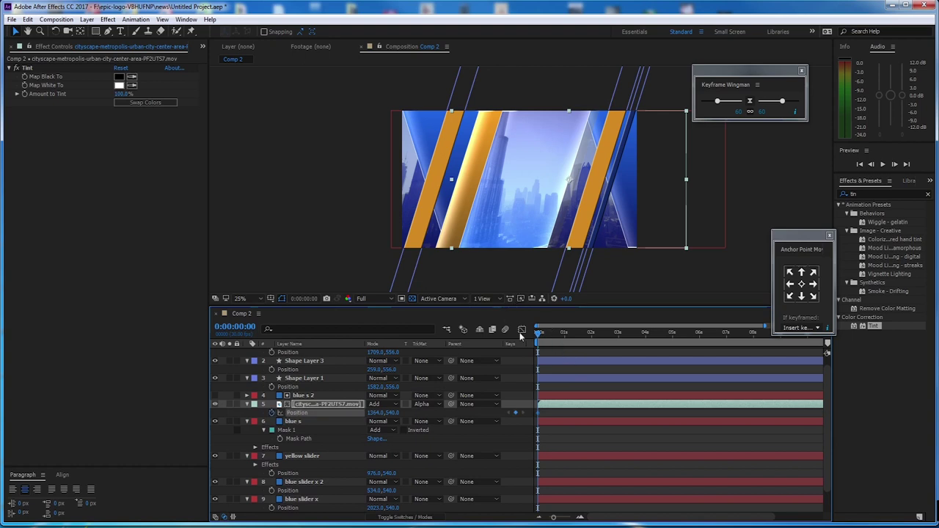
left_click_drag(539, 336, 753, 356)
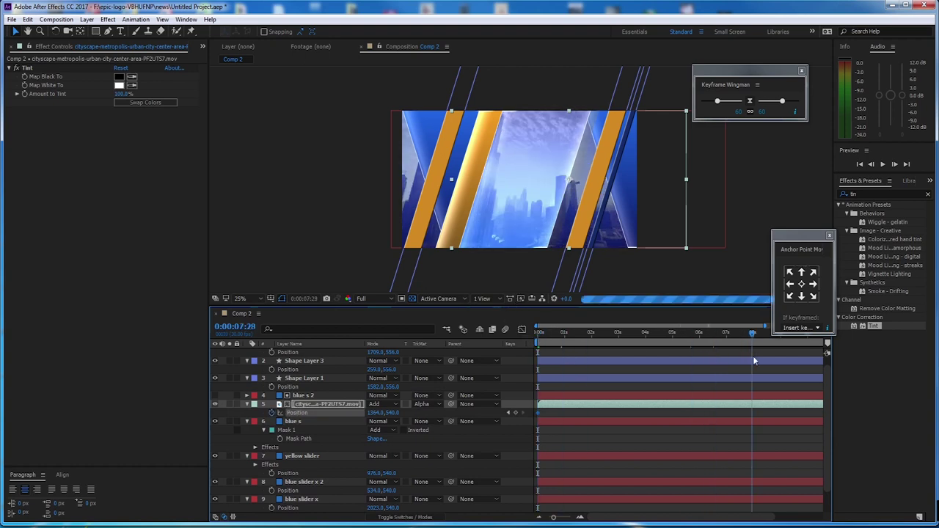
left_click_drag(800, 235, 782, 165)
left_click_drag(755, 335, 807, 332)
left_click_drag(376, 416, 188, 396)
left_click_drag(809, 335, 538, 344)
Step: Set the composition's preview resolution to Quarter and play back the cityscape movement
left_click(370, 299)
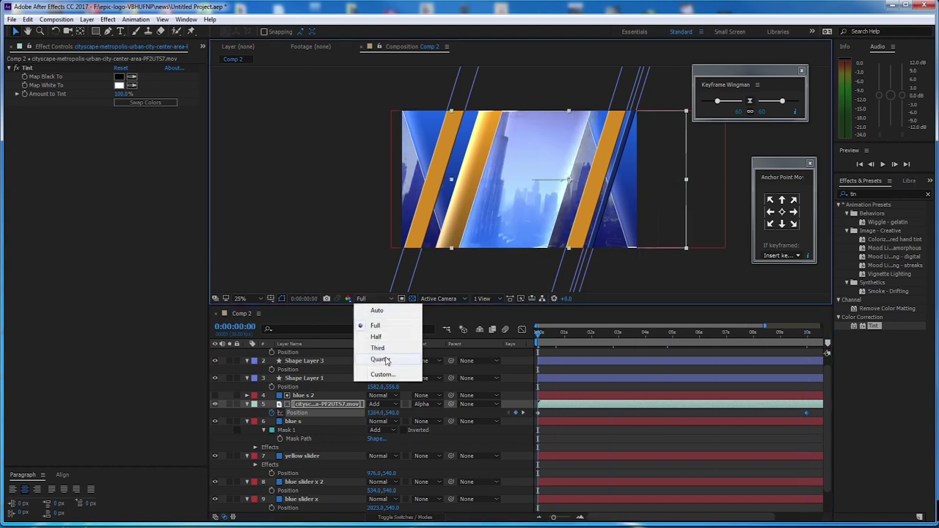
left_click(382, 360)
left_click(354, 196)
key("space")
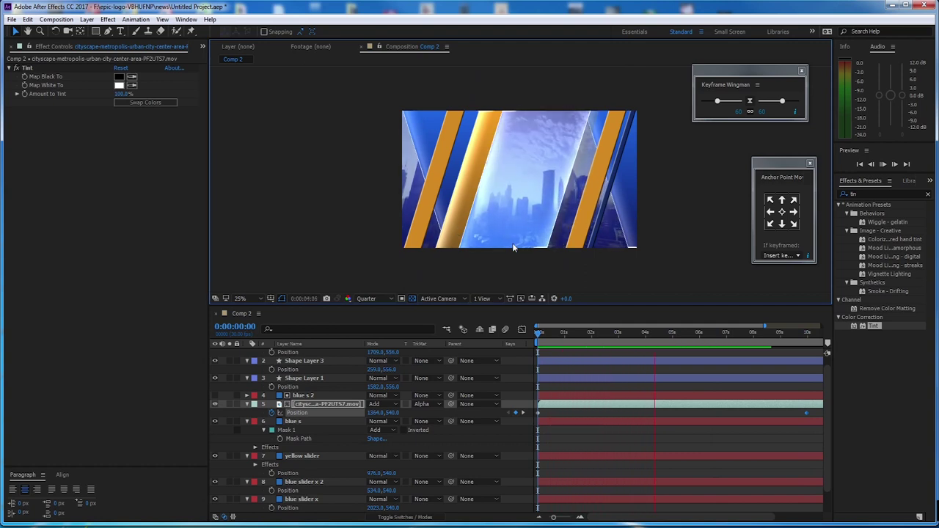
key("space")
key("space")
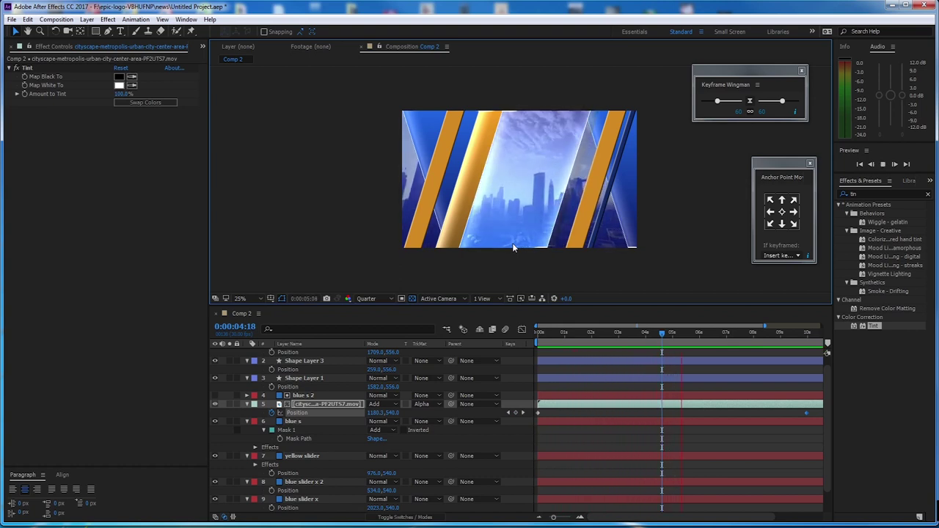
key("space")
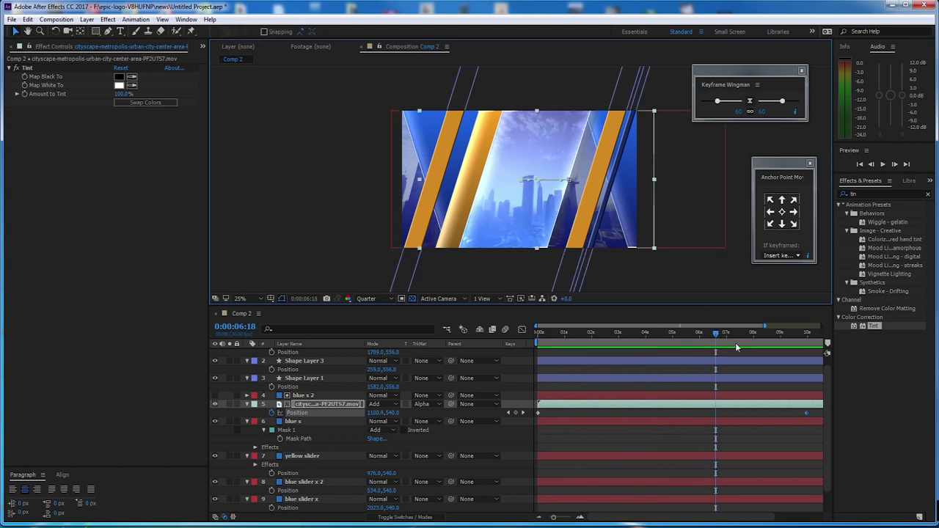
Step: Move the cityscape copy's second Position keyframe past the end of the composition to slow the movement, and preview it from the start
left_click_drag(716, 335, 519, 359)
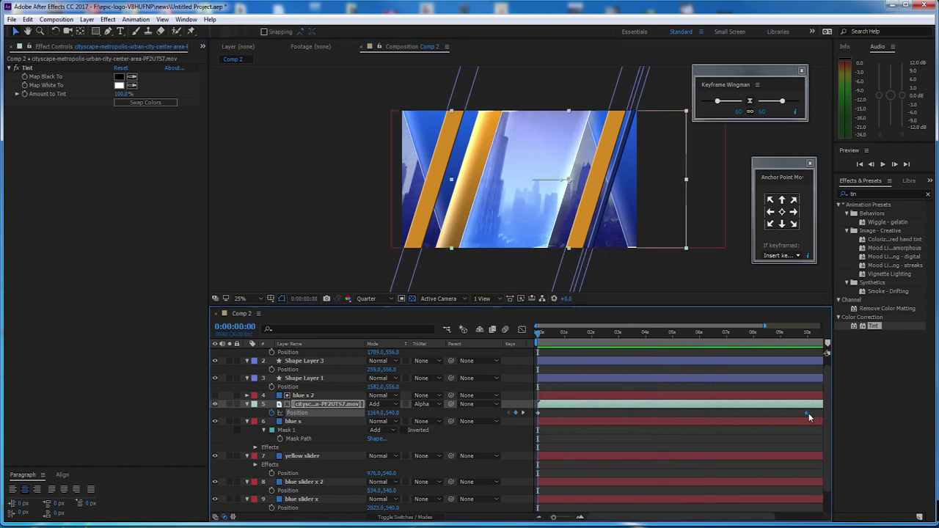
left_click_drag(806, 414, 871, 420)
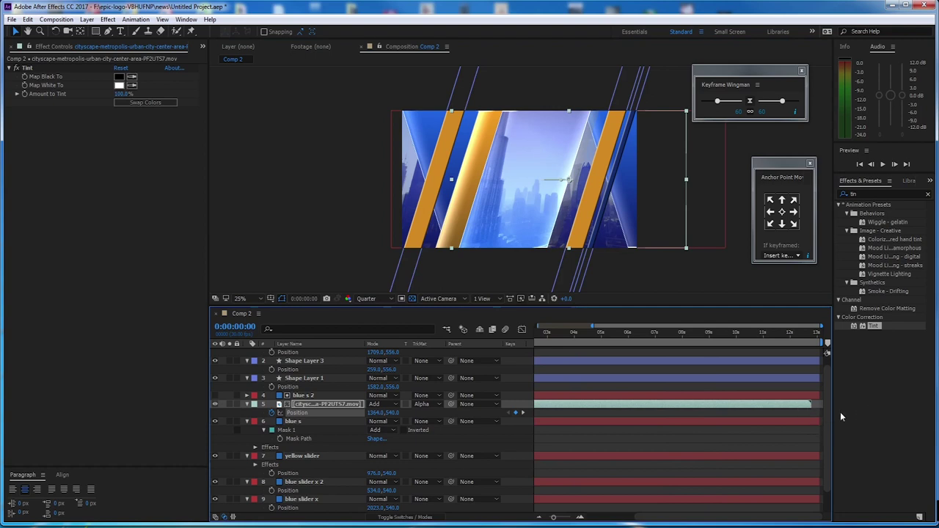
left_click_drag(555, 517, 527, 519)
left_click_drag(557, 332, 497, 335)
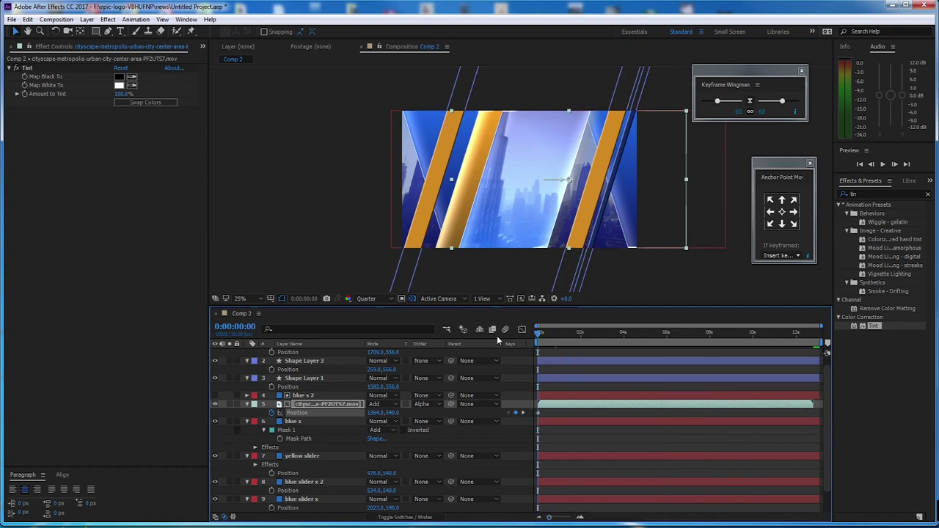
key("space")
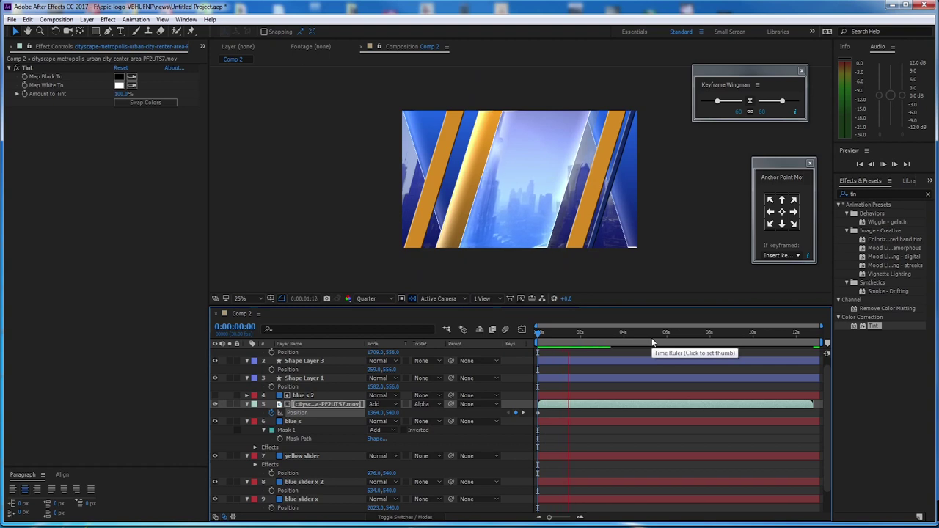
key("space")
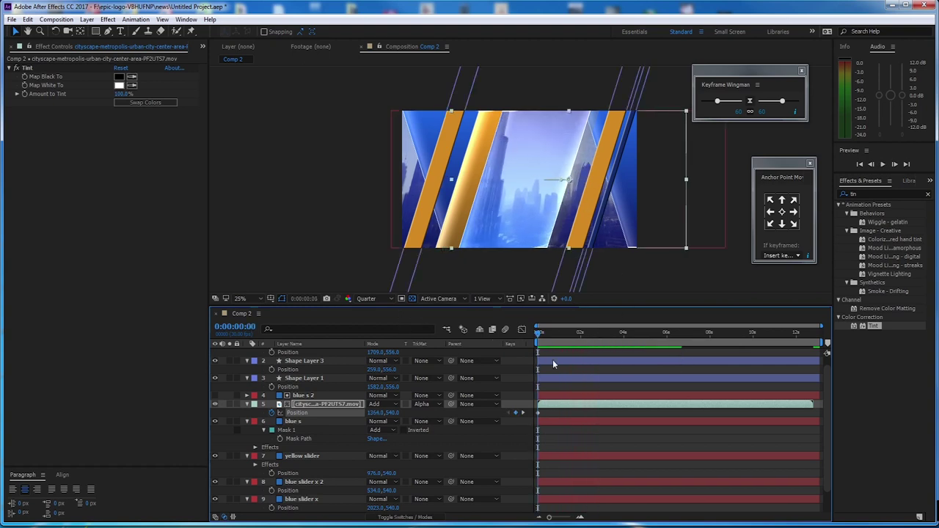
Step: Draw an elliptical mask on the upper cityscape copy around the central blue panel and shift it slightly to the right
scroll(533, 169, "up", 2)
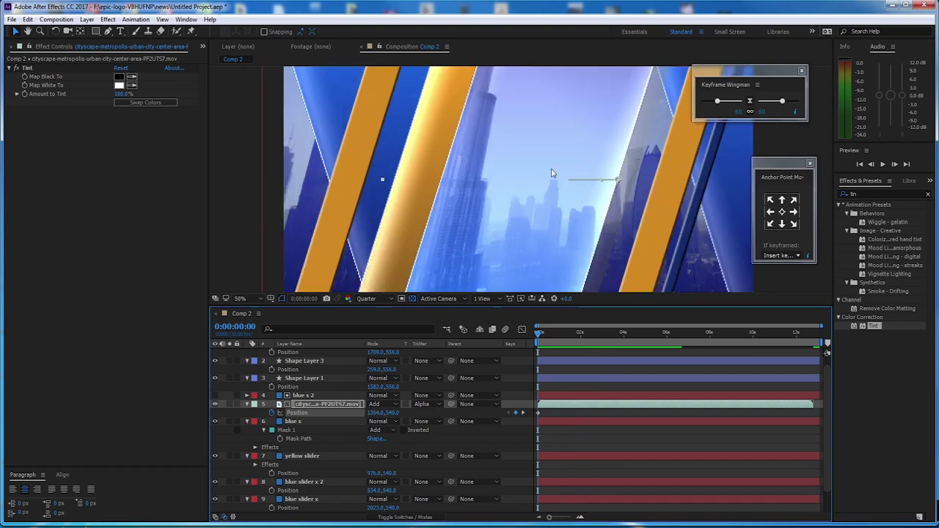
left_click_drag(522, 145, 545, 144)
scroll(538, 160, "down", 2)
scroll(538, 161, "up", 2)
scroll(545, 143, "down", 2)
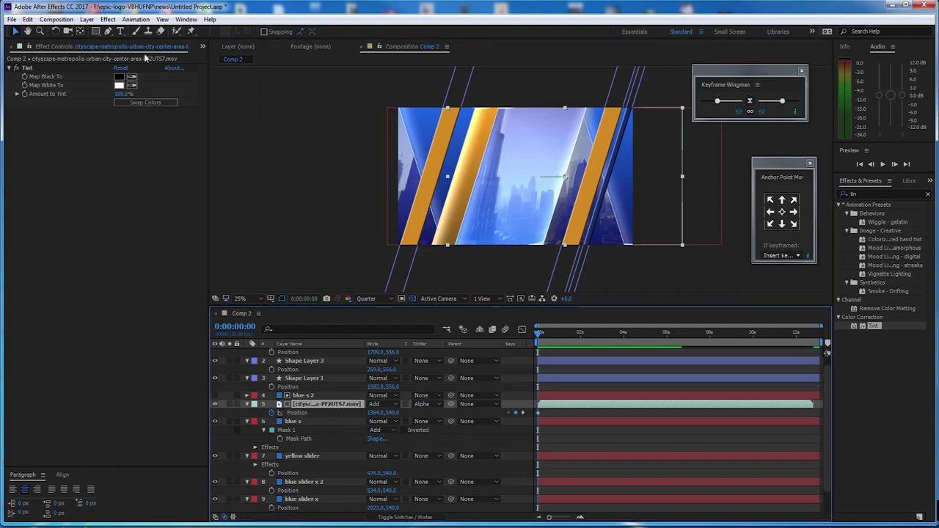
left_click(95, 32)
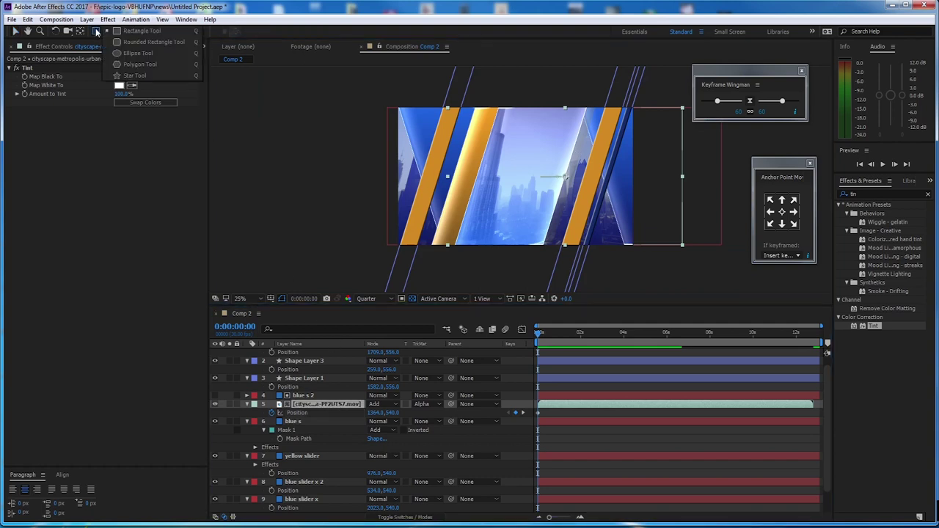
left_click(189, 53)
left_click_drag(411, 132, 607, 233)
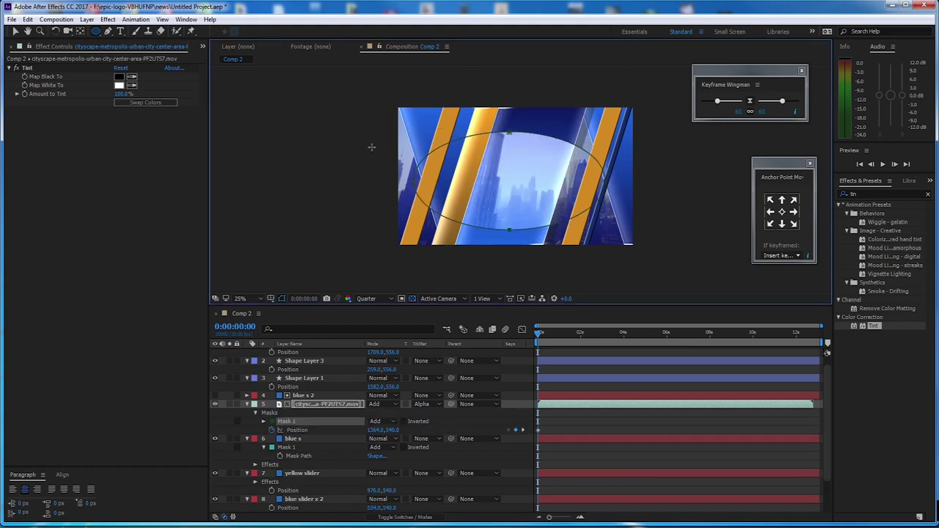
left_click(10, 32)
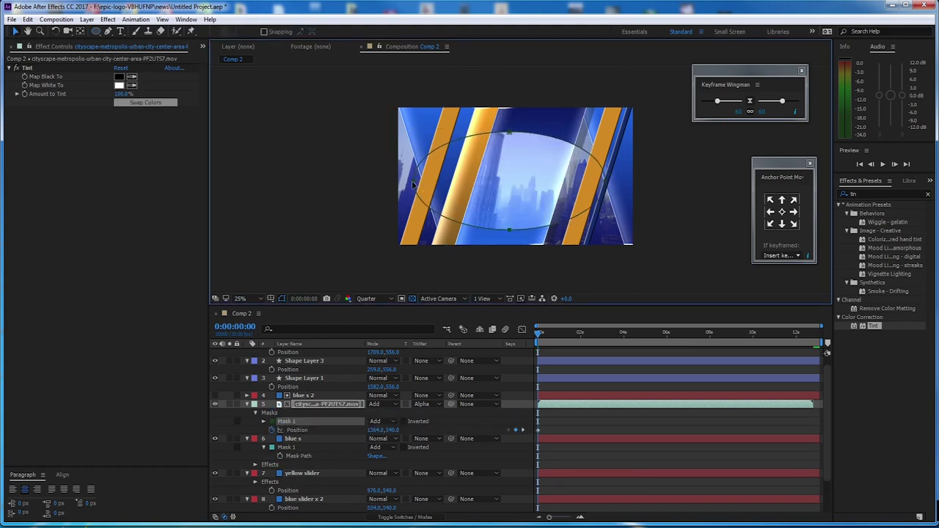
left_click_drag(415, 184, 432, 185)
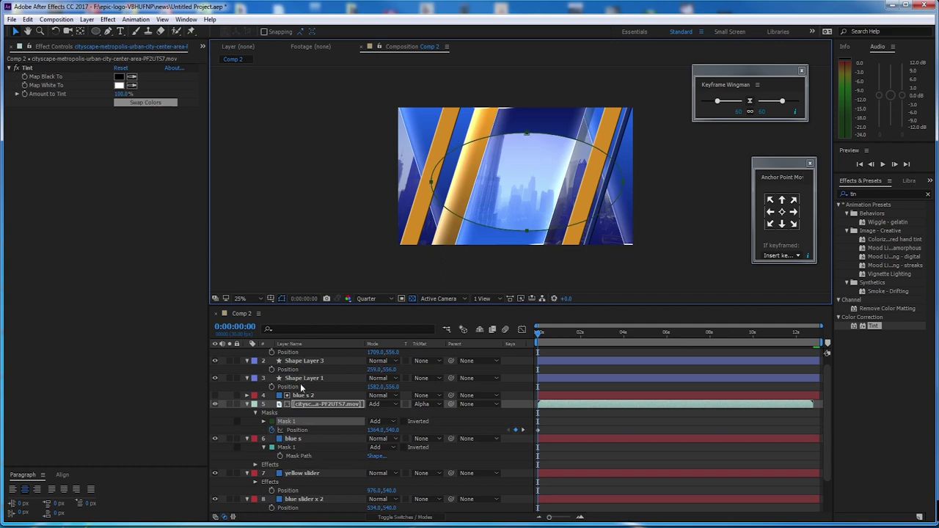
Step: Reveal the Mask Path of the upper cityscape copy's elliptical mask for editing
key("m")
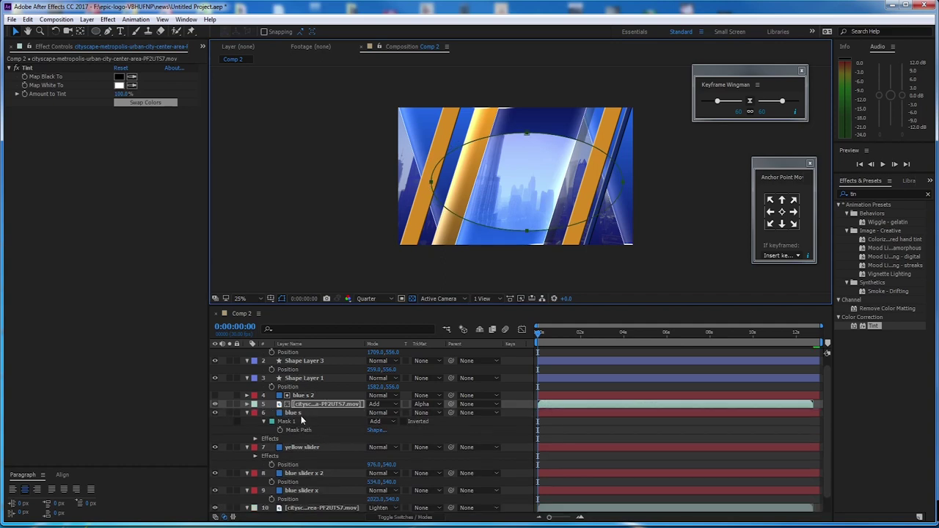
left_click(304, 422)
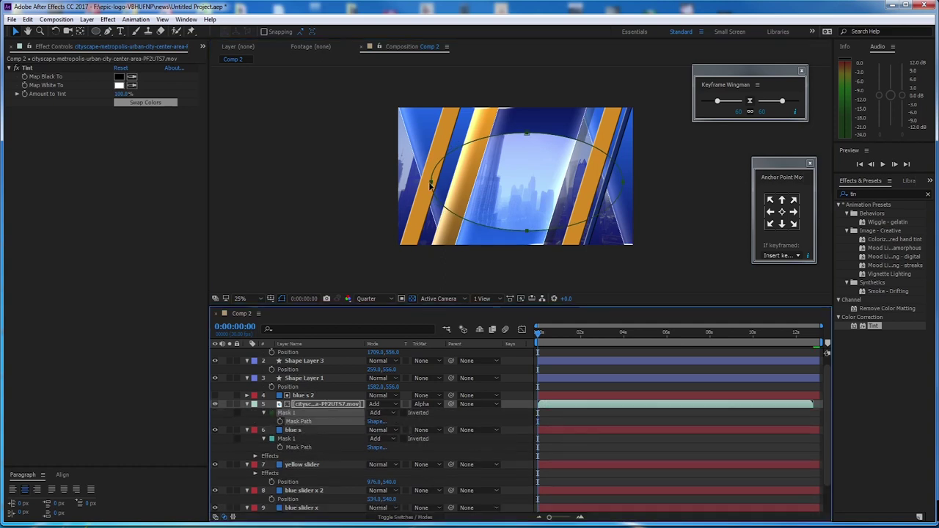
left_click(306, 424)
left_click(307, 430)
left_click(322, 403)
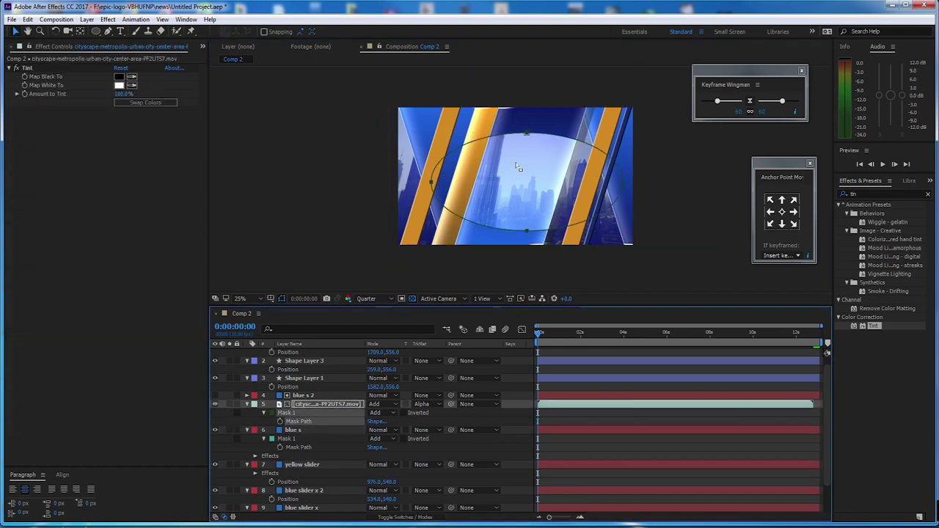
left_click(433, 184)
left_click_drag(432, 184, 446, 187)
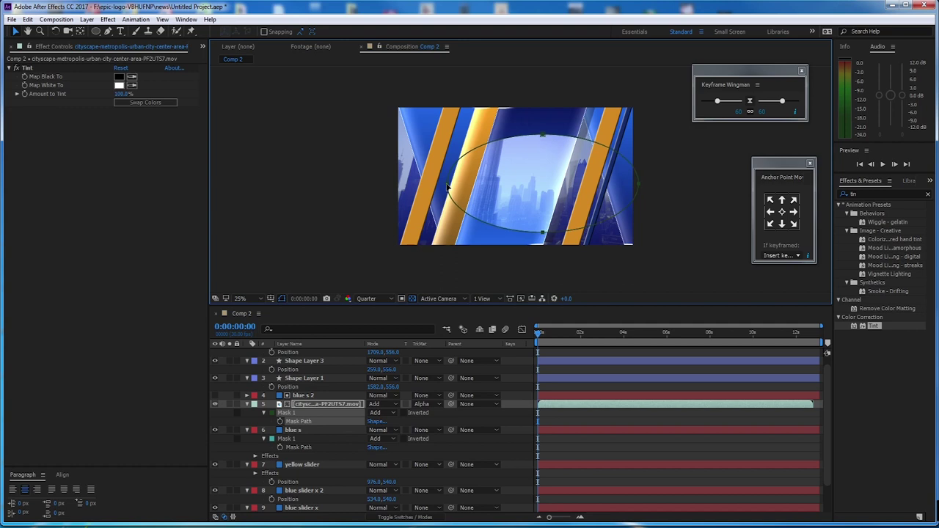
key("ctrl+z")
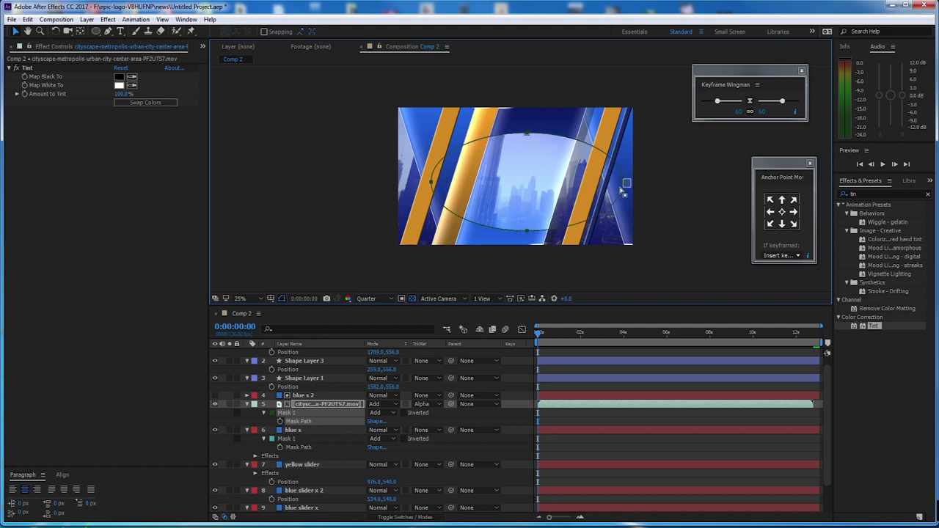
Step: Reshape the elliptical mask by moving its four points inward and along the slant of the central blue panel
left_click_drag(623, 184, 563, 170)
left_click_drag(528, 232, 503, 242)
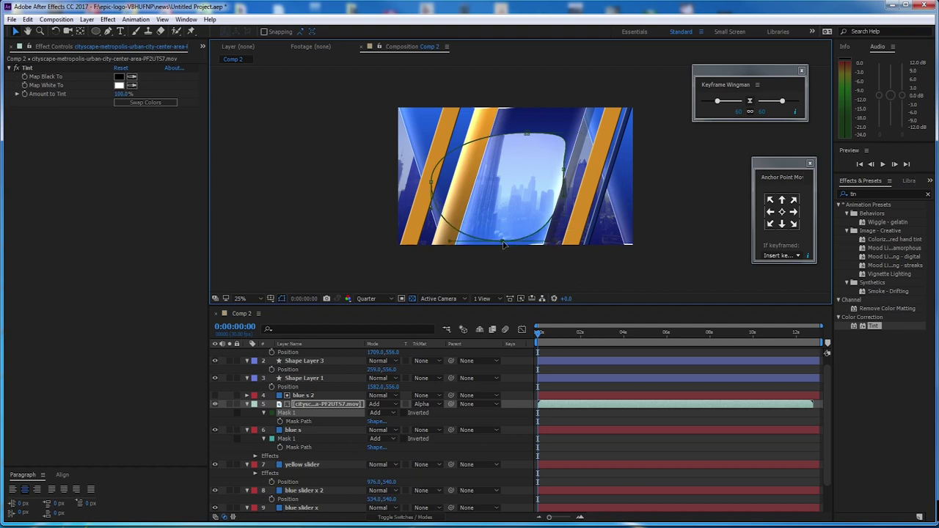
left_click_drag(528, 137, 539, 123)
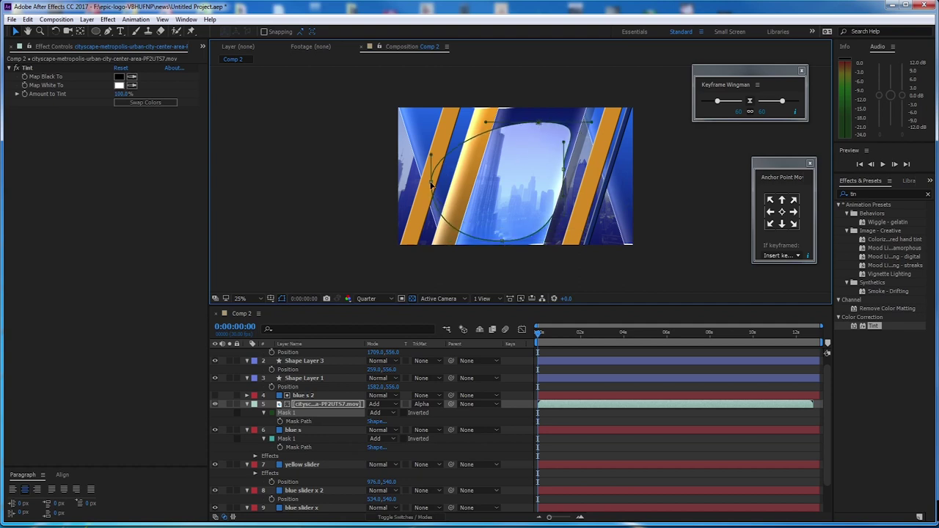
left_click_drag(431, 182, 479, 177)
left_click_drag(537, 123, 559, 175)
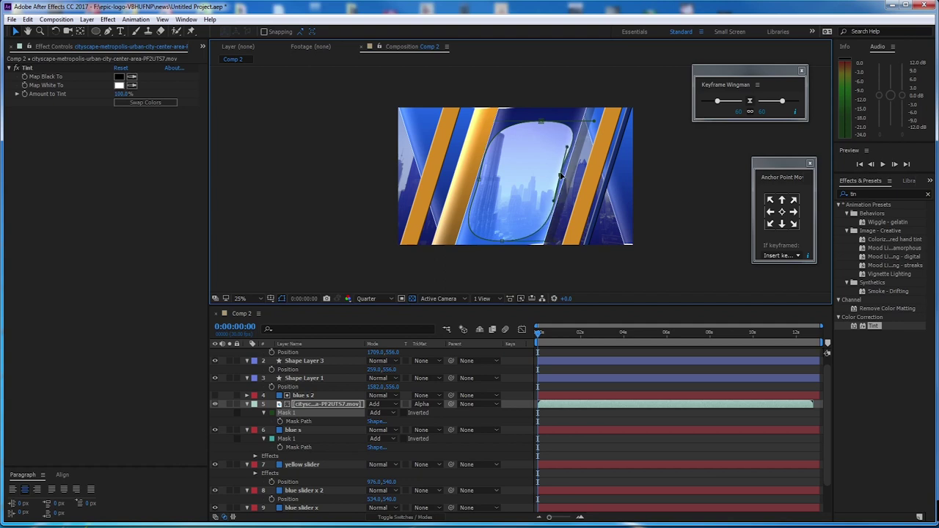
Step: Set the cityscape mask's Mask Feather to 127 pixels, deselect the layer and preview the animation
left_click(332, 407)
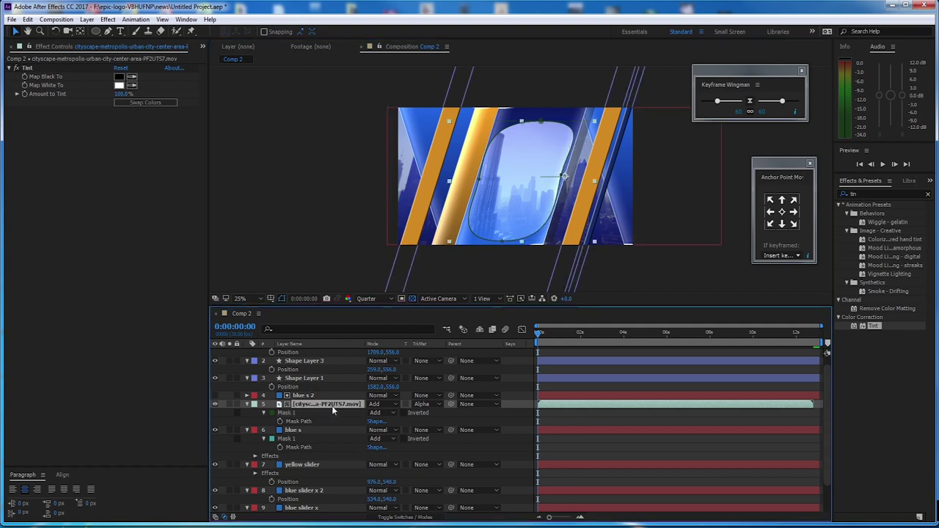
key("f")
left_click_drag(378, 422, 419, 411)
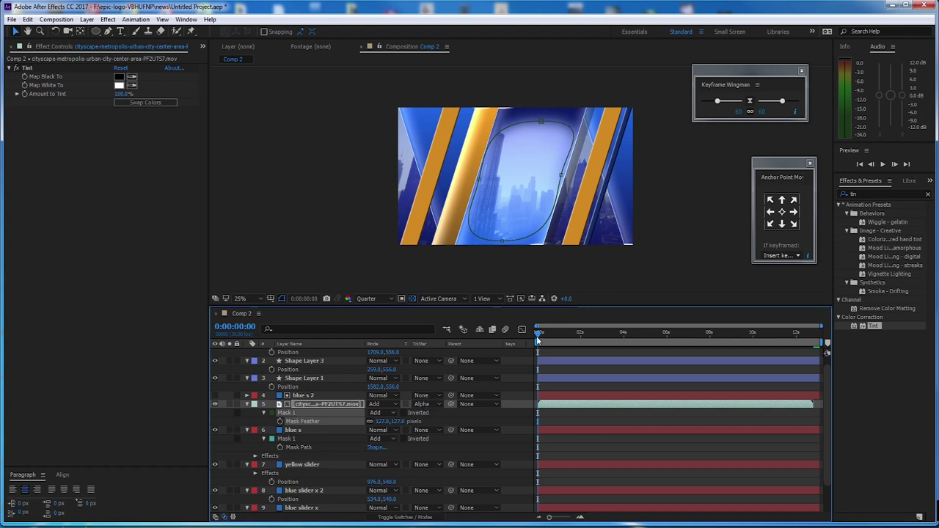
left_click(709, 250)
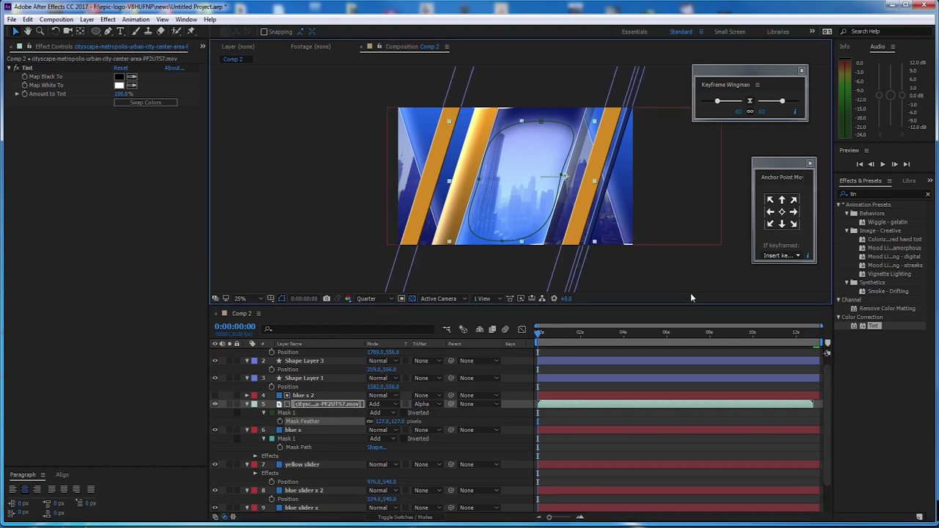
left_click(317, 257)
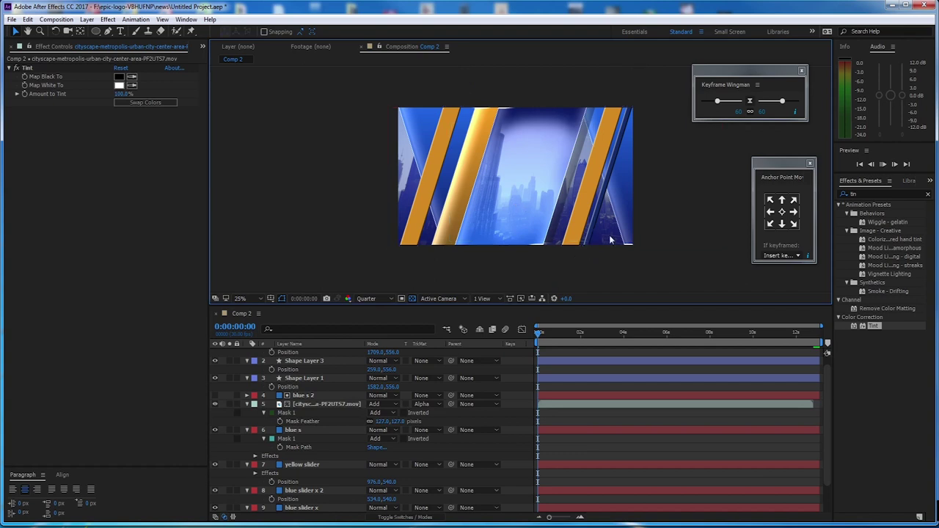
key("space")
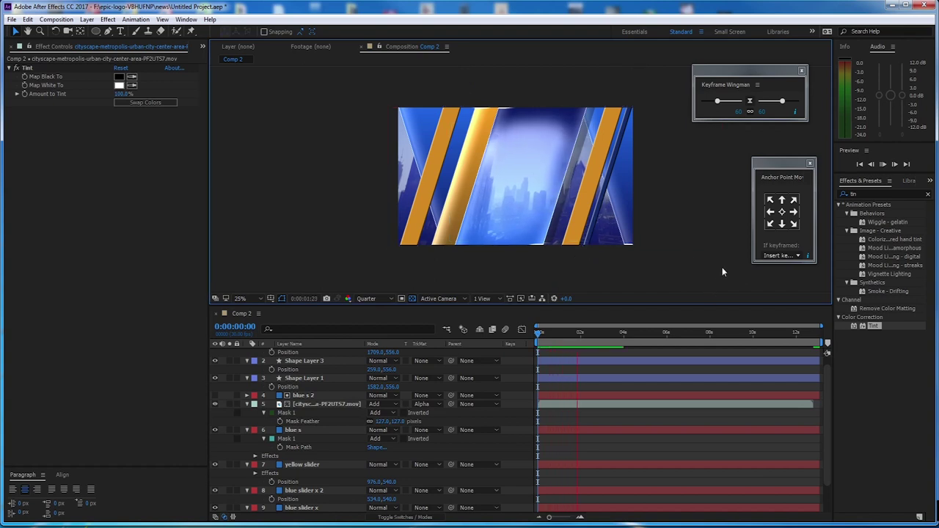
key("space")
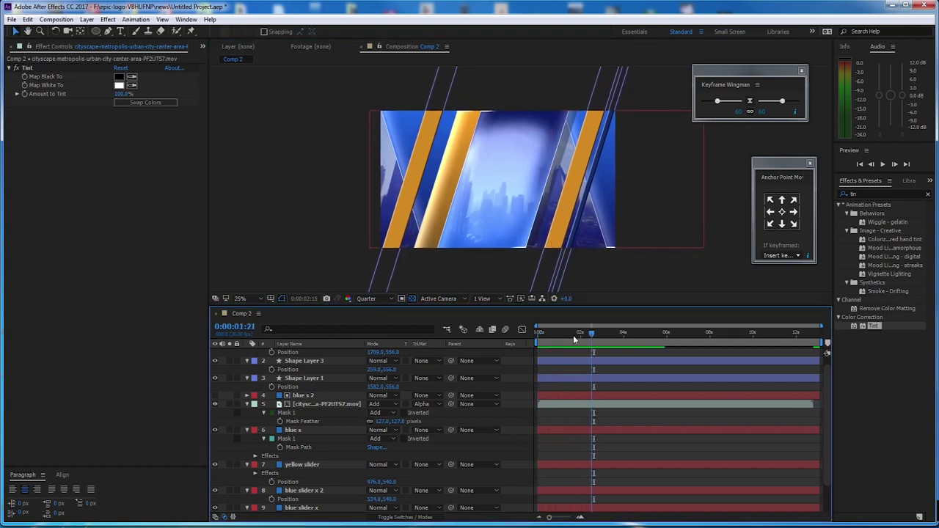
Step: Add the white text "NEWS" over the central blue panel at the start of the composition
key("Home")
scroll(490, 178, "up", 2)
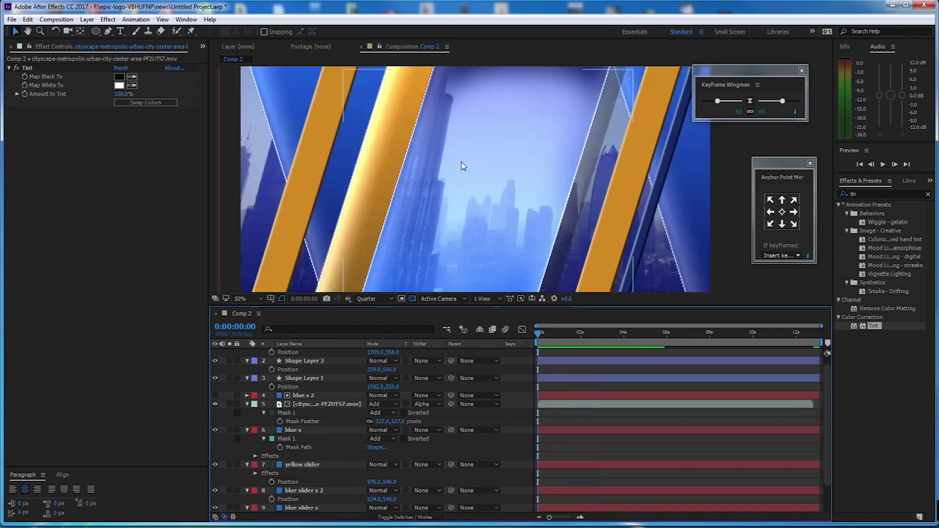
left_click(120, 32)
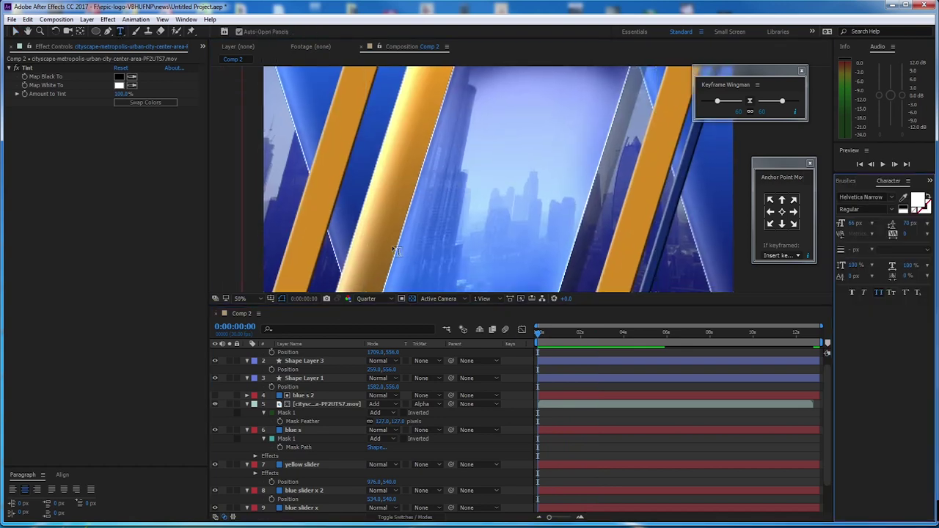
left_click(450, 194)
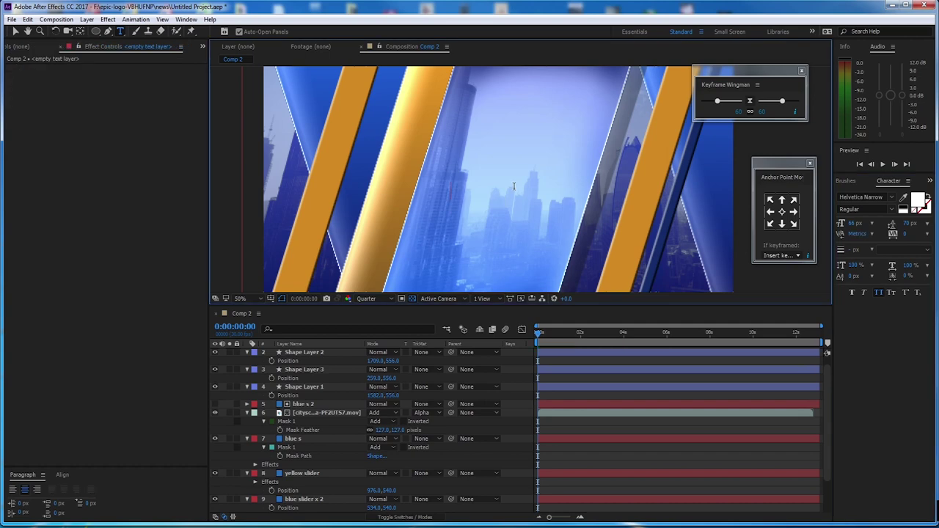
type("NEWS")
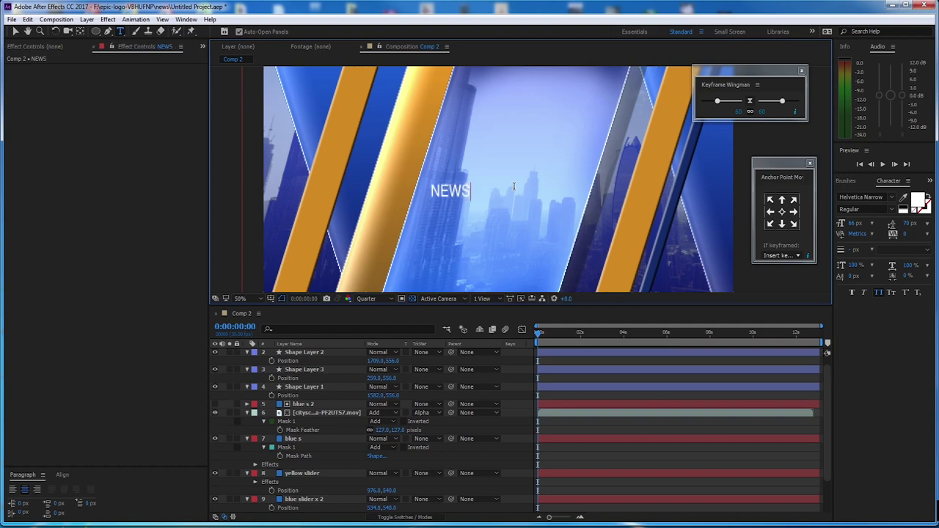
left_click(15, 31)
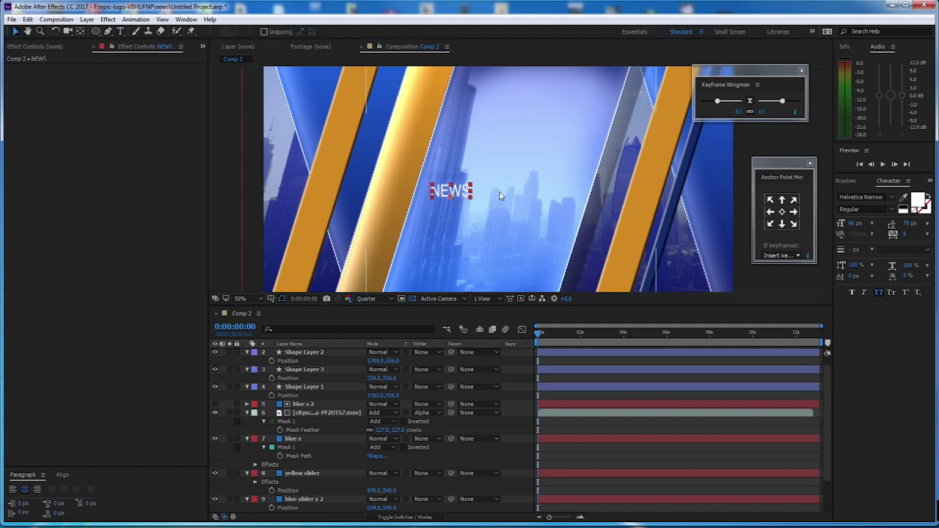
Step: Enlarge the NEWS text to 137 px and centre its anchor point, repositioning it within the central blue panel
scroll(321, 358, "up", 1)
left_click(305, 350)
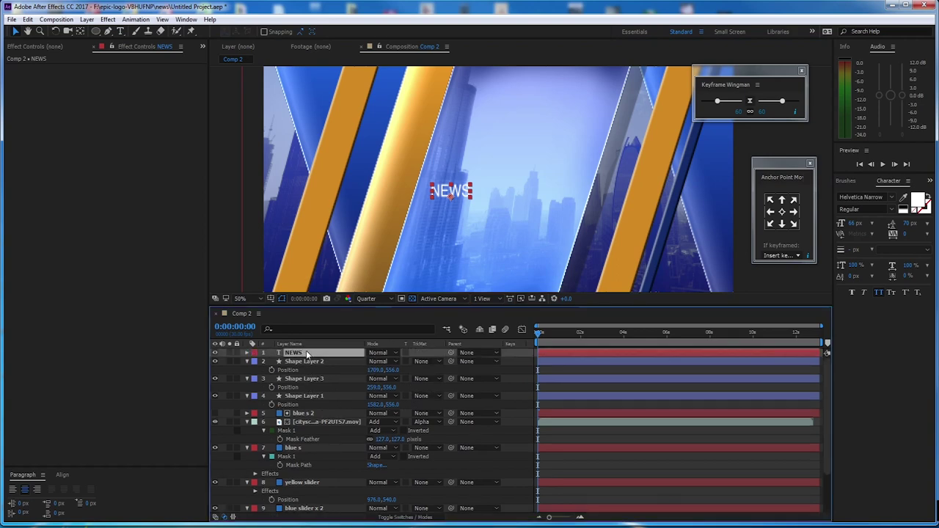
left_click(930, 180)
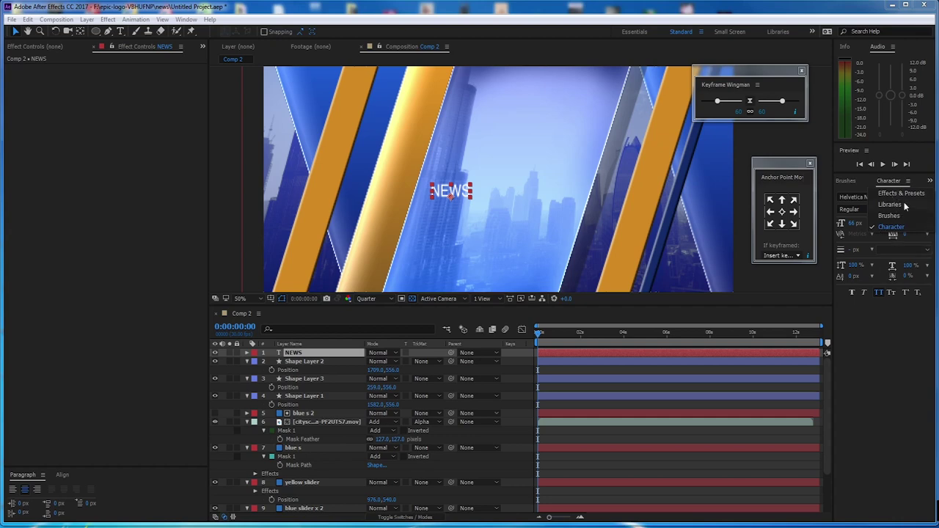
left_click(896, 228)
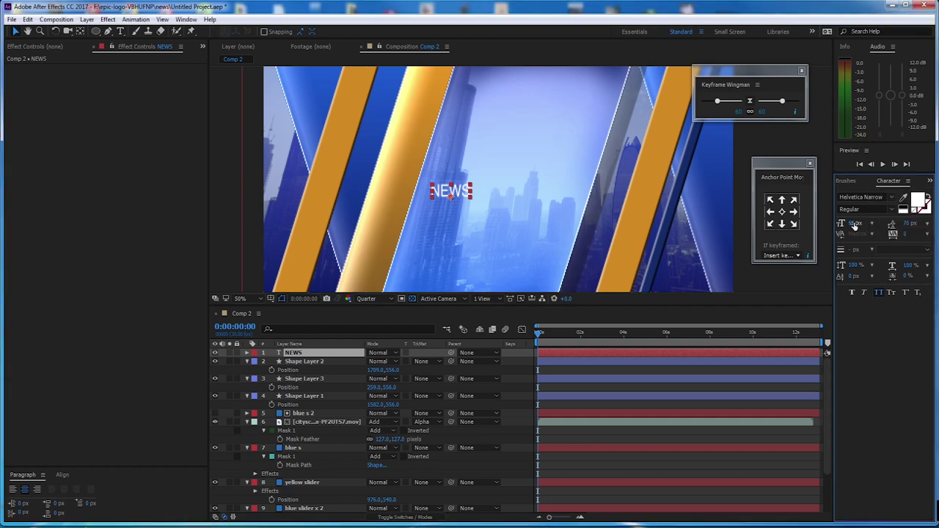
left_click_drag(853, 223, 892, 219)
mouse_move(499, 193)
left_mouse_down()
mouse_move(527, 186)
mouse_move(488, 182)
left_mouse_up()
scroll(512, 187, "up", 1)
left_click_drag(855, 223, 846, 223)
left_click(782, 211)
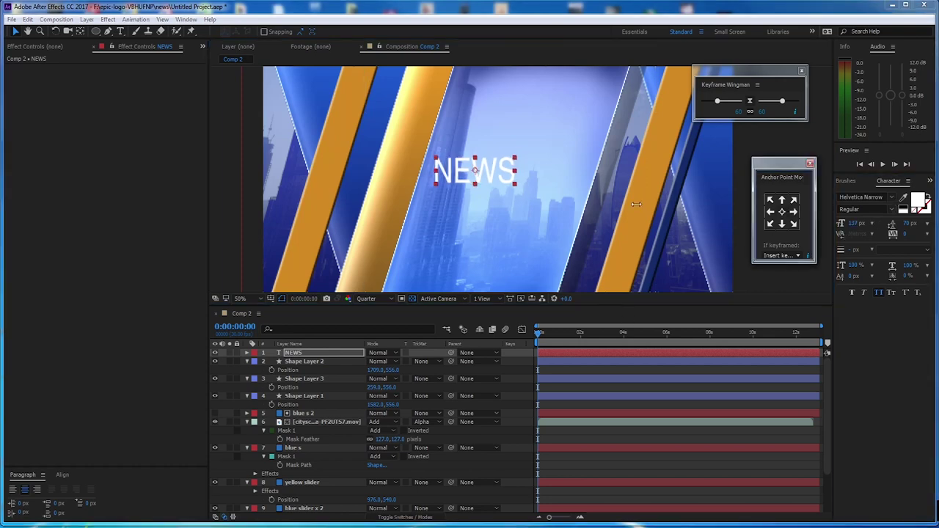
left_click_drag(483, 180, 498, 184)
Step: Apply the Drop Shadow effect to the NEWS text layer
left_click(327, 353)
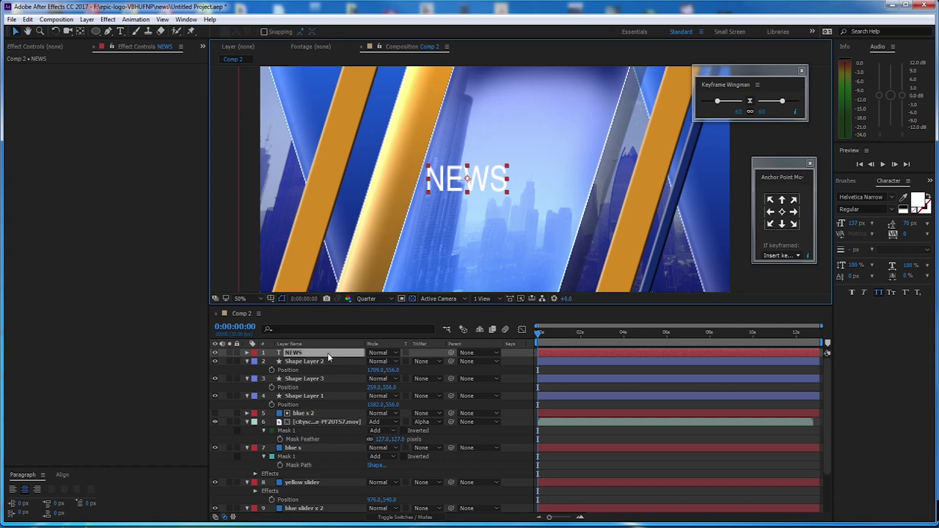
left_click(930, 181)
left_click(896, 199)
left_click(881, 195)
type("tin")
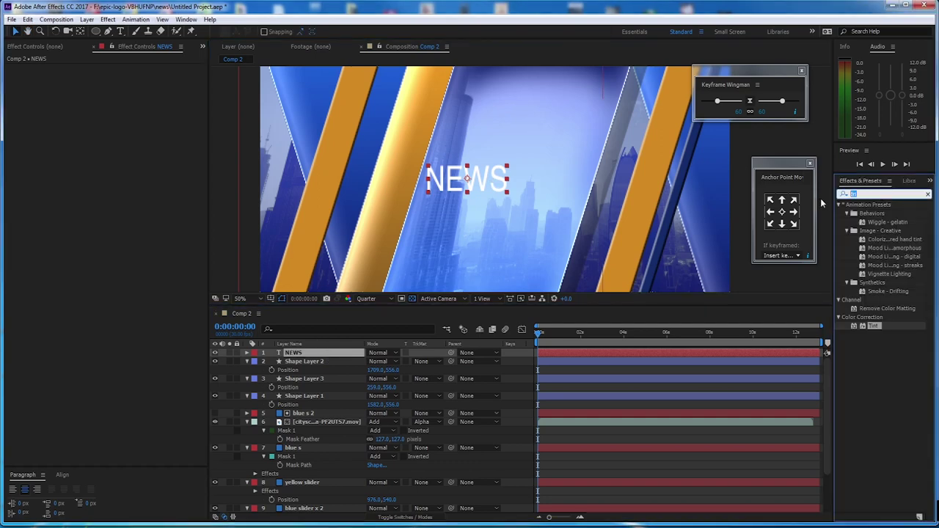
type("dr")
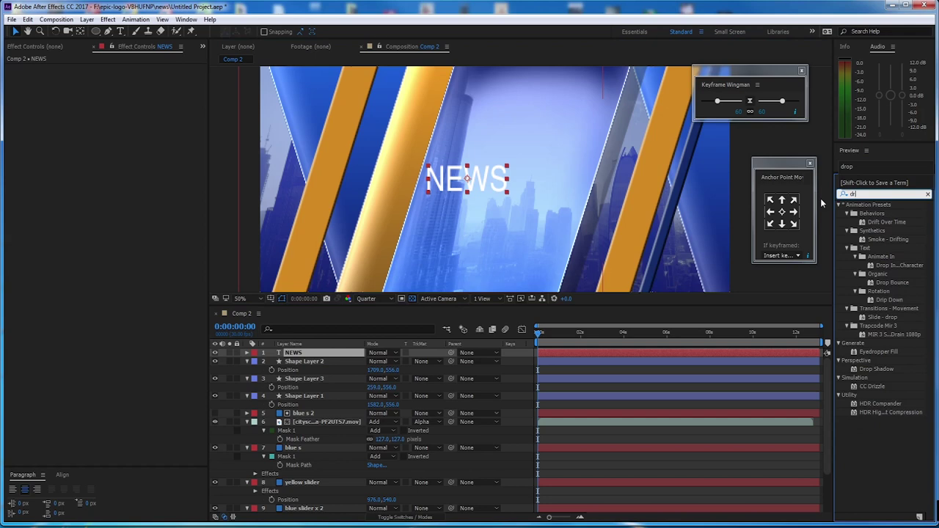
type("op")
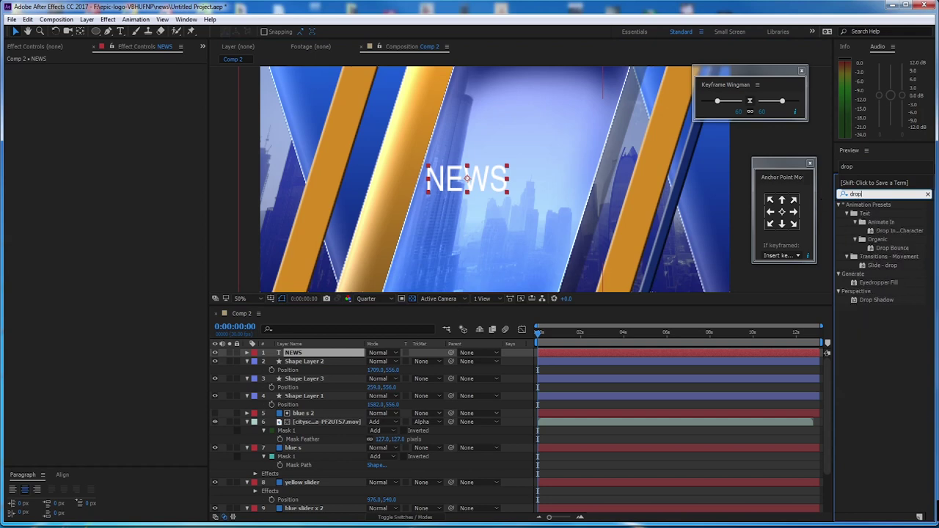
double_click(881, 300)
Step: Duplicate the NEWS text directly below the original and change the copy's wording to "MORNING"
left_click(328, 352)
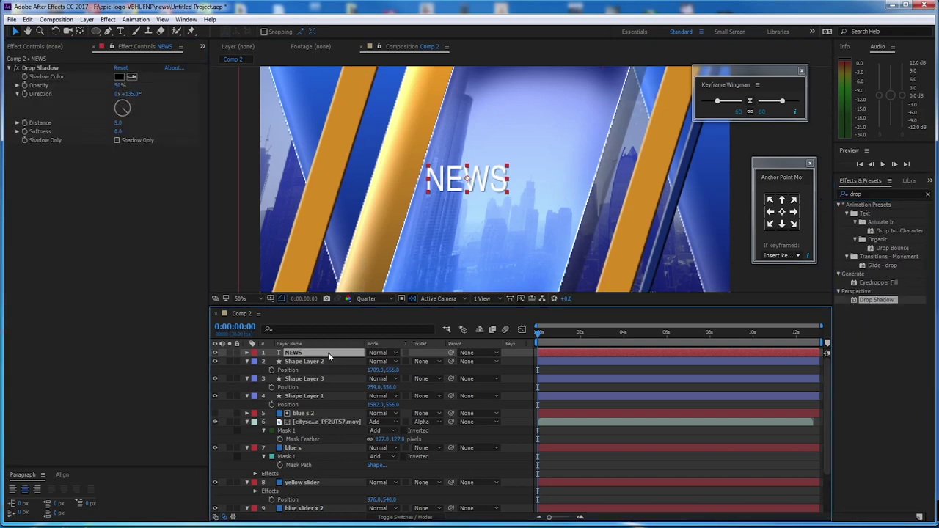
key("ctrl+d")
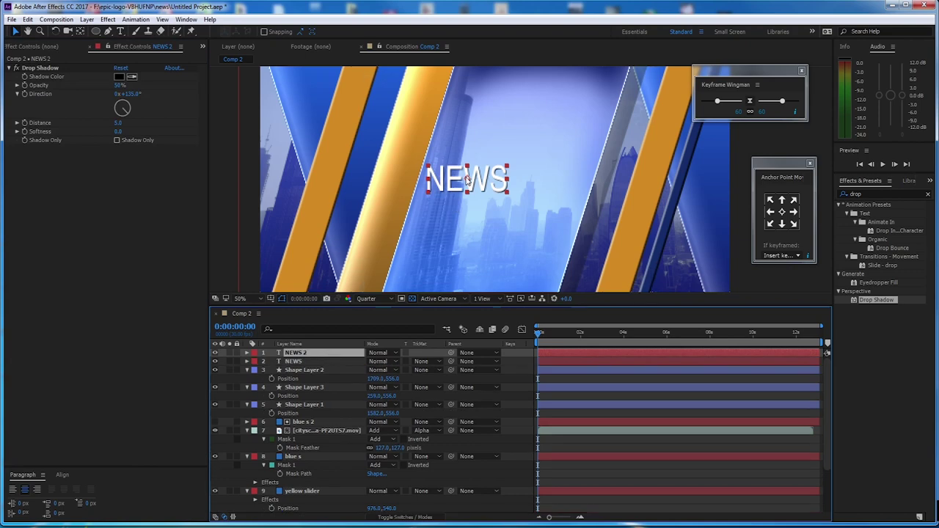
left_click_drag(454, 193, 452, 220)
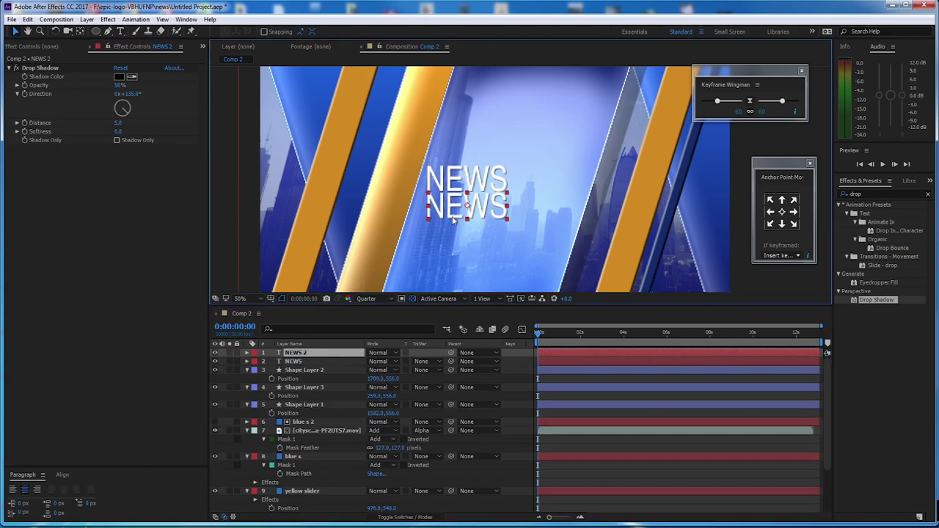
double_click(339, 353)
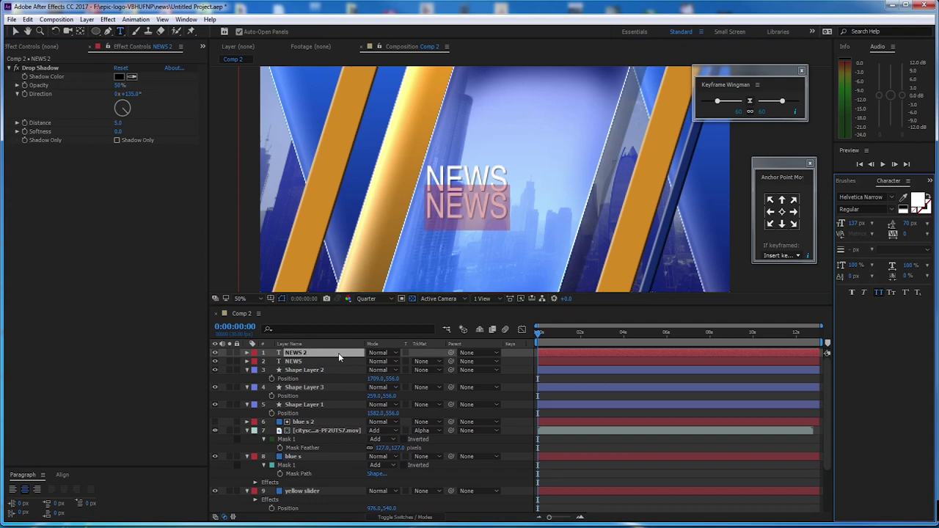
type("M")
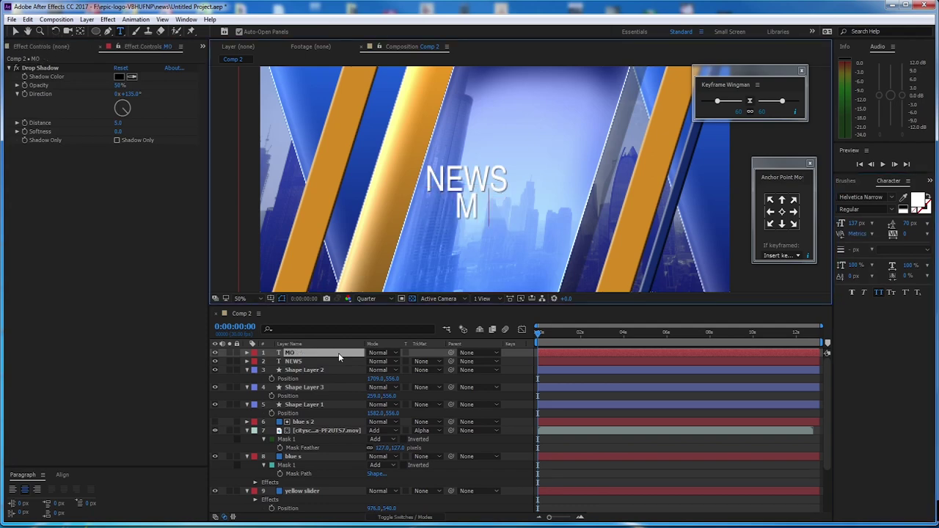
type("ORNING")
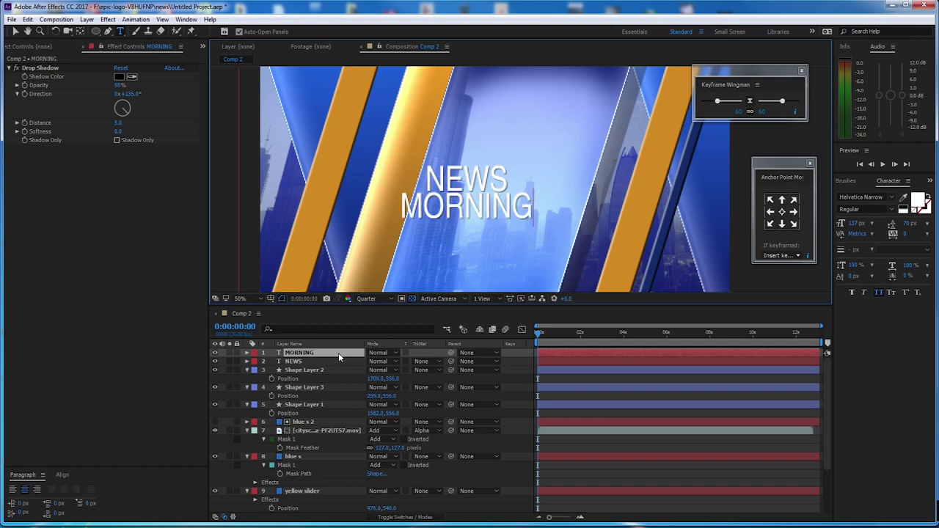
left_click(15, 31)
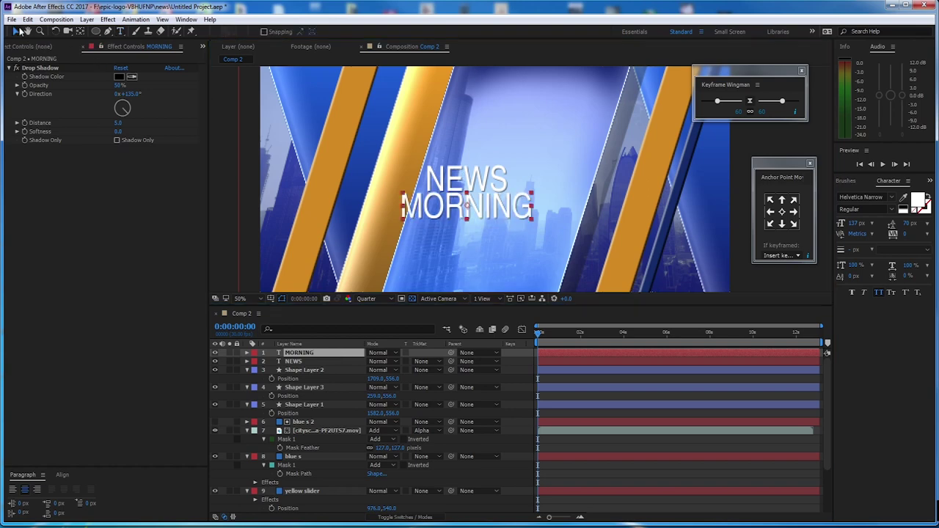
Step: Set the MORNING text's font size to 113 px and its tracking to 198
left_click_drag(857, 225, 846, 232)
key("Caps_Lock")
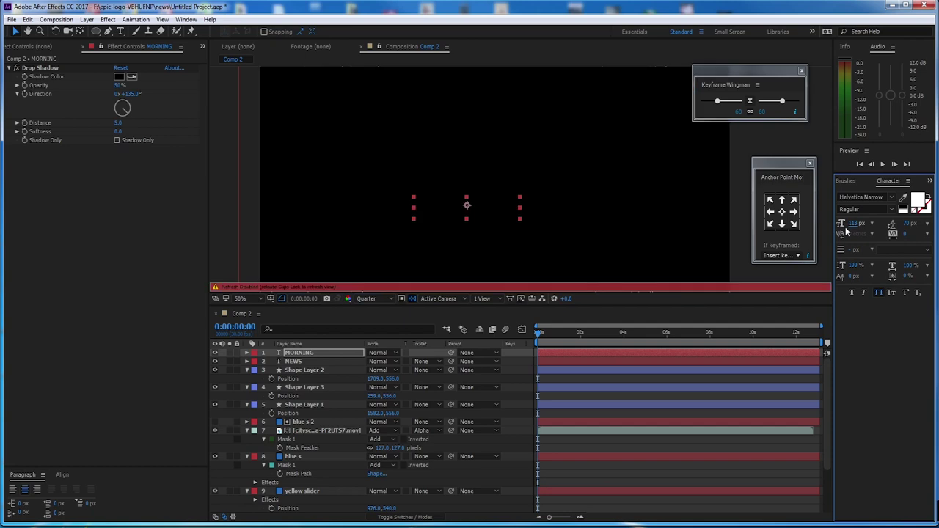
key("Caps_Lock")
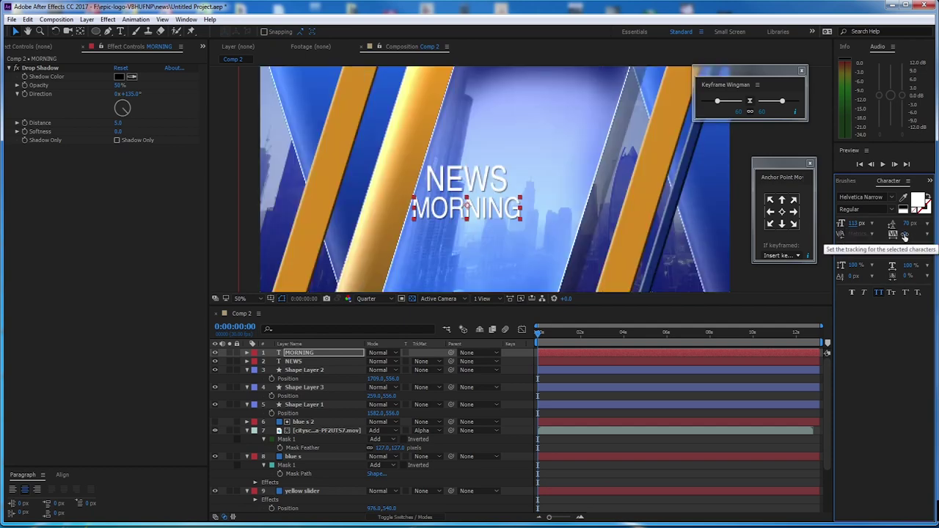
left_click_drag(905, 235, 938, 235)
Step: Shift the MORNING and NEWS texts to the right within the central blue panel, keeping NEWS above the middle of MORNING
left_click_drag(468, 209, 479, 188)
left_click(466, 188)
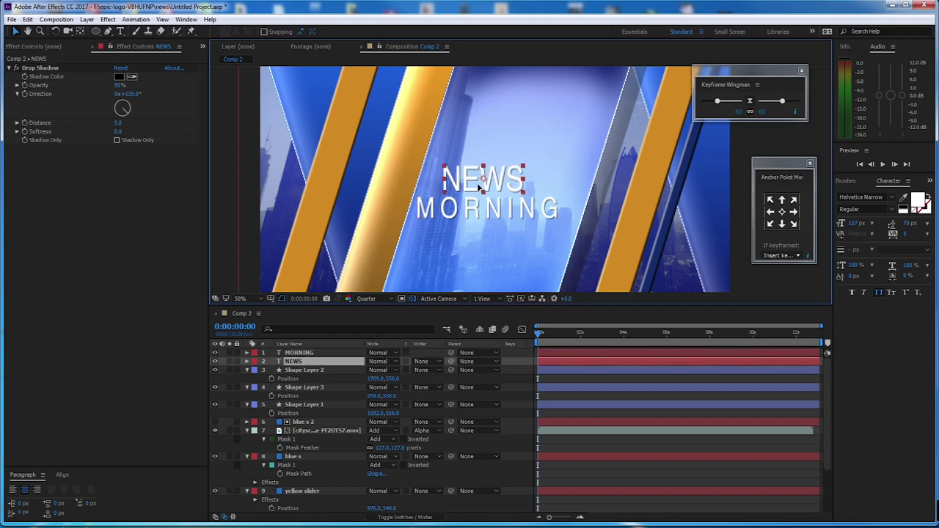
left_click(484, 215)
left_click_drag(94, 32, 145, 34)
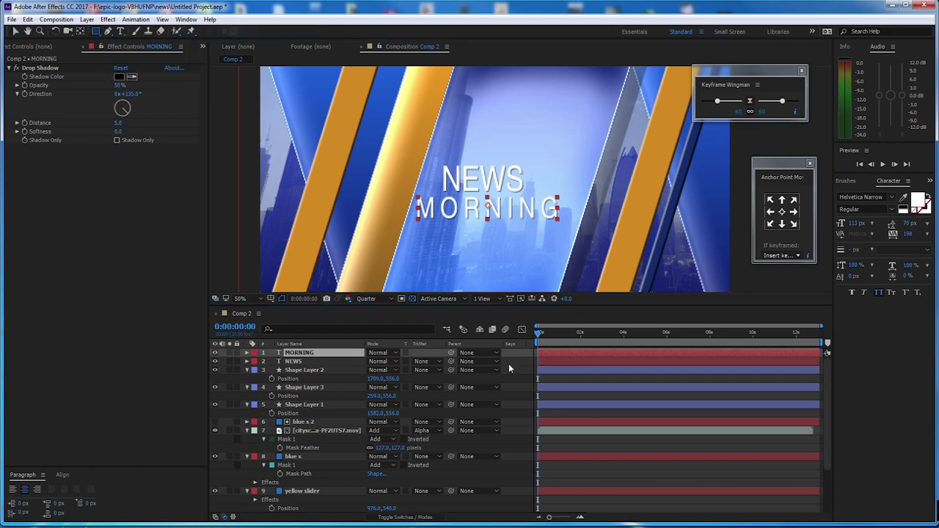
left_click(315, 370)
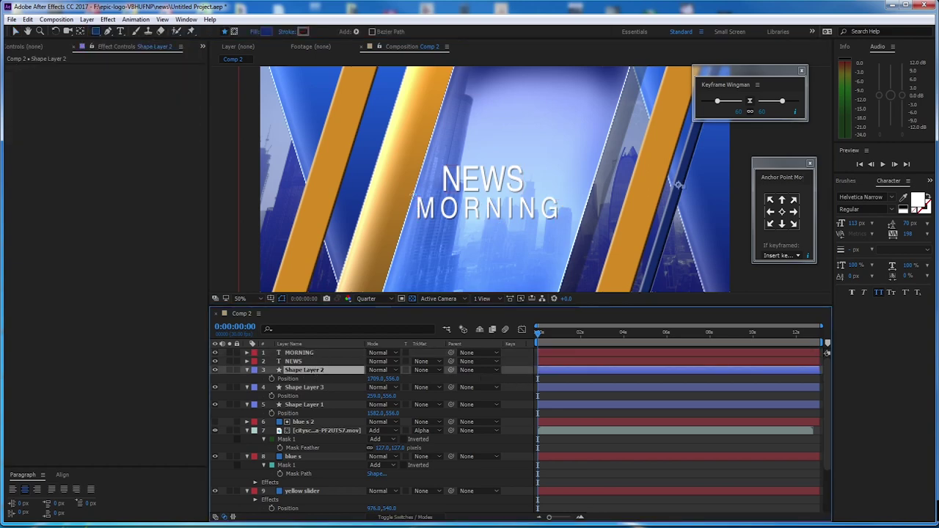
left_click_drag(415, 194, 506, 221)
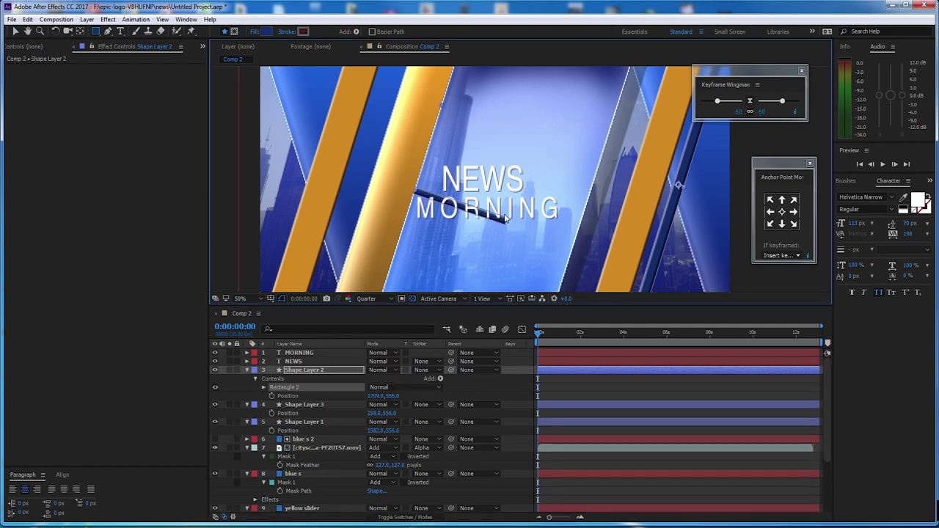
key("ctrl+z")
left_click(215, 370)
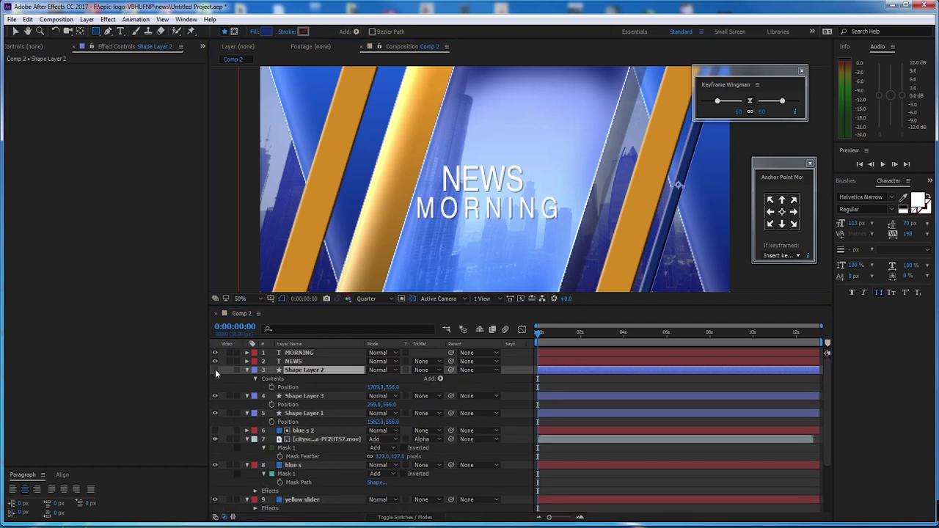
Step: Draw a dark blue rectangle around the MORNING text on a new shape layer and place that layer beneath both text layers
left_click(514, 375)
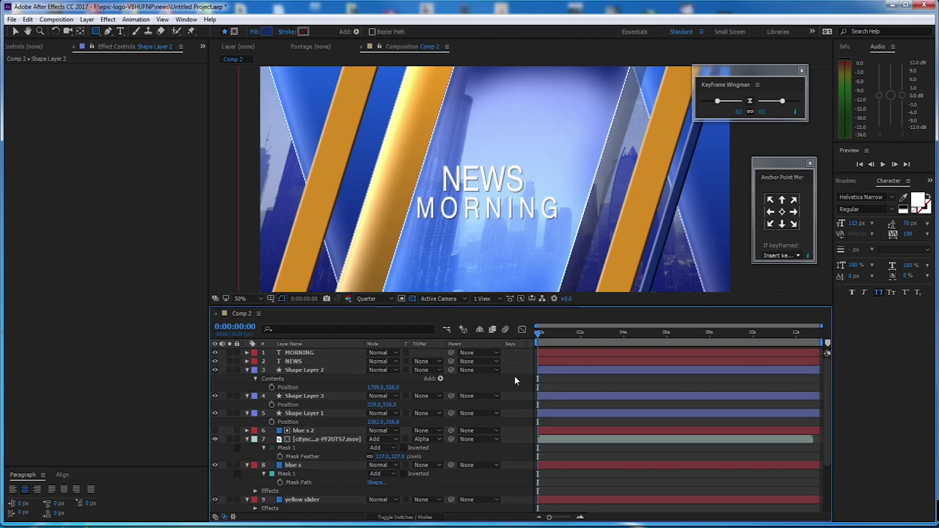
left_click_drag(411, 192, 567, 222)
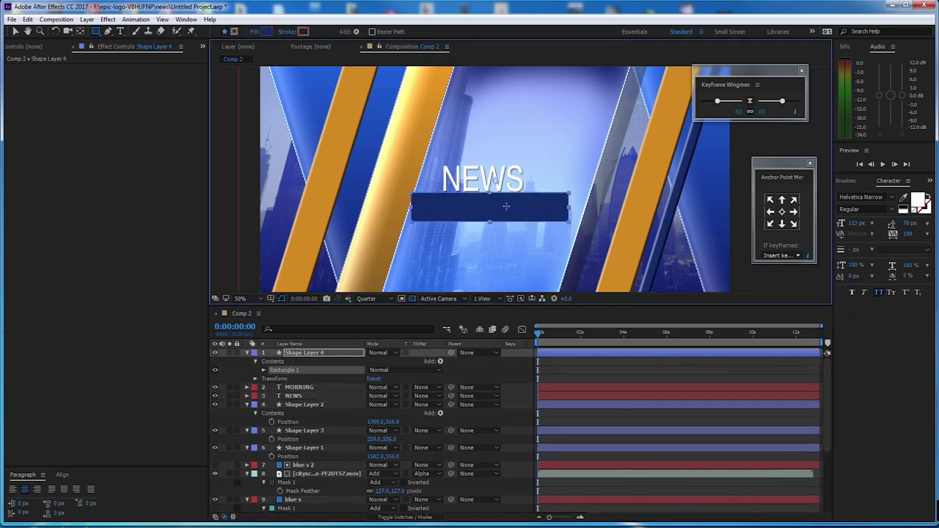
left_click(299, 353)
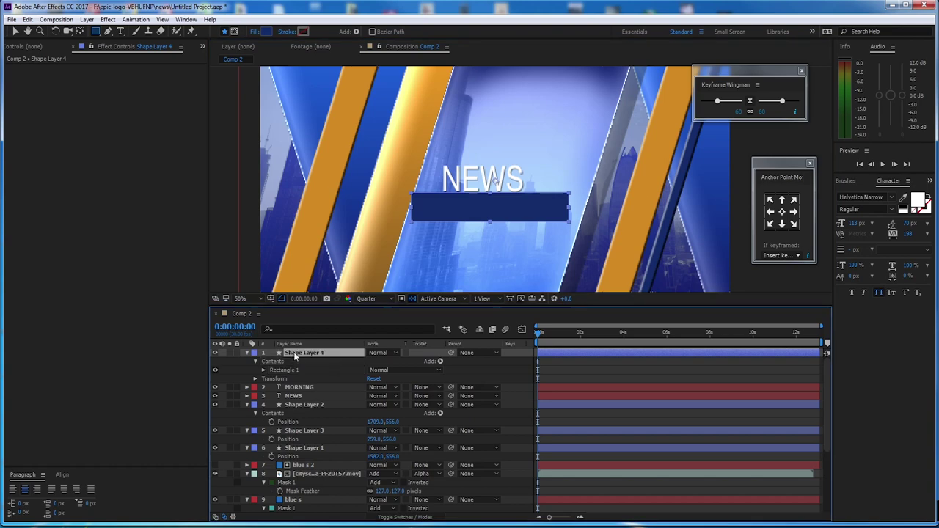
left_click_drag(294, 352, 323, 402)
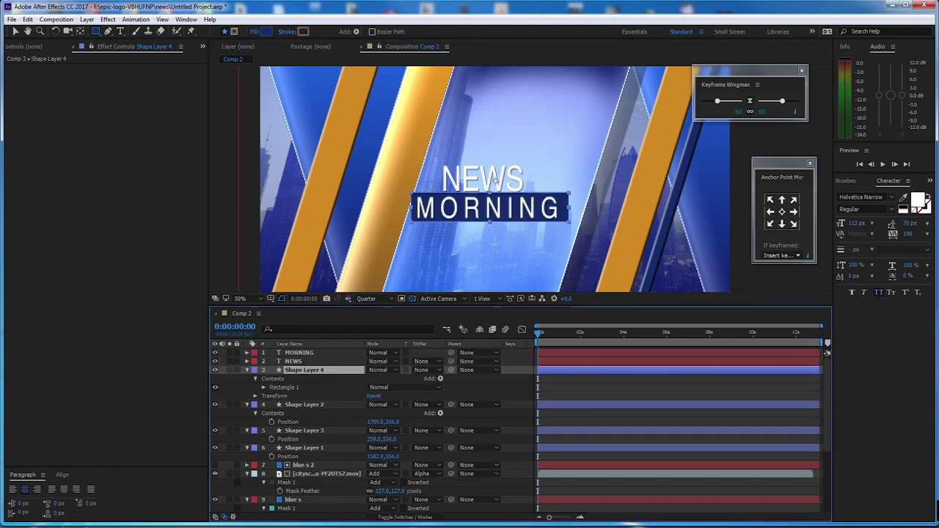
Step: Set the dark blue rectangle's anchor point to its left-middle edge and adjust the rectangle slightly to the left around MORNING
left_click(15, 31)
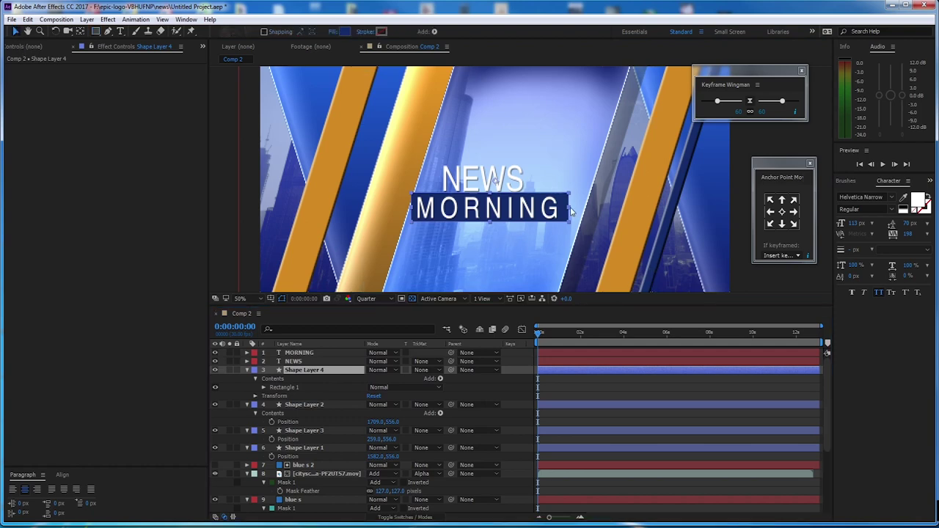
left_click(770, 212)
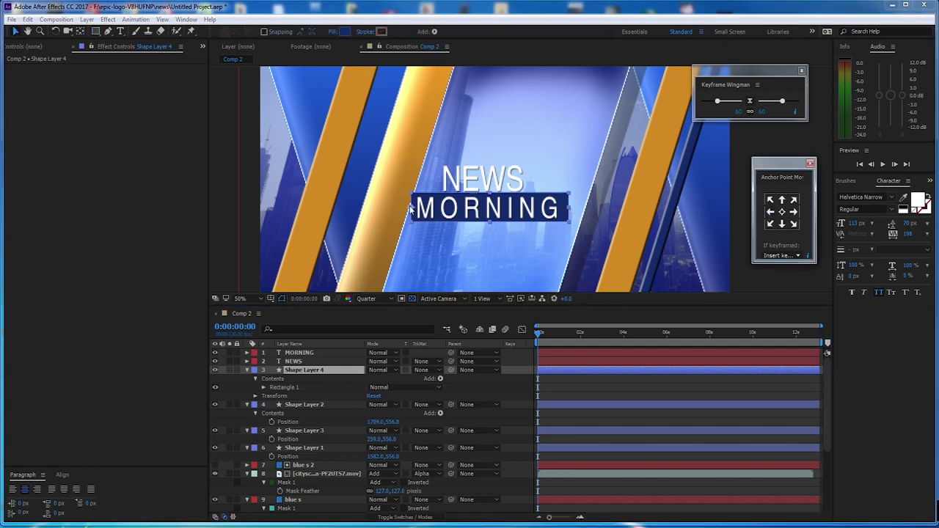
left_click(565, 212)
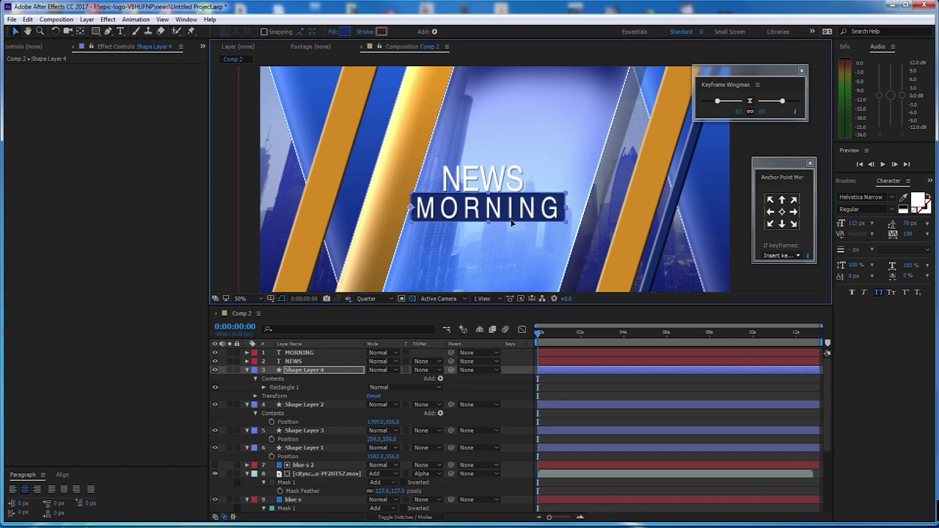
Step: Move the NEWS text left so it starts close to the left edge of the MORNING text
left_click(505, 189)
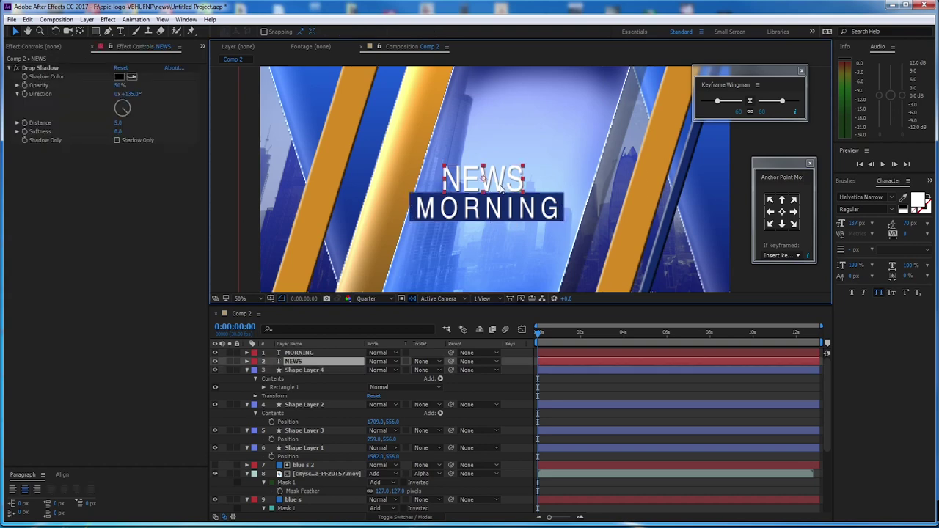
left_click_drag(490, 188, 469, 188)
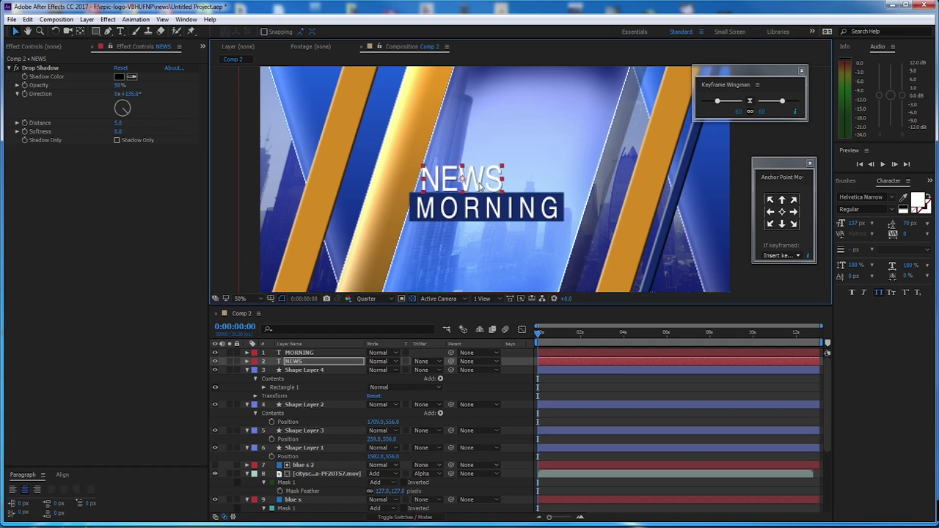
scroll(538, 199, "down", 1)
scroll(521, 188, "up", 1)
left_click_drag(539, 209, 490, 179)
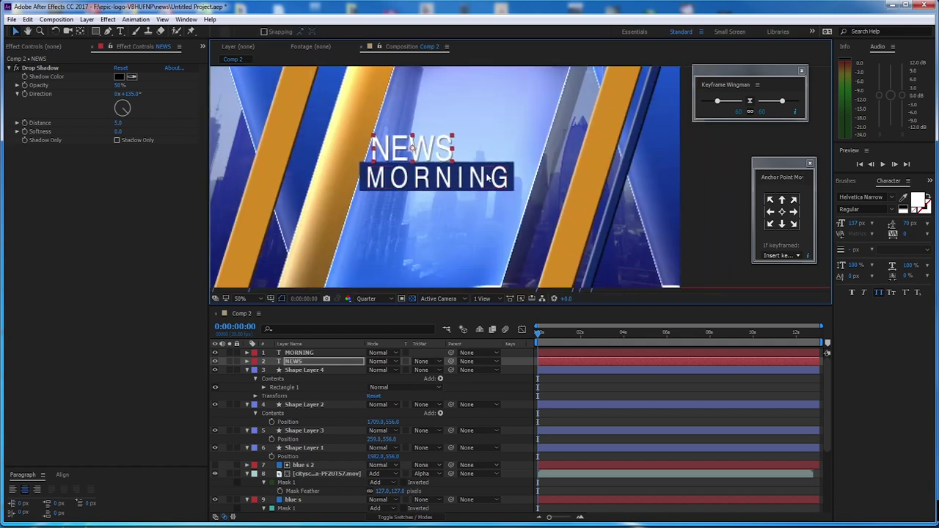
scroll(490, 180, "down", 1)
Step: Play back the composition from the start to check the motion behind the title
key("space")
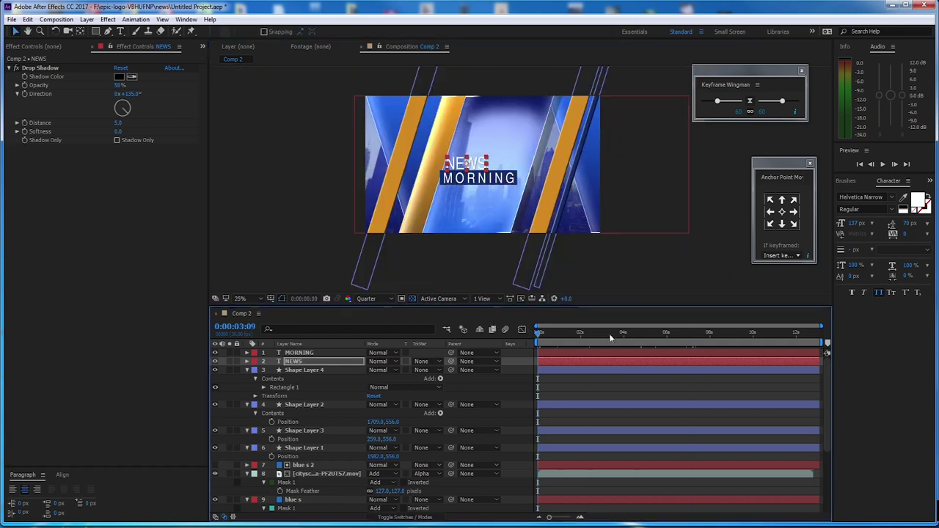
key("space")
key("space")
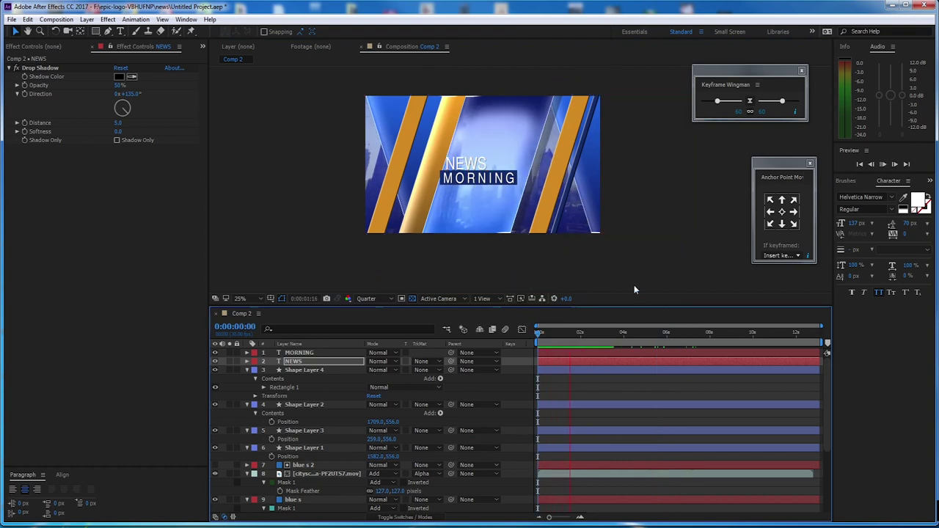
key("space")
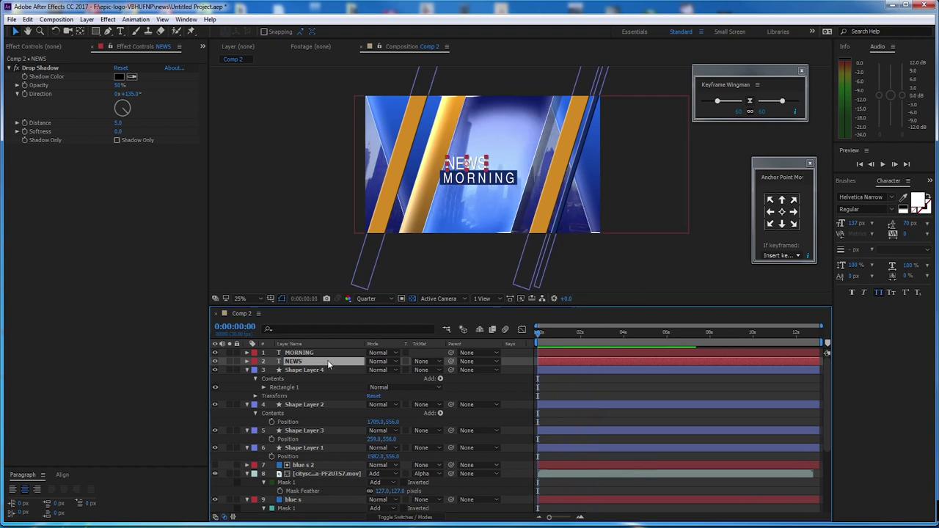
Step: Collapse all layers so that only their keyframed properties are shown
key("ctrl+a")
key("u")
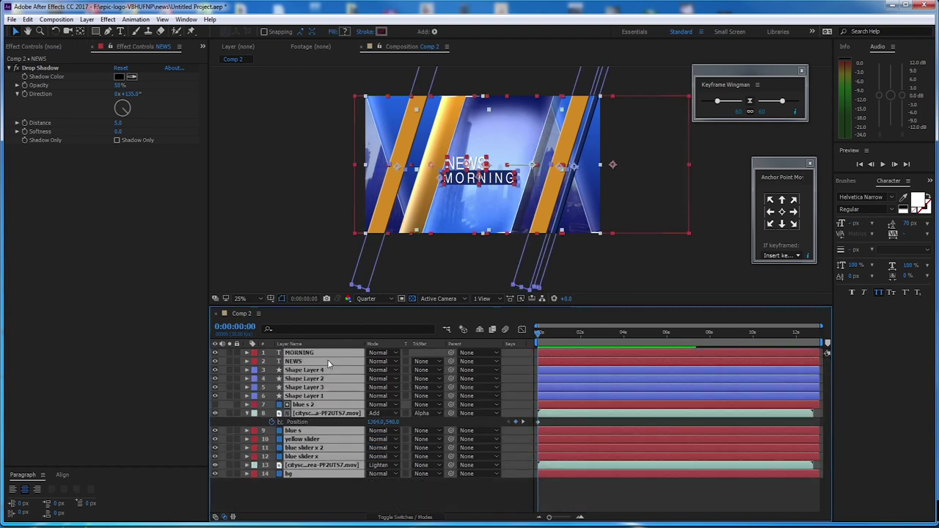
left_click(379, 503)
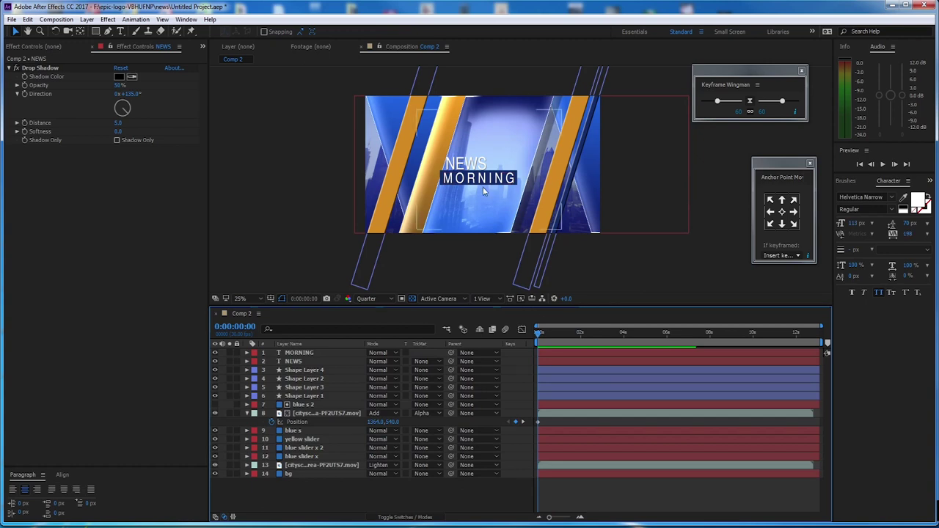
Step: Keyframe the blue slider x layer's Position at 0:00:00:00 and at 0:00:07:26 with X 1923, and preview the motion
left_click(590, 200)
left_click_drag(613, 236, 605, 239)
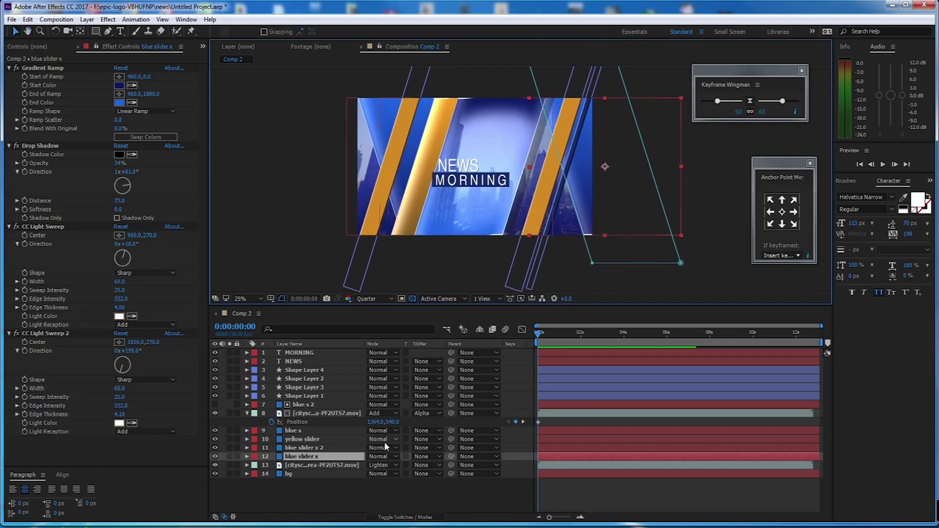
key("alt+shift+p")
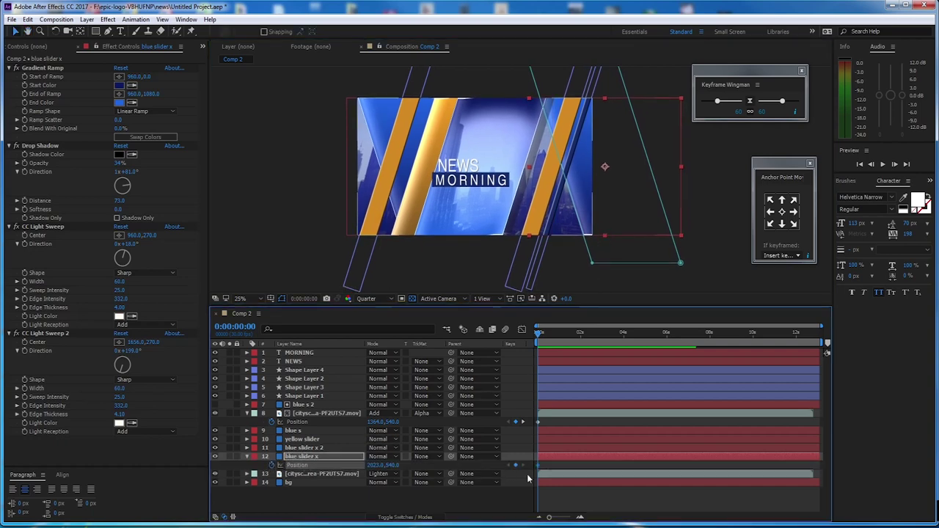
left_click_drag(565, 339, 708, 334)
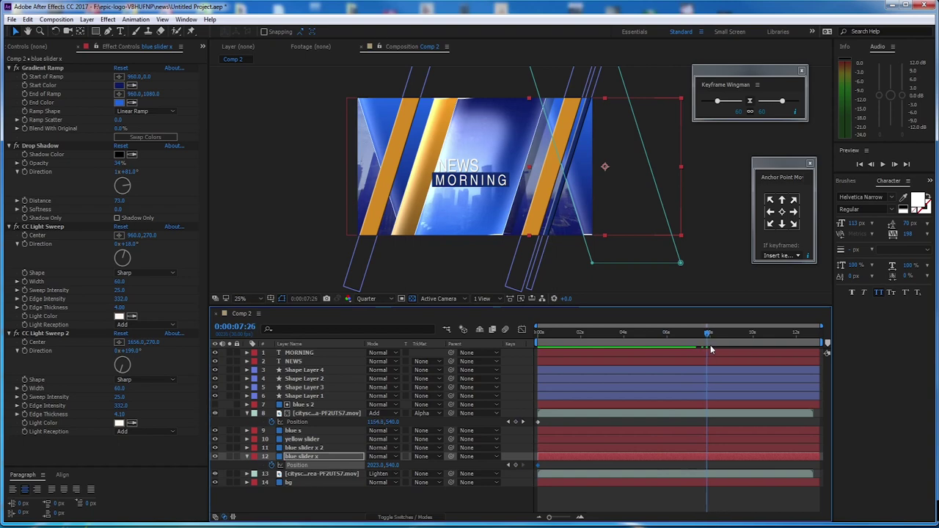
left_click_drag(376, 467, 335, 474)
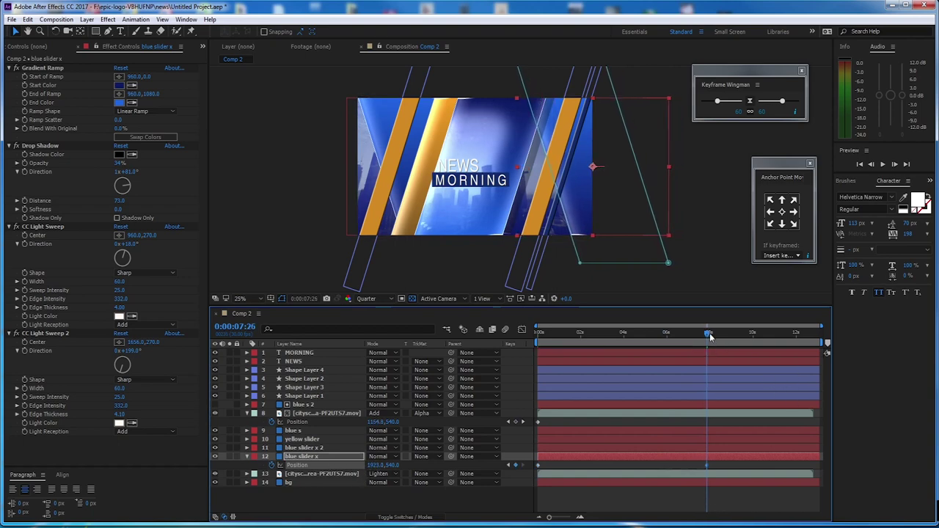
key("Home")
key("space")
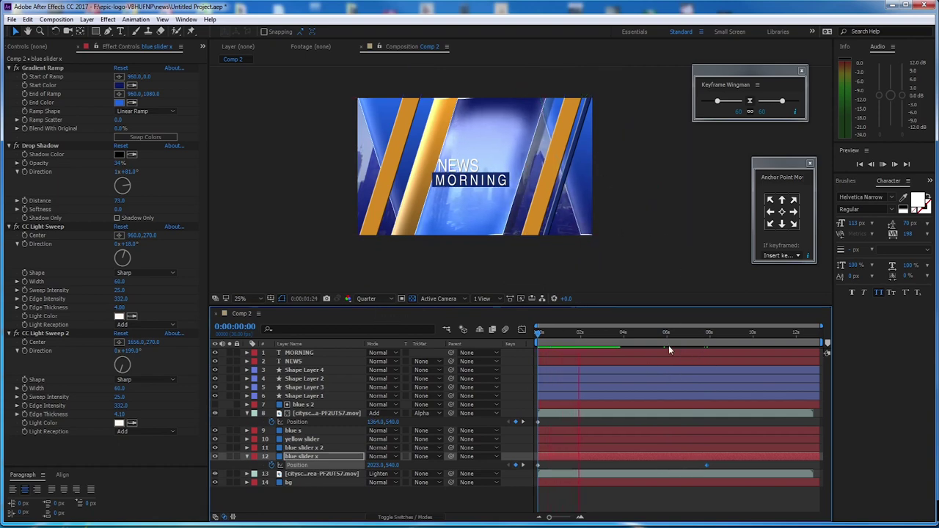
key("space")
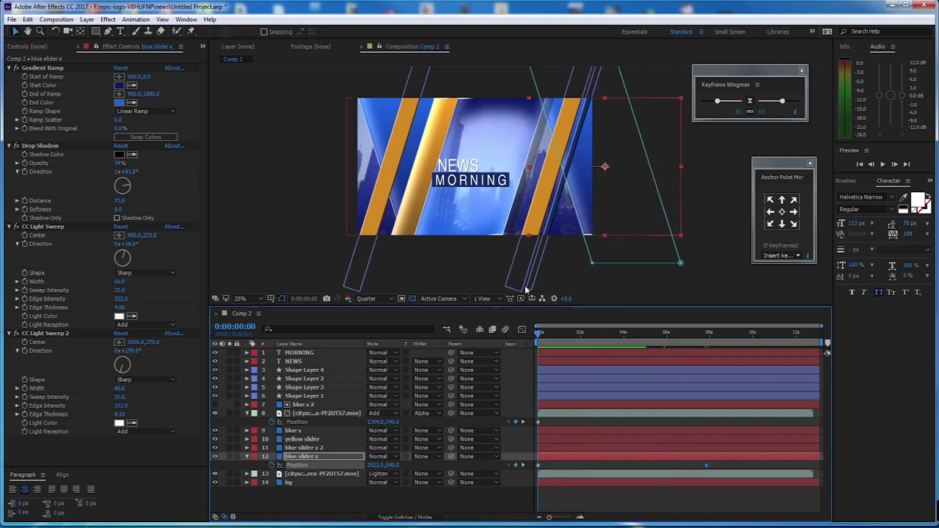
Step: Keyframe Position on Shape Layer 2 and Shape Layer 1 at the start, and at 0:00:08:00 with X about 1657 and 1530
left_click(520, 259)
left_click(539, 264, "shift")
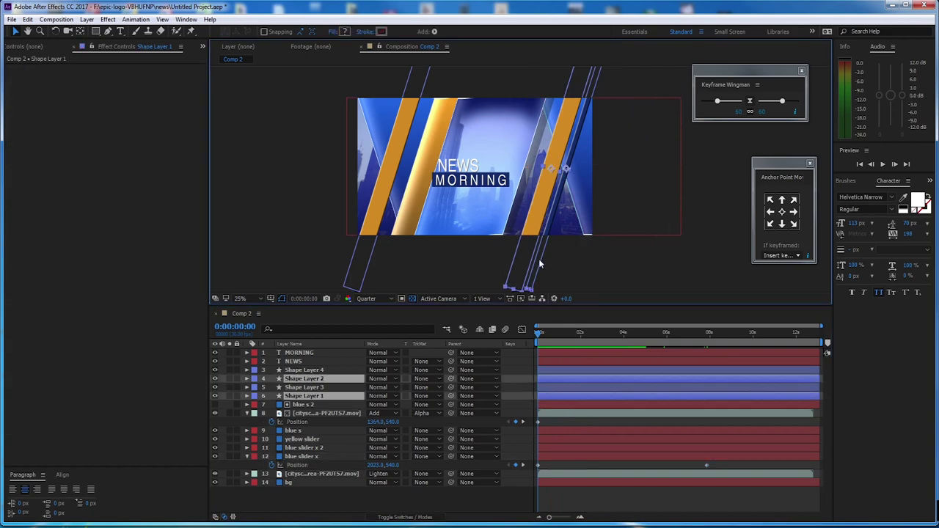
key("p")
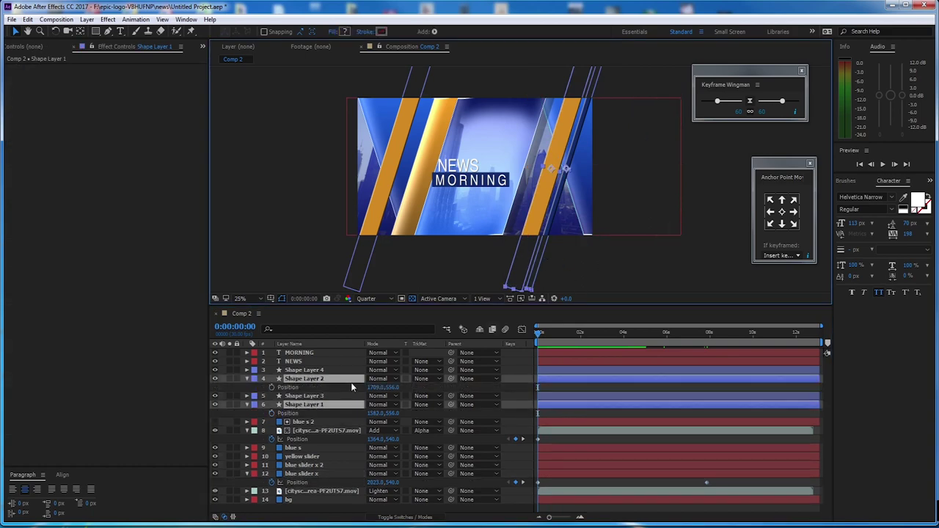
left_click(271, 388)
left_click(271, 413)
left_click_drag(541, 334, 709, 346)
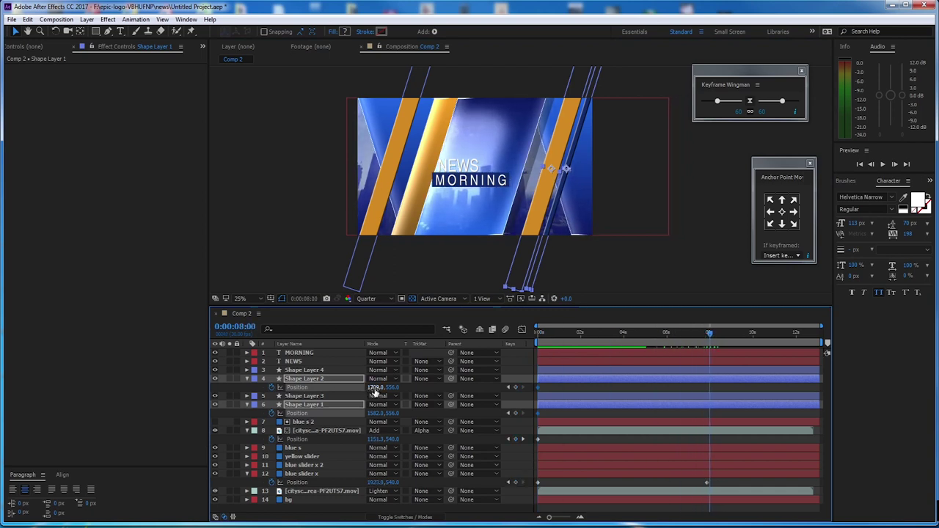
left_click_drag(374, 388, 354, 388)
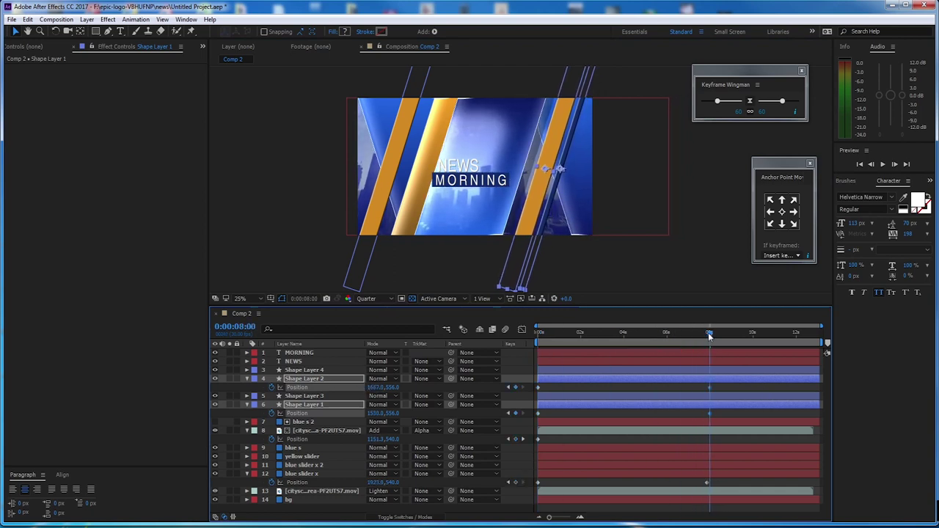
Step: Shift the first Position keyframes of Shape Layer 1 and Shape Layer 2 slightly before the composition start, and preview the motion
left_click_drag(709, 335, 675, 337)
left_click(723, 384)
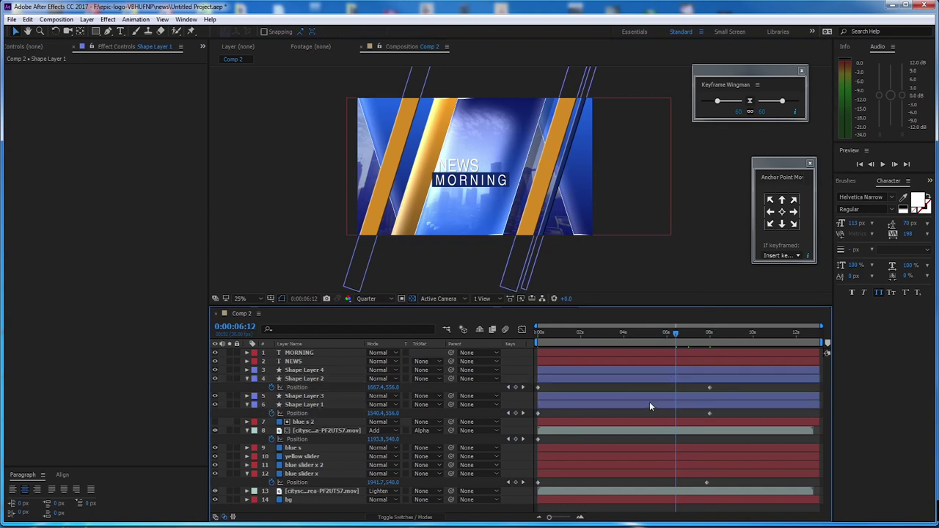
left_click_drag(650, 401, 656, 404)
mouse_move(546, 405)
left_mouse_down()
mouse_move(523, 404)
mouse_move(537, 415)
left_mouse_up()
key("Home")
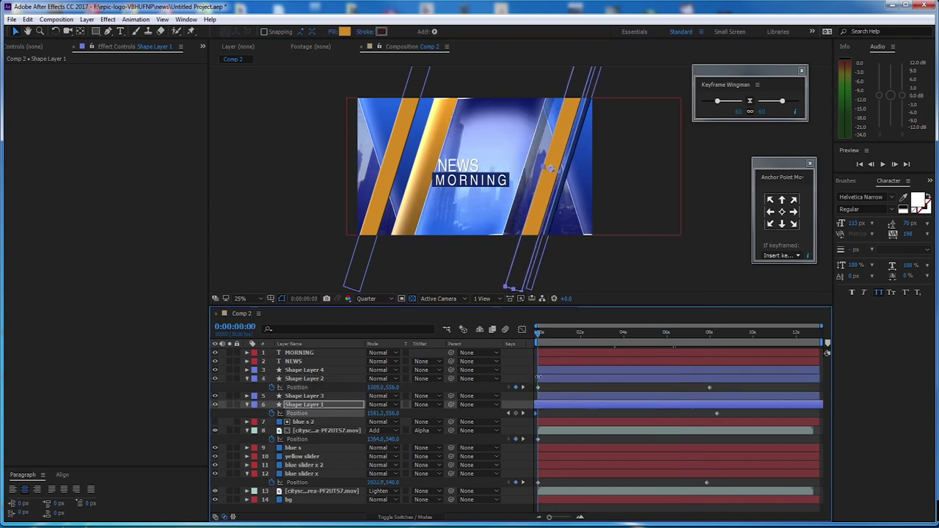
key("space")
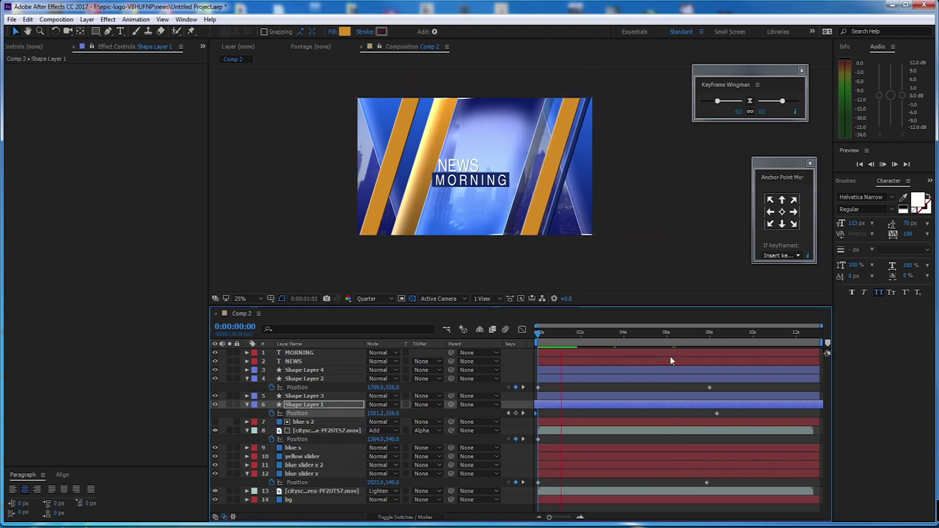
key("space")
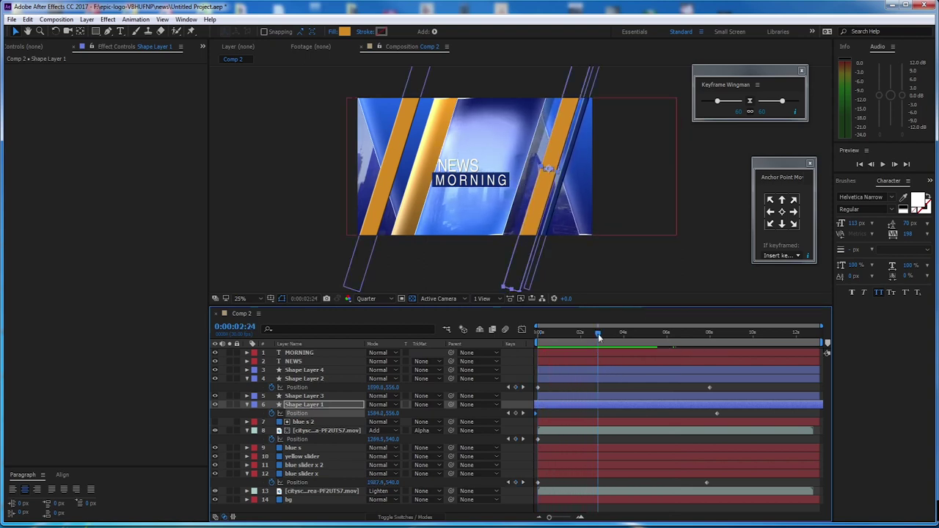
left_click(538, 388)
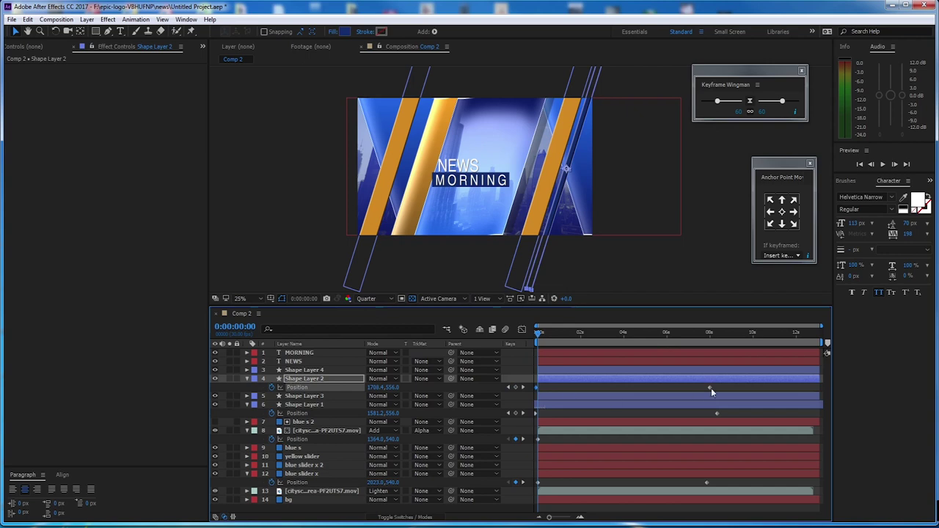
key("space")
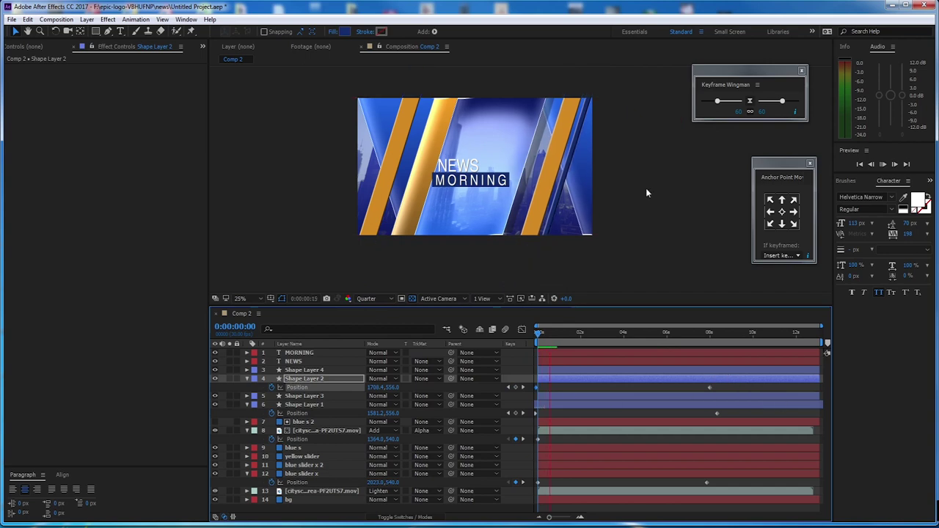
Step: Move Shape Layer 1's last Position keyframe earlier and shift the orange bar further left at that keyframe
left_click(588, 408)
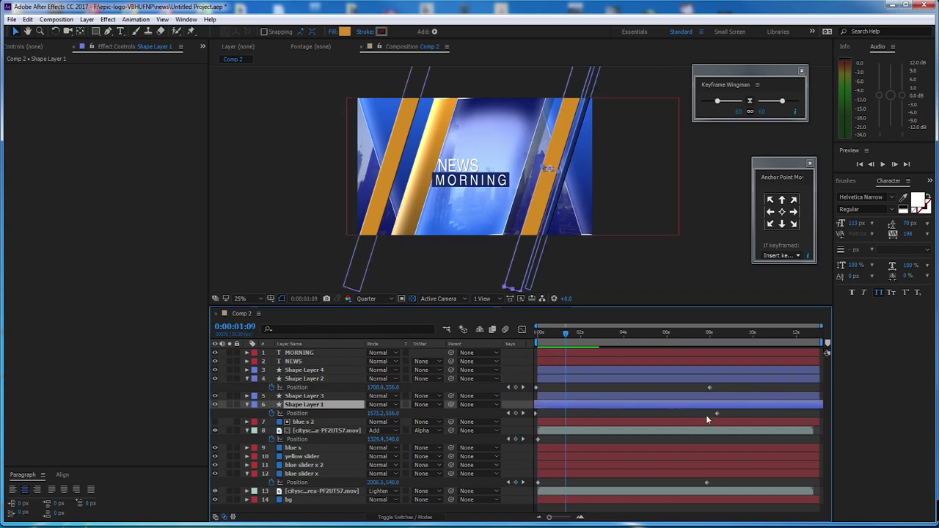
left_click_drag(717, 416, 693, 418)
left_click_drag(567, 334, 695, 352)
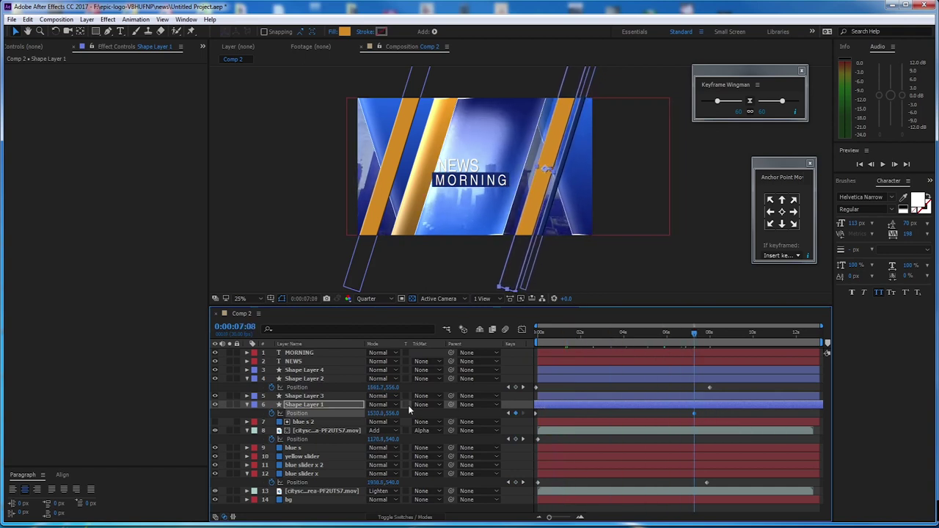
left_click_drag(375, 414, 350, 413)
key("Home")
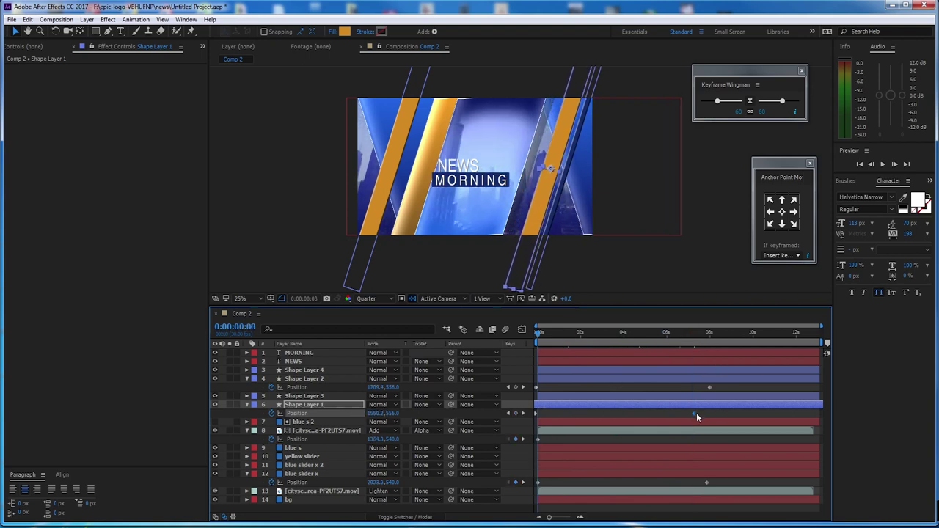
Step: Play the composition from the start to check the revised bar and slider motion
key("space")
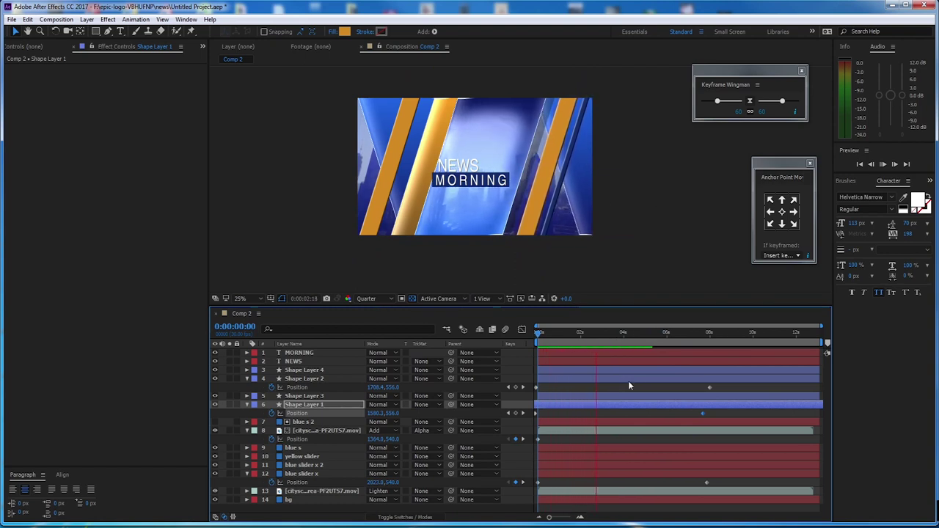
left_click(597, 338)
key("Home")
key("space")
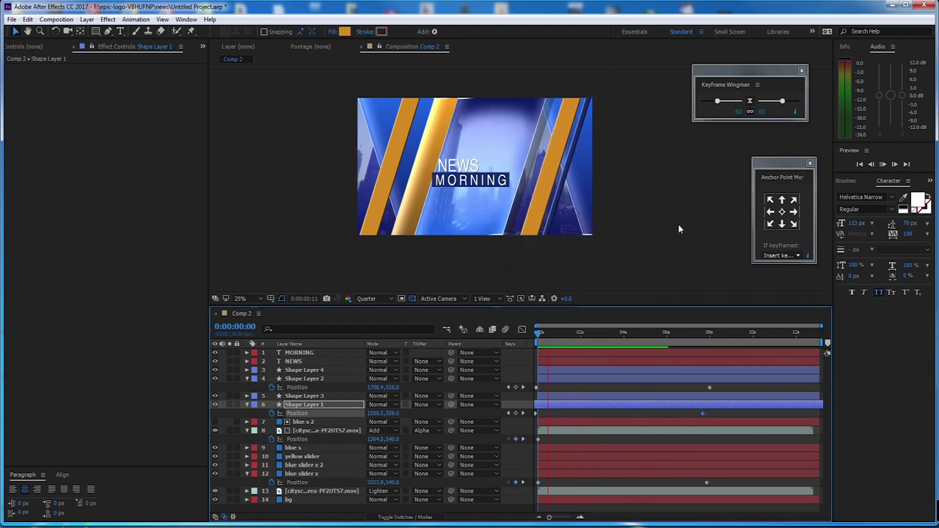
key("space")
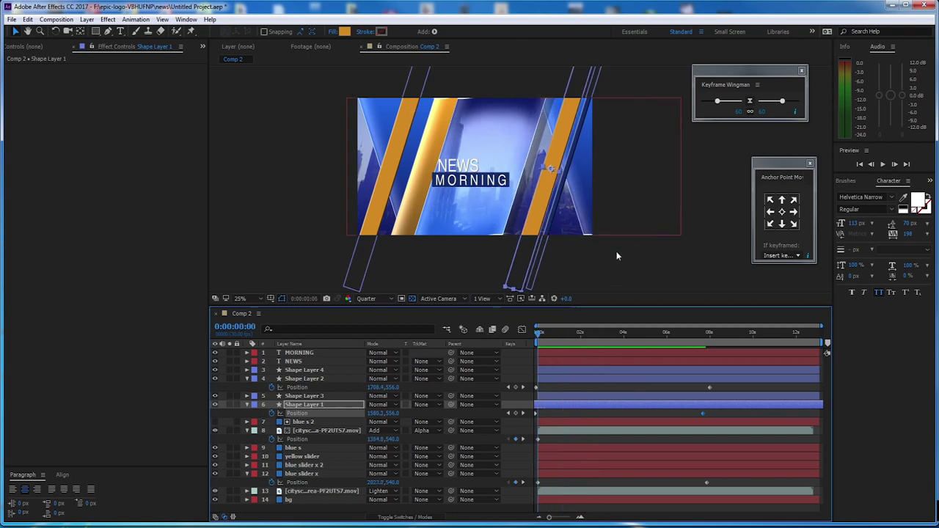
Step: Duplicate the blue slider x layer and place the copy above all other layers
left_click(611, 207)
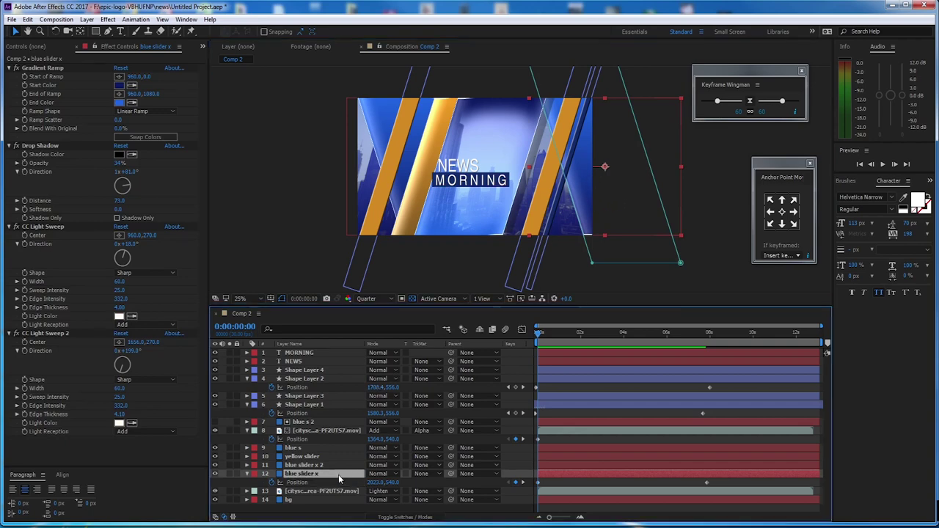
key("ctrl+d")
left_click_drag(338, 475, 390, 359)
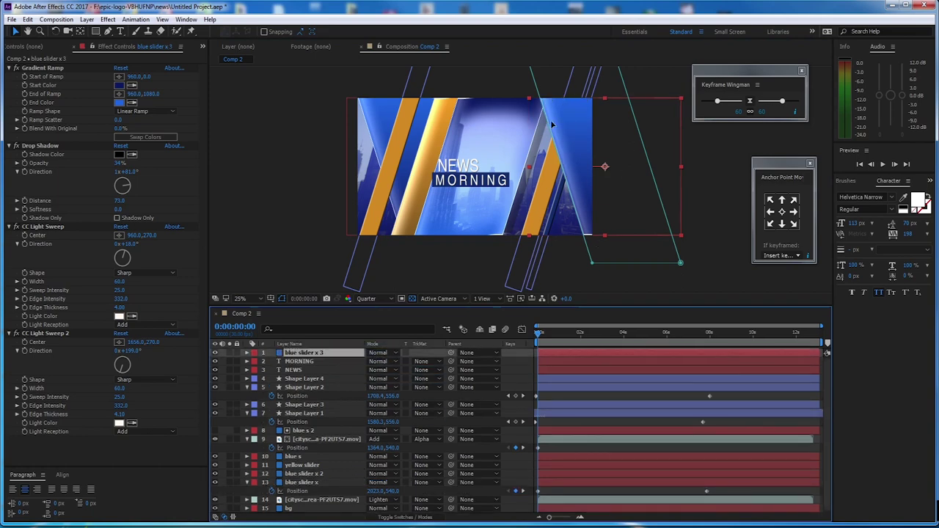
Step: Narrow the duplicated blue slider's mask to a thin slanted strip crossing the right part of the frame
left_click_drag(597, 131, 615, 159)
left_click(661, 263)
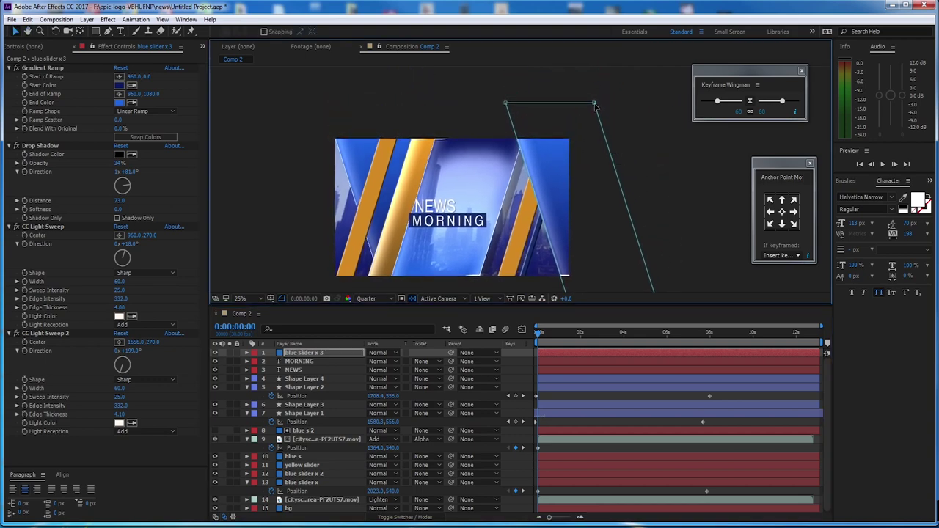
left_click_drag(626, 205, 558, 178)
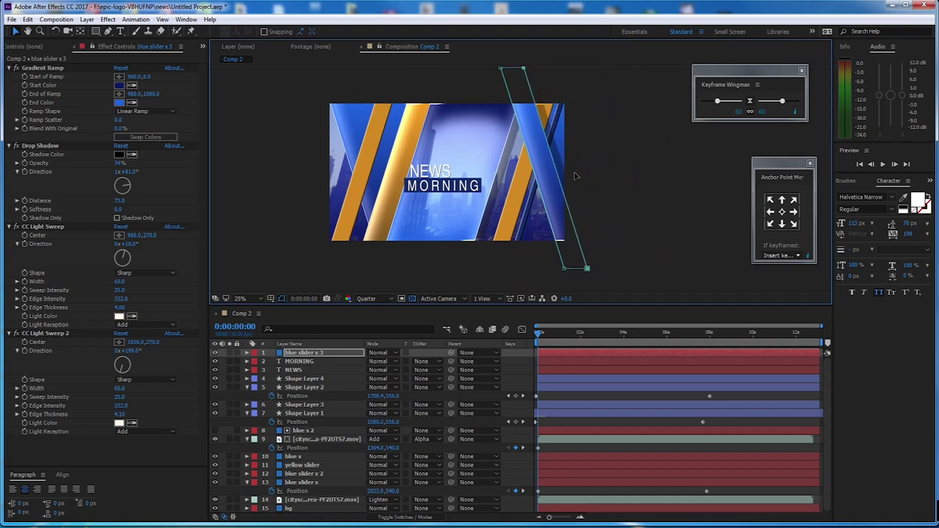
left_click(328, 353)
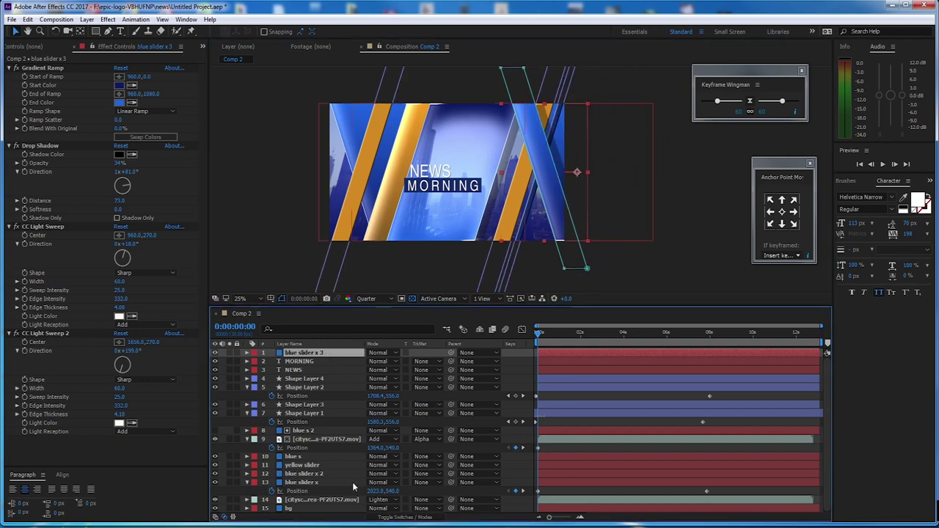
Step: Make the blue slider x 3 strip an adjustment layer and remove its Gradient Ramp and Drop Shadow effects
left_click(411, 517)
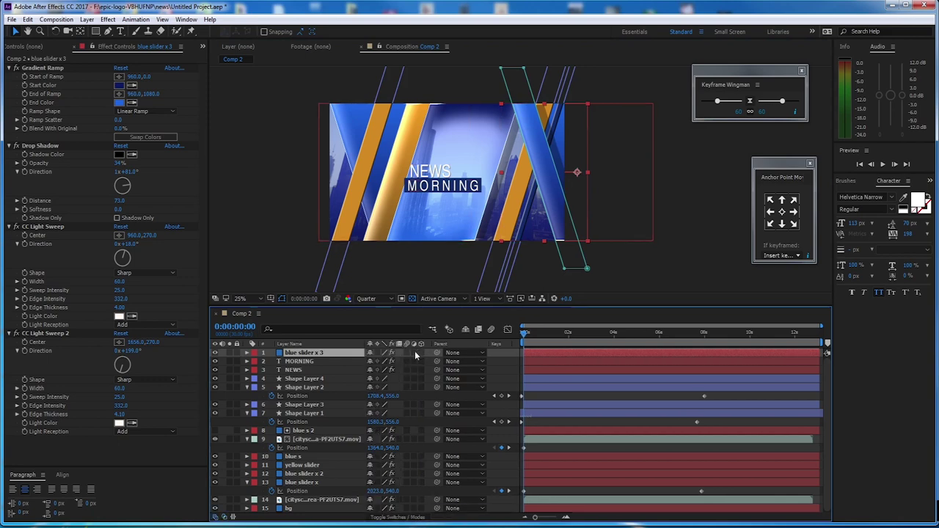
left_click(414, 352)
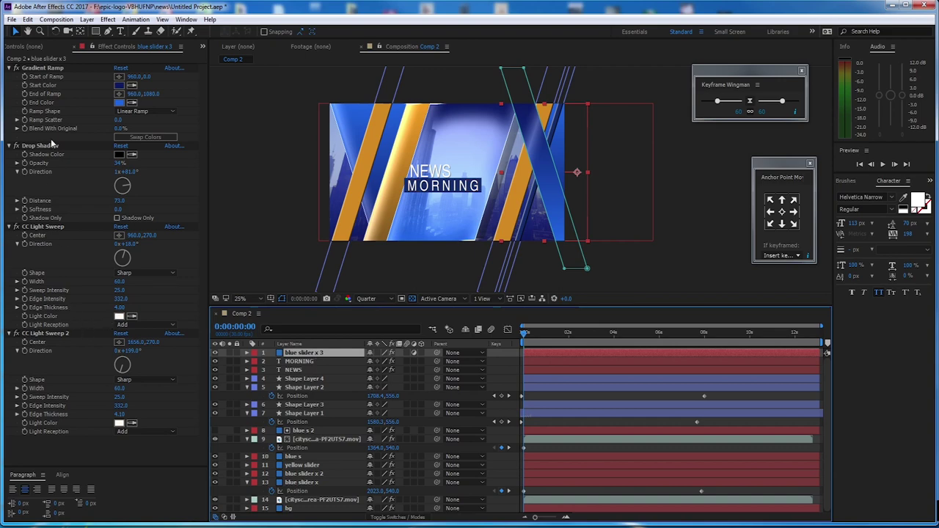
left_click(58, 72)
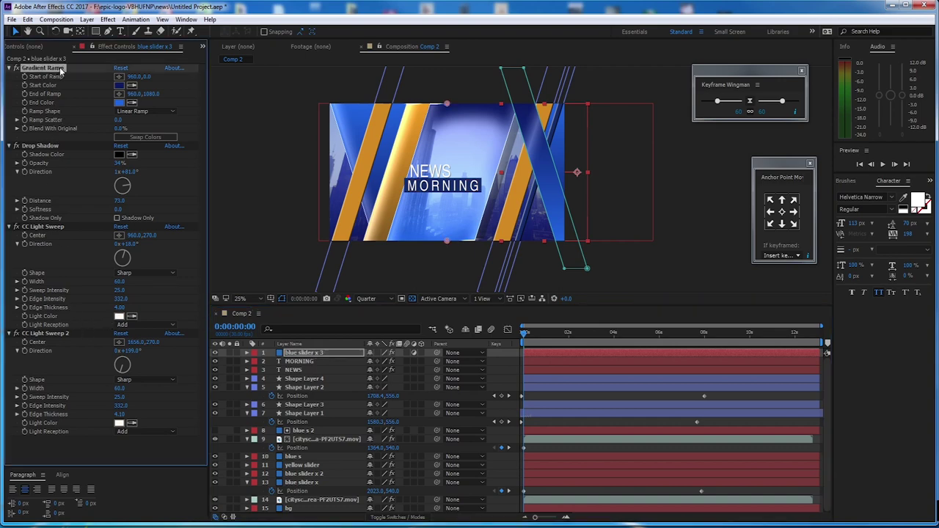
key("Delete")
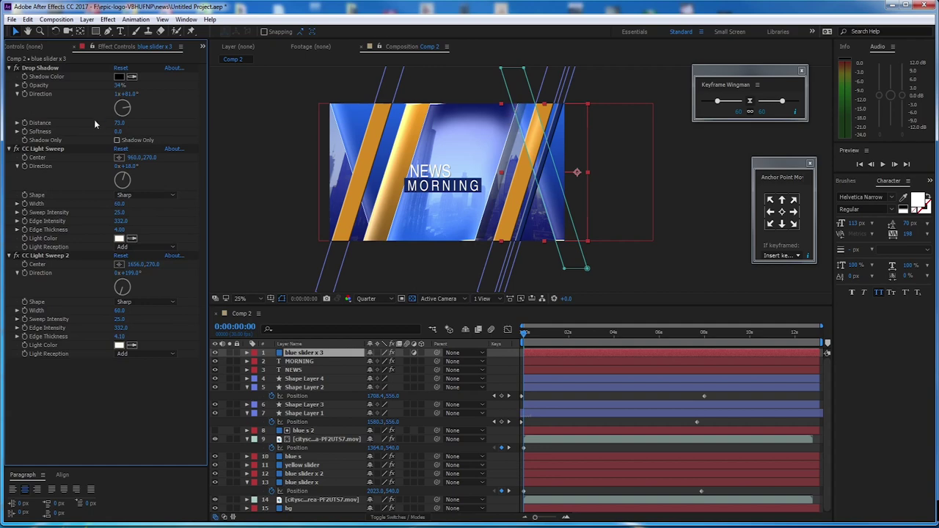
left_click(45, 69)
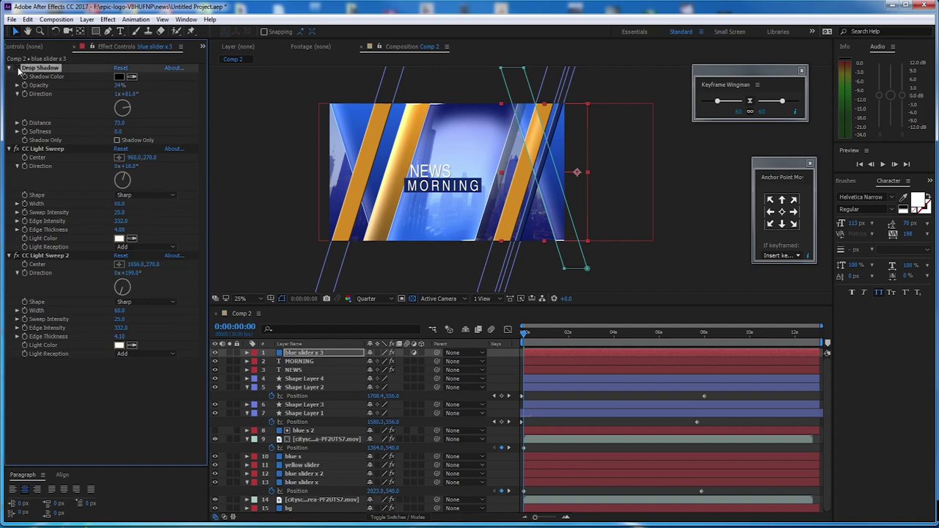
key("Delete")
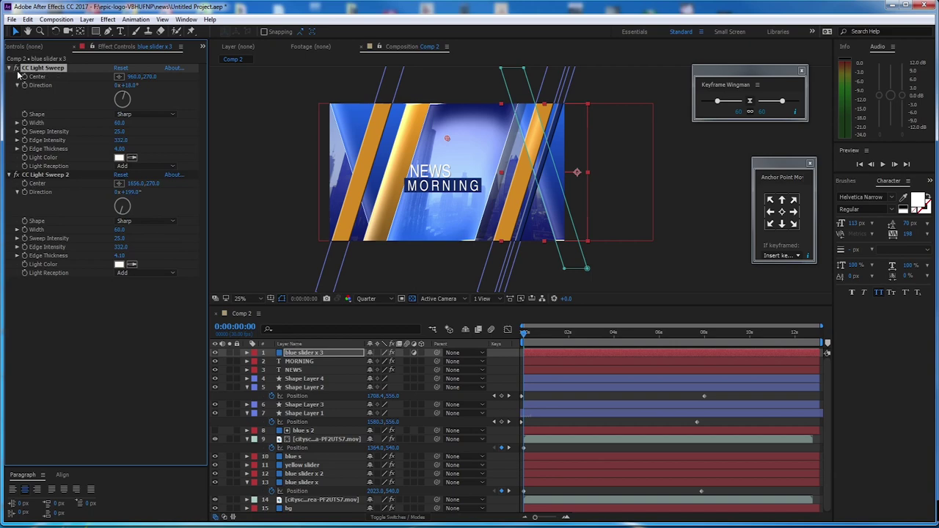
Step: Remove the first CC Light Sweep effect from blue slider x 3, keeping CC Light Sweep 2
left_click(16, 176)
left_click(17, 176)
left_click(16, 176)
left_click(16, 176)
left_click(55, 174)
left_click(40, 68)
key("Delete")
left_click(56, 67)
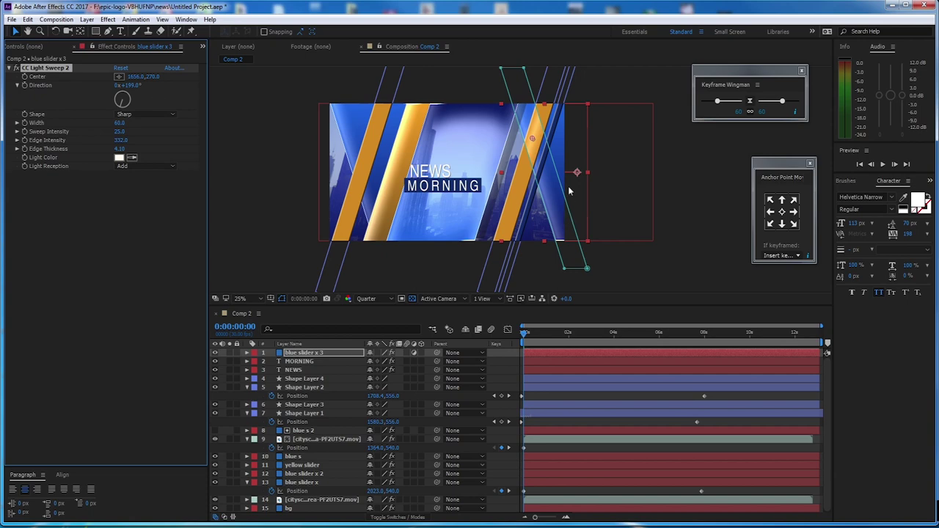
Step: Apply the Transform effect to the blue slider x 3 adjustment layer and set its Scale to 104
left_click(930, 180)
left_click(901, 194)
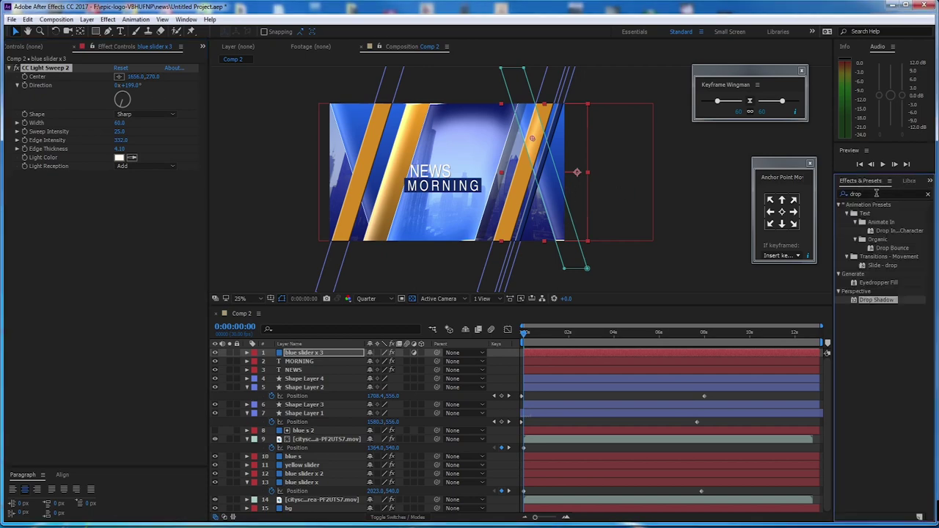
left_click_drag(876, 192, 801, 202)
type("tra")
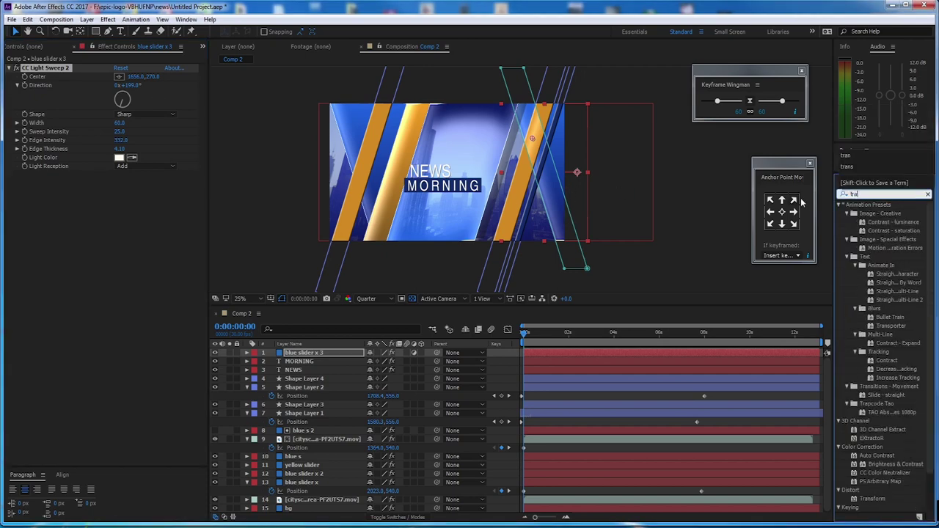
type("n")
double_click(873, 248)
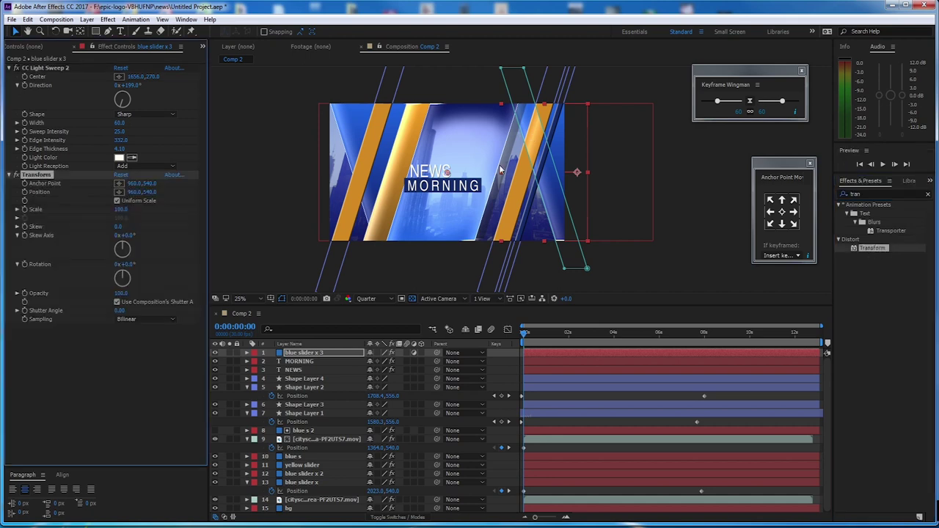
left_click_drag(122, 209, 124, 208)
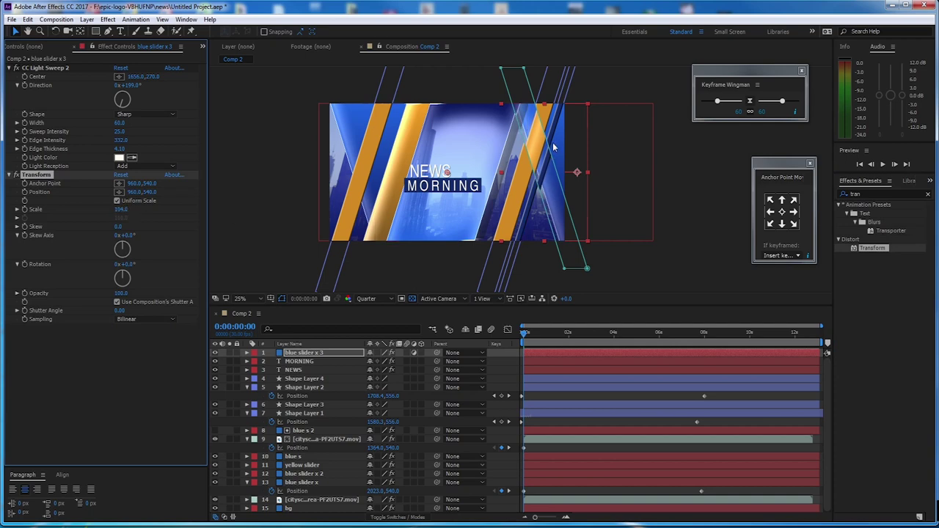
scroll(534, 120, "up", 1)
scroll(534, 120, "down", 1)
scroll(516, 162, "up", 1)
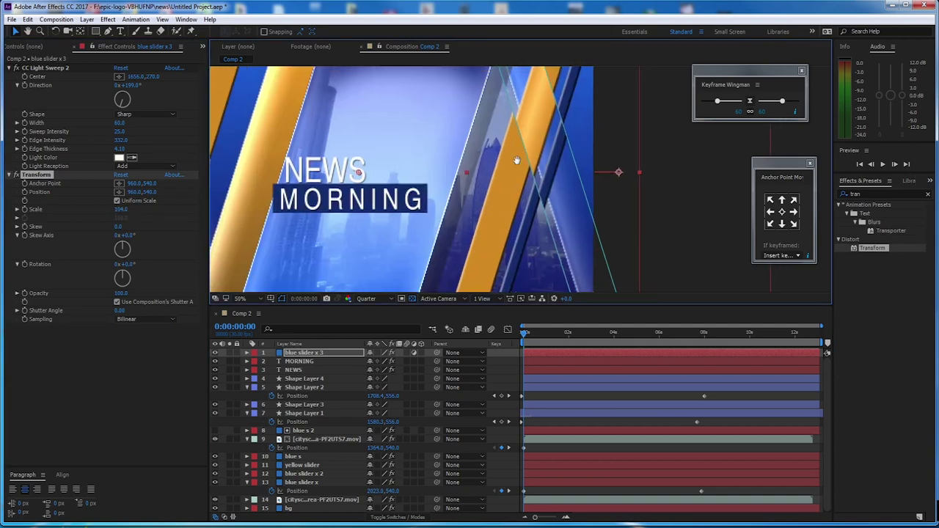
Step: Duplicate blue slider x 3 and make the copy a regular layer by switching off its adjustment layer setting
left_click(321, 355)
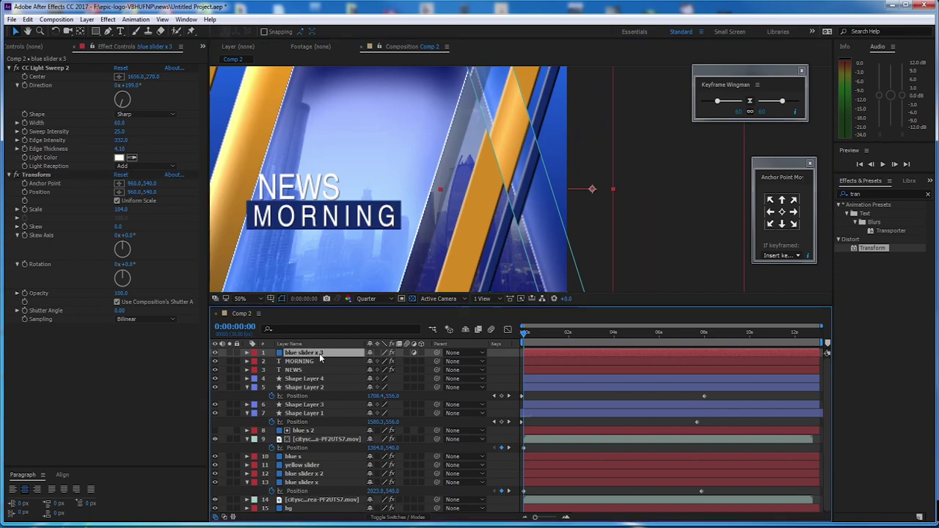
key("ctrl+d")
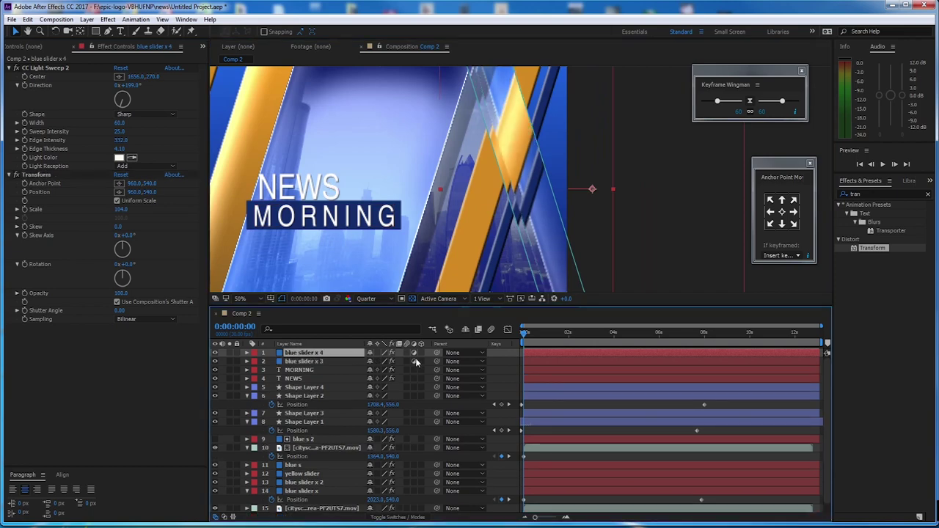
left_click(414, 353)
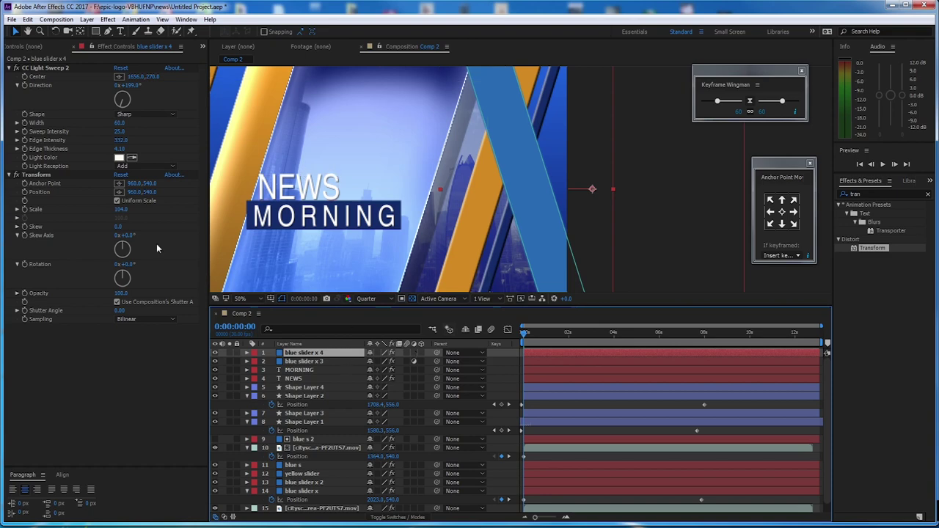
Step: Find the Bevel Alpha effect and apply it to the blue slider x 4 strip
left_click(864, 193)
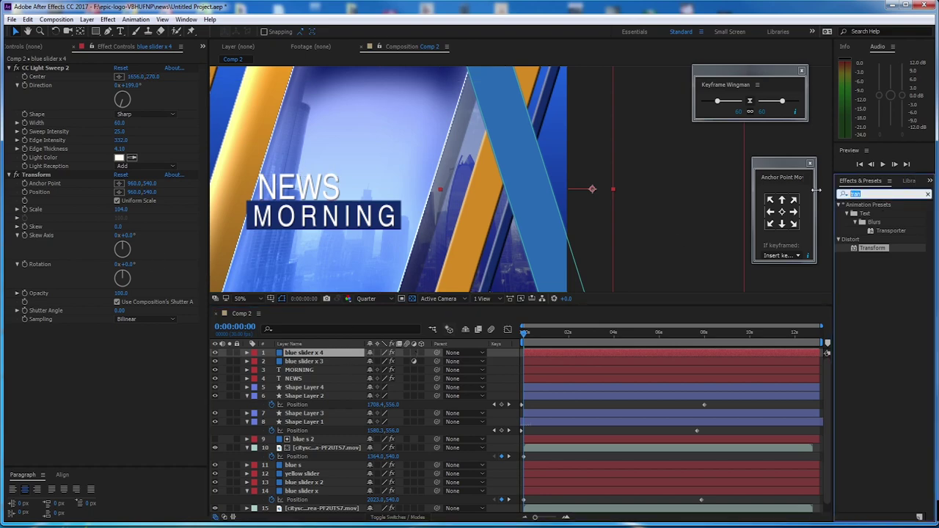
type("bev")
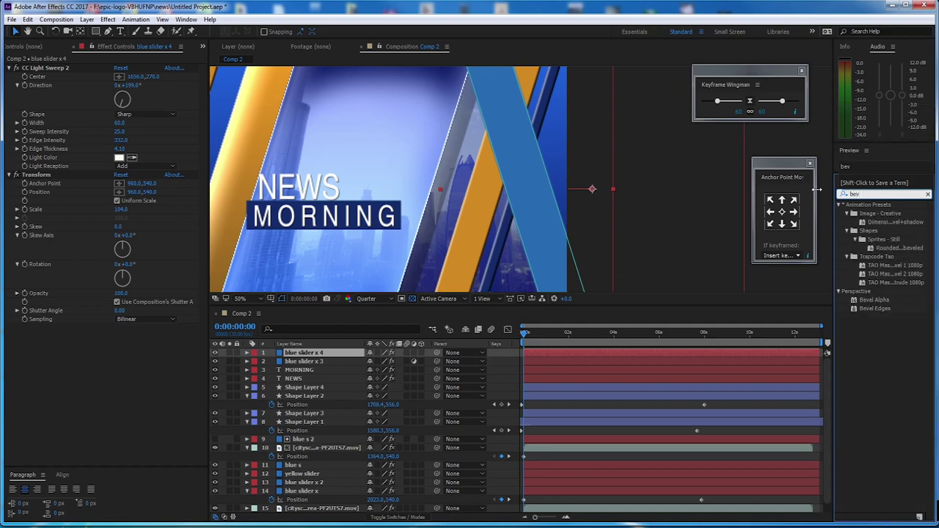
left_click(882, 300)
left_click_drag(881, 303, 559, 206)
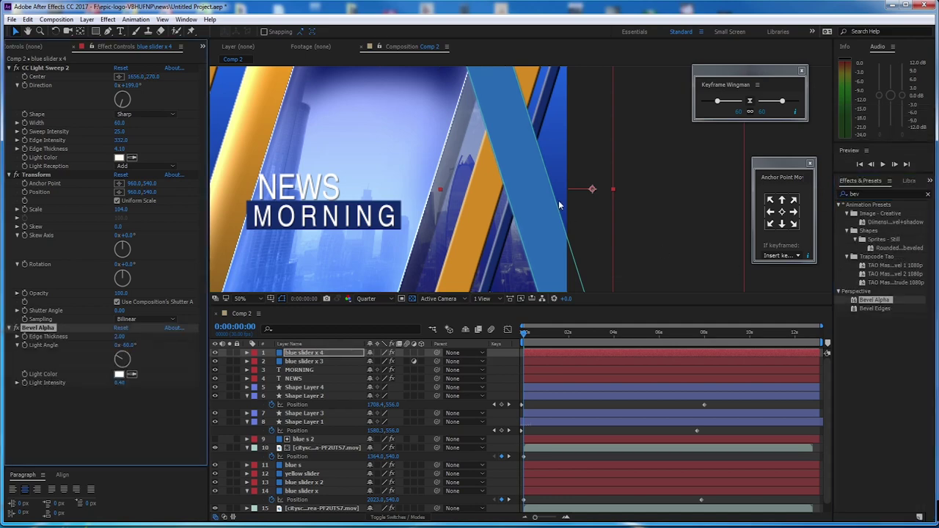
left_click(308, 354)
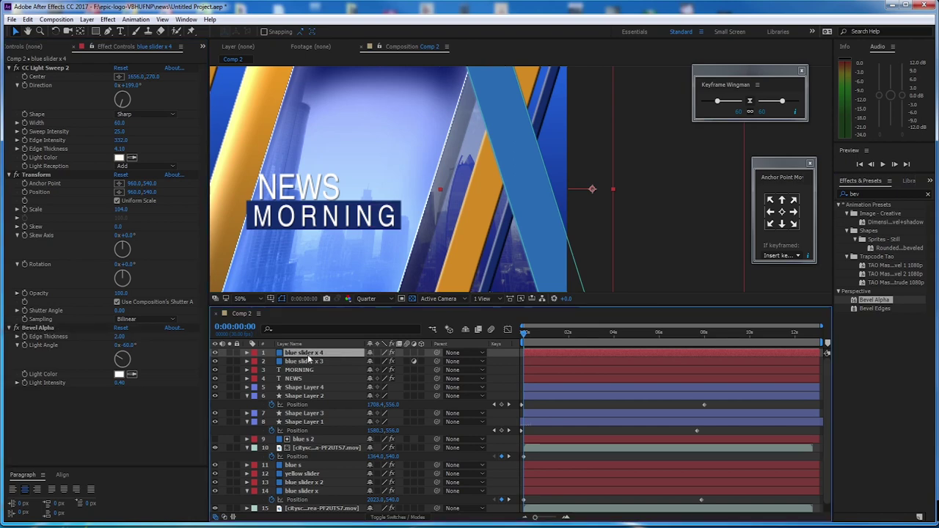
Step: Set the preview resolution to Full and, with blue slider x 4 temporarily soloed, set the Bevel Alpha edge thickness to 7.60
left_click(230, 353)
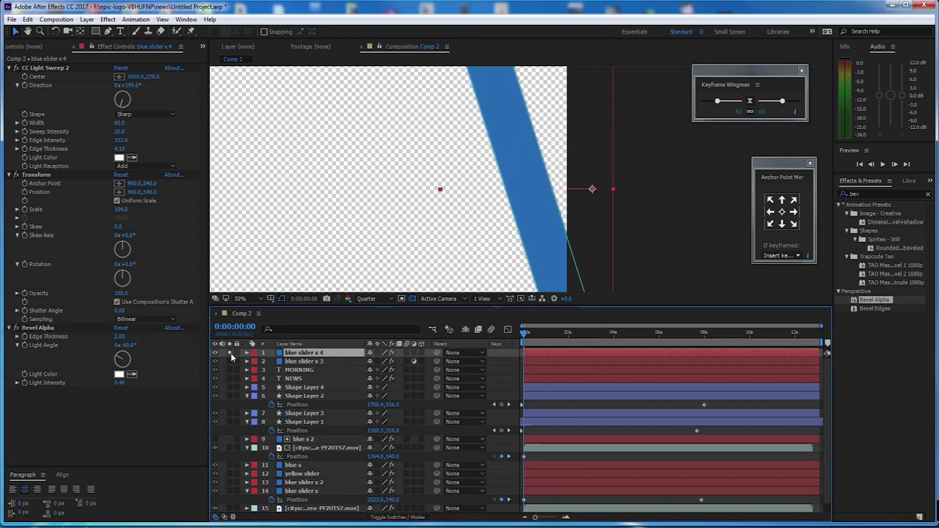
left_click(367, 298)
left_click(374, 325)
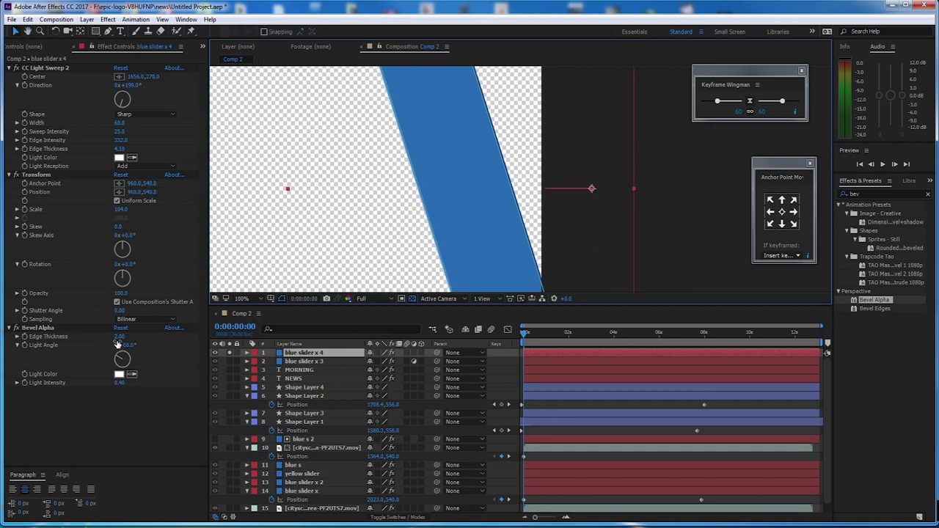
left_click_drag(123, 336, 149, 338)
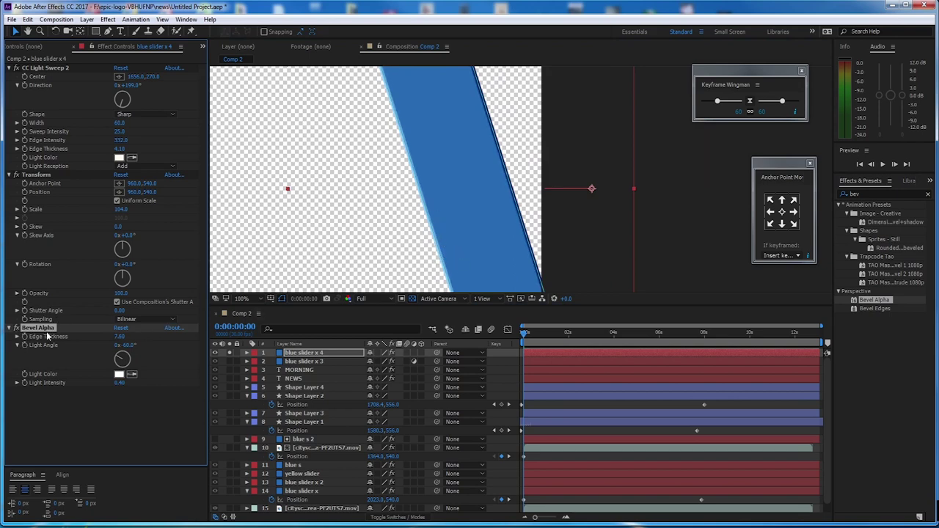
left_click(233, 353)
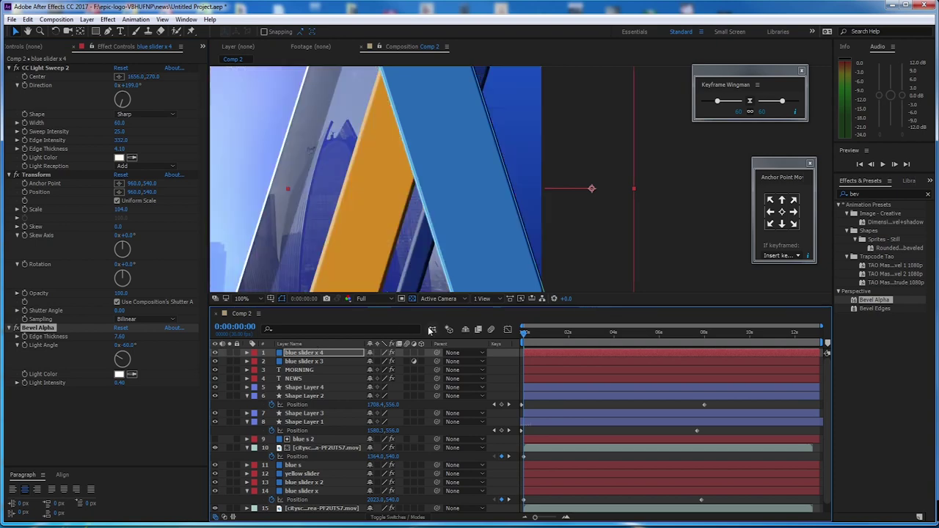
Step: Set blue slider x 4's blending mode to Lighten and inspect the slanted strip in the composition
left_click(339, 352)
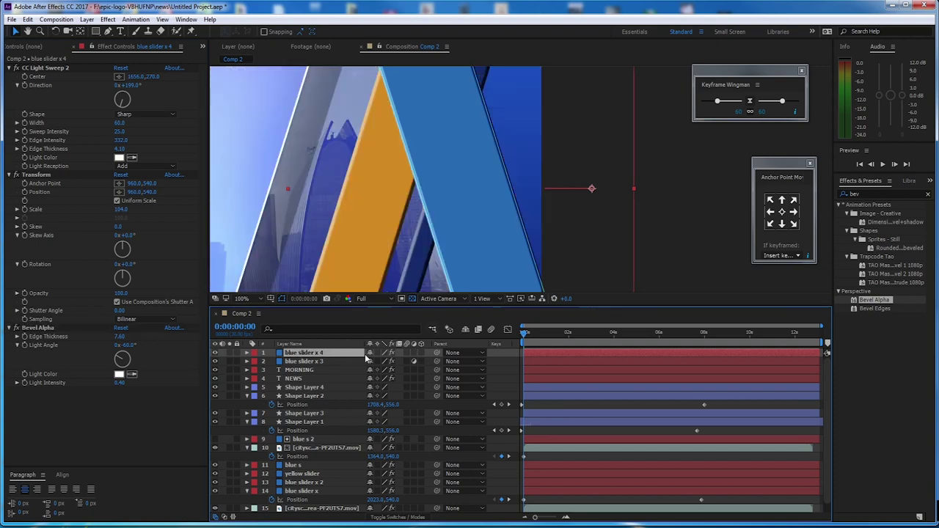
left_click(408, 518)
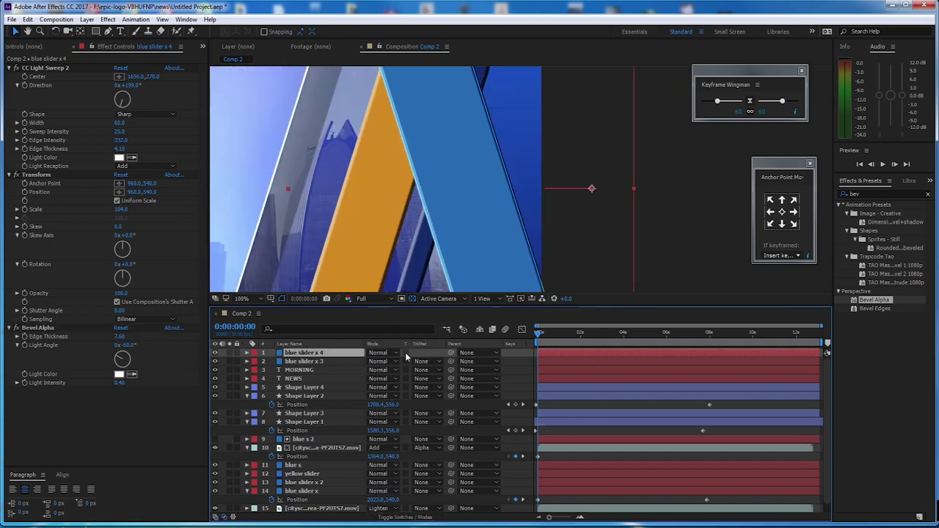
left_click(395, 353)
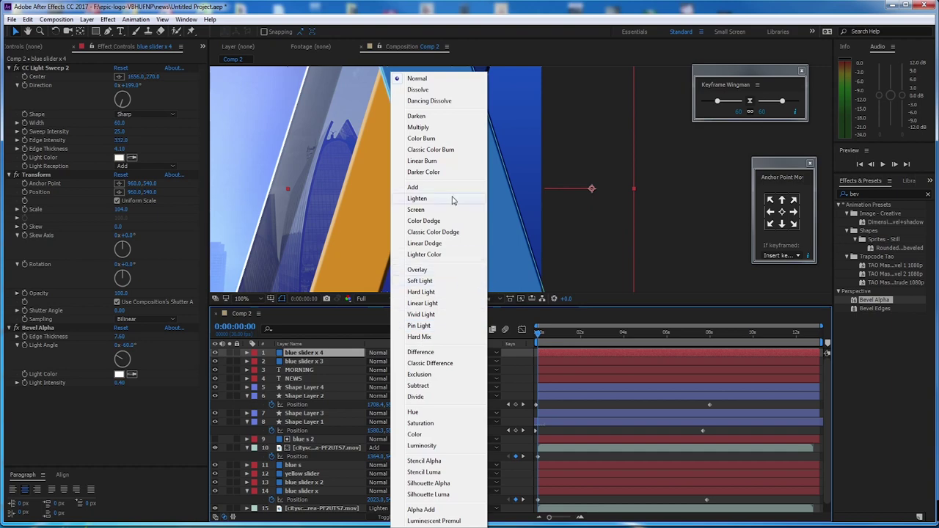
left_click(417, 198)
scroll(465, 191, "down", 4)
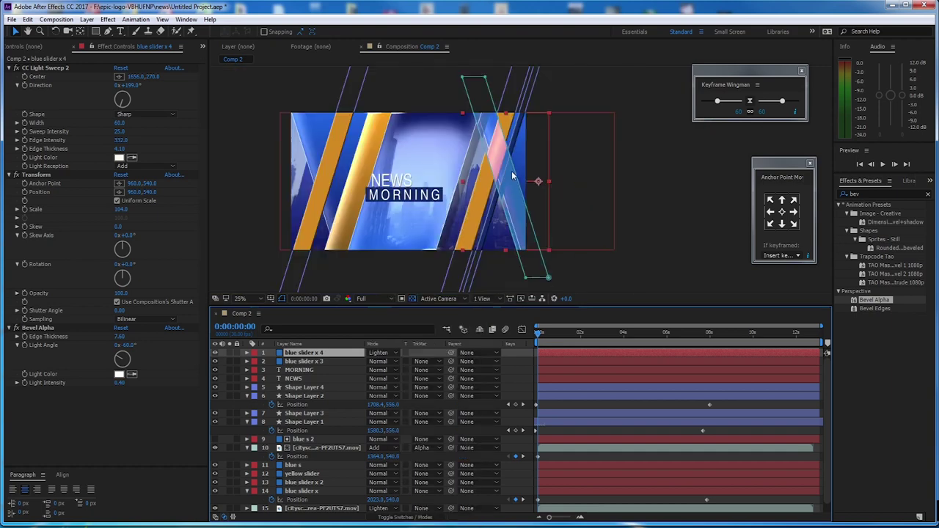
scroll(512, 176, "up", 4)
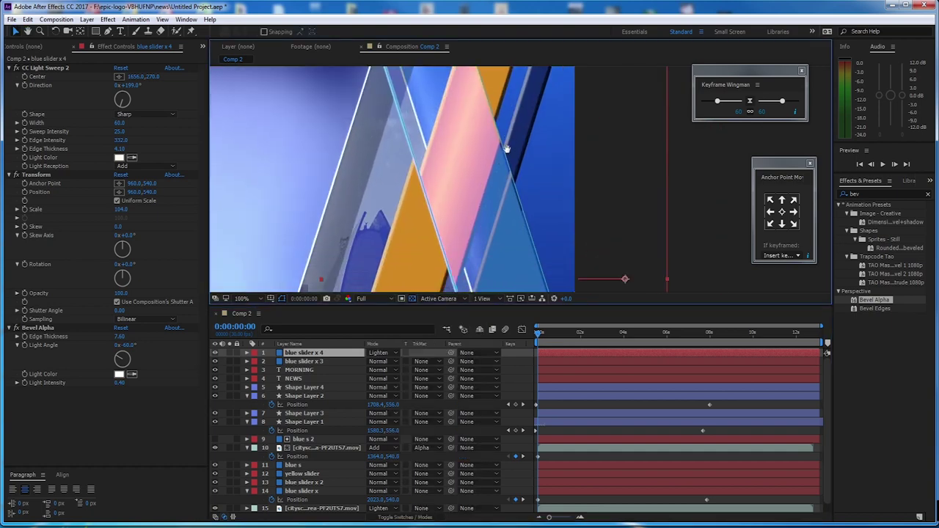
left_click_drag(507, 149, 514, 121)
left_click(327, 351)
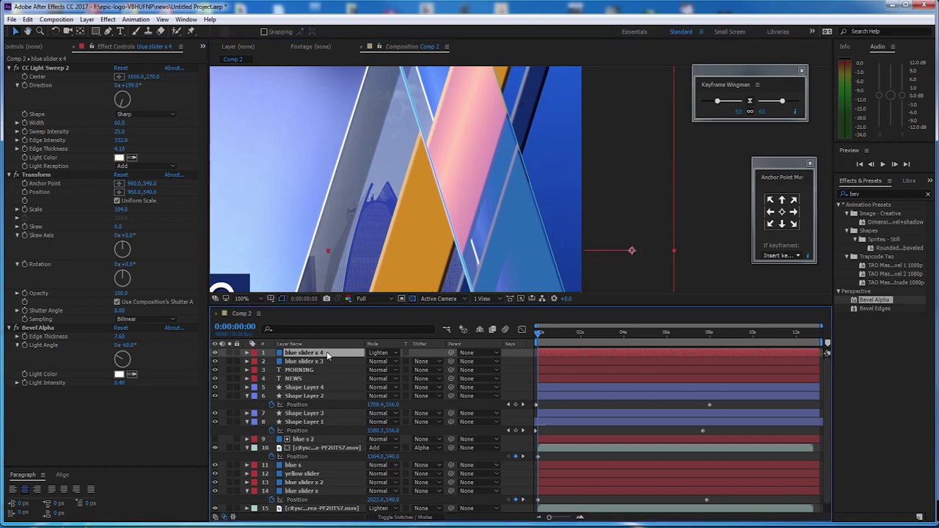
Step: Lower the opacity of the blue slider x 4 layer to 77%
key("t")
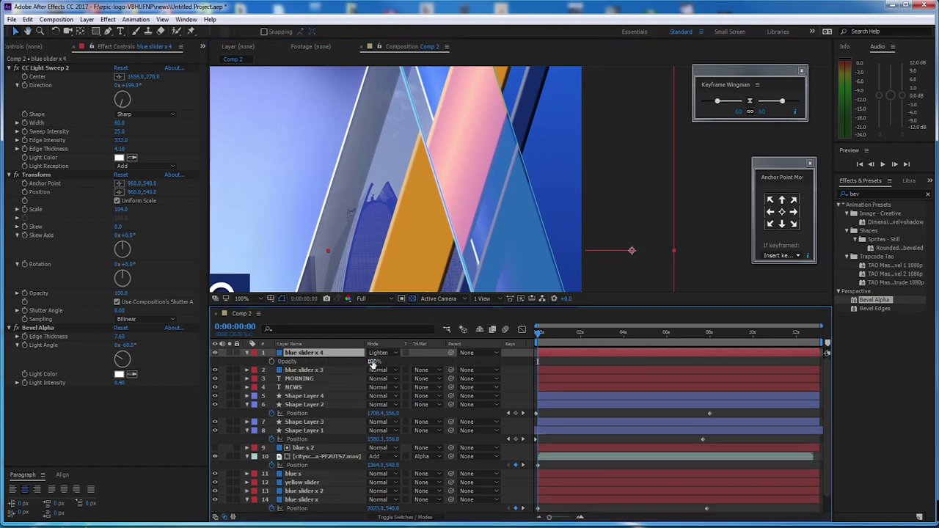
left_click_drag(374, 362, 364, 362)
scroll(523, 189, "down", 2)
scroll(511, 235, "down", 2)
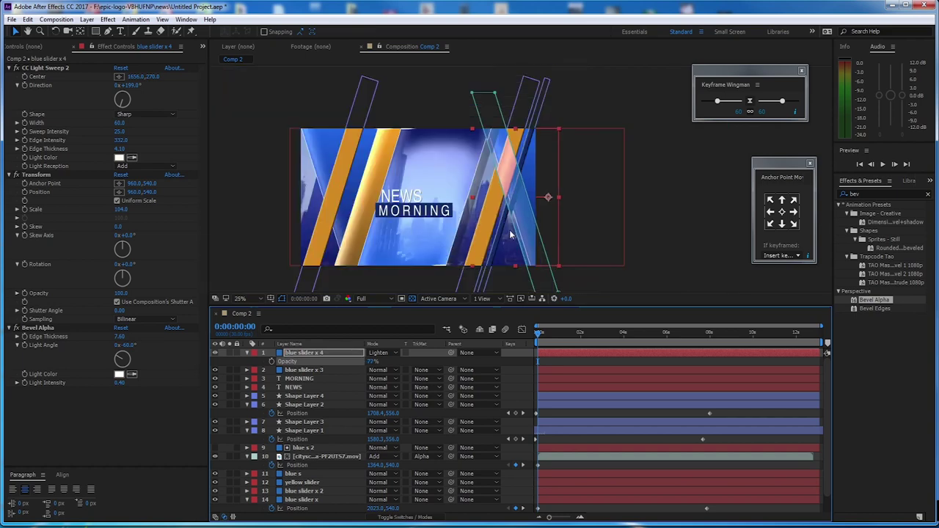
scroll(521, 169, "up", 2)
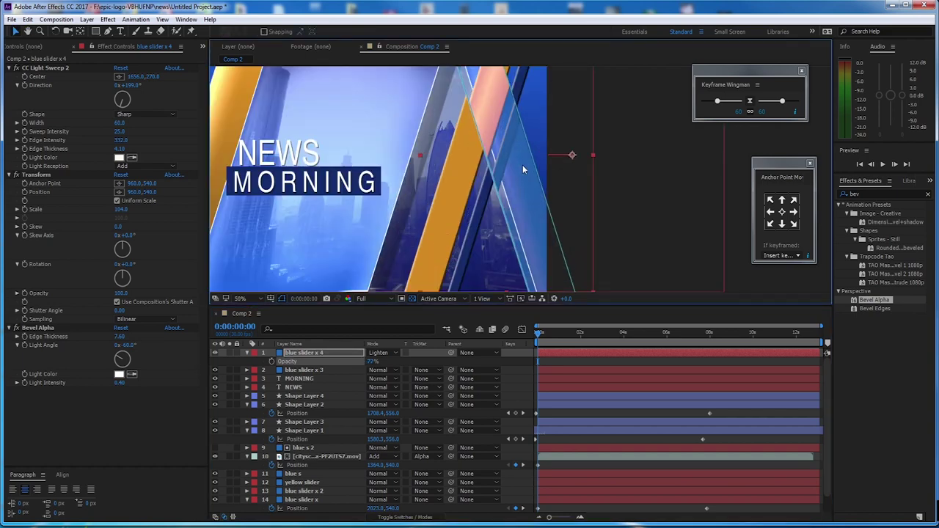
left_click(334, 355)
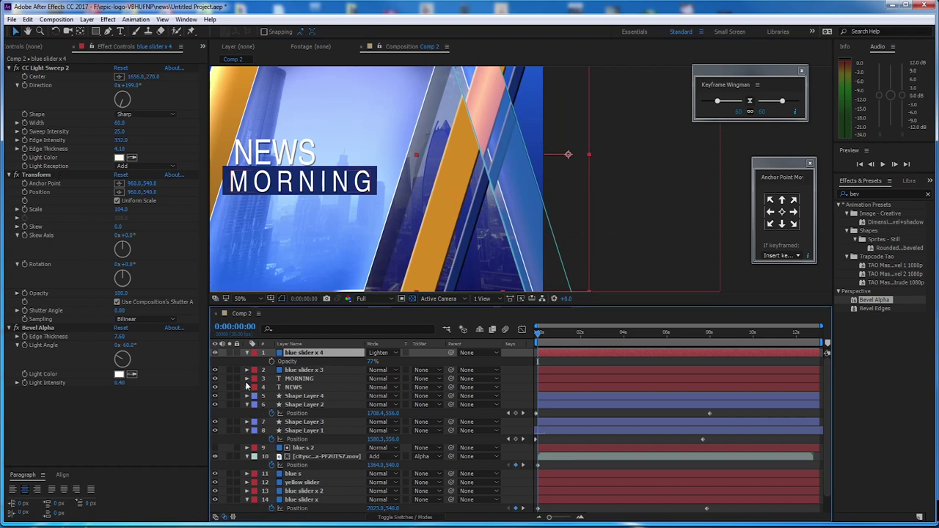
Step: Set the CC Light Sweep on blue slider x 3 to a direction of 173° and a sweep intensity of 56
left_click(297, 371)
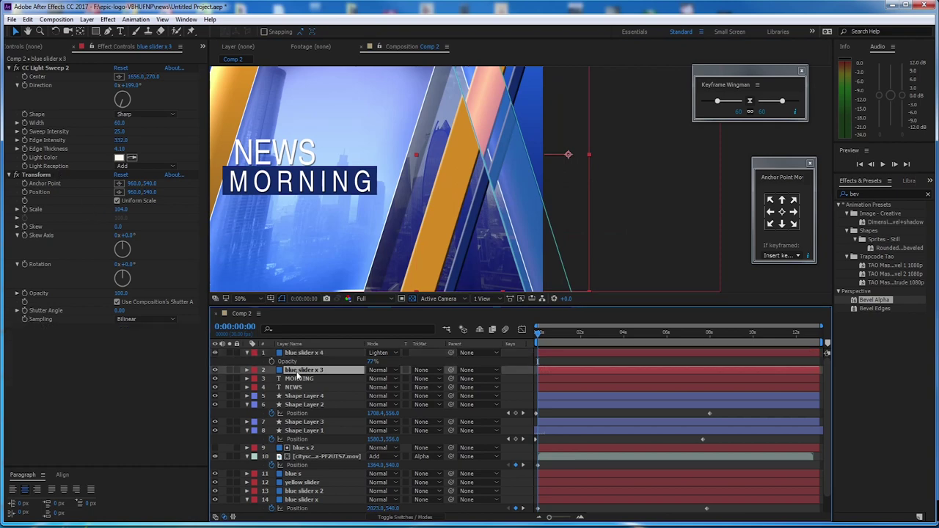
left_click(38, 68)
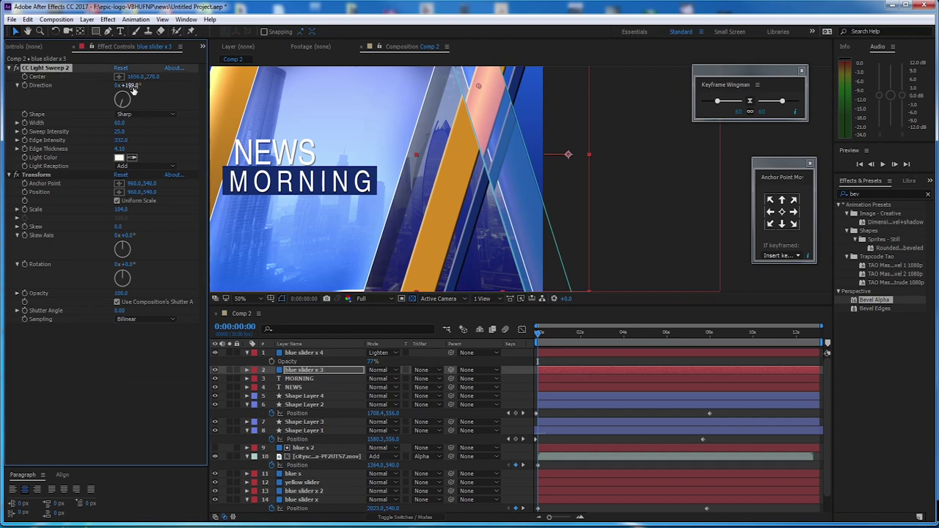
left_click_drag(133, 87, 125, 93)
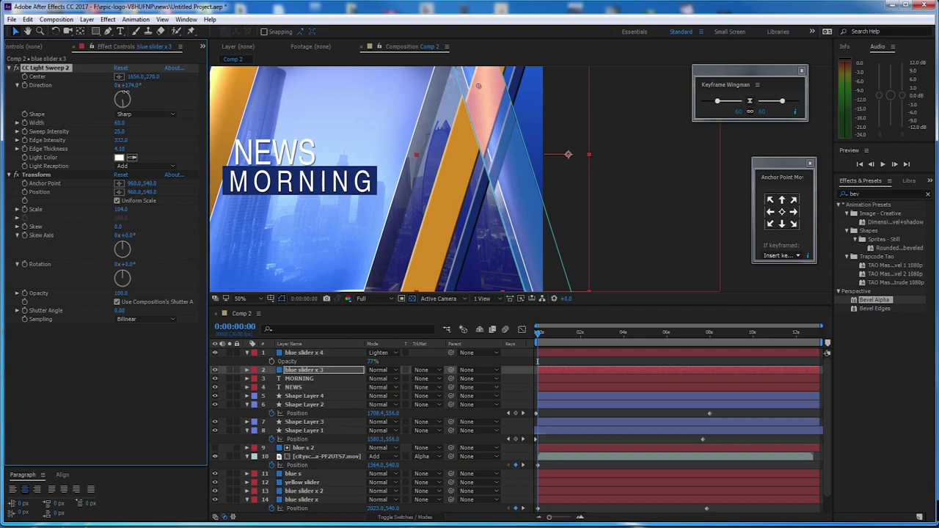
left_click_drag(523, 150, 583, 194)
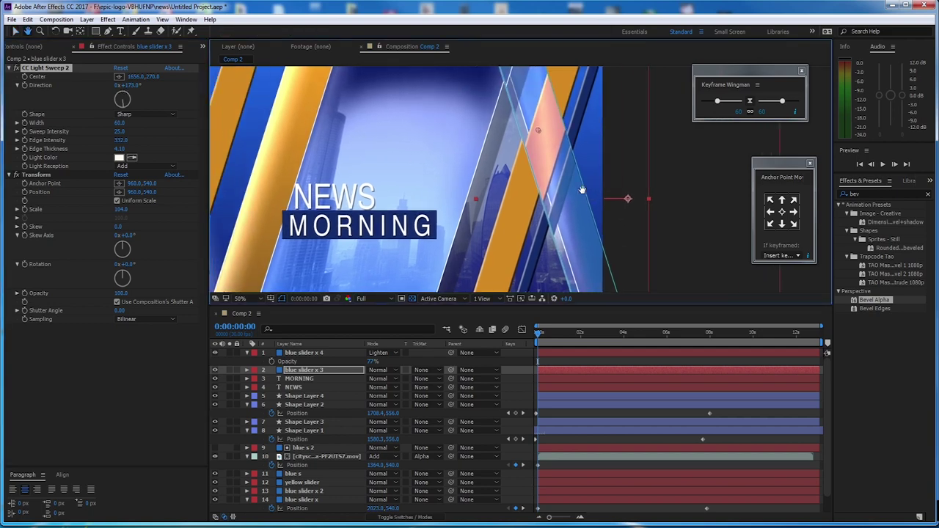
mouse_move(121, 131)
left_mouse_down()
mouse_move(141, 131)
mouse_move(132, 134)
left_mouse_up()
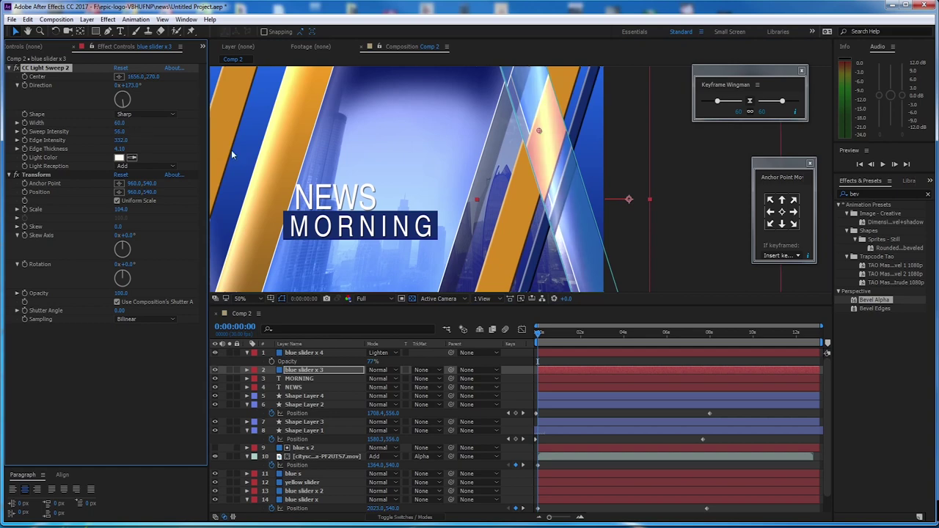
Step: Deselect the layers and preview the start of Comp 2 to examine the light sweep on the crossing glass sliders
scroll(622, 220, "down", 2)
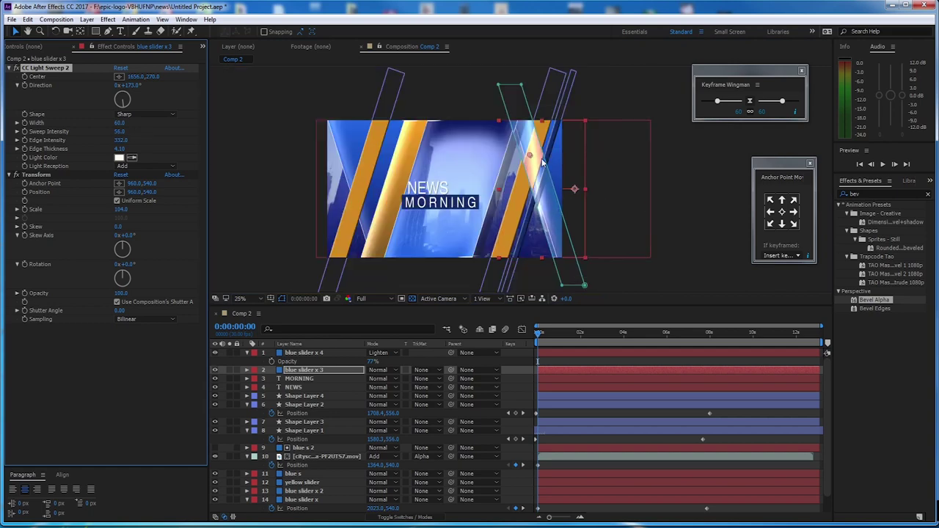
scroll(544, 160, "up", 2)
left_click_drag(556, 142, 541, 143)
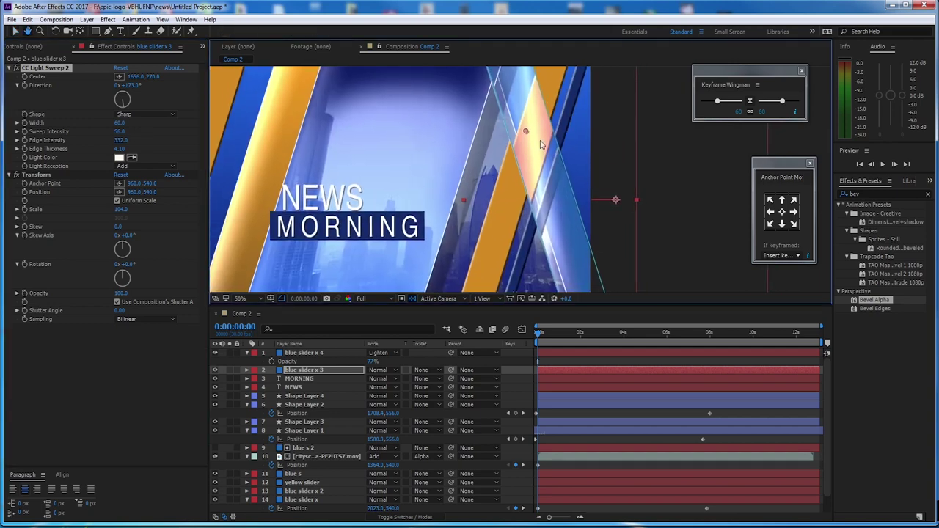
key("comma")
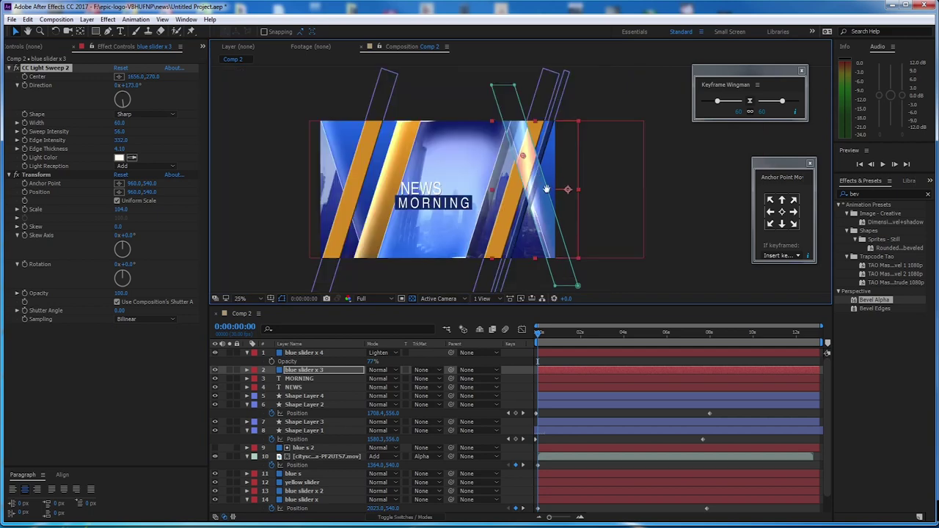
left_click(682, 252)
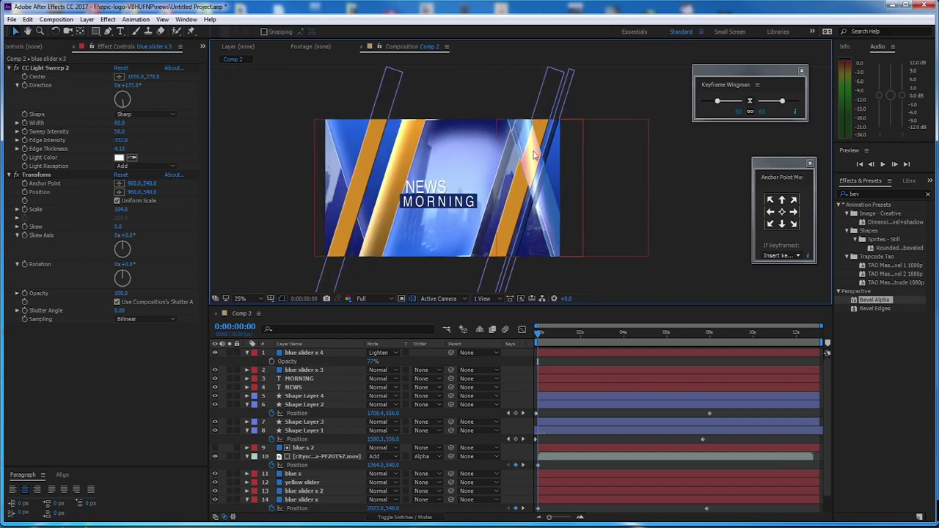
key("space")
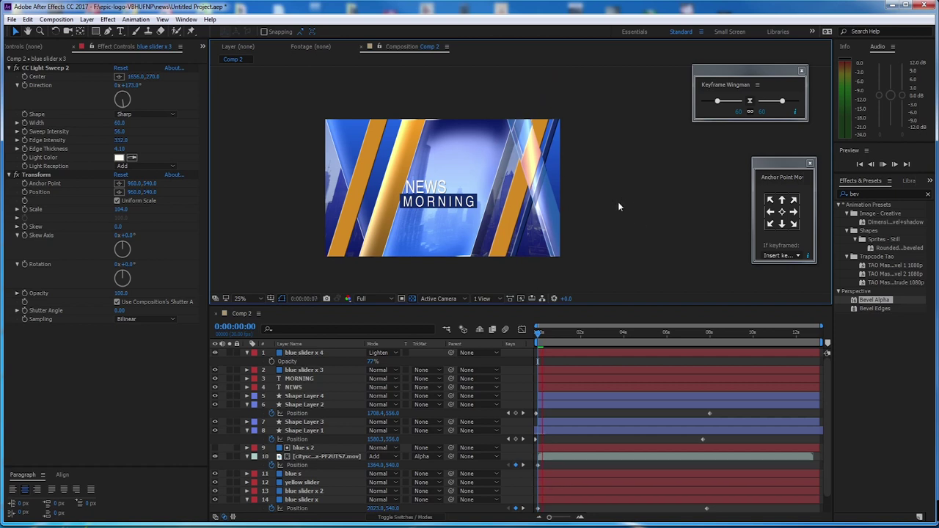
key("space")
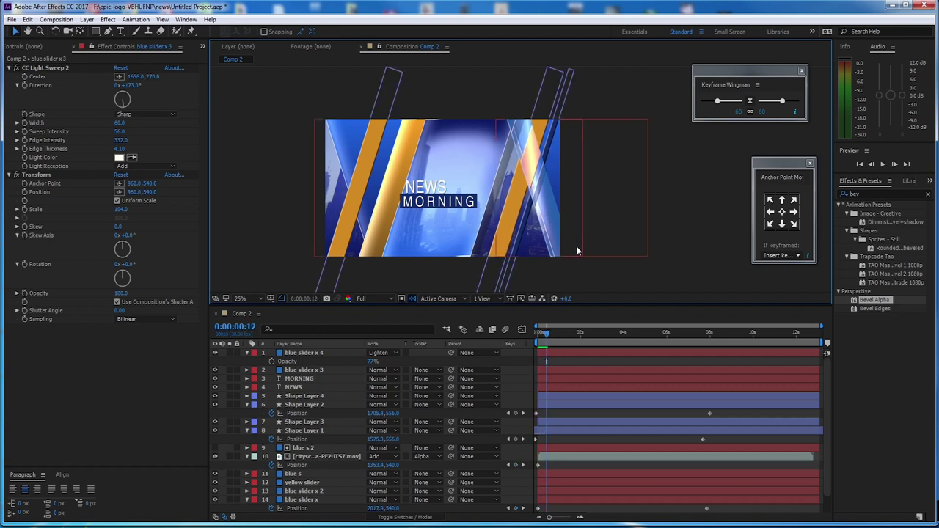
key("space")
key("space")
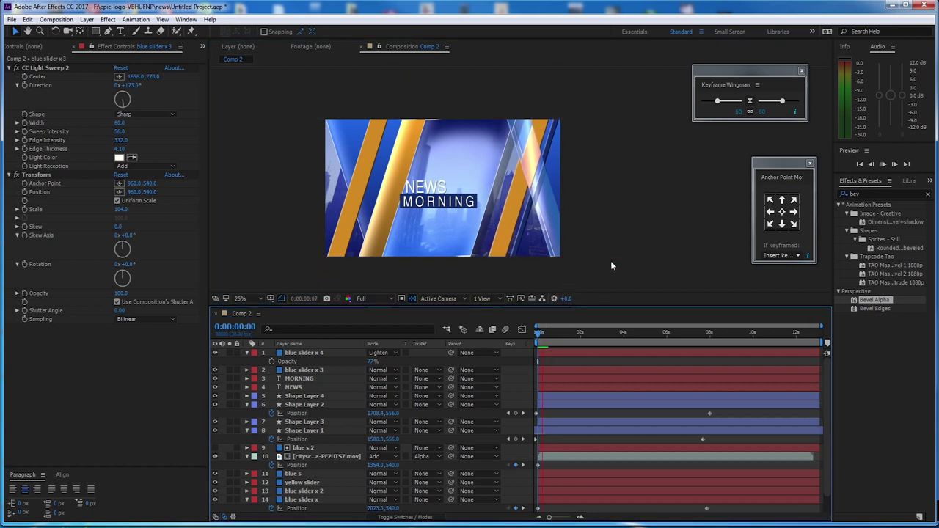
key("space")
scroll(567, 200, "up", 2)
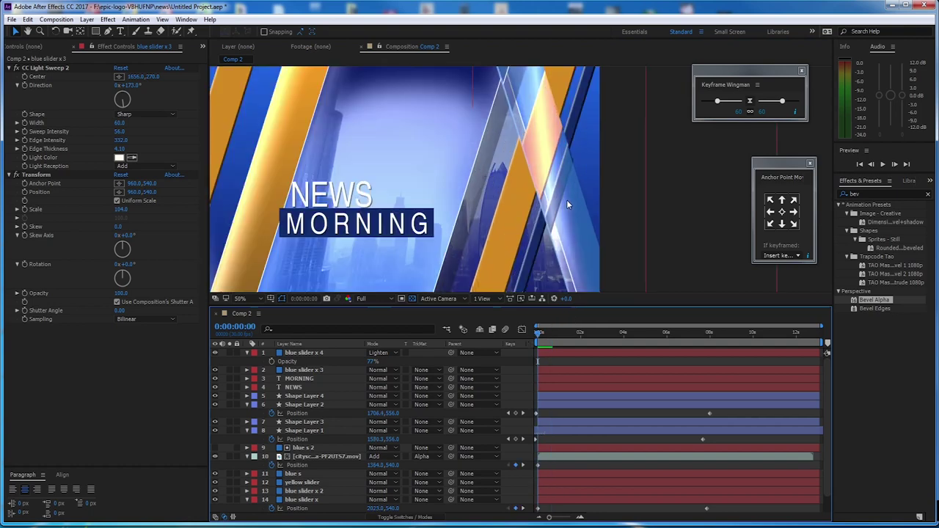
scroll(565, 205, "down", 4)
Step: Set the position keyframes of blue slider x 4 and blue slider x 3 at 0:00:07:26 to 1755.0, 540.0
left_click(318, 354)
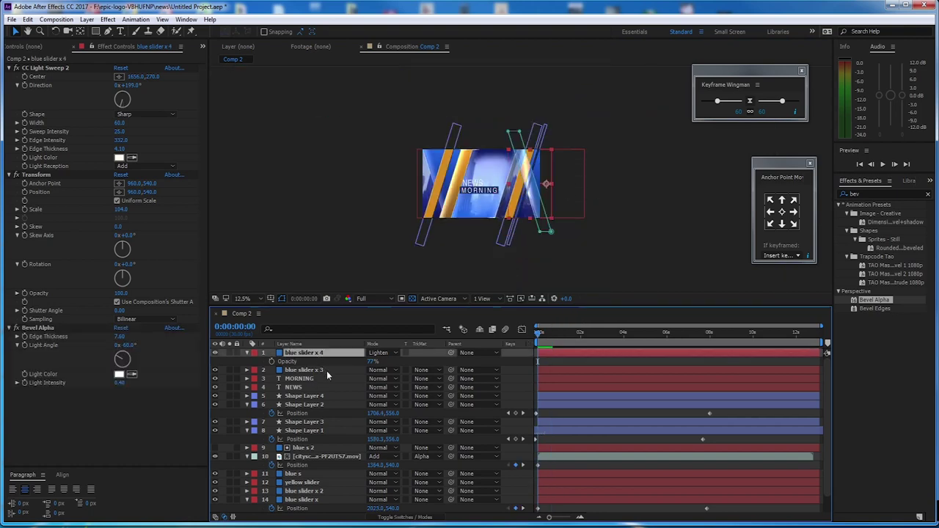
left_click(325, 370)
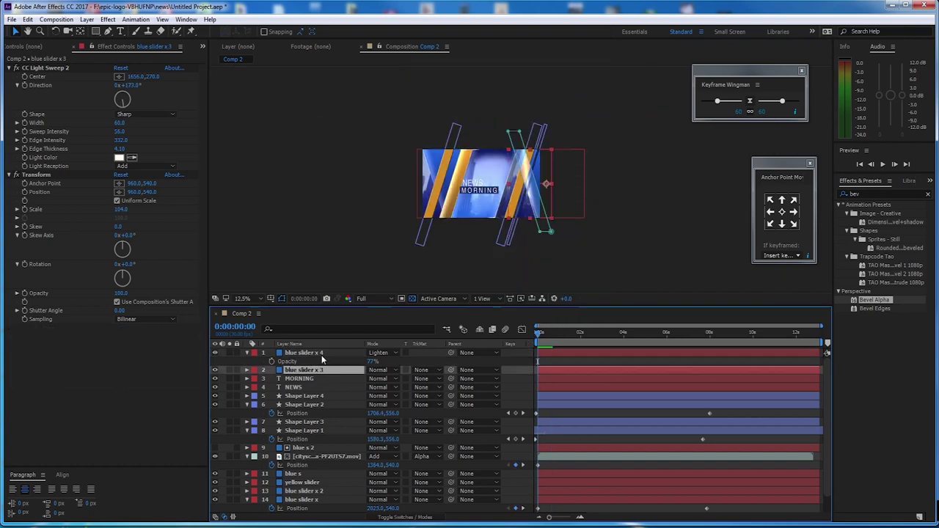
left_click(322, 355, "ctrl")
key("p")
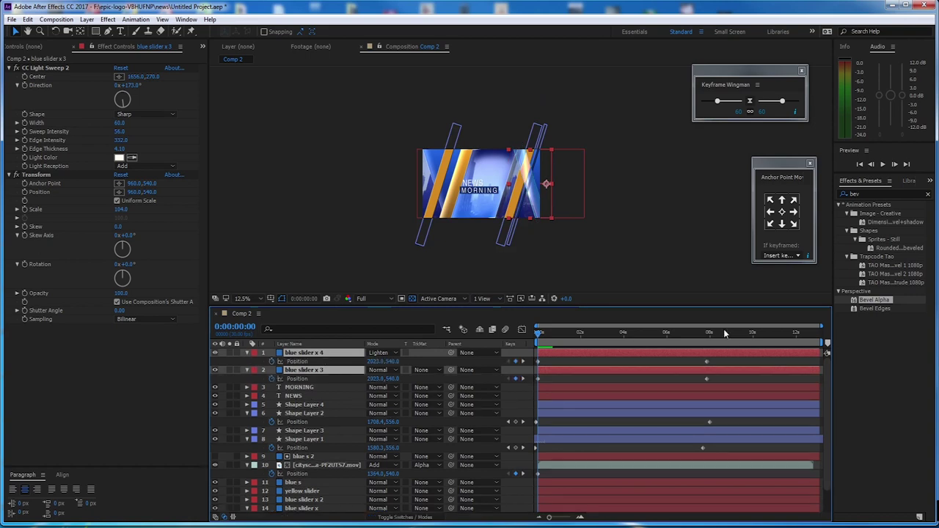
left_click_drag(539, 333, 579, 333)
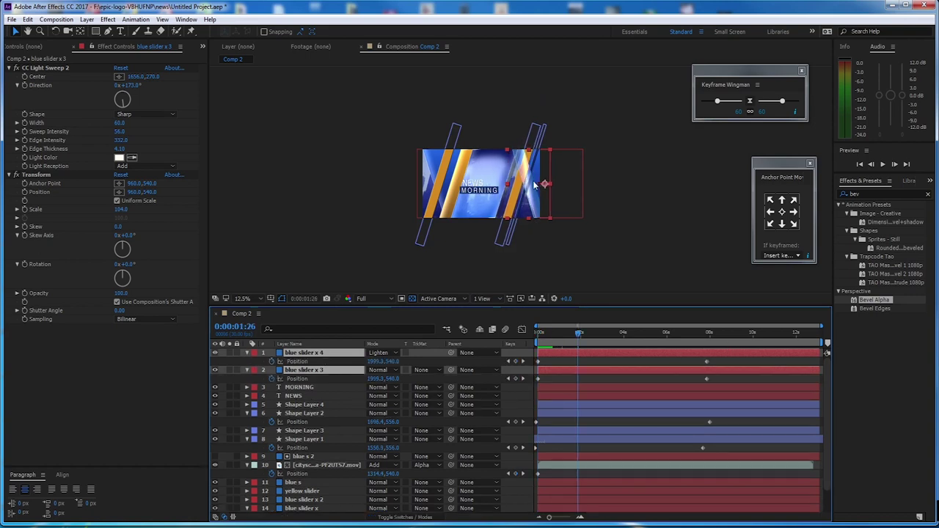
key("period")
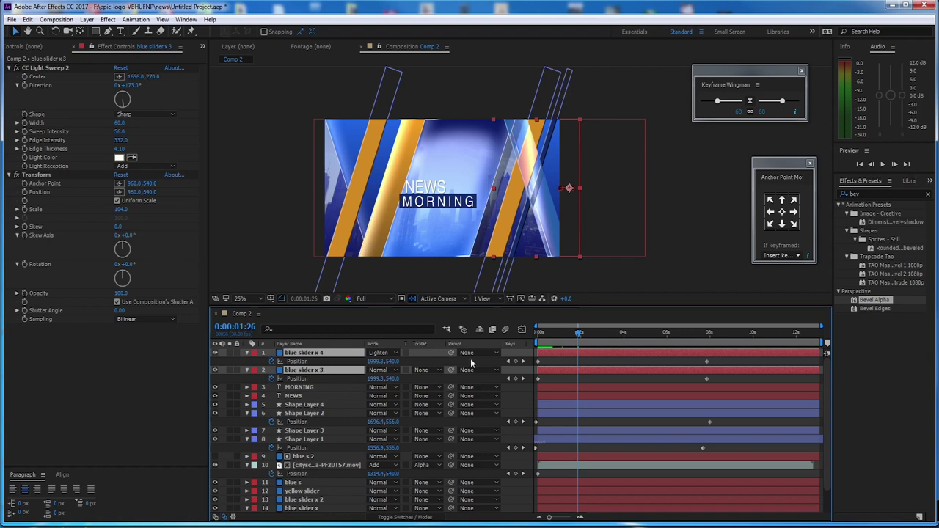
left_click_drag(580, 334, 623, 334)
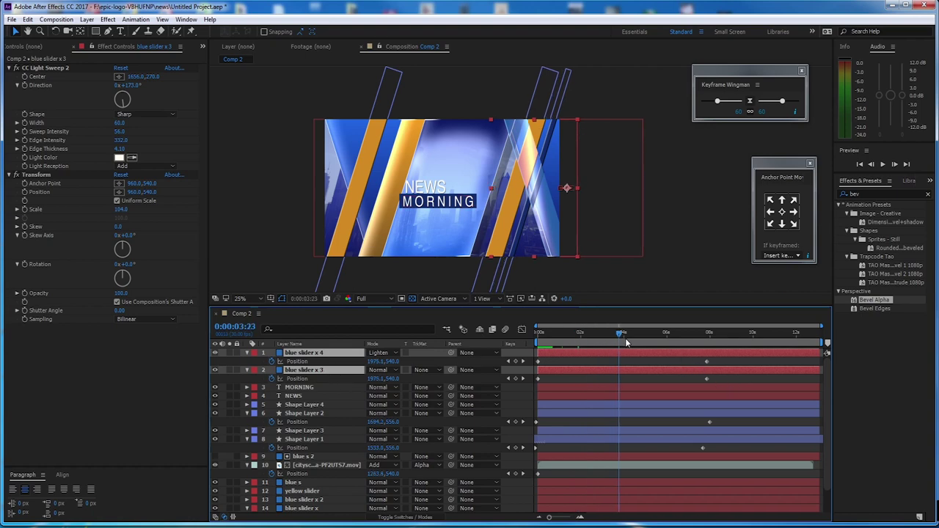
left_click_drag(699, 359, 707, 384)
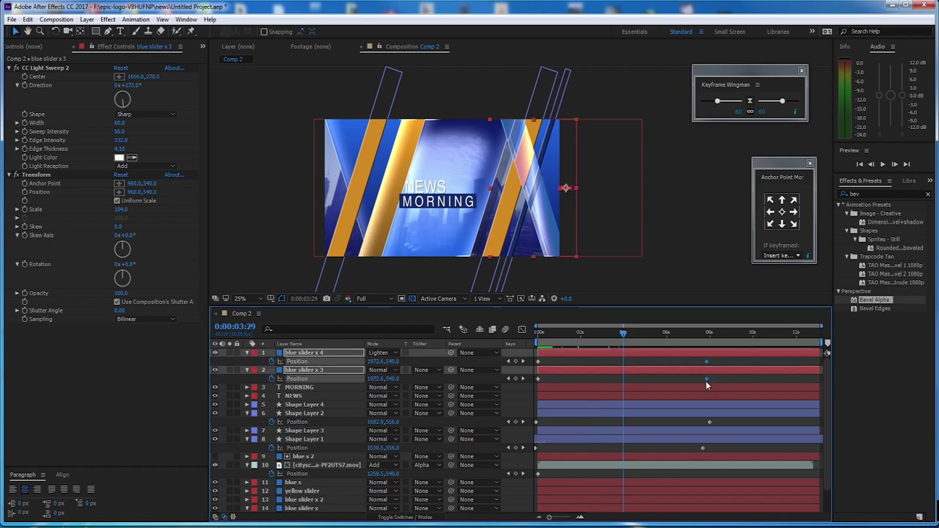
left_click_drag(628, 334, 707, 334)
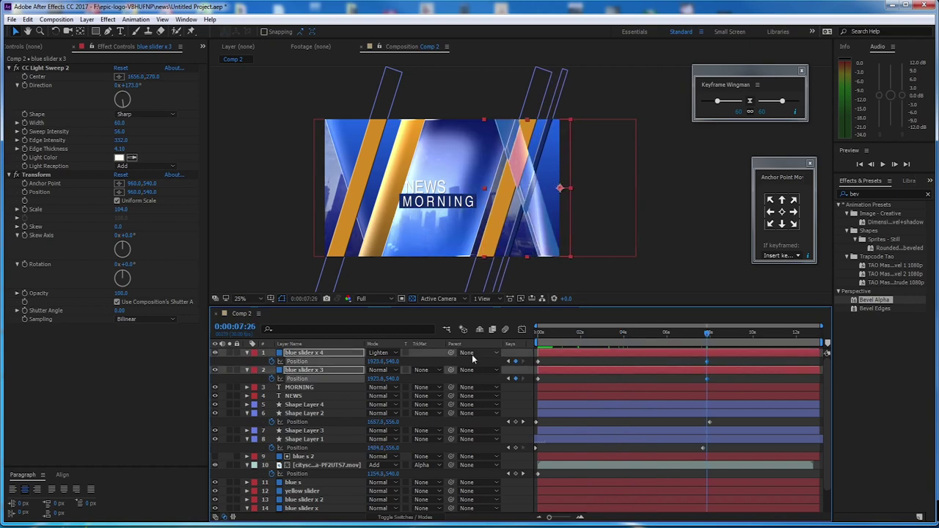
left_click_drag(374, 361, 286, 353)
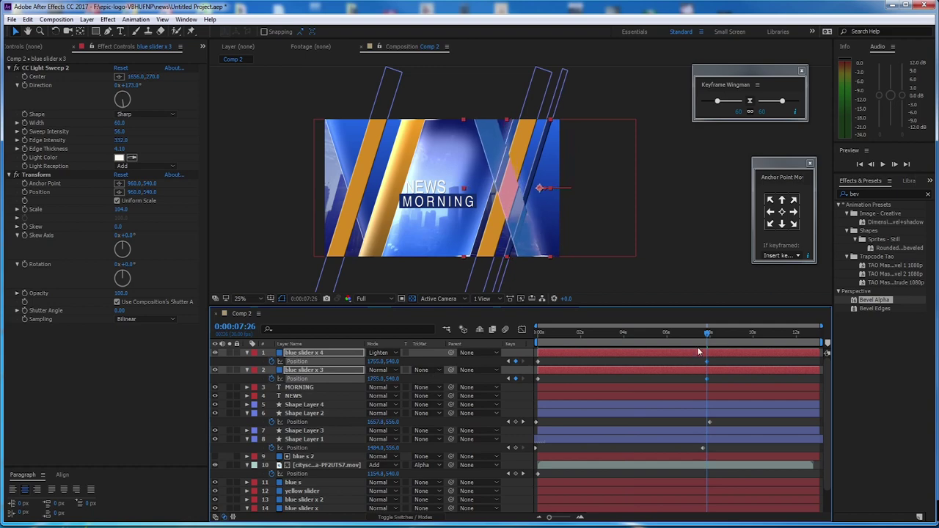
Step: Move the ending position keyframes of both blue sliders to about 10 seconds and preview the slower motion
key("Home")
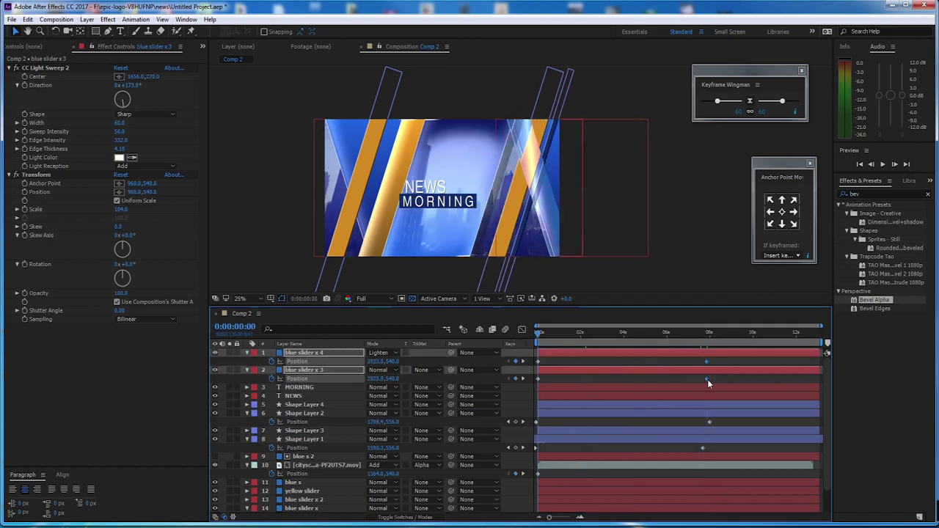
left_click_drag(707, 379, 752, 379)
key("space")
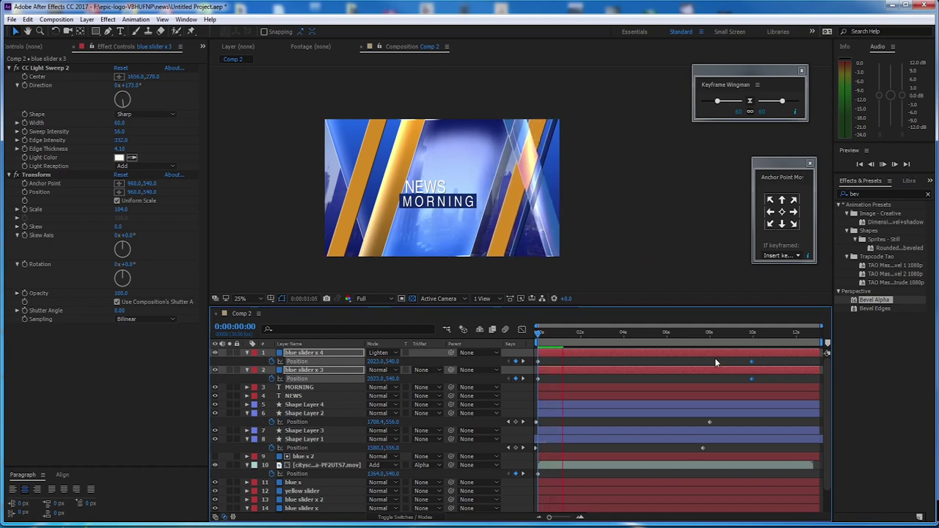
key("space")
left_click(684, 363)
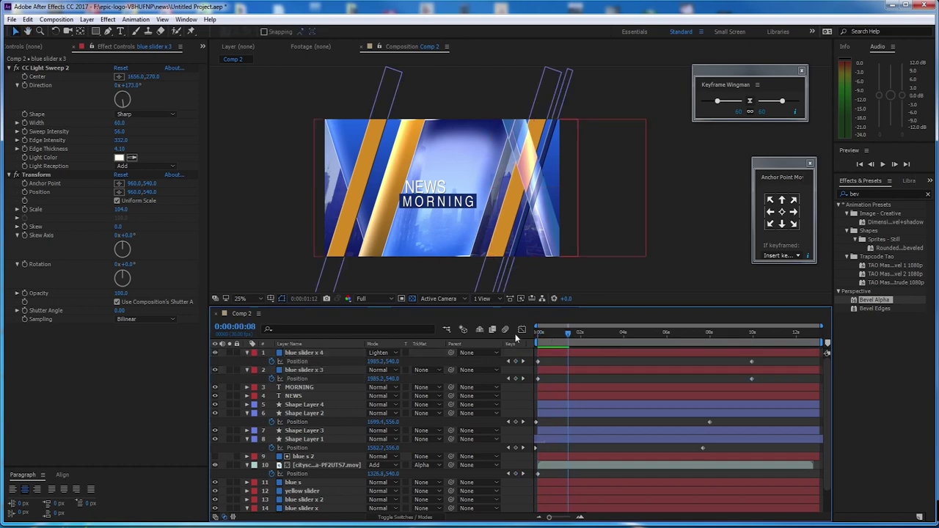
key("space")
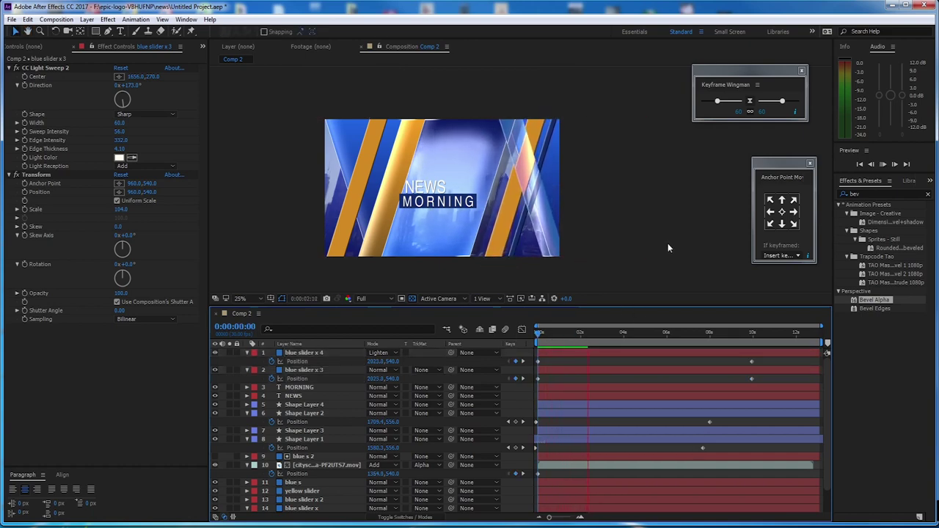
key("space")
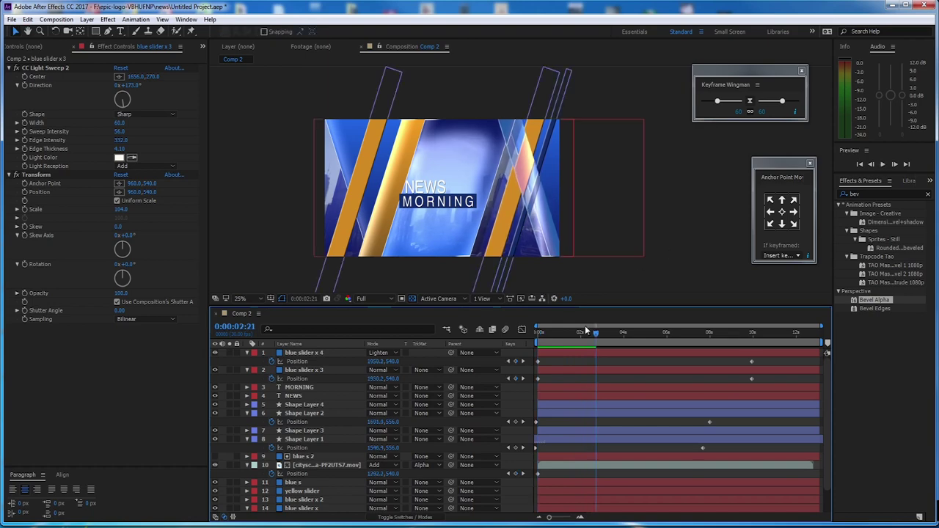
left_click(617, 344)
left_click_drag(618, 345, 641, 346)
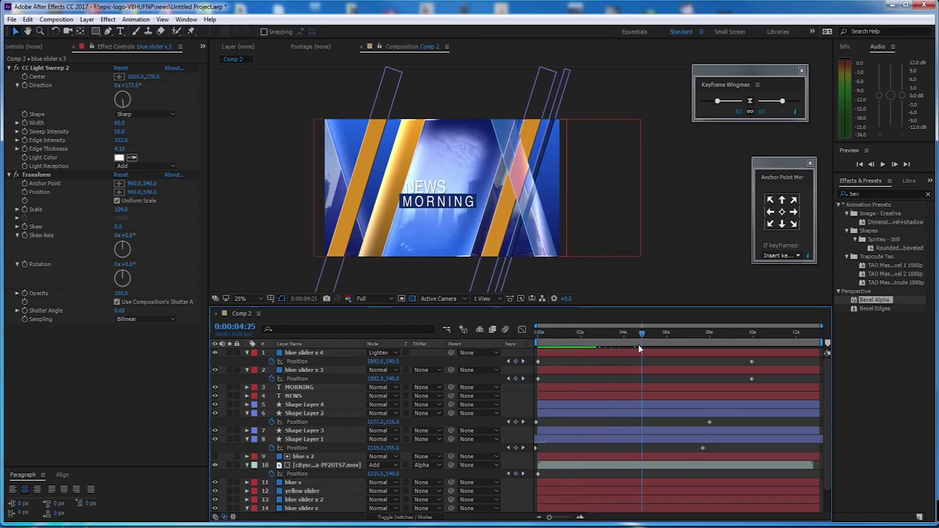
Step: Add a position keyframe to the NEWS text layer at 0:00:00:00
scroll(513, 208, "down", 1)
scroll(501, 188, "up", 1)
key("space")
left_click_drag(493, 186, 510, 181)
scroll(441, 182, "up", 2)
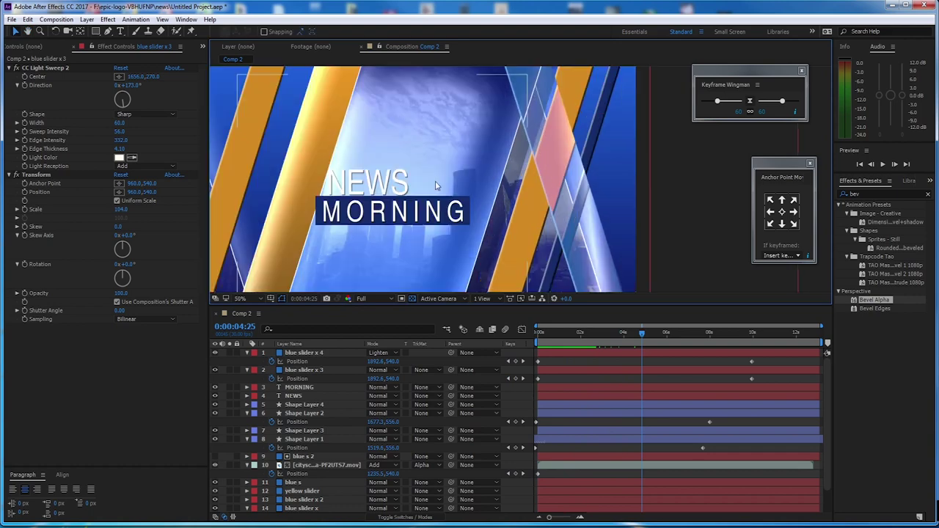
left_click(475, 184)
left_click_drag(650, 337, 532, 392)
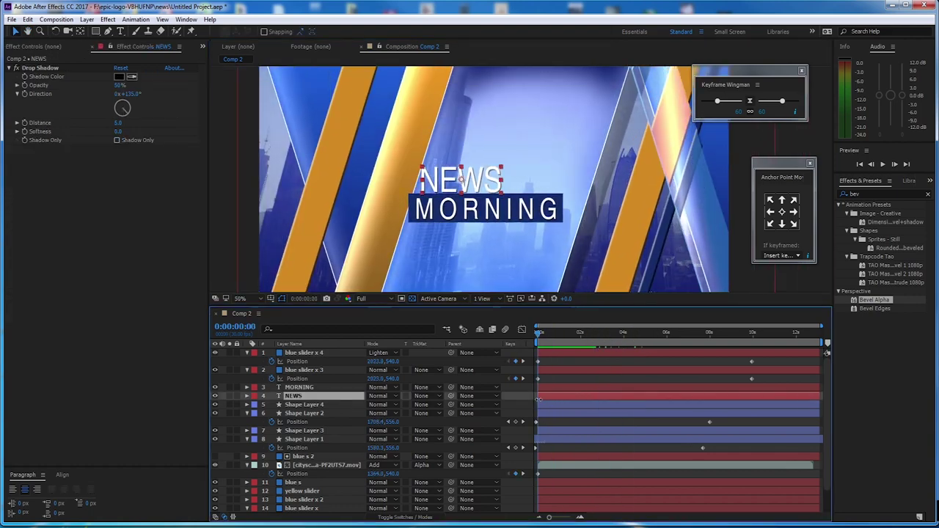
key("alt+shift+p")
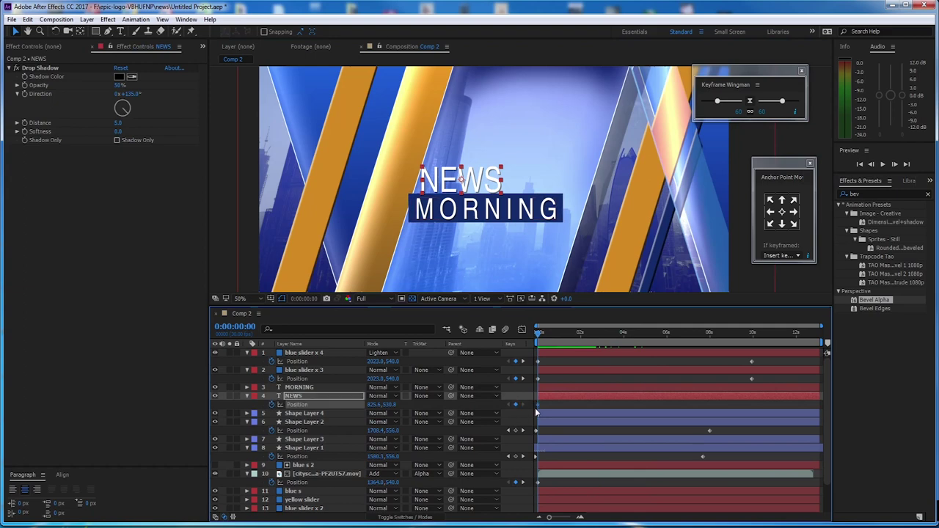
Step: Animate the NEWS text from X 443.6 at 0:00:00:00 to its original spot at 1 second, easing both keyframes and slightly trimming the layer's start
key("space")
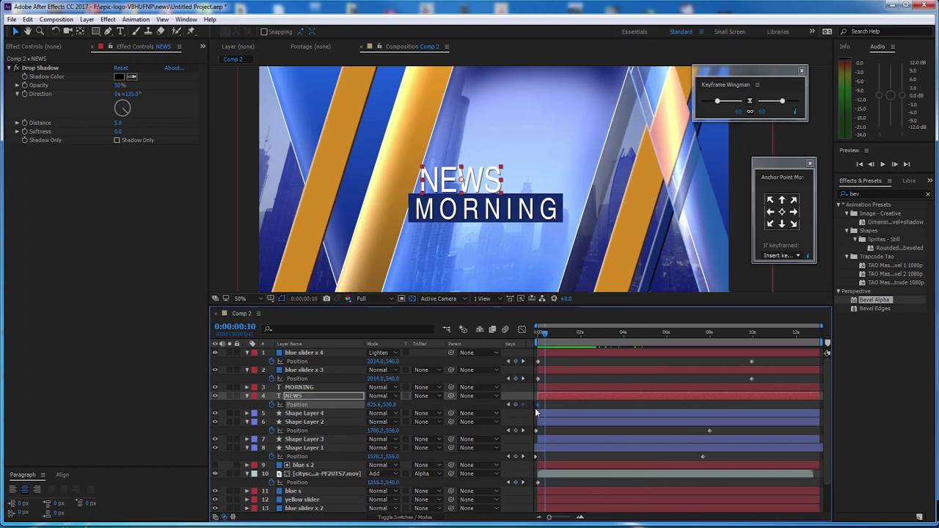
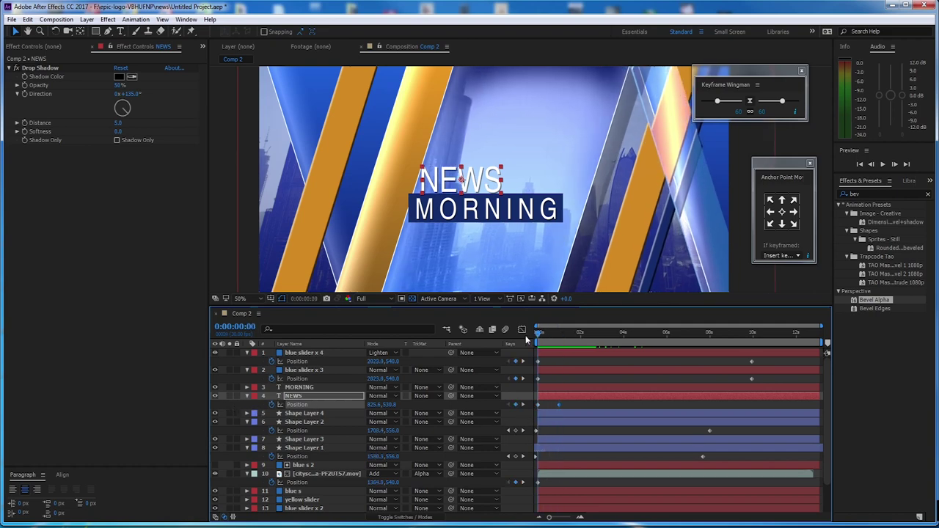
key("space")
left_click_drag(202, 399, 181, 399)
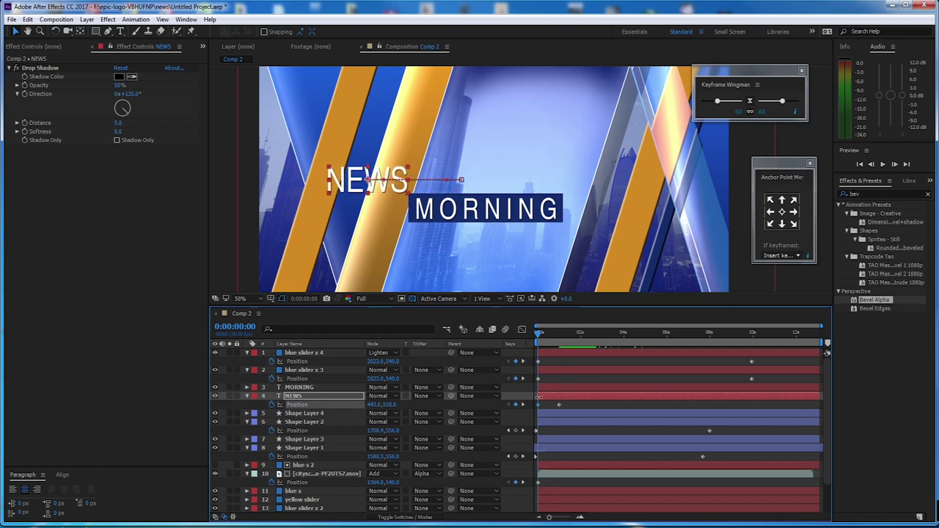
left_click_drag(538, 397, 537, 408)
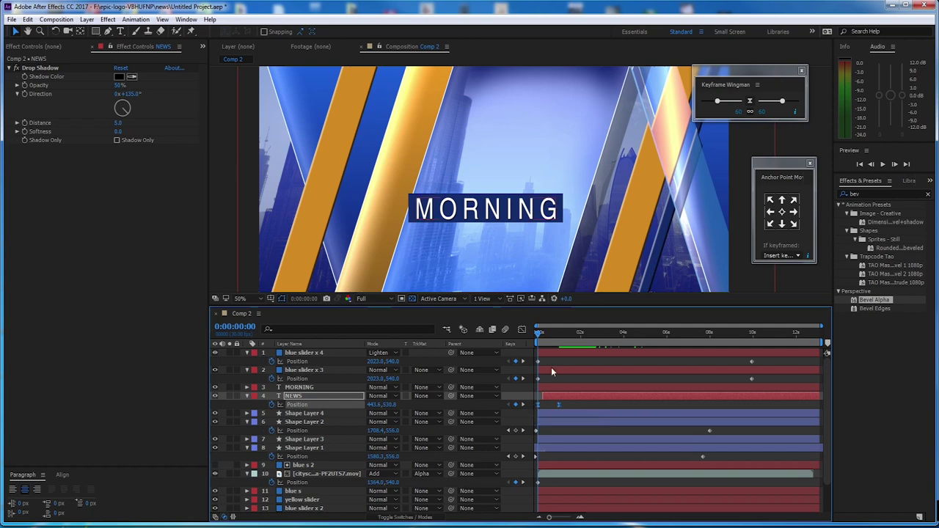
Step: Reshape the NEWS position's speed graph so the text starts fast and slows gradually into the 1-second keyframe
left_click(520, 330)
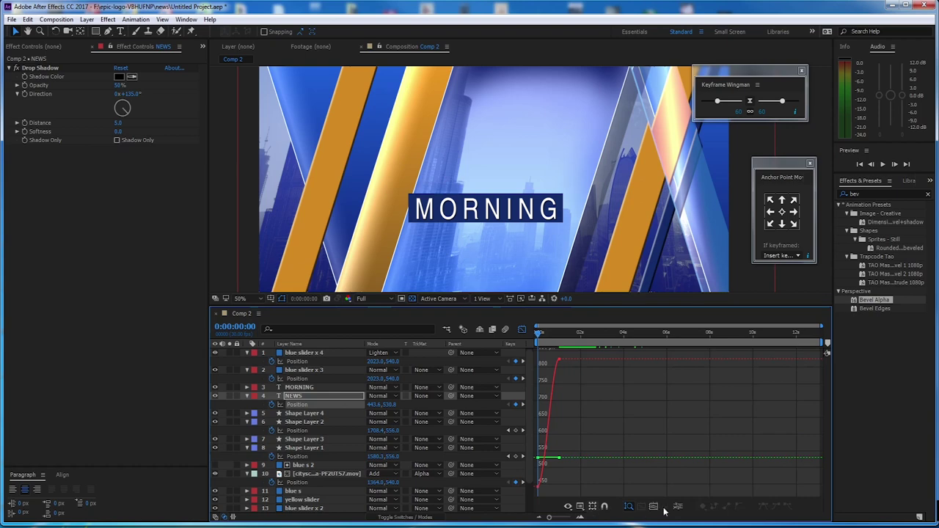
left_click(580, 507)
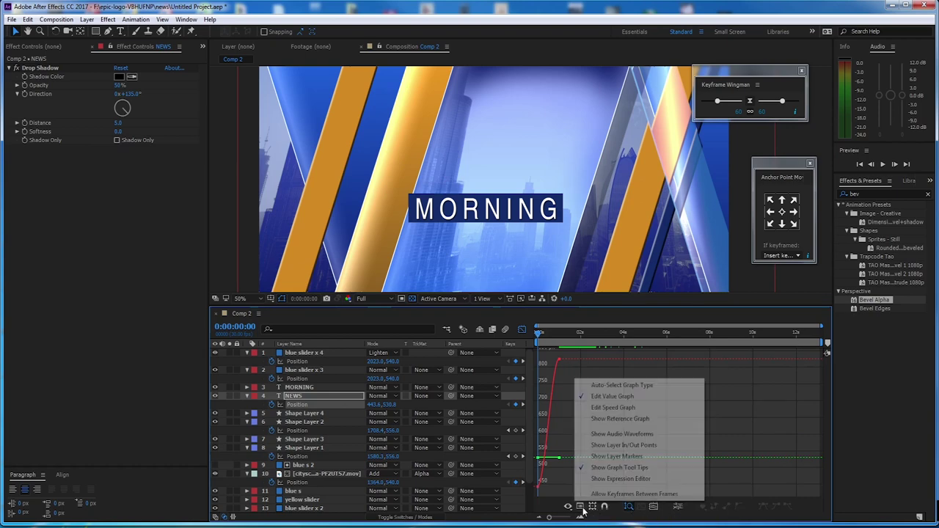
left_click(614, 408)
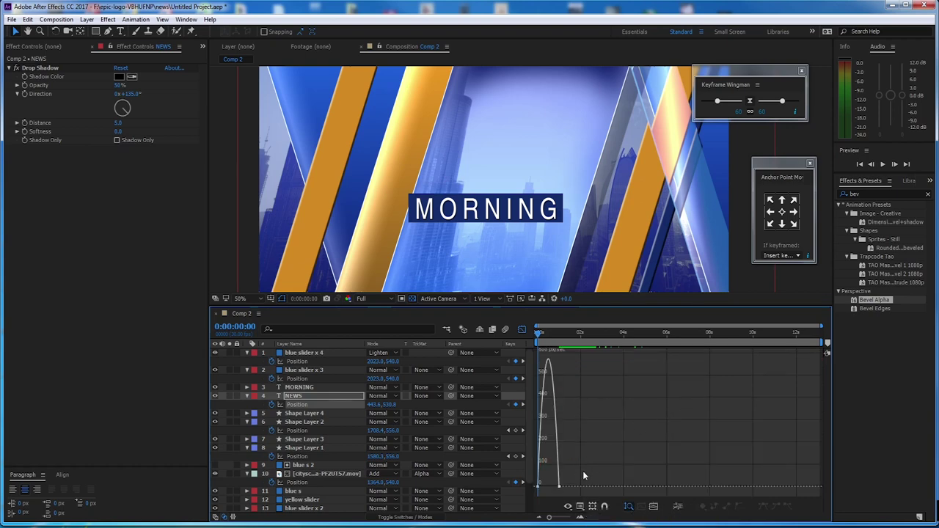
left_click_drag(558, 488, 548, 487)
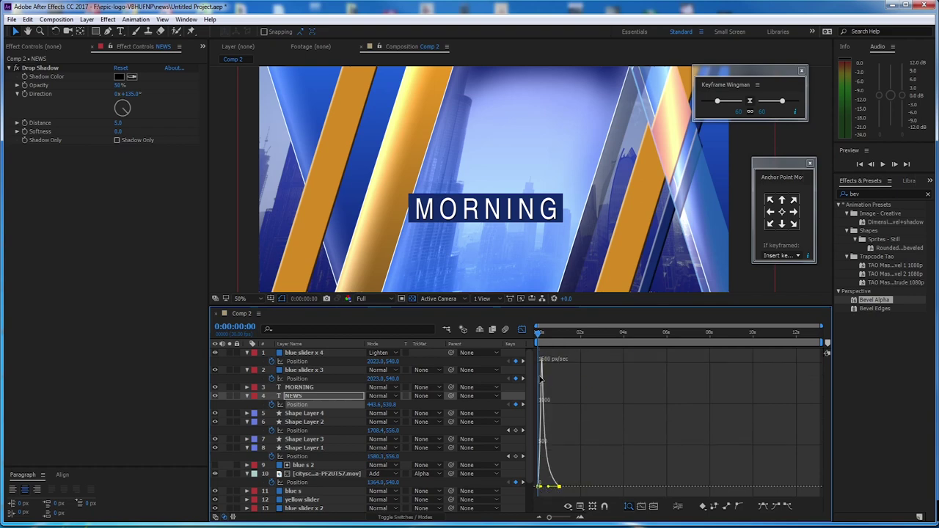
left_click(522, 330)
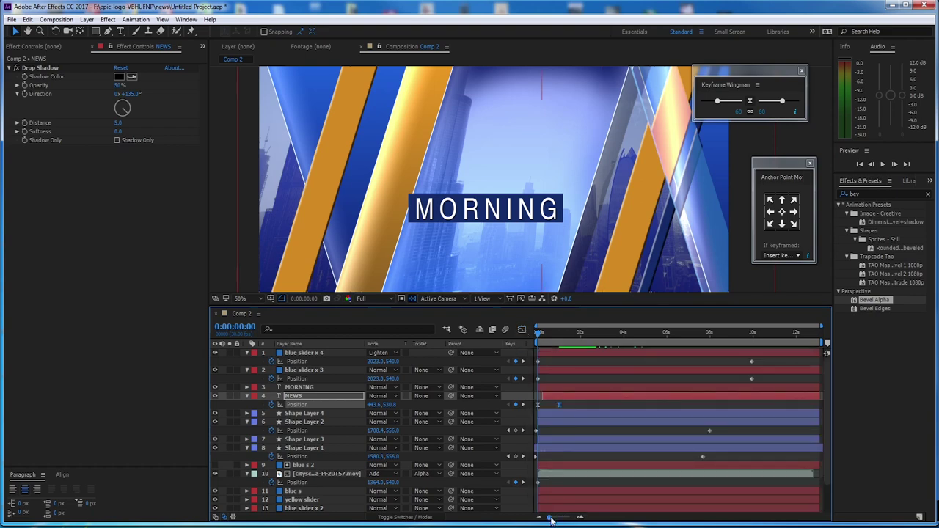
Step: Set the composition's preview resolution to Quarter and play back the NEWS text's entrance
key("space")
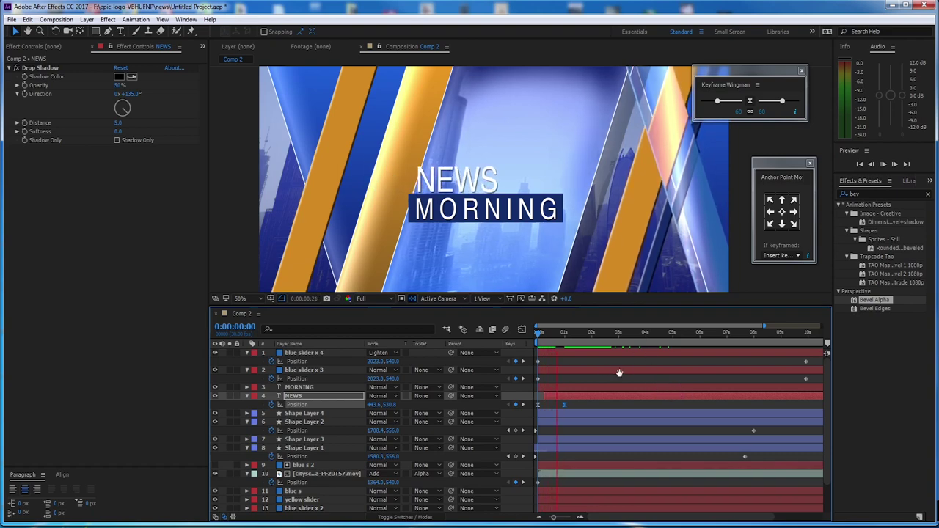
left_click(363, 299)
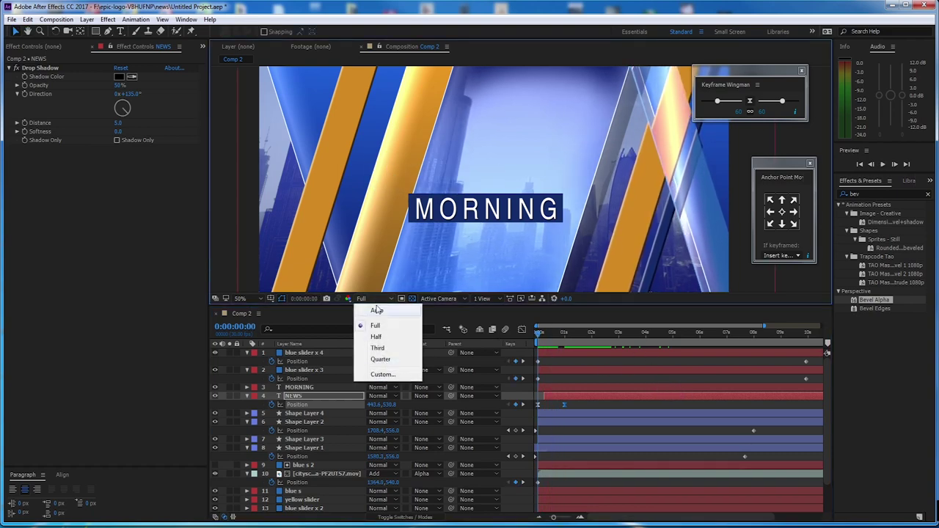
left_click(371, 359)
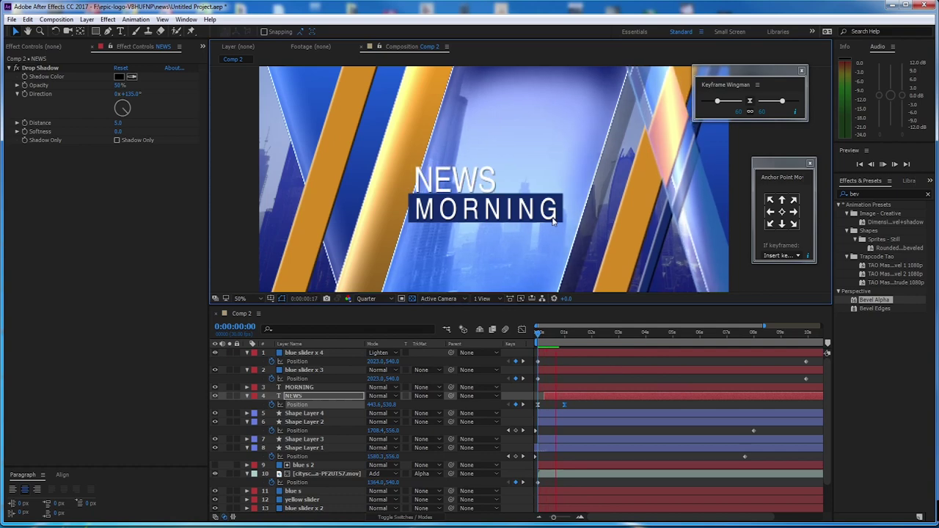
key("space")
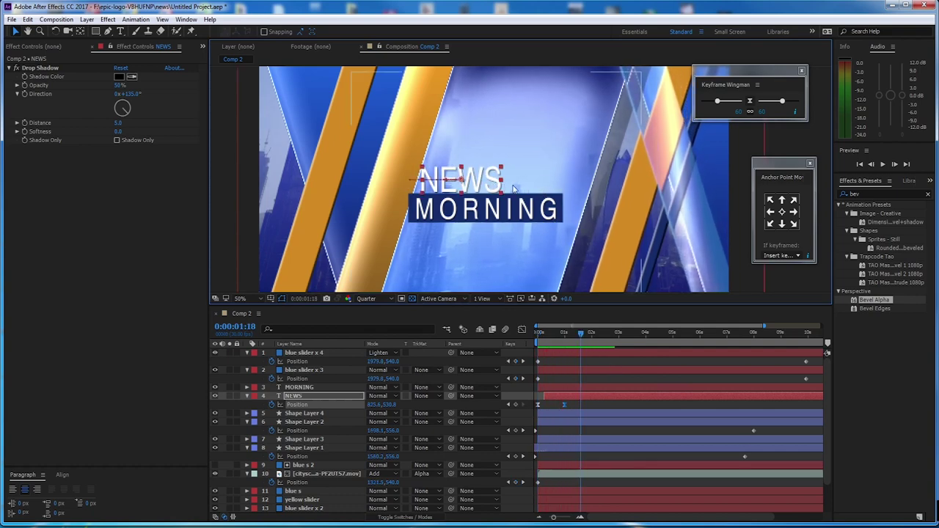
Step: Add a NEWS position keyframe at 0:00:05:29 with X 914.6 and preview the continued drift from the start
left_click_drag(581, 333, 699, 347)
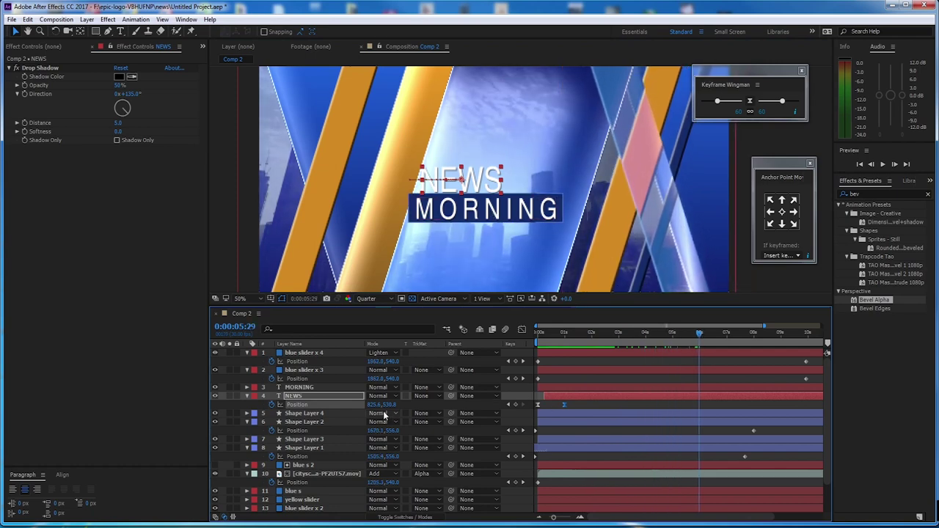
left_click_drag(374, 405, 424, 405)
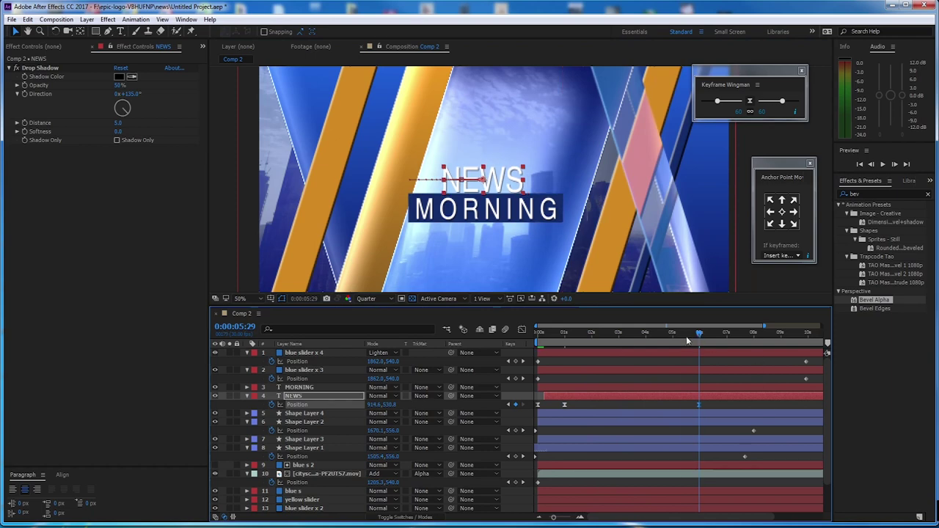
left_click_drag(687, 339, 531, 356)
key("space")
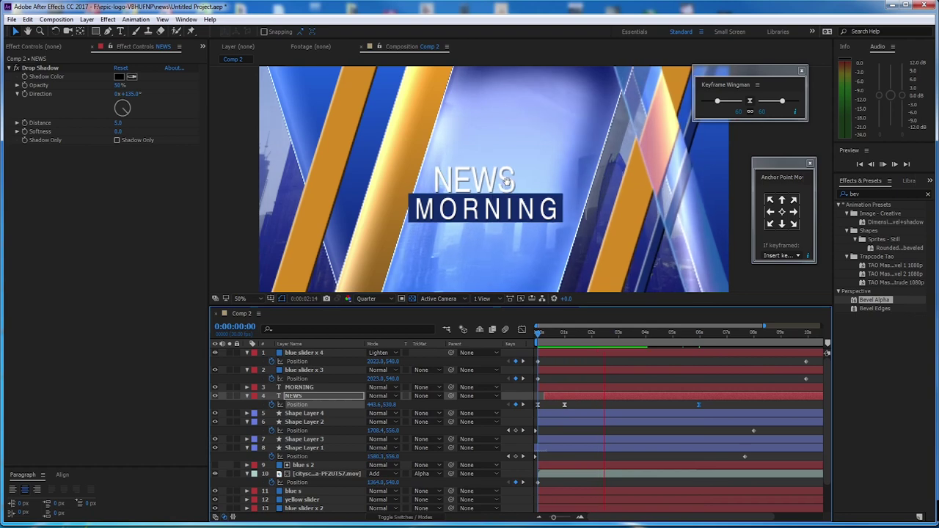
Step: Scrub and replay around the 1-second keyframe to examine how the NEWS text changes speed
left_click(563, 349)
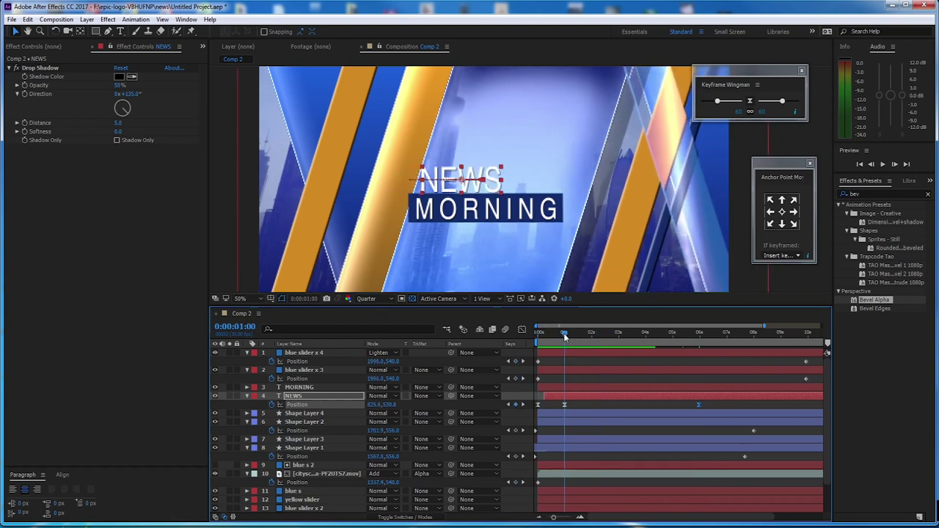
mouse_move(570, 336)
left_mouse_down()
mouse_move(674, 346)
mouse_move(543, 345)
mouse_move(567, 349)
mouse_move(566, 334)
mouse_move(558, 336)
mouse_move(594, 337)
mouse_move(581, 337)
left_mouse_up()
key("space")
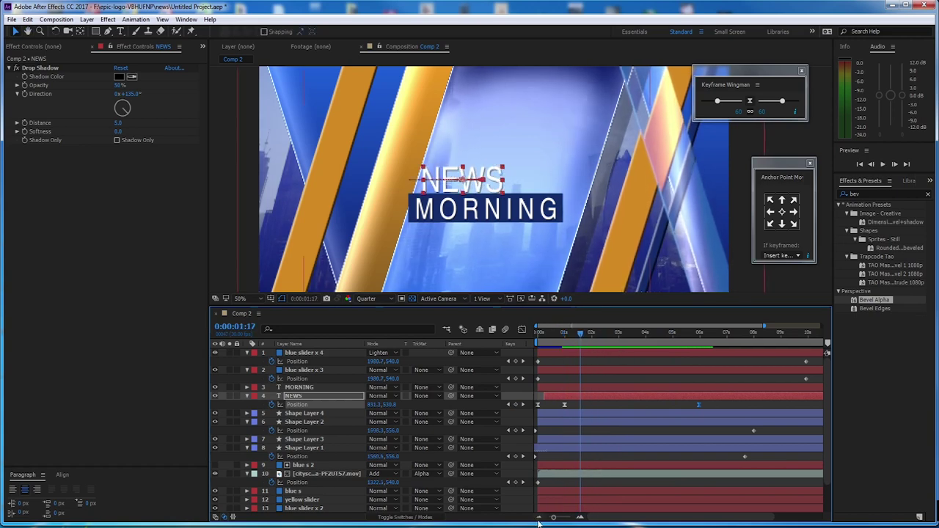
Step: Examine the NEWS speed graph around the middle keyframe, enlarge the timeline area and display the position's value graph
left_click(523, 328)
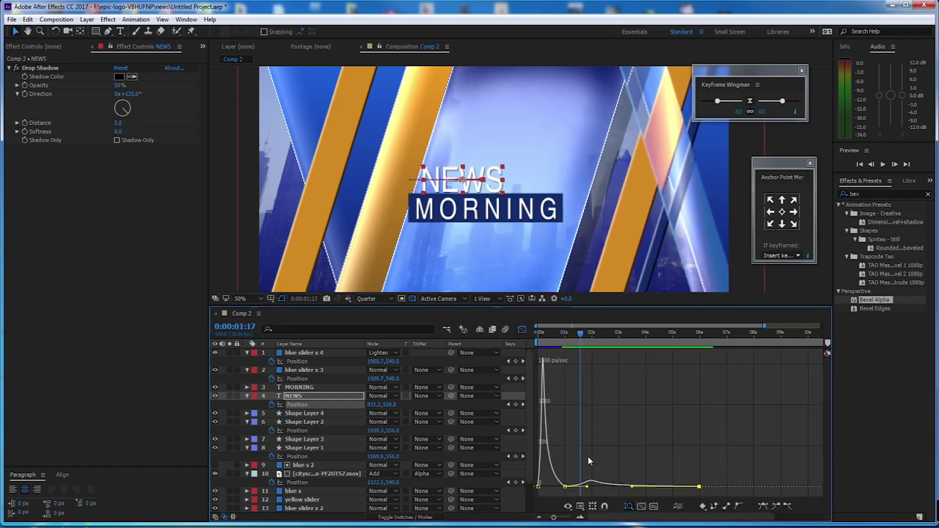
left_click_drag(583, 348, 563, 350)
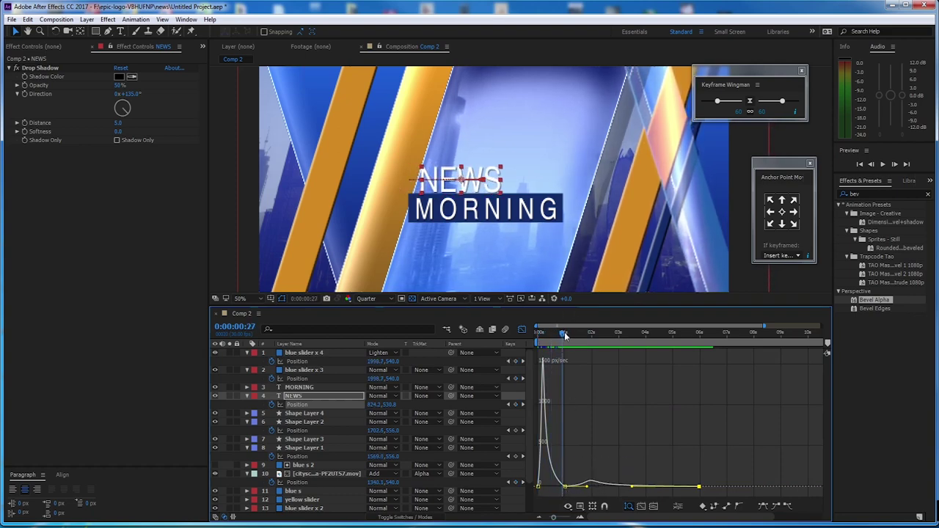
left_click_drag(564, 335, 588, 356)
left_click_drag(525, 305, 528, 278)
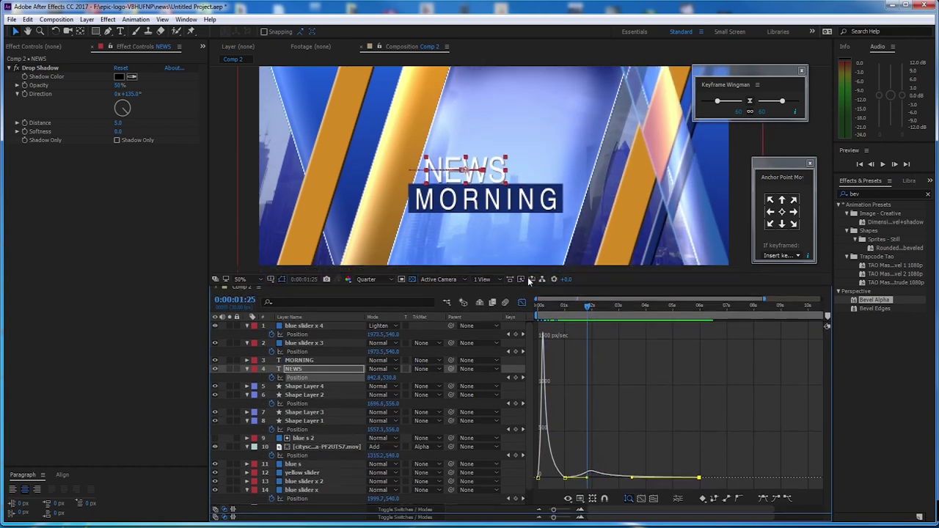
left_click(580, 507)
left_click(624, 396)
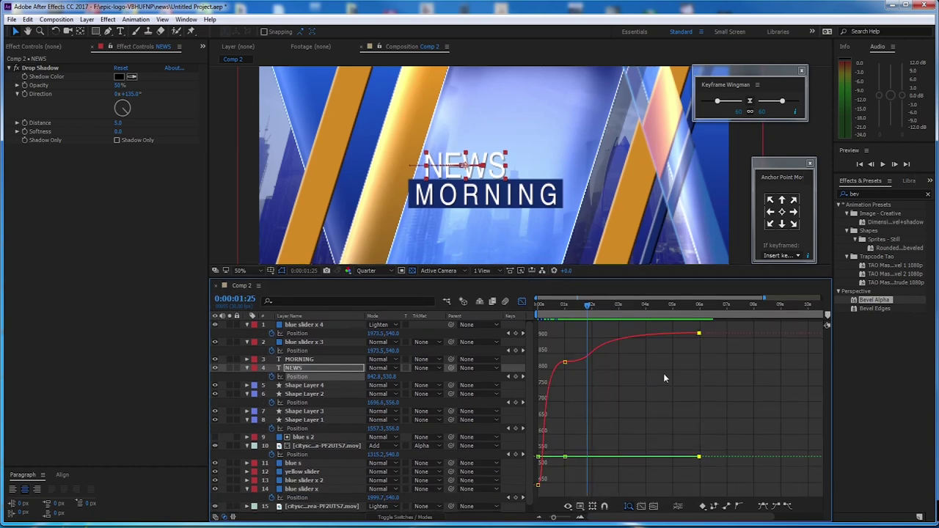
Step: Select the middle NEWS position keyframe near 1 second and separate the position into X and Y dimensions
left_click_drag(587, 307, 563, 309)
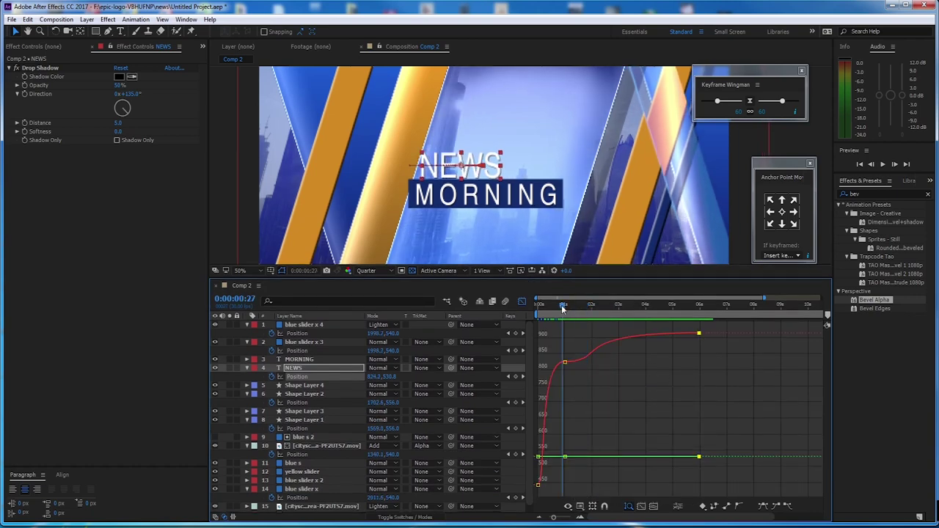
left_click(565, 362)
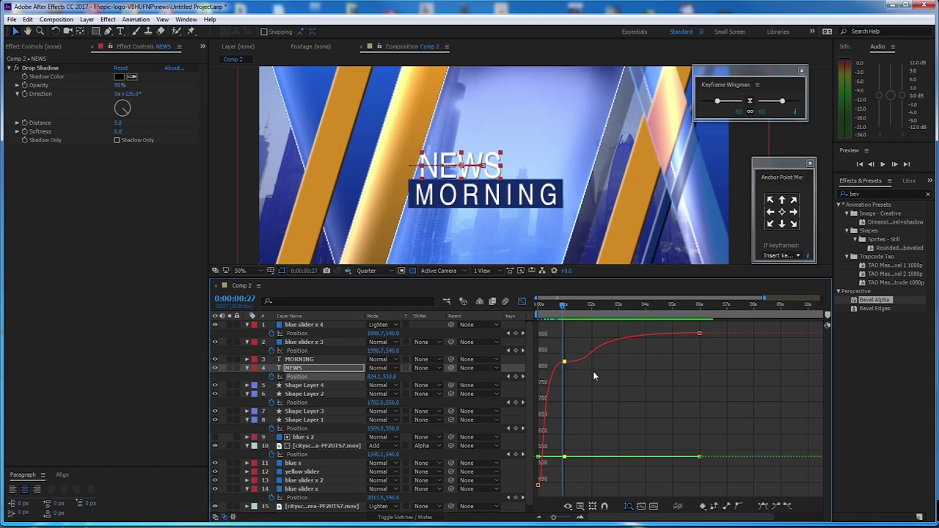
left_click(679, 506)
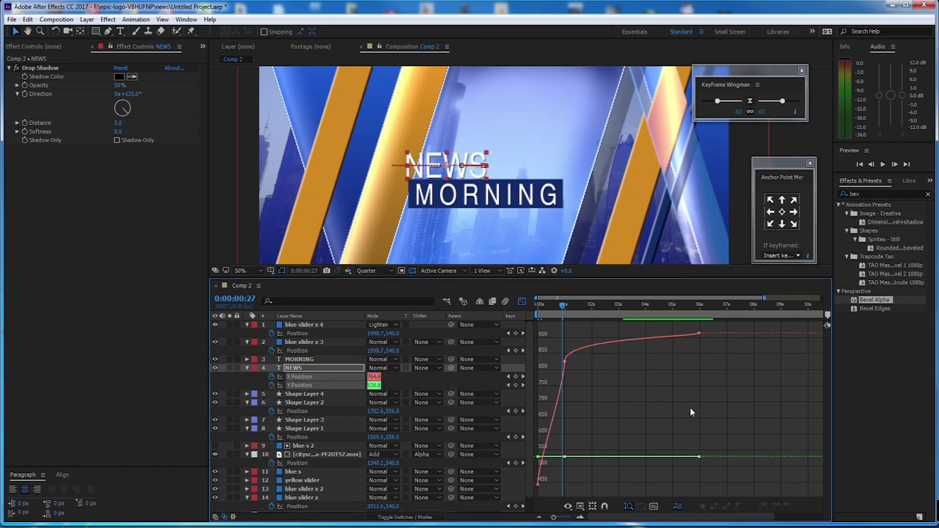
Step: Smooth the NEWS X Position curve with the Bezier handles of its middle and last keyframes, and preview the motion from the start
double_click(574, 354)
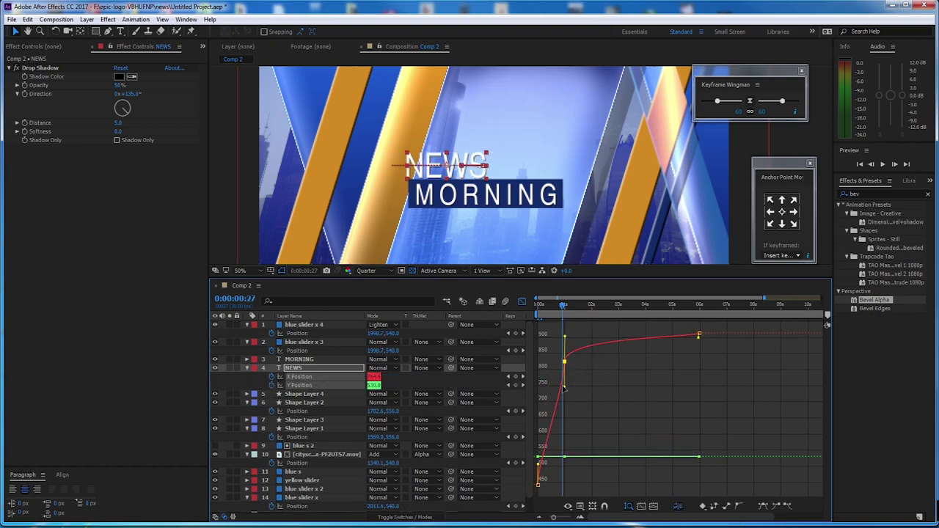
left_click_drag(564, 388, 549, 381)
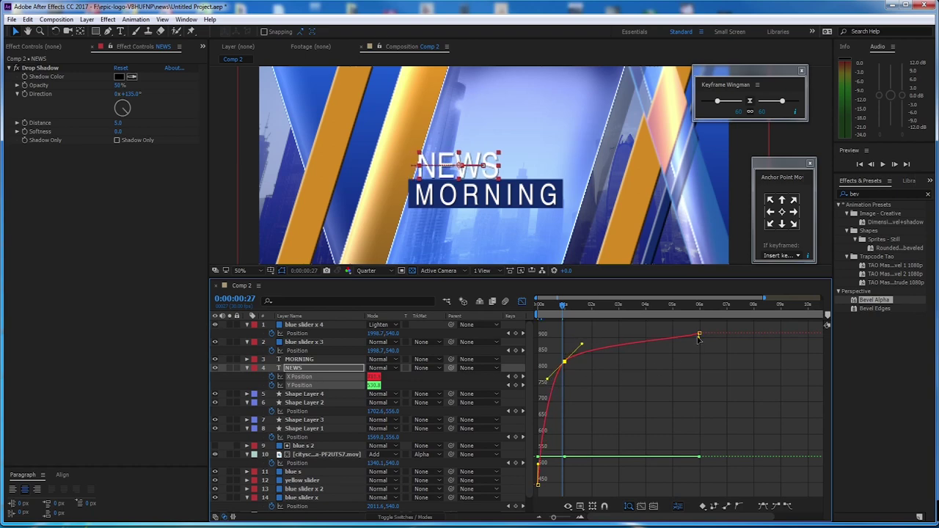
left_click_drag(700, 336, 669, 330)
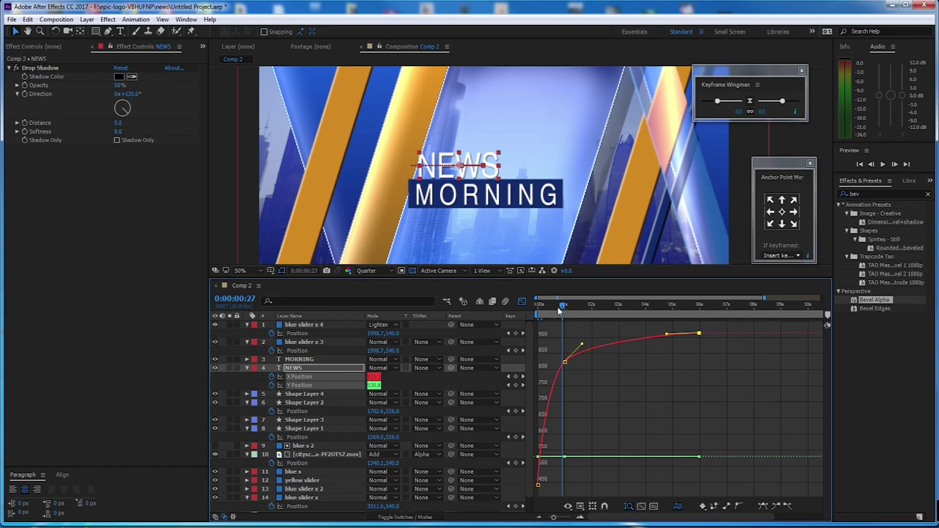
key("Home")
key("space")
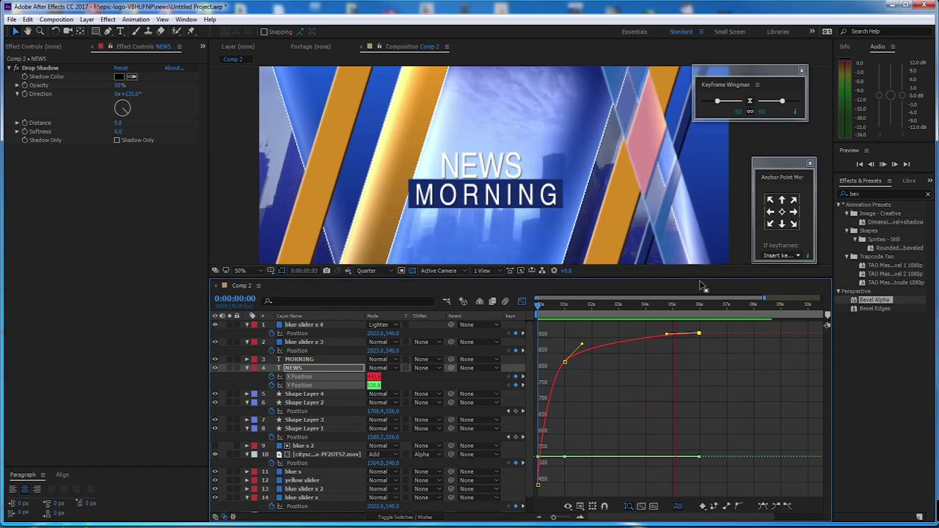
key("space")
Step: Return the timeline to layer bars, view the composition at 25% and replay the NEWS animation from the beginning
left_click(522, 301)
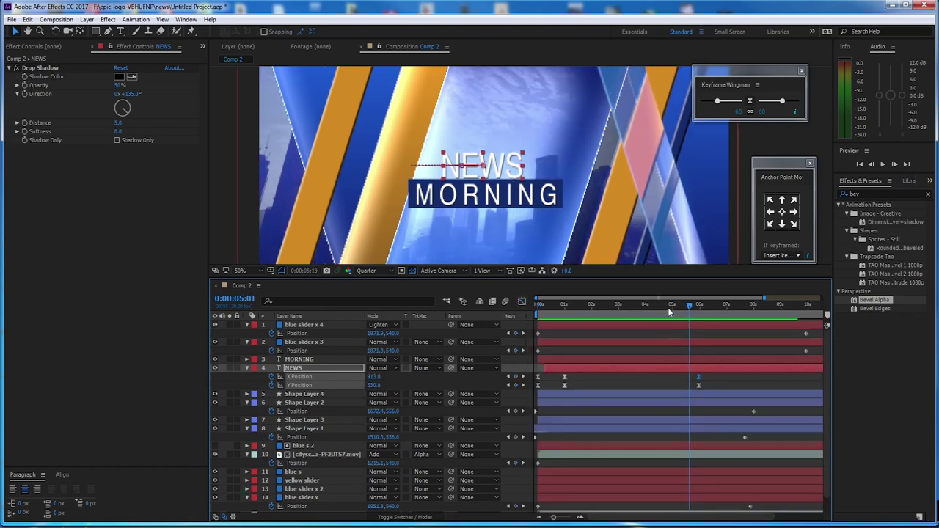
left_click_drag(699, 305, 536, 319)
scroll(606, 185, "down", 1)
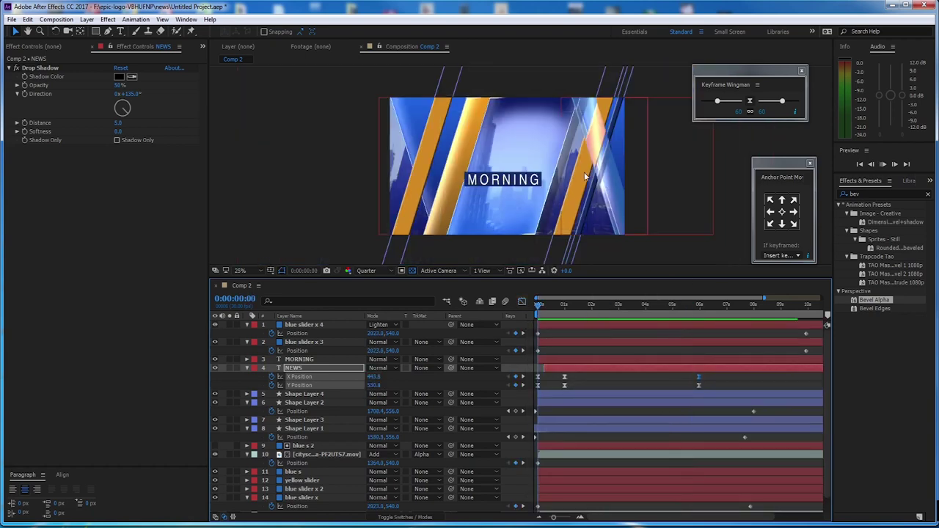
key("space")
key("space")
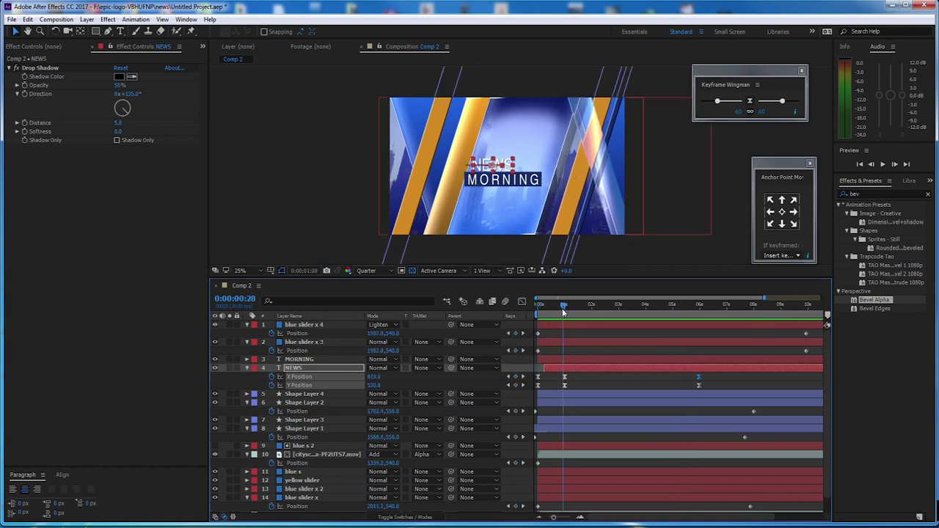
key("space")
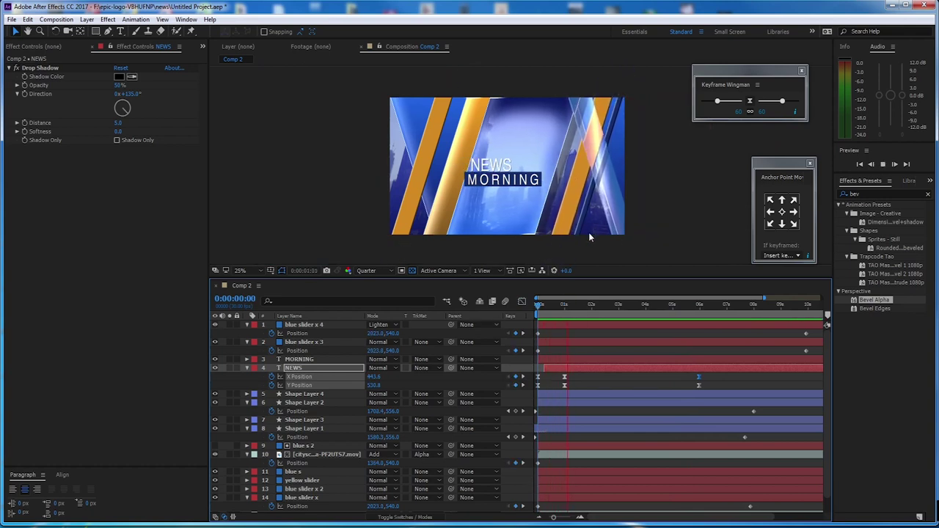
key("space")
Step: Move the middle X and Y Position keyframes of the NEWS layer to about 1.3 seconds, previewing the timing
left_click_drag(550, 373, 585, 394)
key("space")
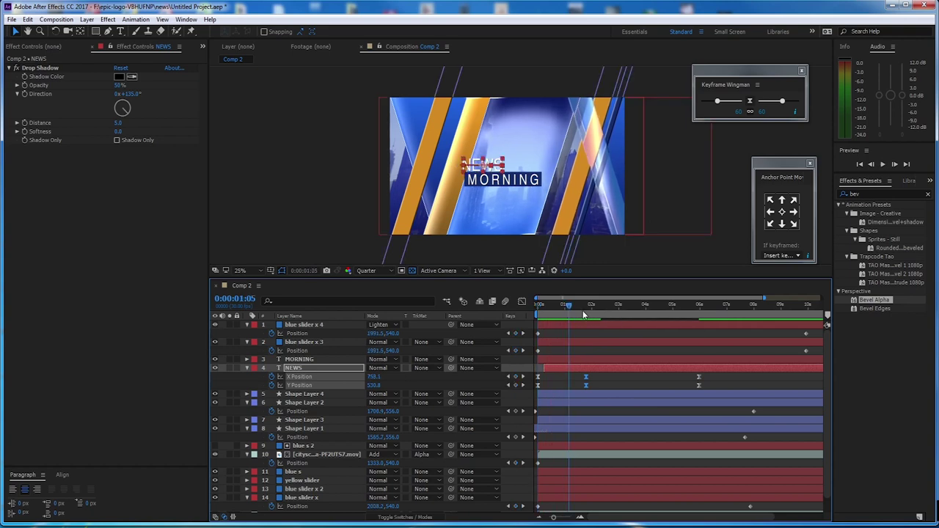
left_click_drag(588, 391, 575, 394)
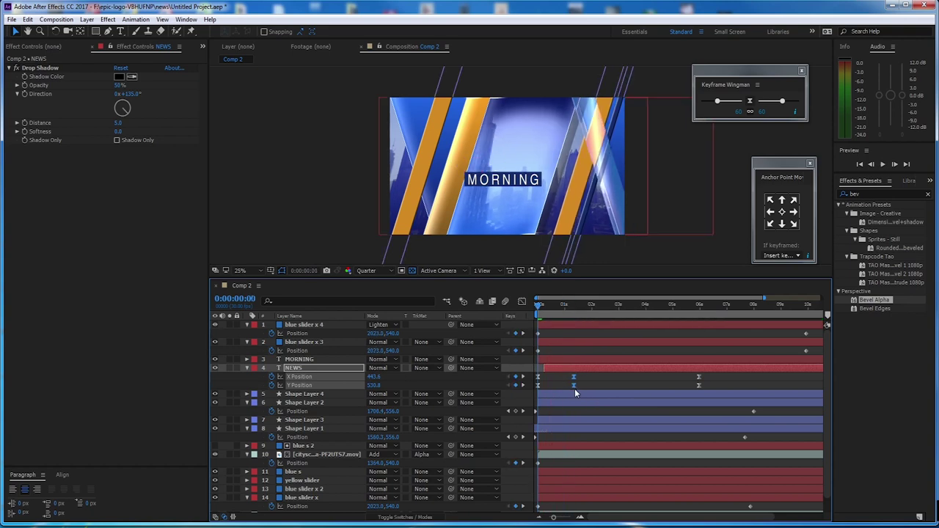
Step: Trim the start of the NEWS layer to about 0.4 seconds and preview the animation from the beginning
left_click(540, 369)
key("space")
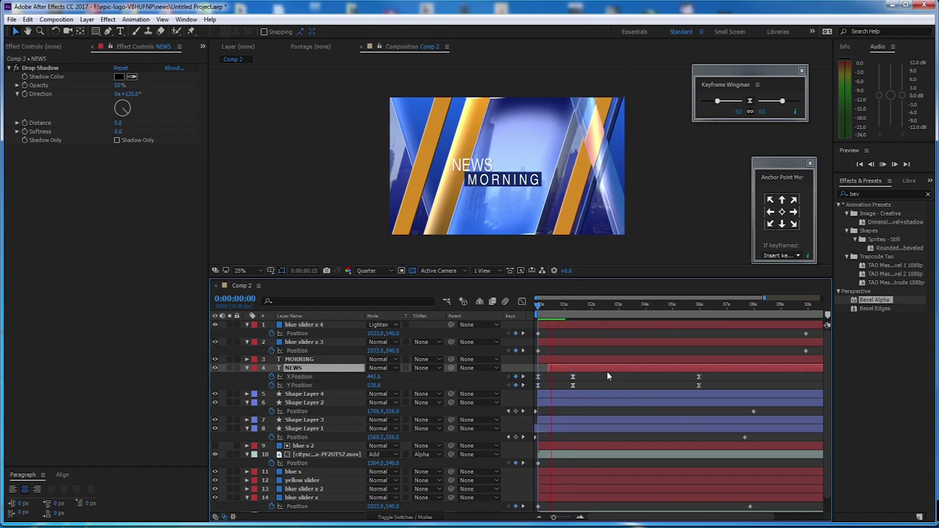
key("period")
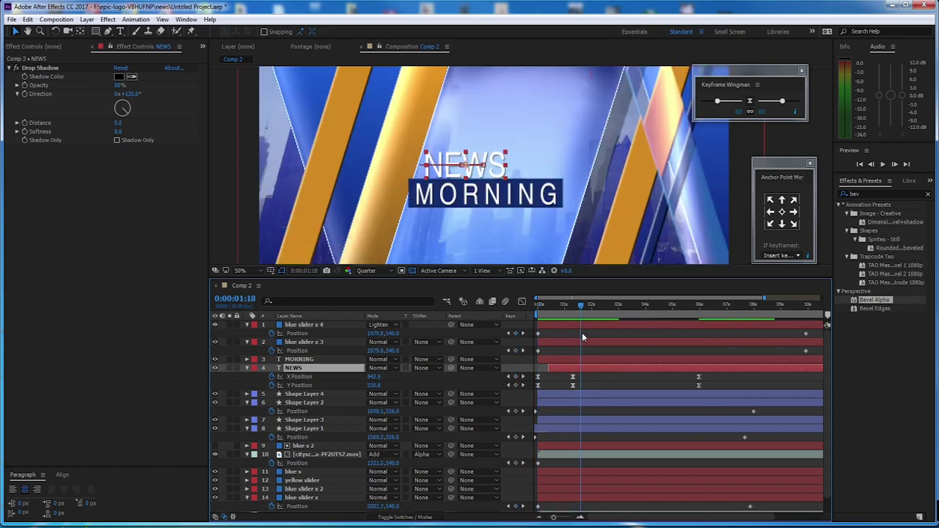
key("space")
Step: Move the middle X and Y Position keyframes of the NEWS layer to about 0.9 seconds and replay the motion
left_click_drag(564, 375, 583, 396)
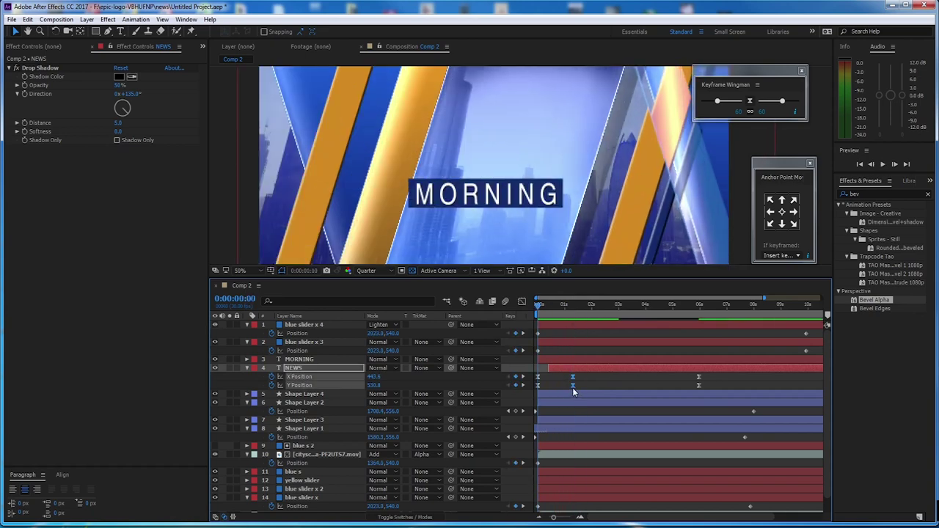
key("space")
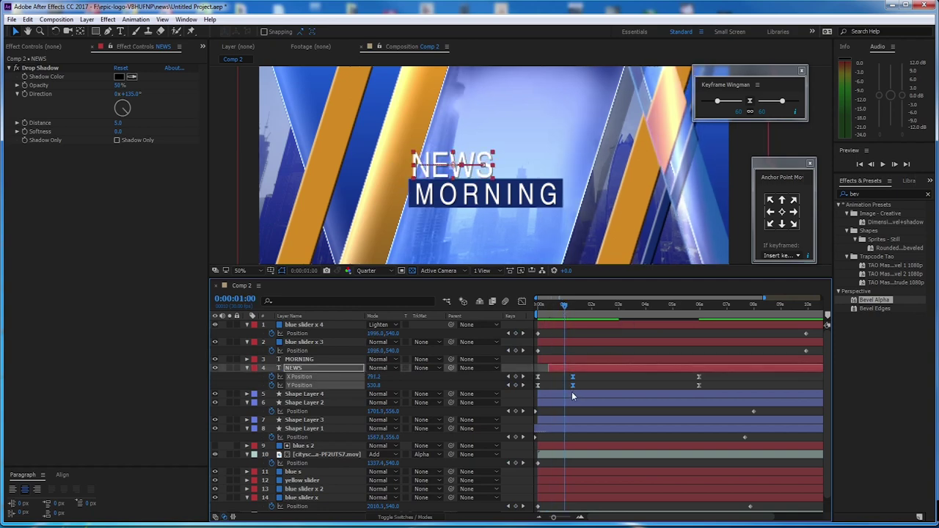
left_click_drag(573, 382, 562, 382)
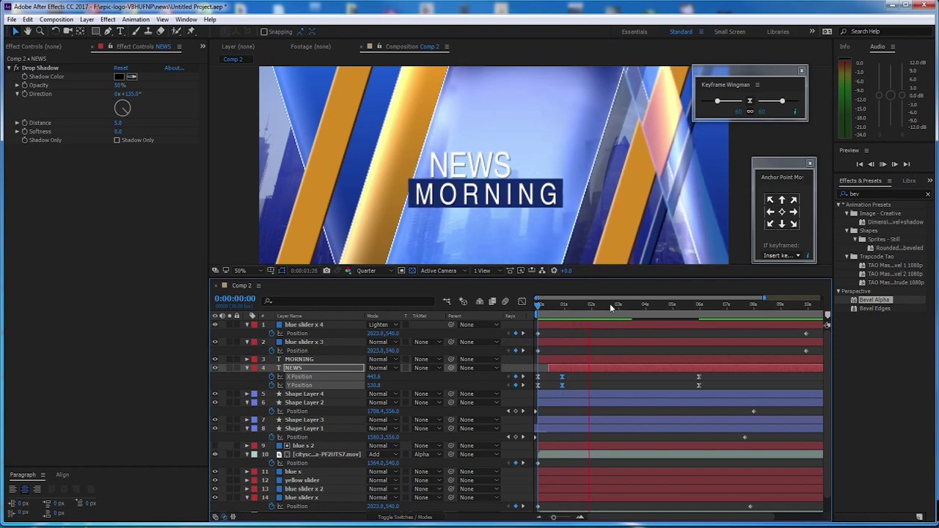
key("space")
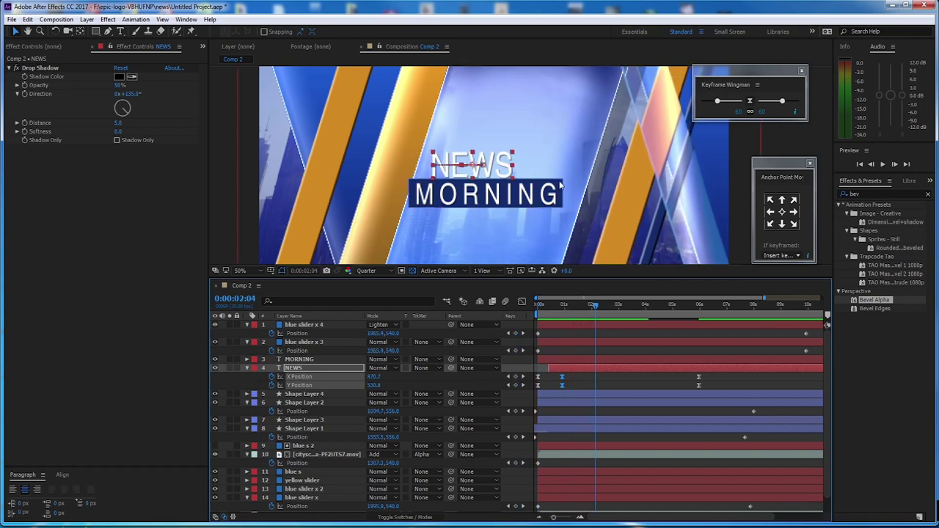
Step: Show the Scale of Shape Layer 4 behind MORNING, unlink its proportions and set a Scale keyframe at 0:00:02:04
left_click(560, 185)
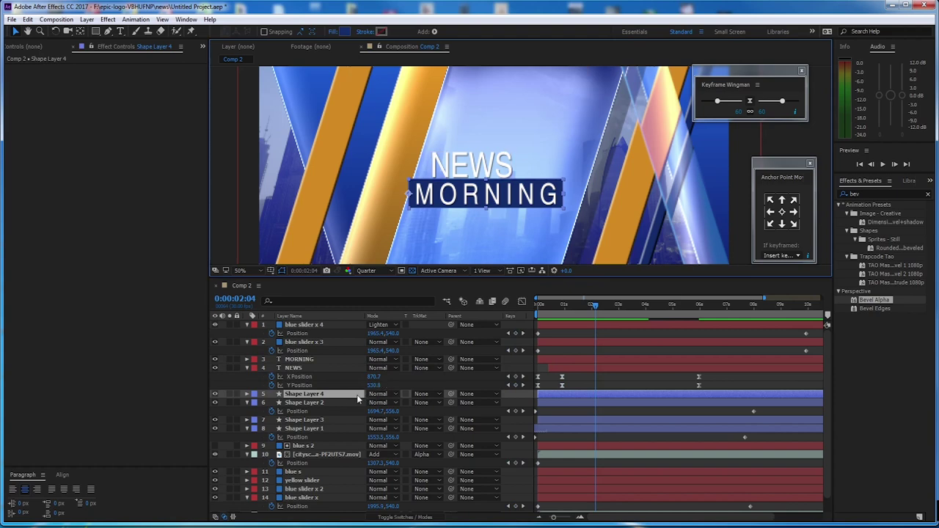
key("s")
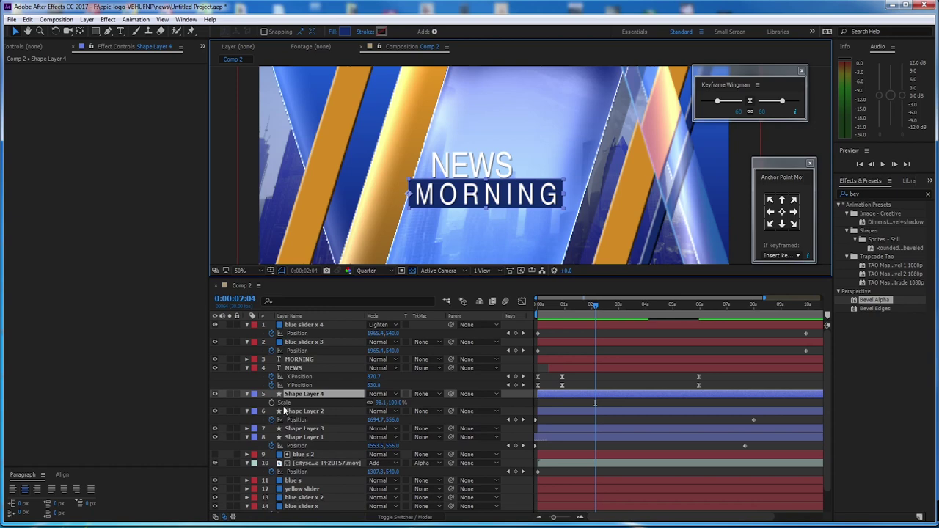
left_click(370, 406)
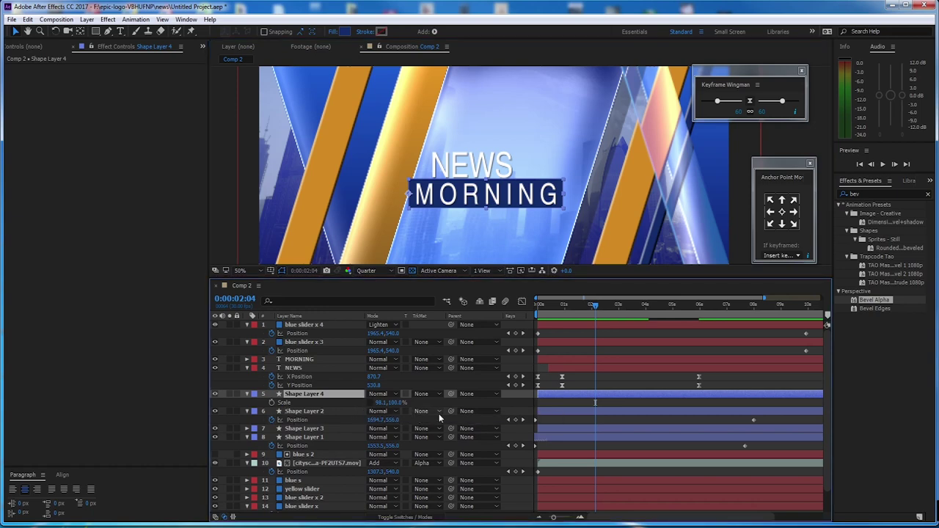
left_click(271, 403)
Step: Set the horizontal scale of Shape Layer 4 to 0% at 0:00:01:07
left_click_drag(584, 307, 571, 313)
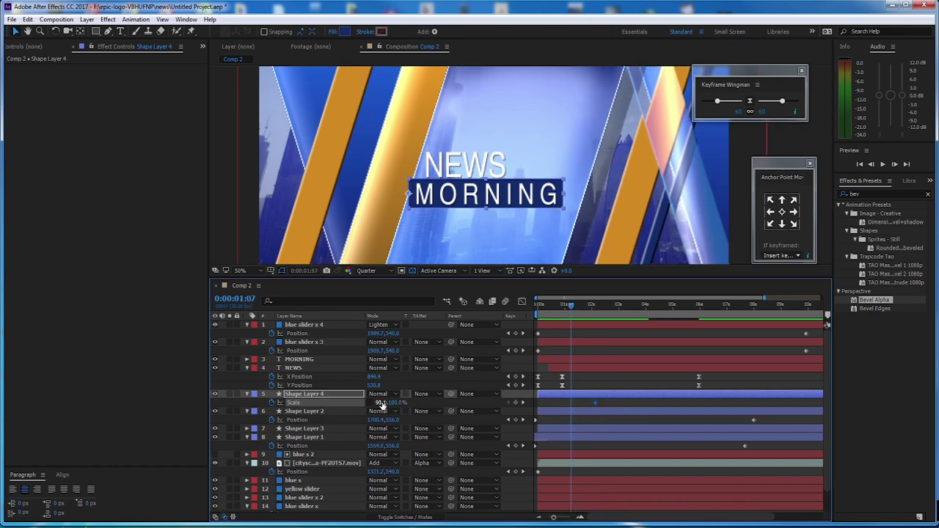
left_click_drag(381, 404, 342, 405)
left_click(383, 403)
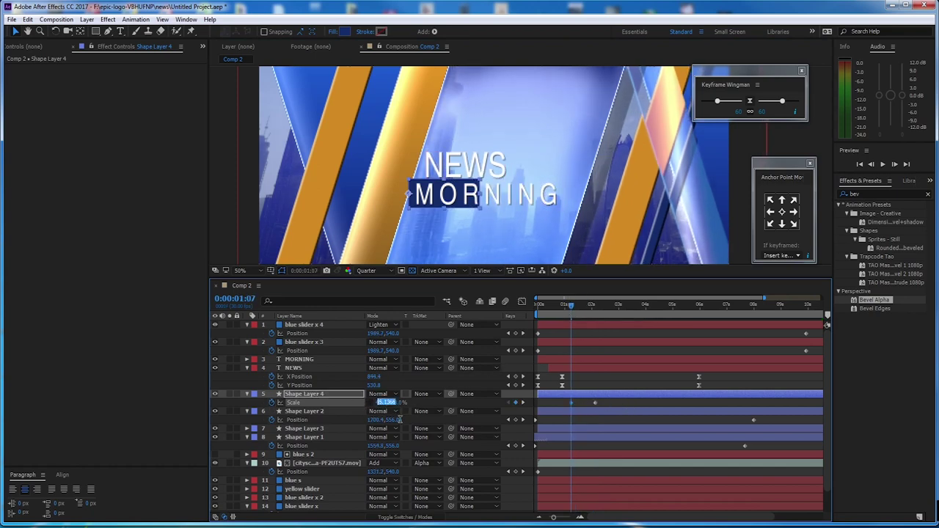
type("0")
key("Return")
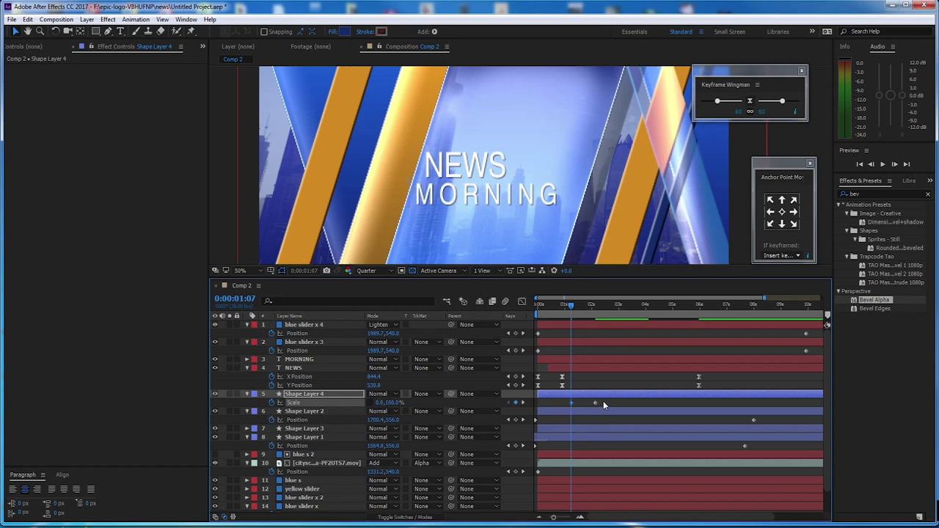
Step: Ease both Scale keyframes of Shape Layer 4 in the speed graph, with a long ease into the last one
left_click_drag(603, 400, 561, 408)
left_click(522, 301)
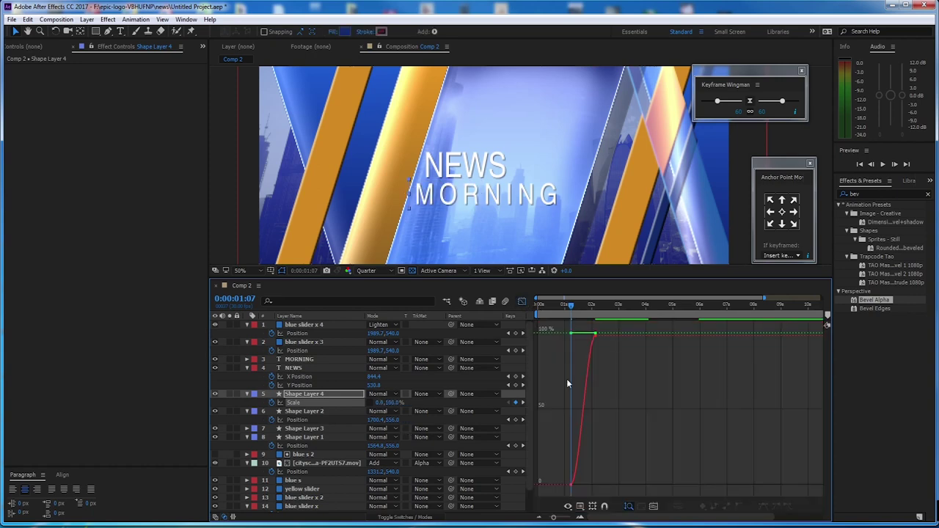
left_click(580, 507)
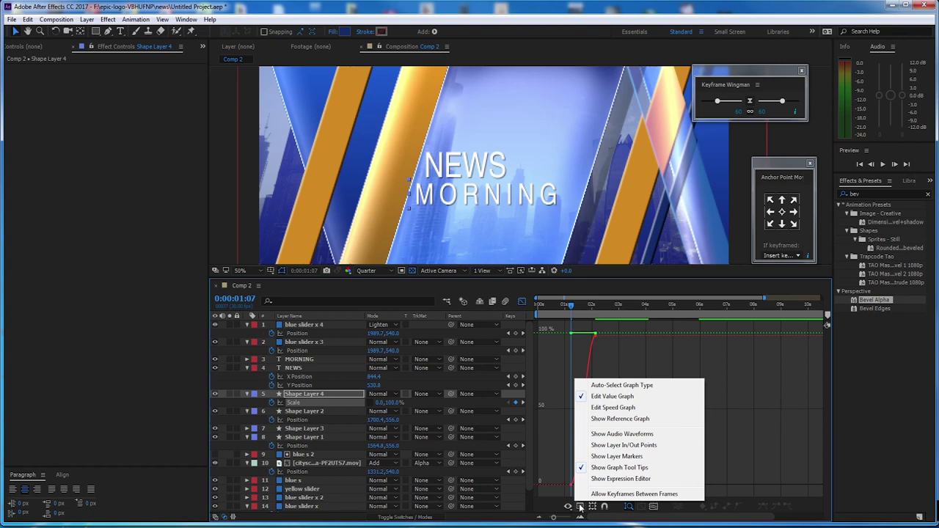
left_click(613, 407)
left_click_drag(606, 460, 576, 485)
left_click(522, 301)
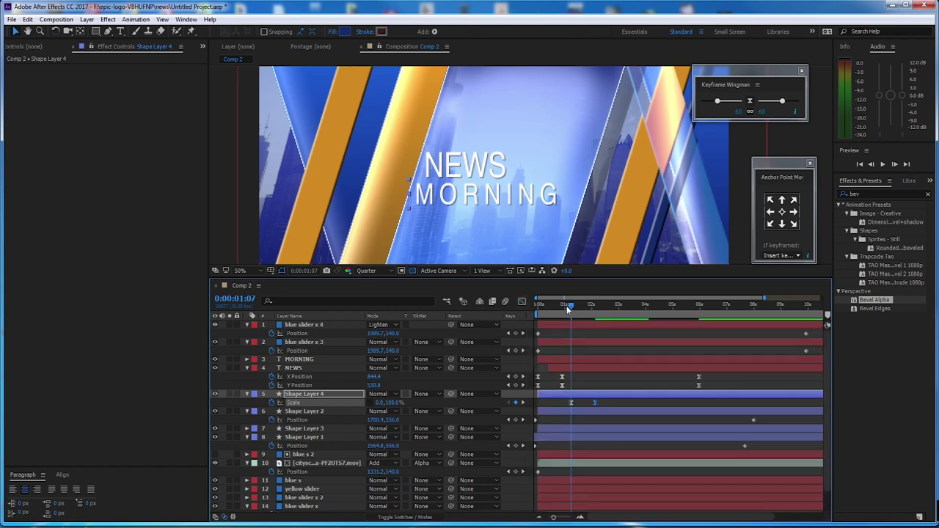
Step: Move the Scale keyframes of Shape Layer 4 to about 0.6 and 2 seconds and preview the bar's growth from the start
key("Home")
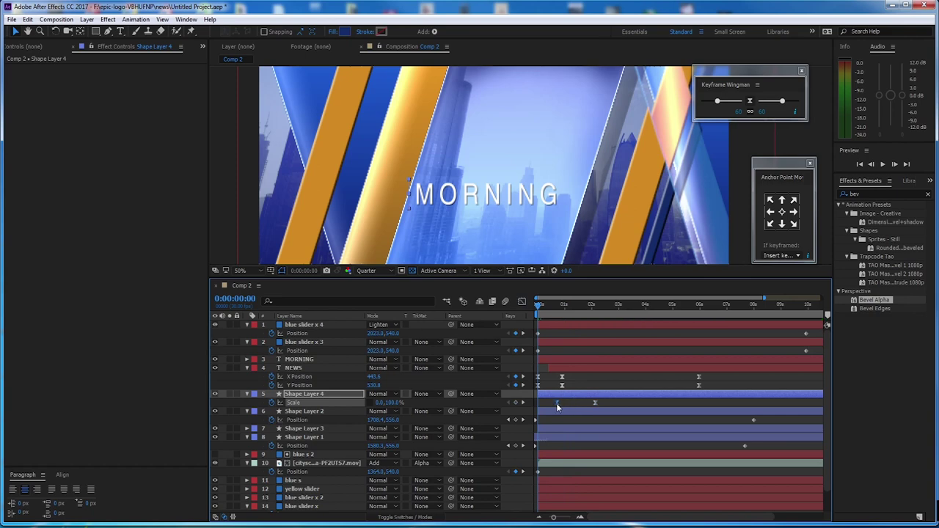
left_click(593, 397)
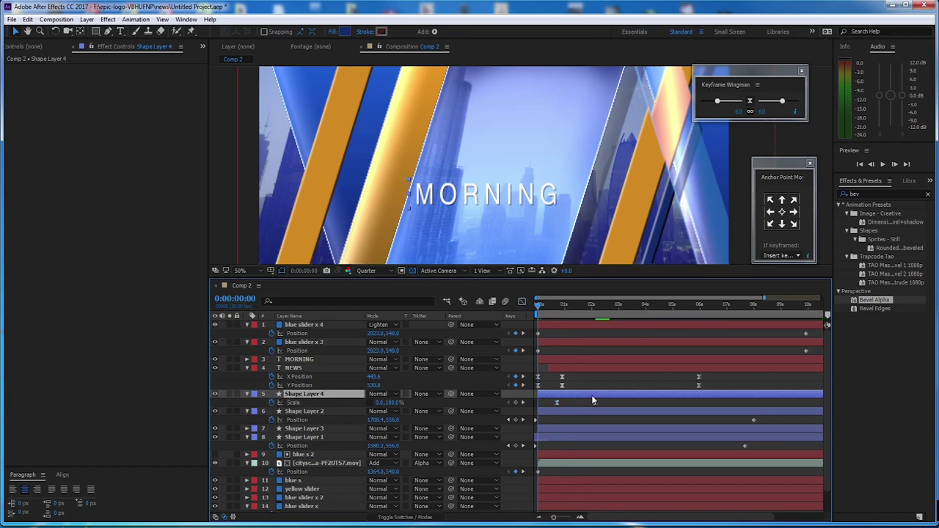
key("space")
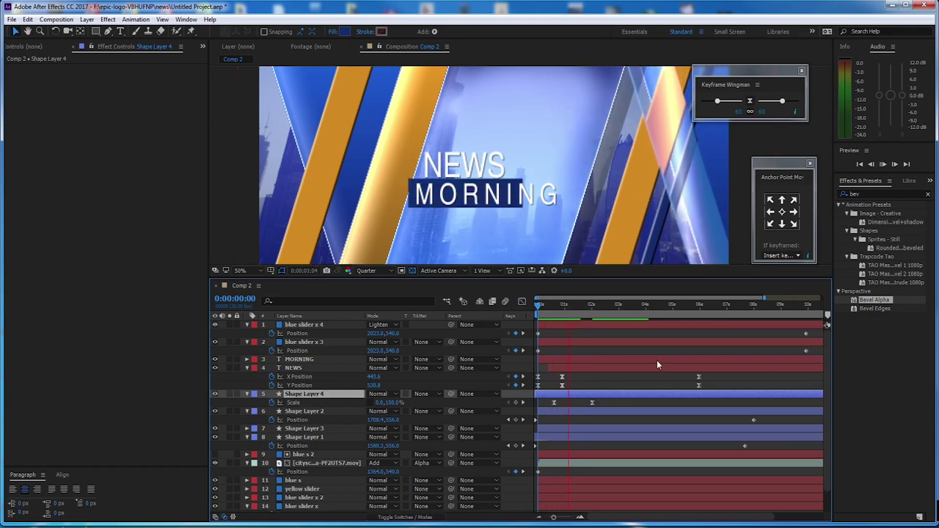
key("space")
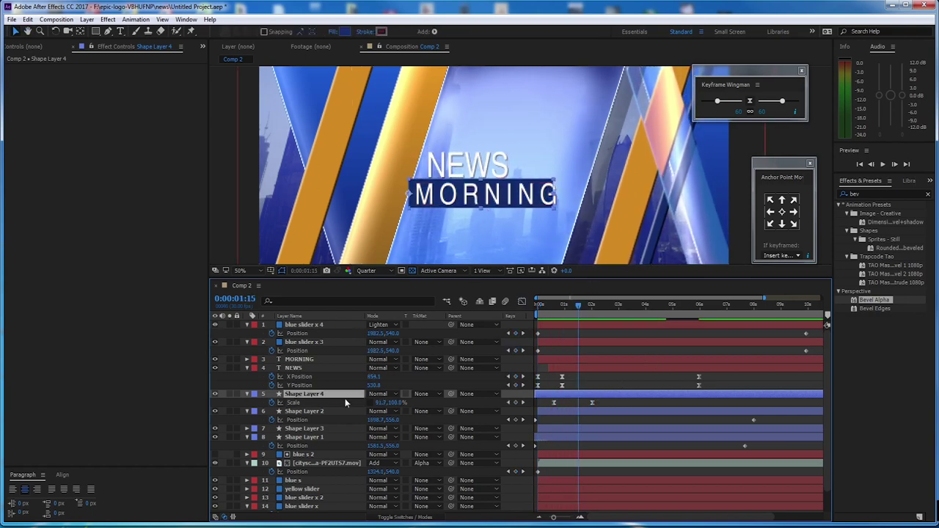
Step: Duplicate Shape Layer 4, place the copy directly above MORNING and use it as the text's Alpha Matte
key("ctrl+d")
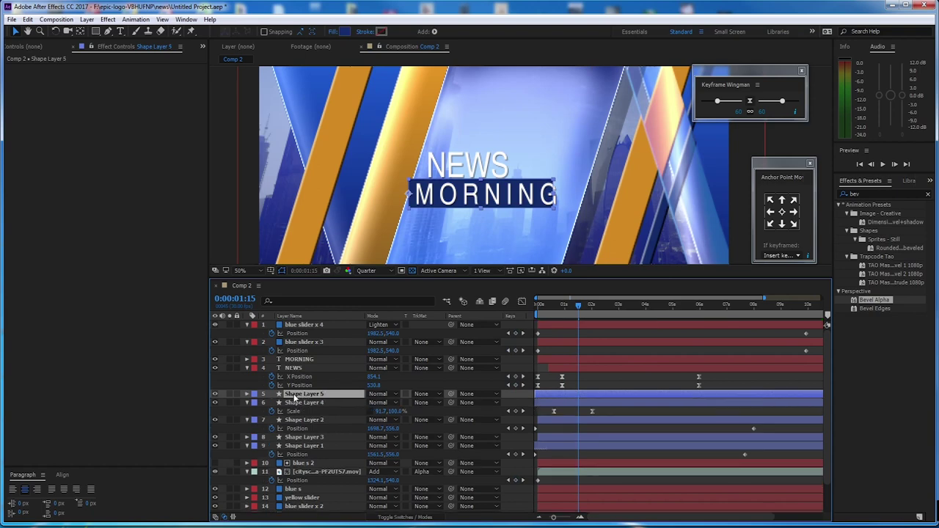
left_click_drag(293, 396, 345, 358)
left_click(344, 368)
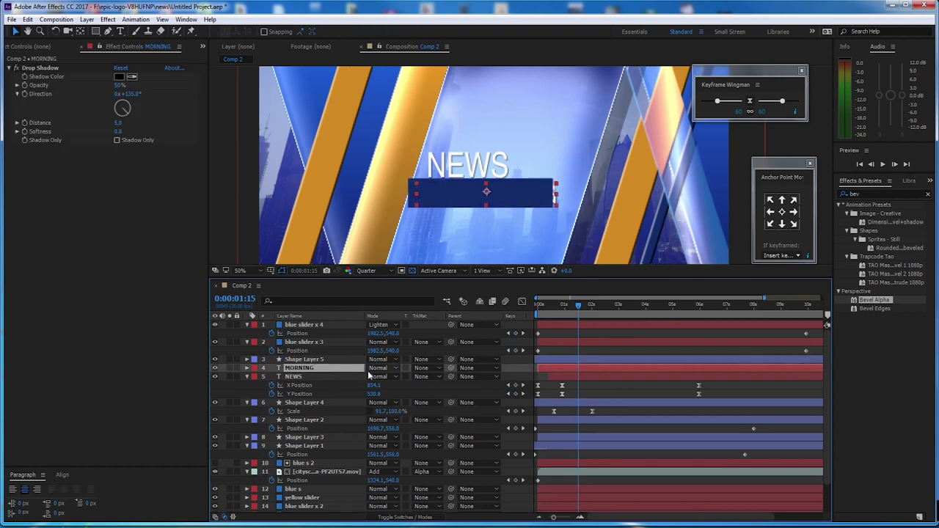
left_click(424, 368)
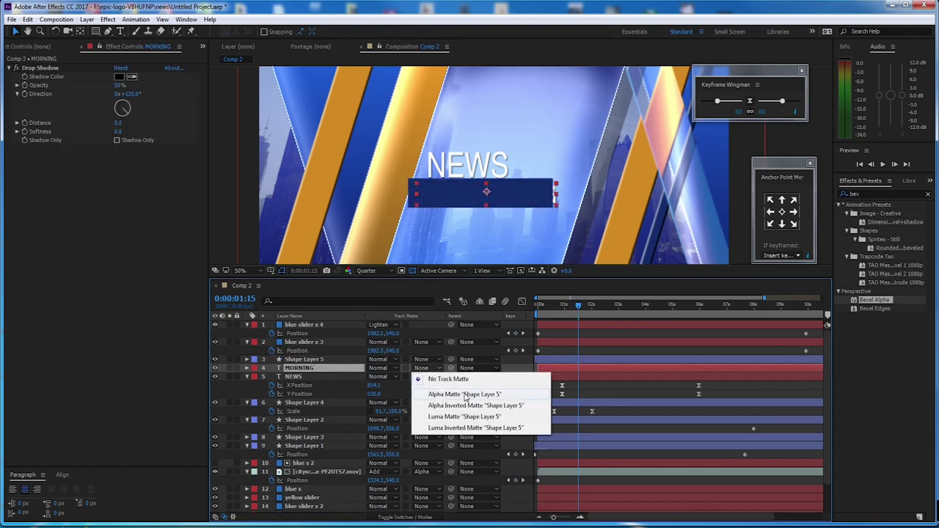
left_click(465, 395)
Step: Preview the matted MORNING reveal from the start with the composition at 25%, checking the text against the bar
left_click_drag(579, 317, 512, 315)
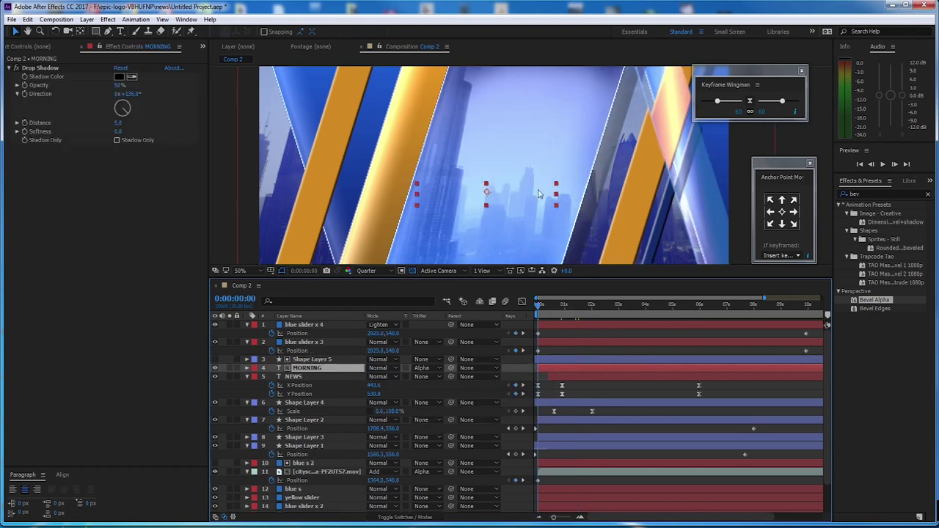
key("comma")
key("space")
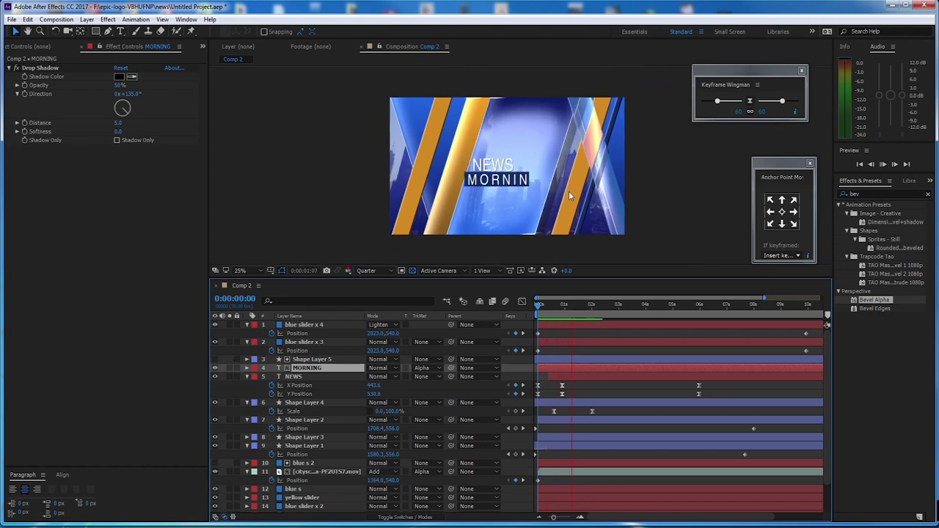
key("space")
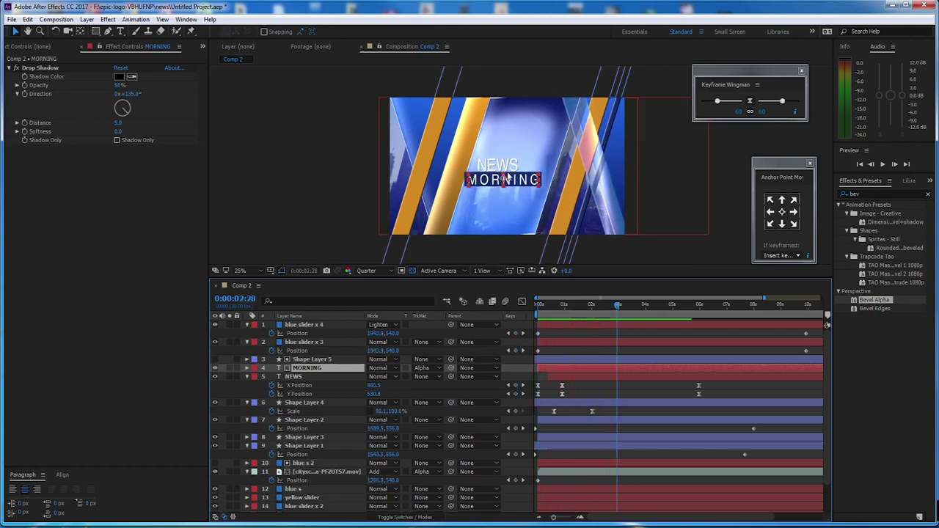
scroll(518, 180, "up", 4)
scroll(525, 198, "down", 4)
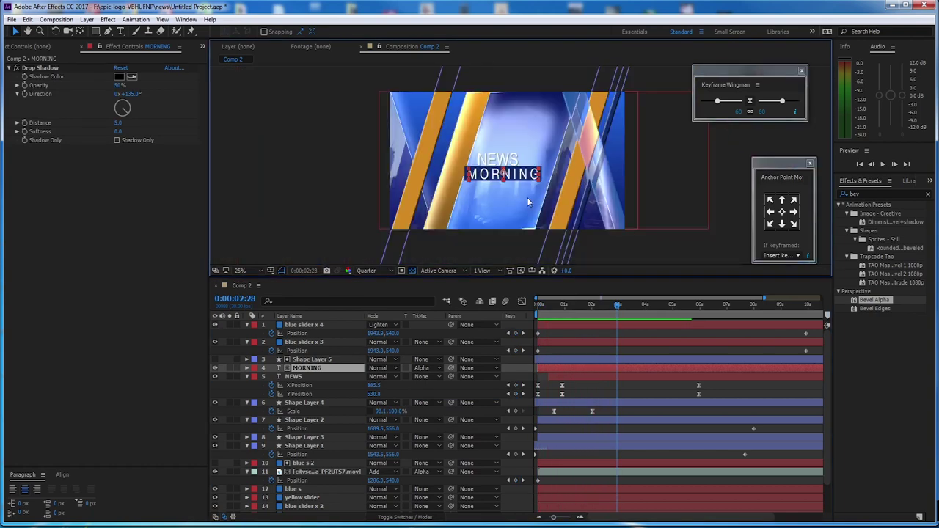
key("Home")
key("space")
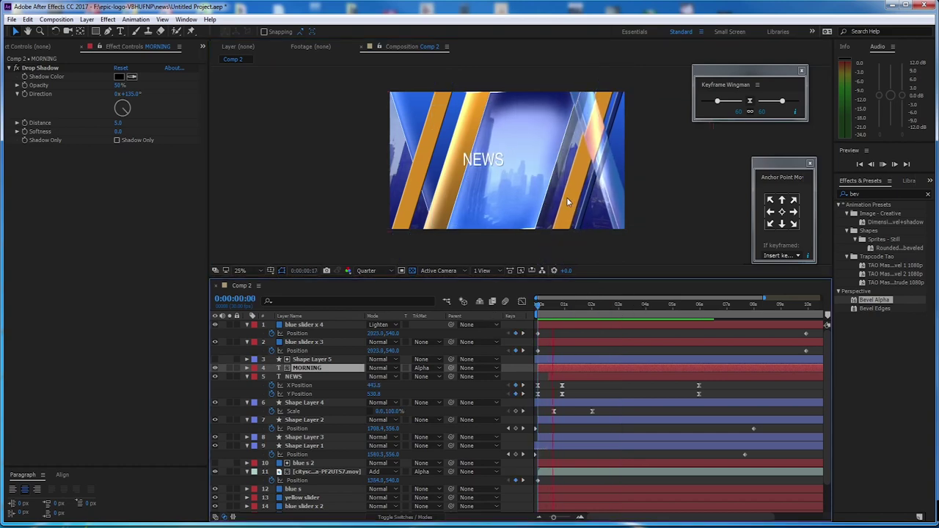
Step: Keyframe MORNING's Position at 0:00:01:13, then add an earlier keyframe with X at 786.6 and move it to about 0.3 seconds
scroll(518, 187, "up", 2)
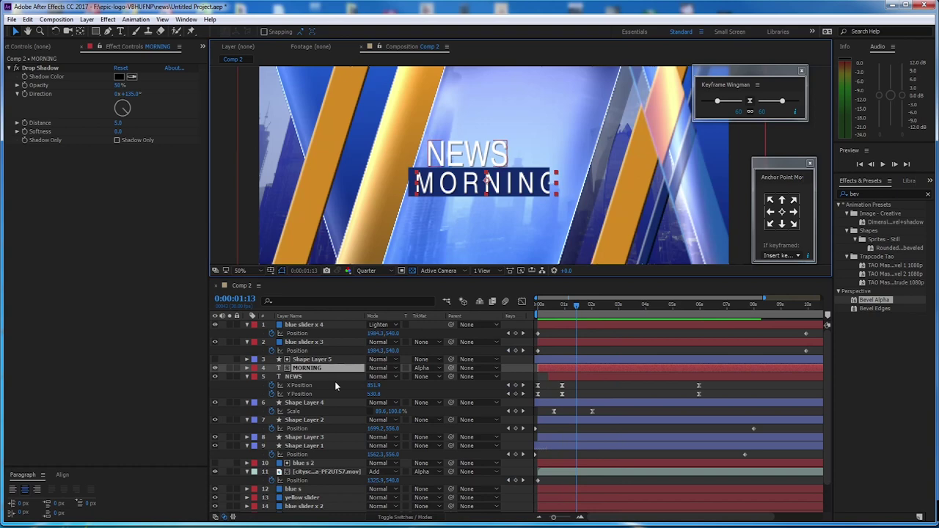
key("alt+shift+p")
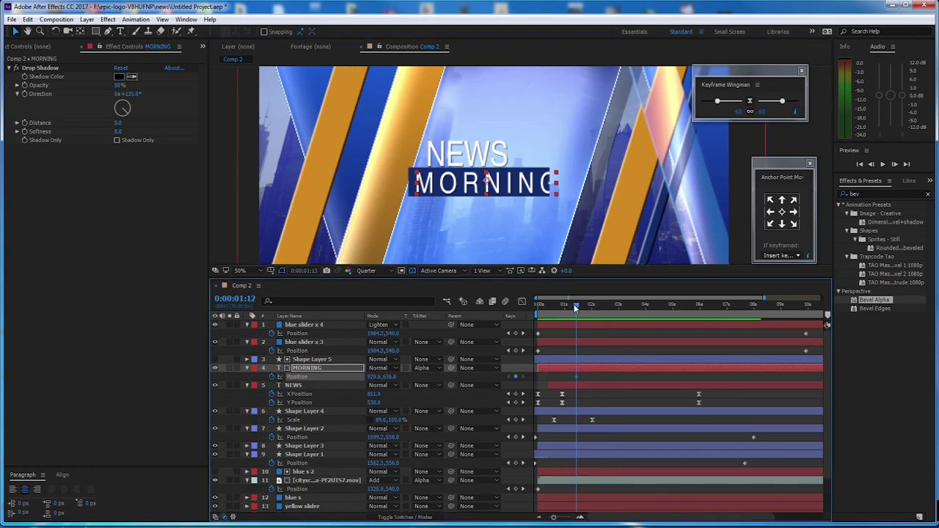
left_click_drag(576, 308, 562, 305)
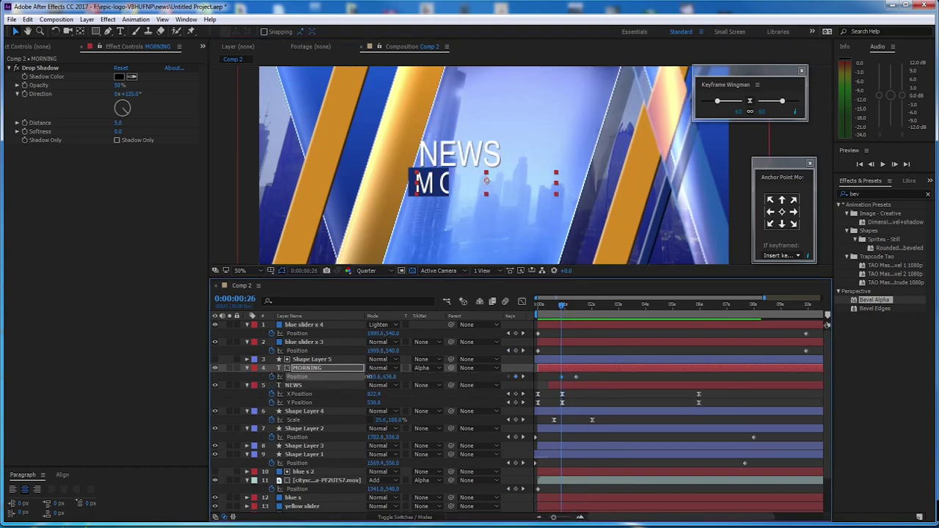
left_click_drag(368, 377, 299, 376)
left_click_drag(562, 377, 545, 380)
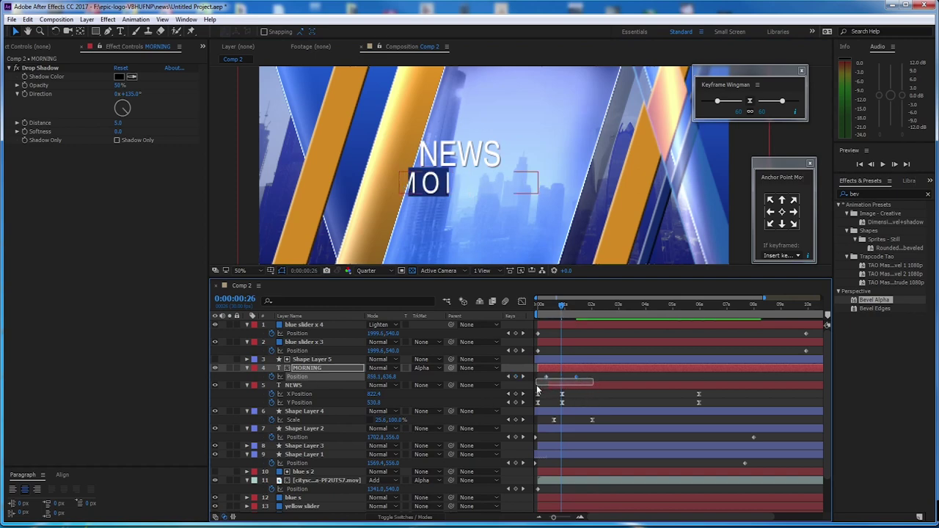
Step: Ease the two MORNING Position keyframes in the speed graph, with a long ease into the last one, and preview from the start
left_click(522, 302)
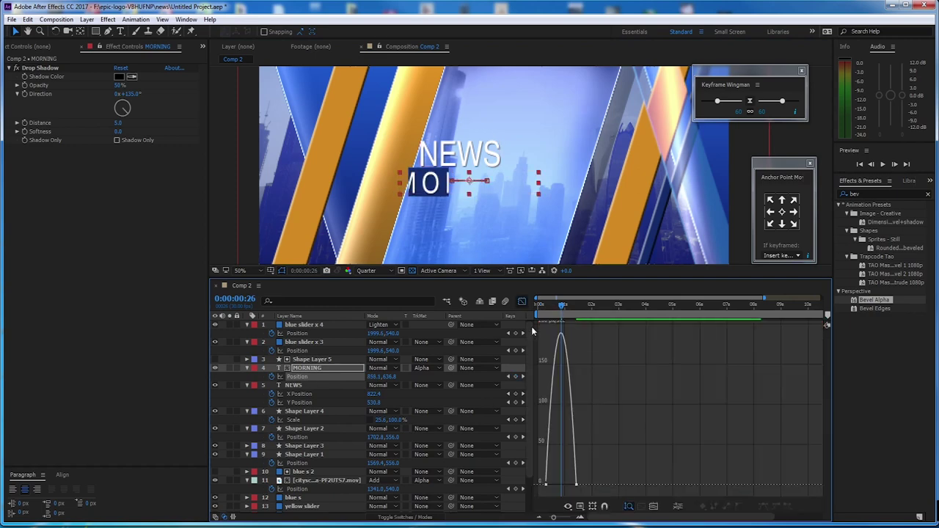
left_click_drag(590, 467, 552, 486)
left_click(522, 302)
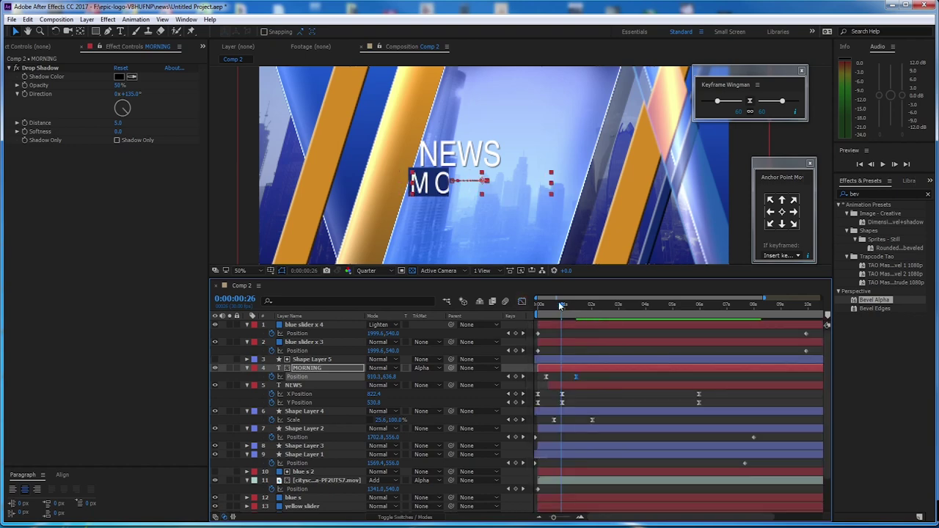
left_click_drag(559, 306, 471, 311)
scroll(506, 182, "down", 1)
key("space")
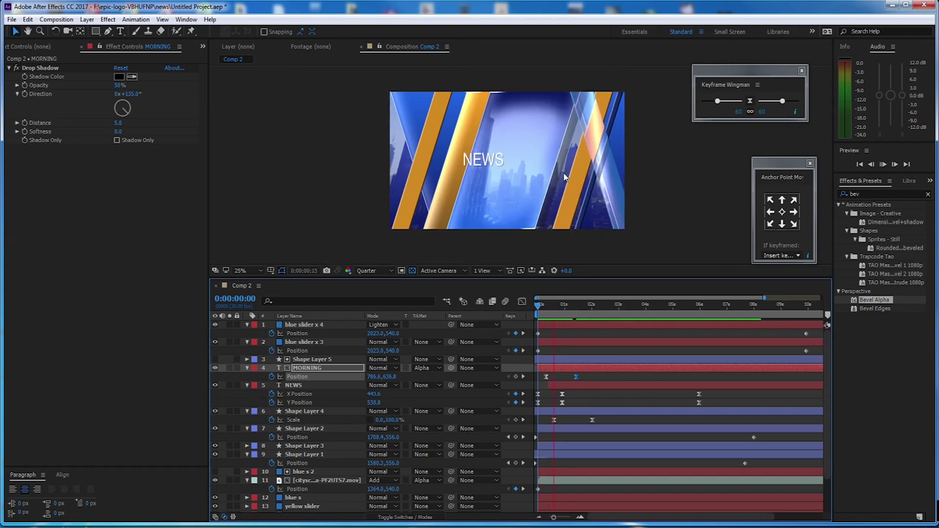
key("space")
scroll(516, 181, "up", 2)
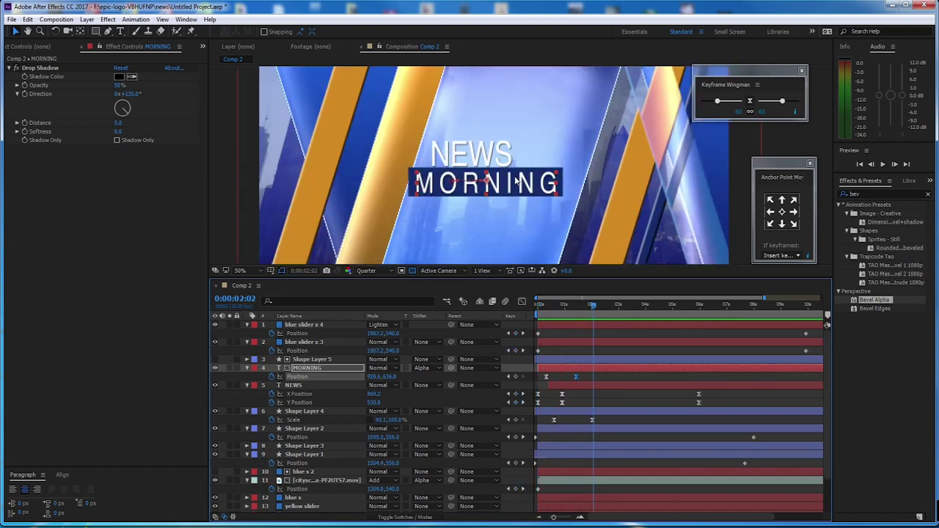
Step: Preview the MORNING reveal from the start at full-frame view, checking its motion against the surrounding sliders
key("space")
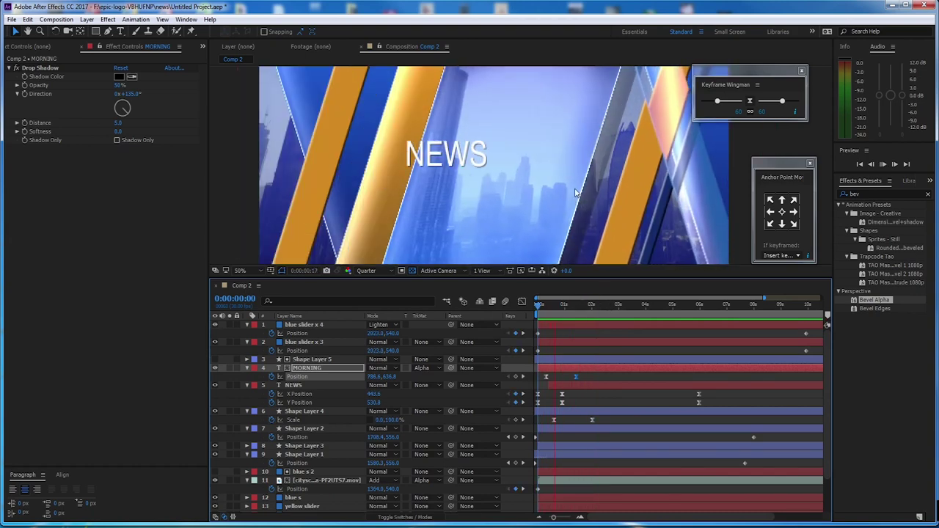
scroll(565, 206, "down", 4)
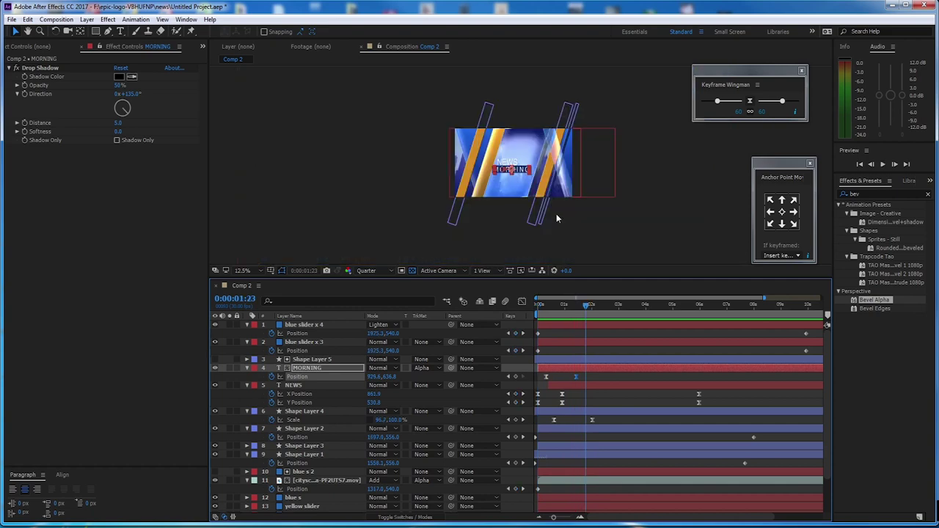
key("space")
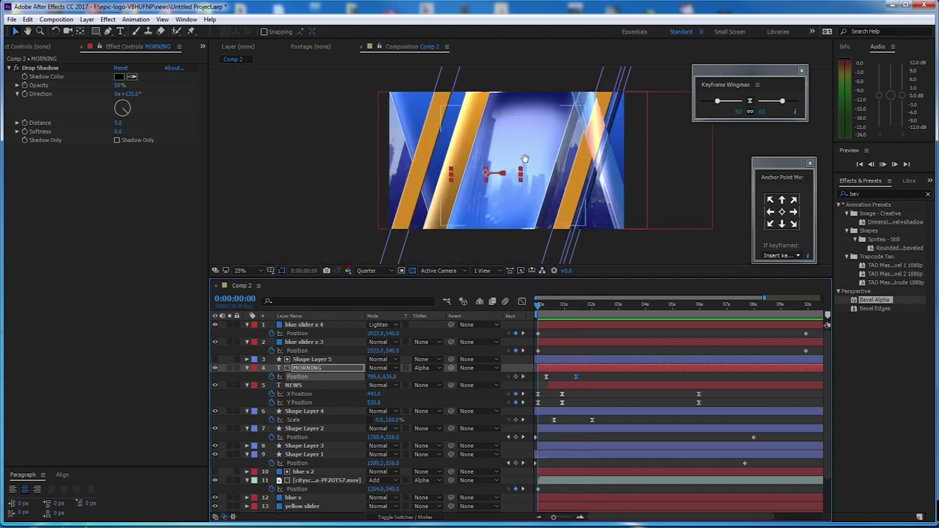
key("space")
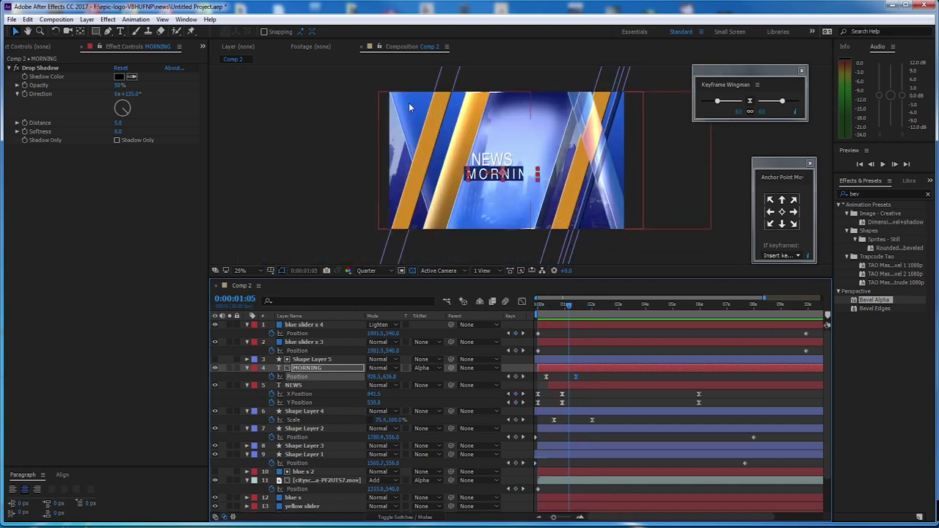
Step: Animate blue slider x 2's Position: keyframe X 534.0 at the start and X 704.0 at about 7 seconds
left_click(409, 108)
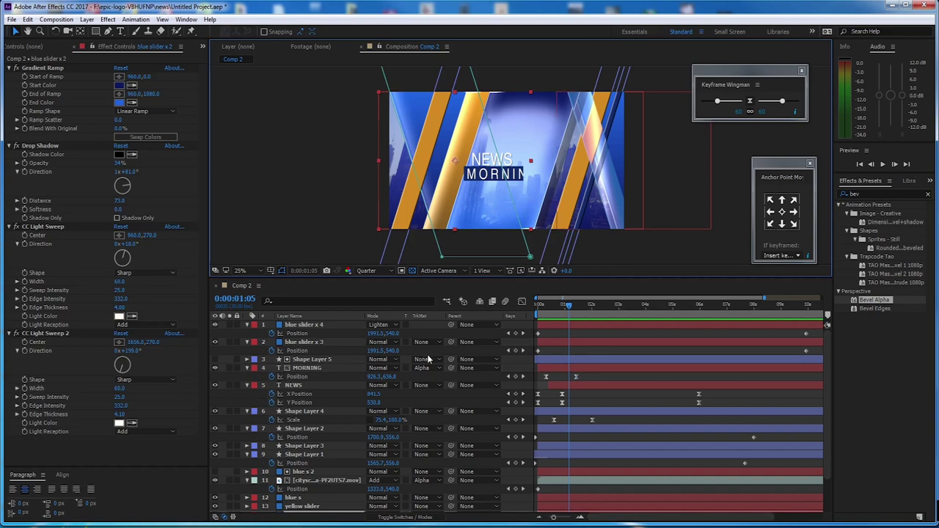
scroll(396, 426, "down", 3)
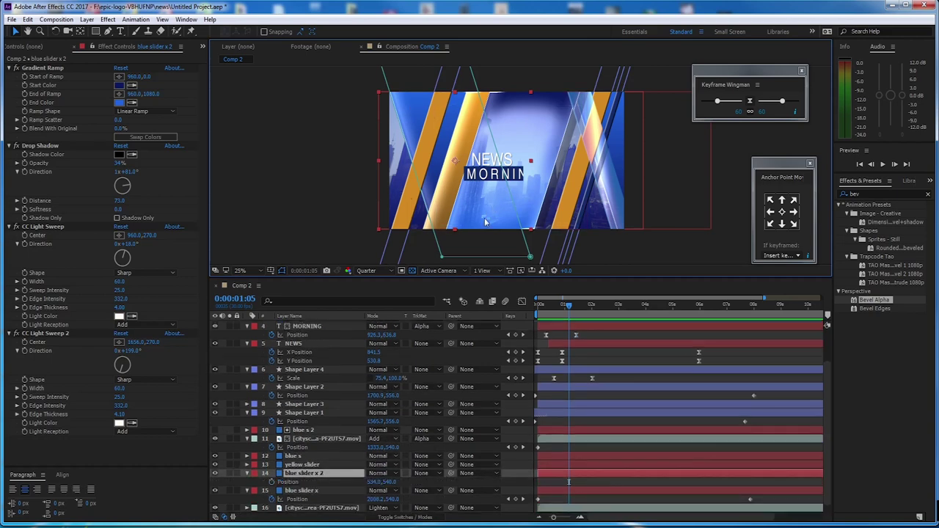
left_click(271, 482)
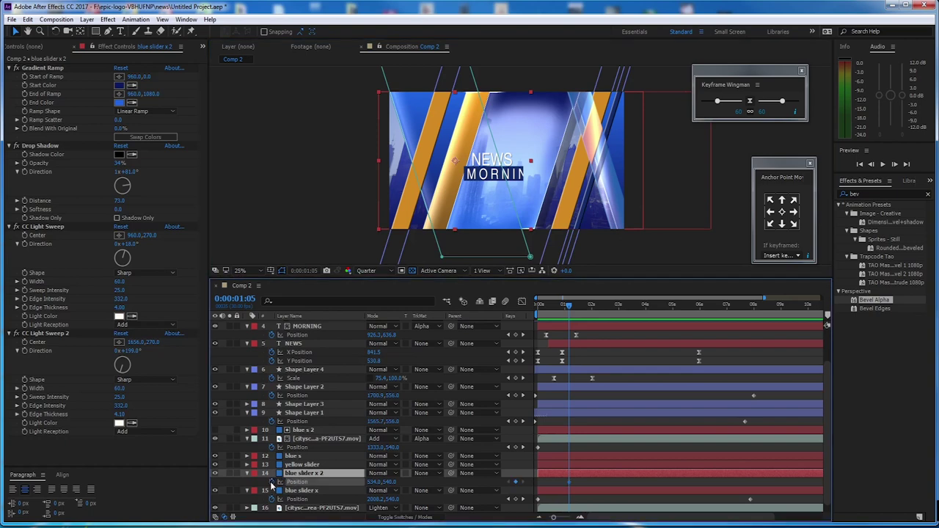
left_click_drag(569, 482, 537, 486)
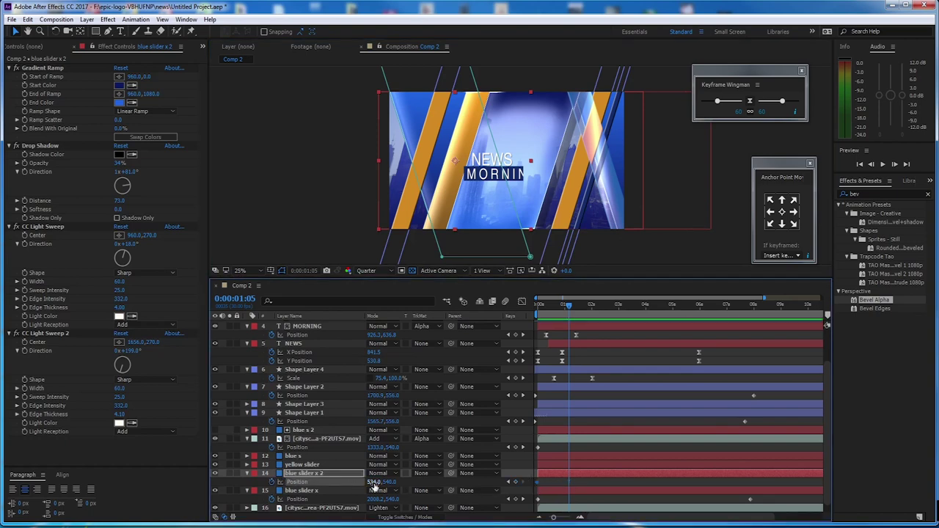
left_click_drag(374, 486, 459, 490)
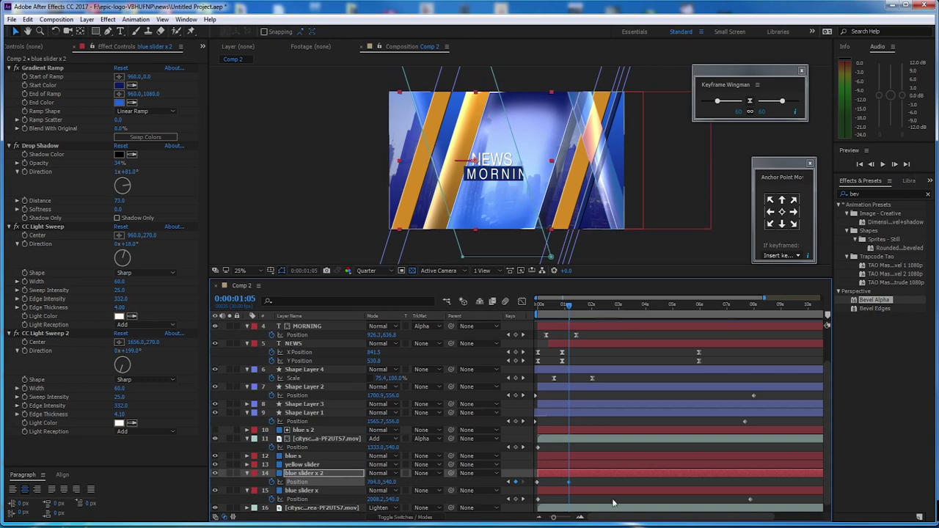
left_click_drag(569, 482, 728, 498)
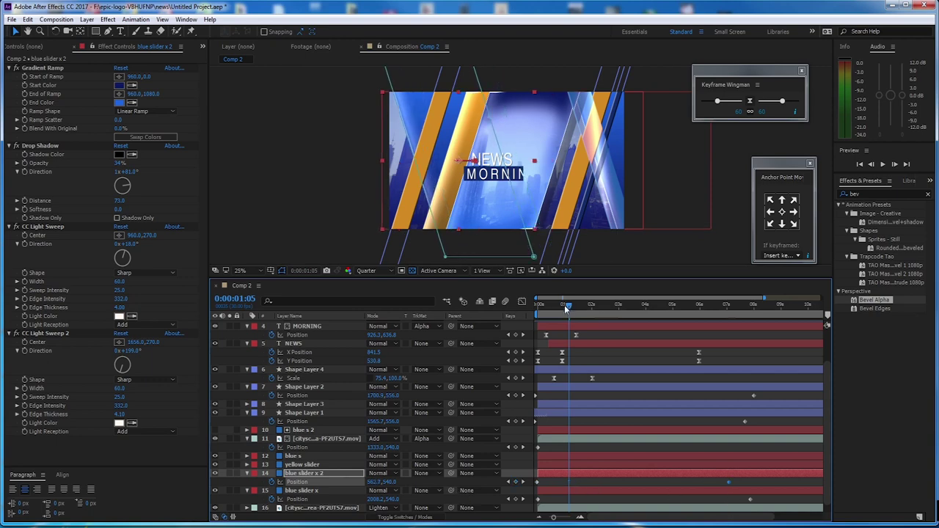
Step: Preview the composition from the start, checking the slow drift of blue slider x 2
left_click_drag(568, 307, 537, 308)
key("space")
key("space")
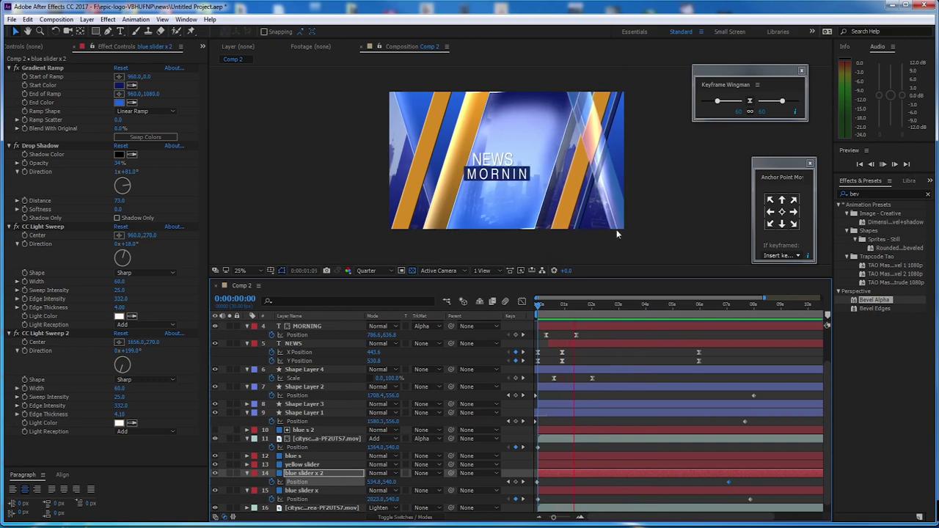
key("space")
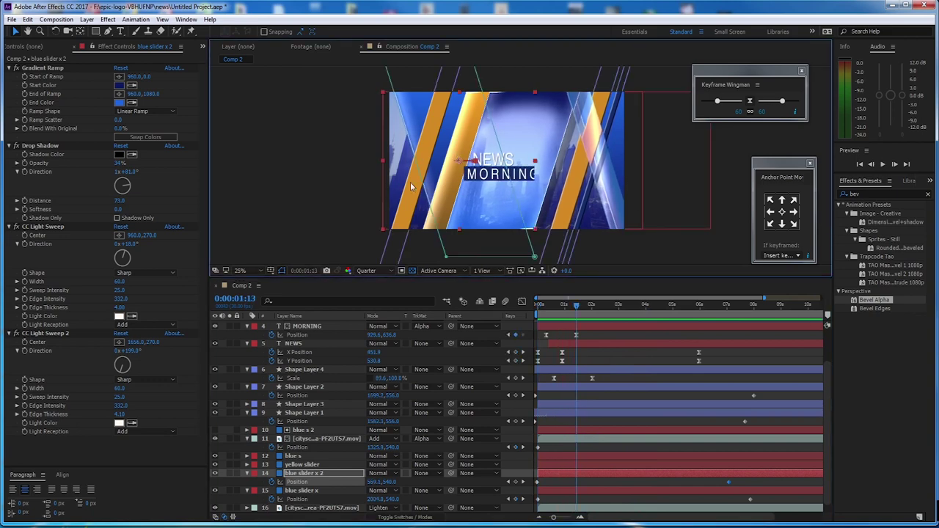
Step: Animate Shape Layer 3's Position: keyframe it at the start, then add X 217.0 and move that keyframe to about 7.6 seconds
left_click(400, 251)
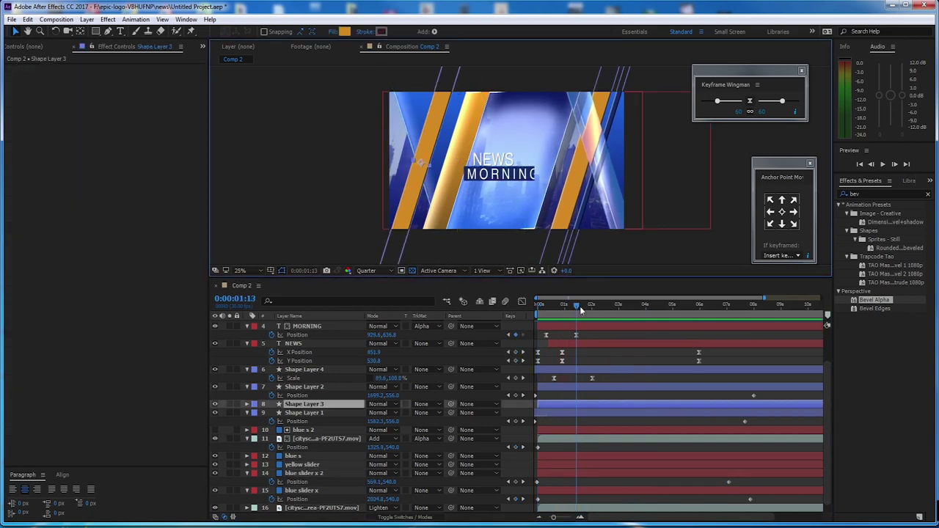
left_click_drag(581, 309, 535, 310)
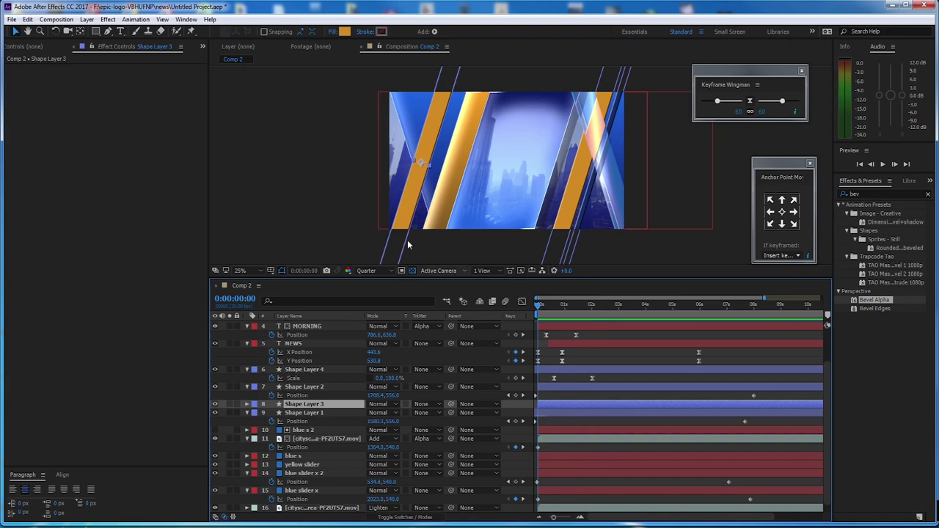
key("alt+shift+p")
left_click(272, 413)
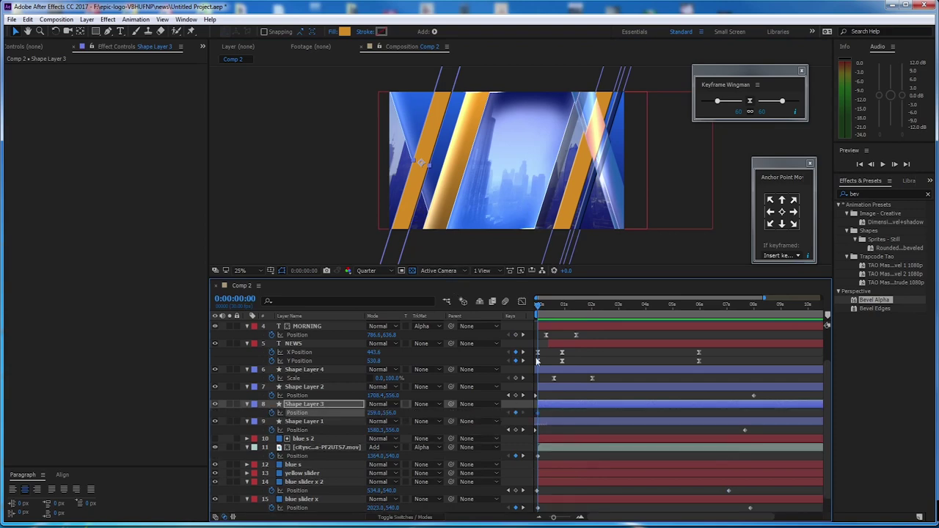
left_click_drag(539, 308, 598, 318)
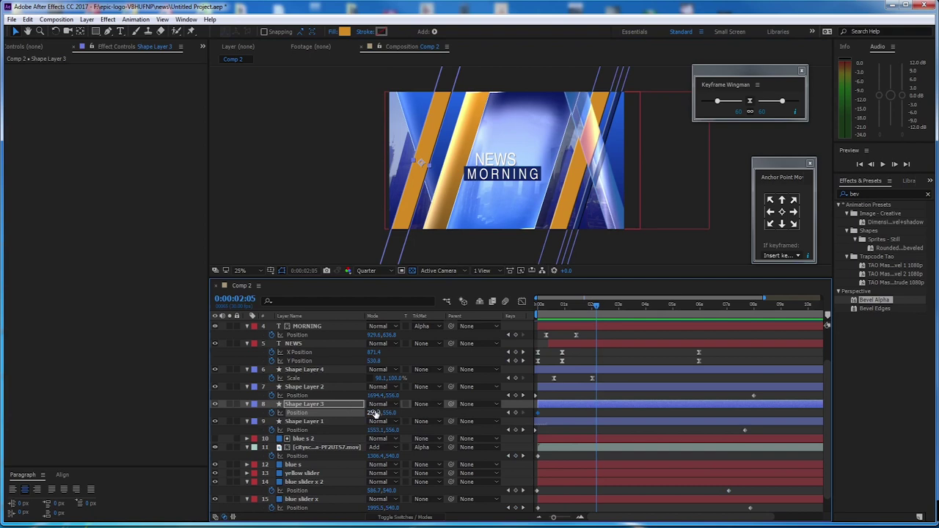
left_click_drag(374, 413, 343, 413)
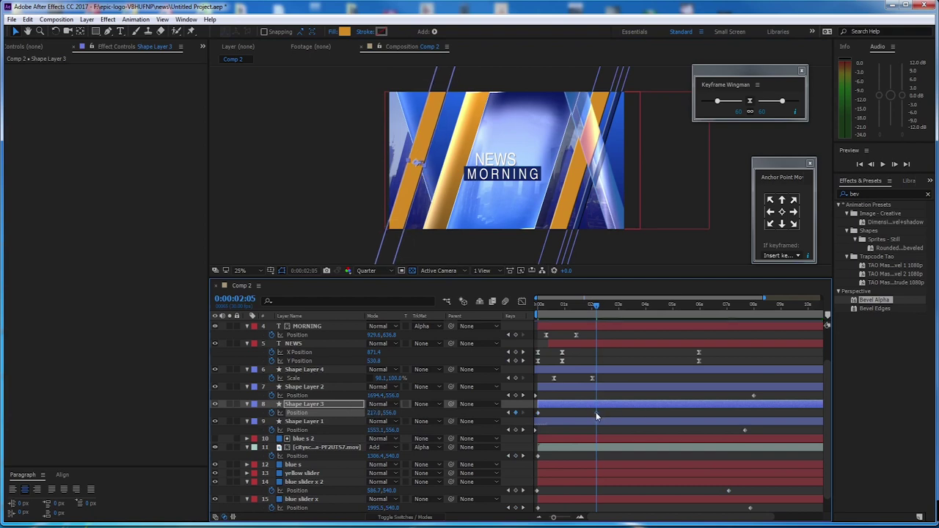
left_click_drag(596, 413, 744, 431)
Step: Preview the composition, checking how the orange stripe of Shape Layer 3 moves with the other elements
key("space")
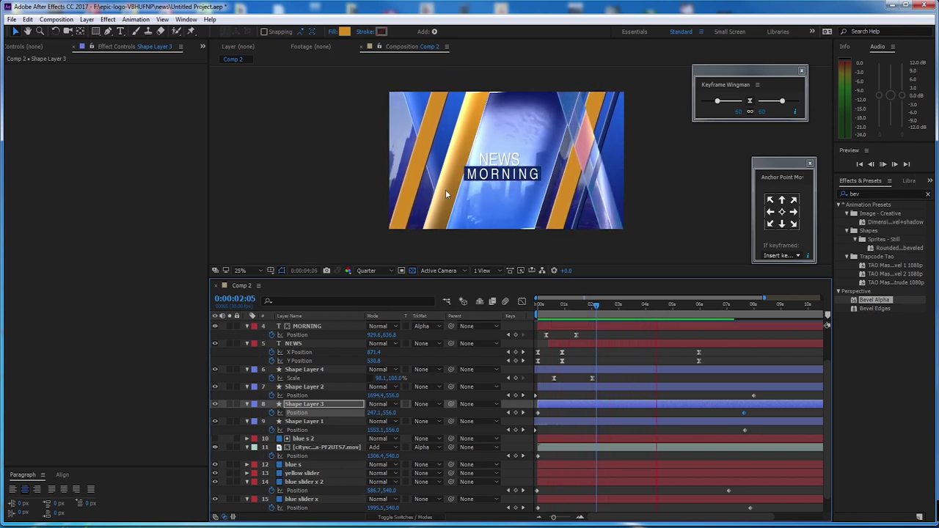
key("space")
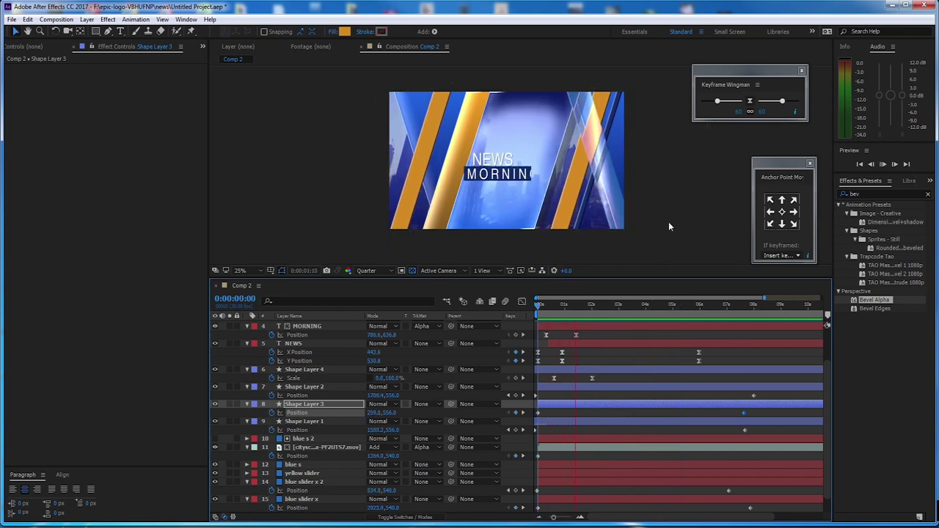
key("space")
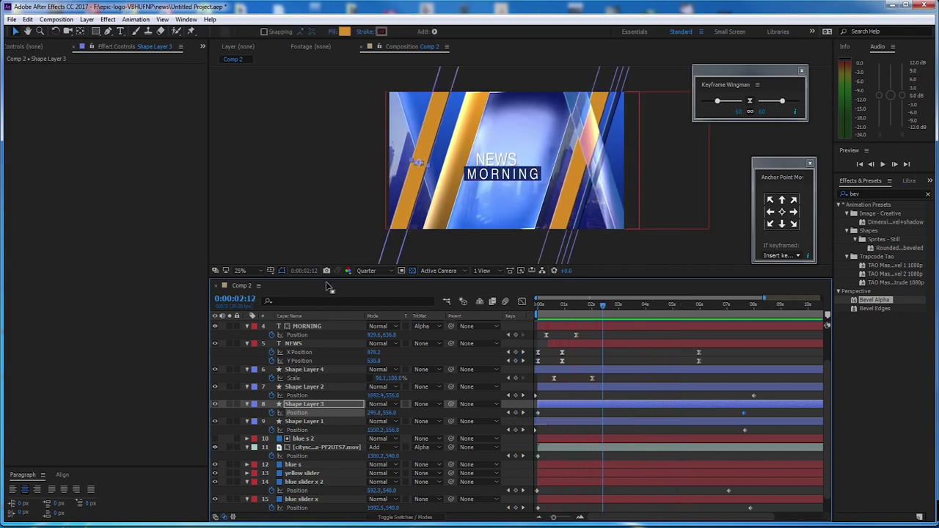
Step: Enlarge the timeline and collapse the keyframed properties of all layers so the full layer stack shows
left_click_drag(332, 279, 336, 244)
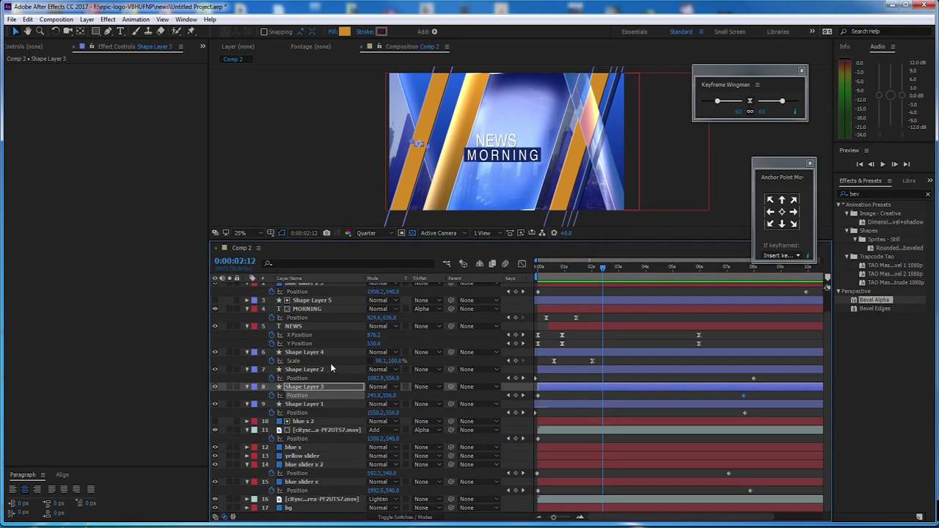
key("ctrl+a")
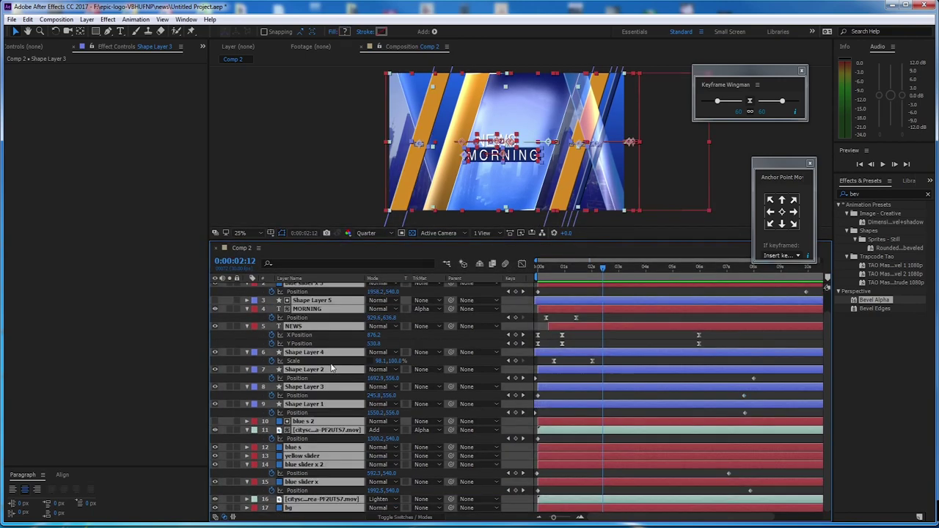
key("u")
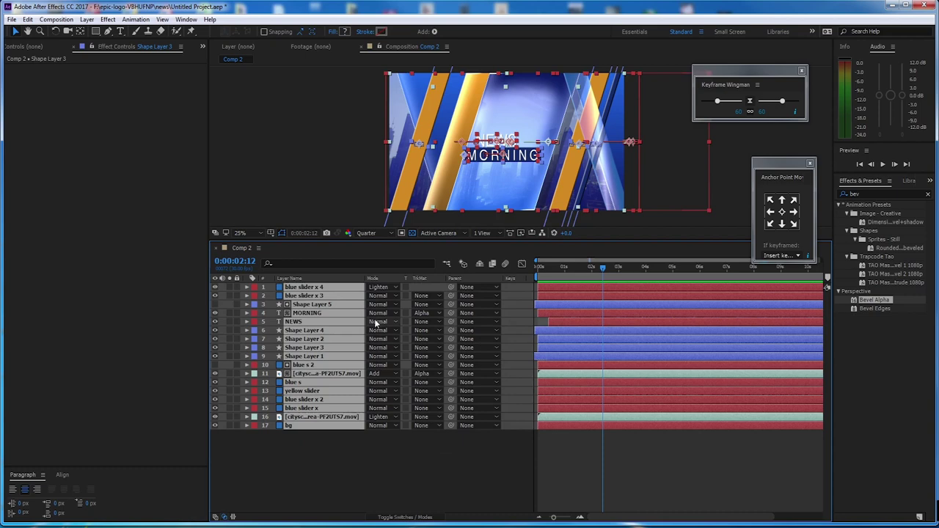
left_click(361, 482)
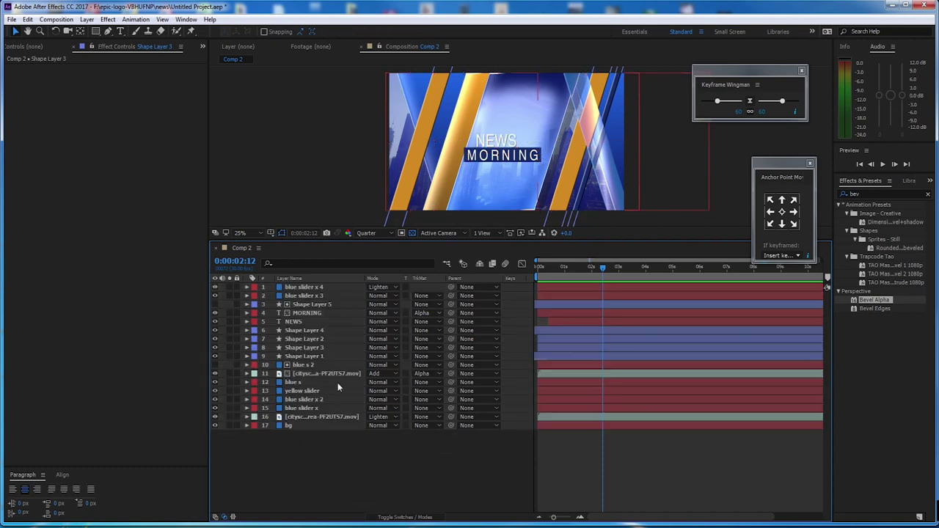
Step: Pre-compose all layers from bg to blue slider x 4 into a new composition named main, moving all attributes
left_click(314, 424)
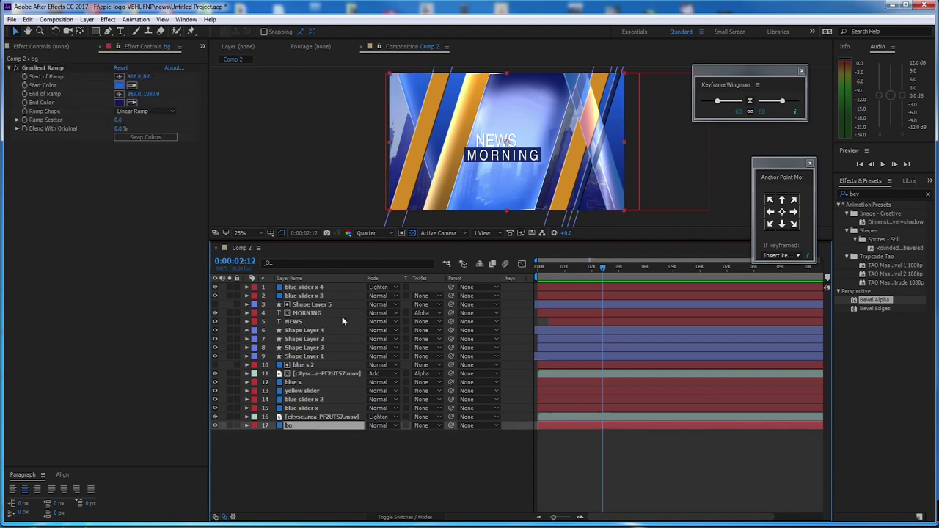
left_click(317, 289, "shift")
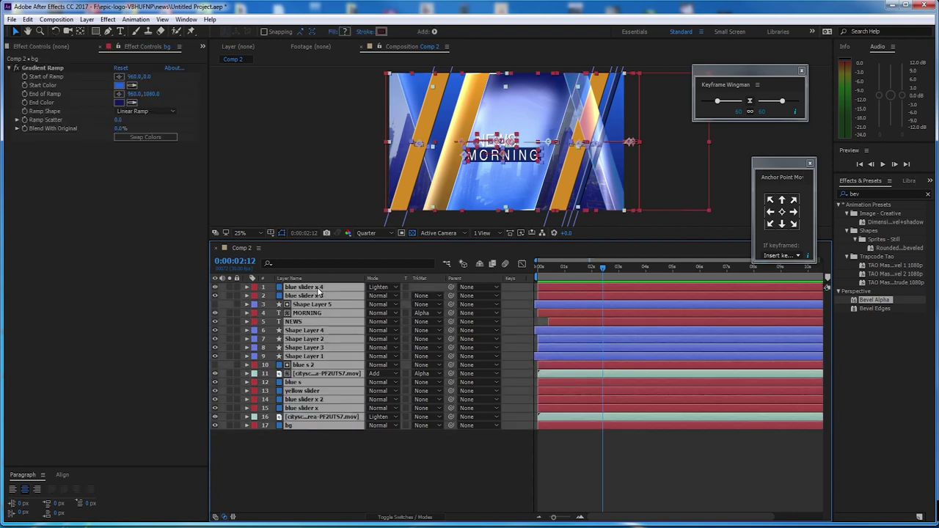
key("ctrl+shift+c")
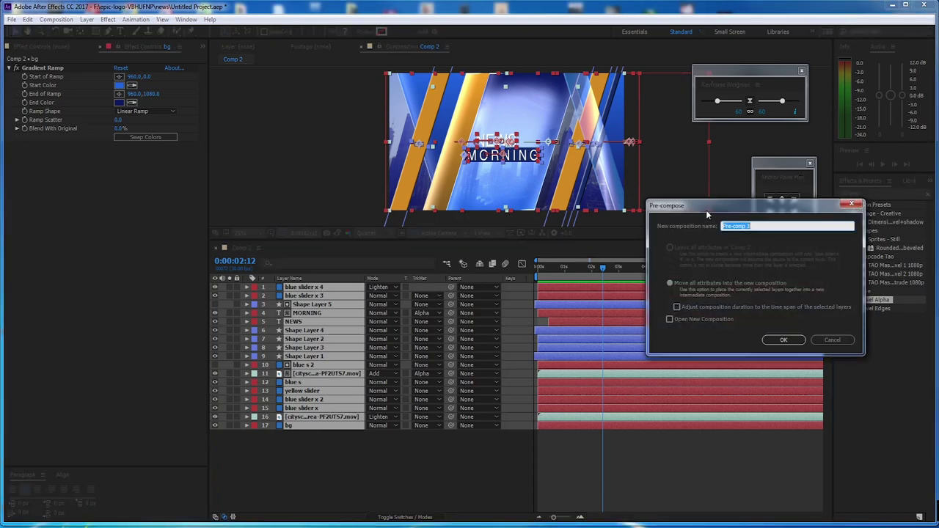
left_click_drag(707, 214, 359, 315)
left_click_drag(410, 334, 319, 328)
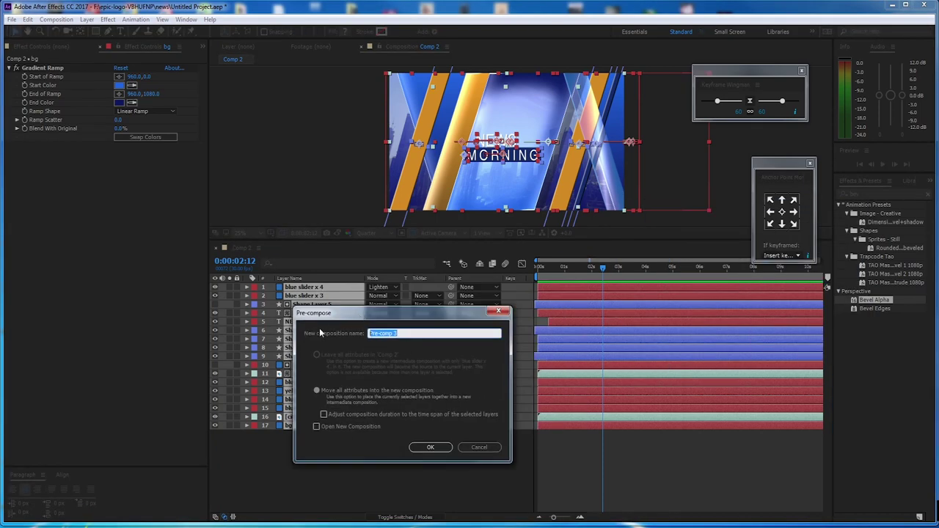
type("main")
left_click_drag(431, 314, 471, 311)
left_click(471, 445)
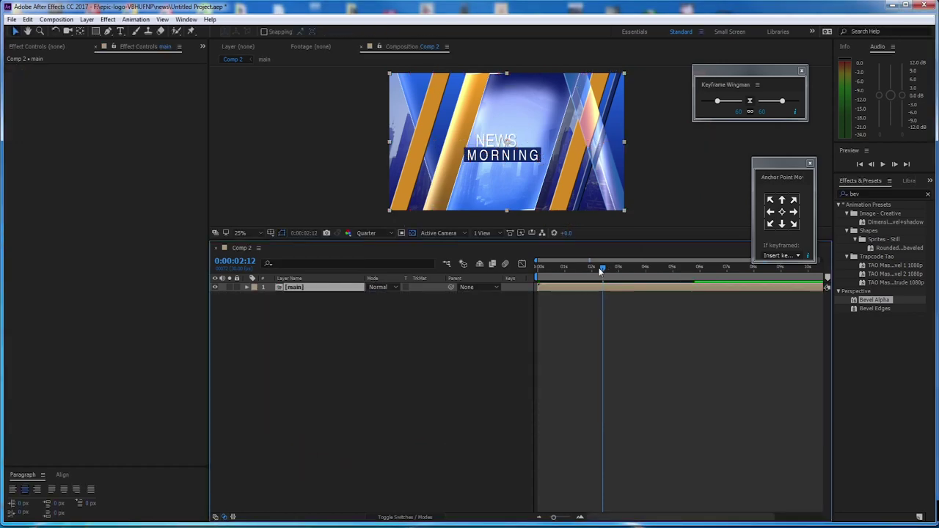
Step: Add the news reporter JPG from the project items to Comp 2 and place it above the main layer
mouse_move(600, 271)
left_mouse_down()
mouse_move(554, 273)
mouse_move(591, 278)
left_mouse_up()
left_click(311, 316)
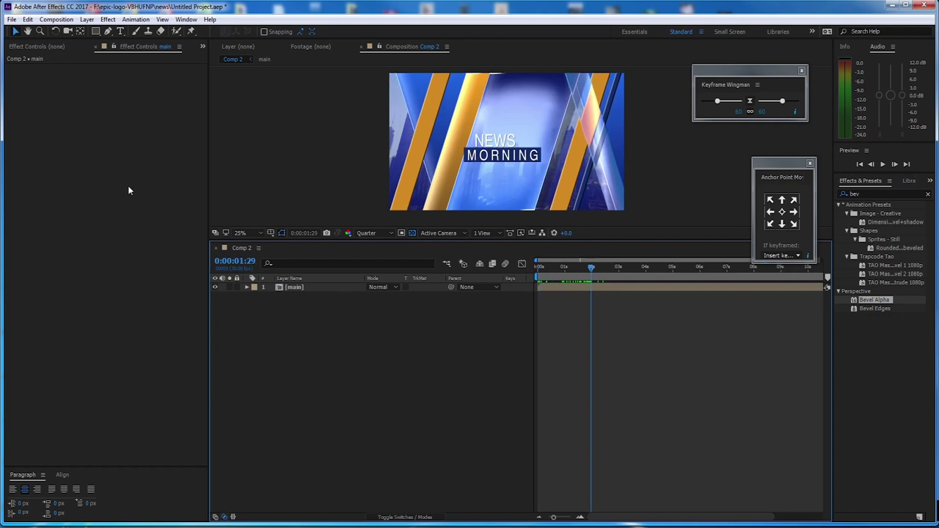
left_click(27, 45)
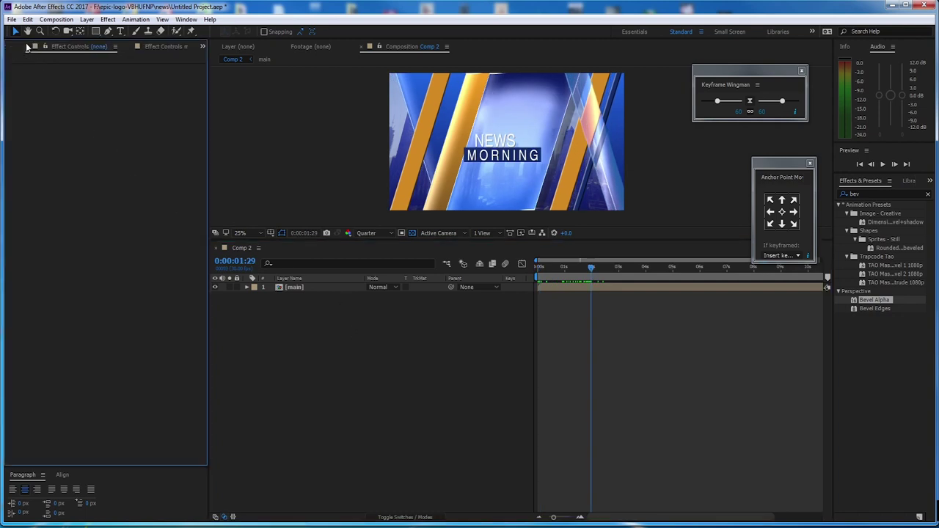
left_click(203, 46)
left_click(228, 59)
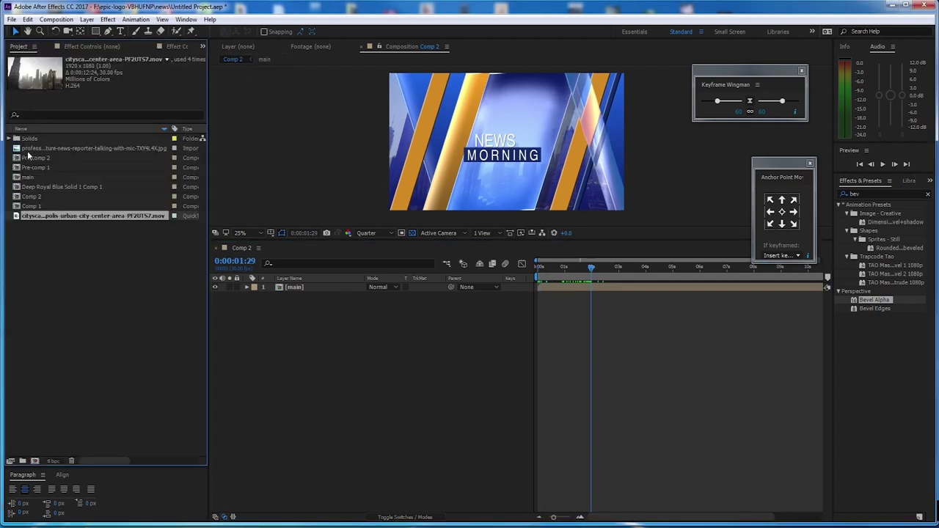
left_click_drag(28, 149, 345, 335)
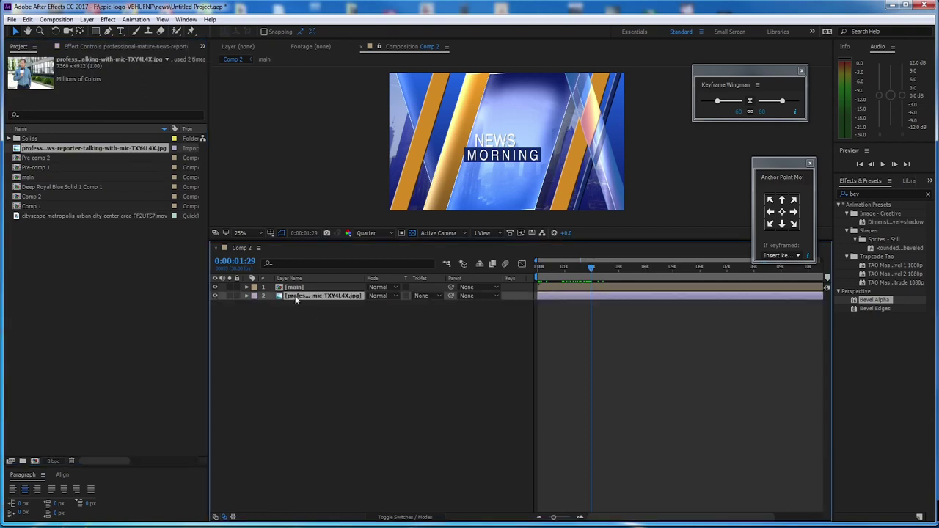
left_click_drag(297, 298, 296, 285)
Step: Move to 0:00:00:20 and scale the reporter image to 28% so it fits the frame
left_click_drag(593, 267, 555, 274)
key("s")
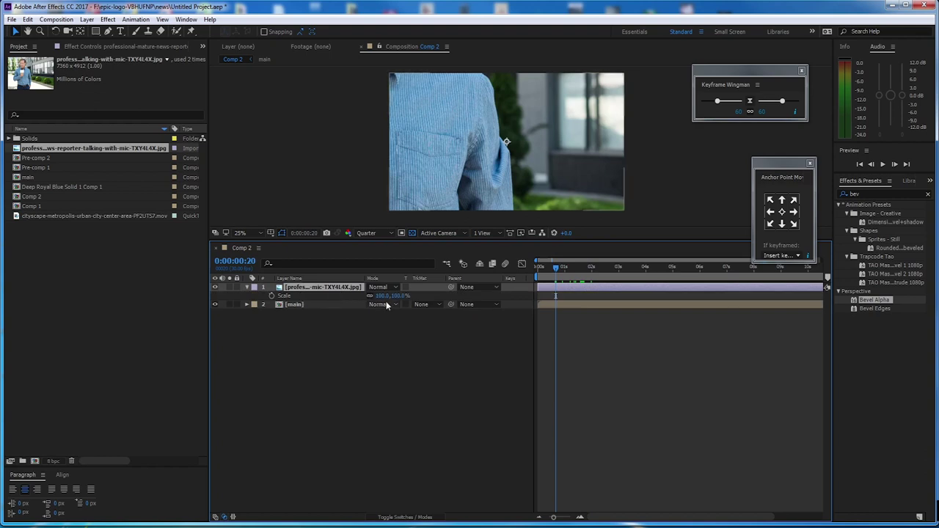
left_click_drag(386, 297, 351, 300)
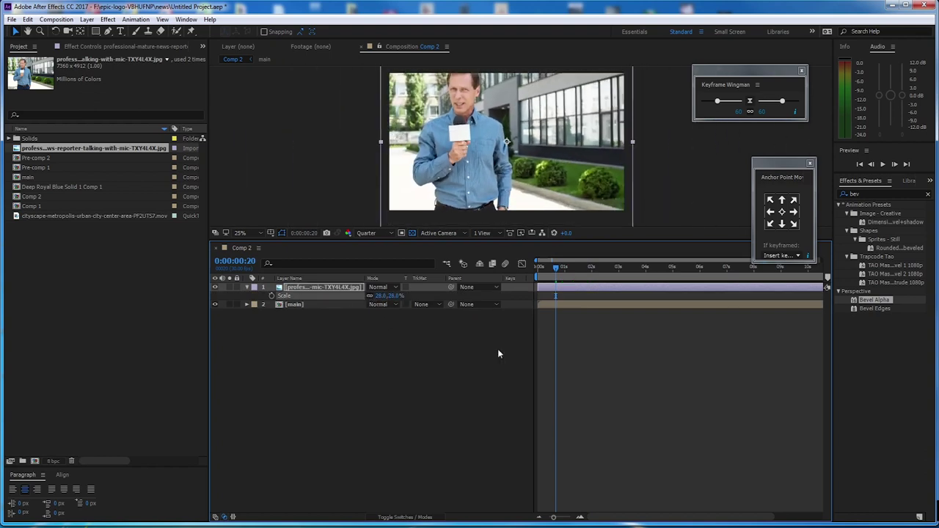
Step: Place the main layer above the reporter image, shift its start to about 1 second, and preview Comp 2 from the beginning
left_click_drag(555, 267, 539, 266)
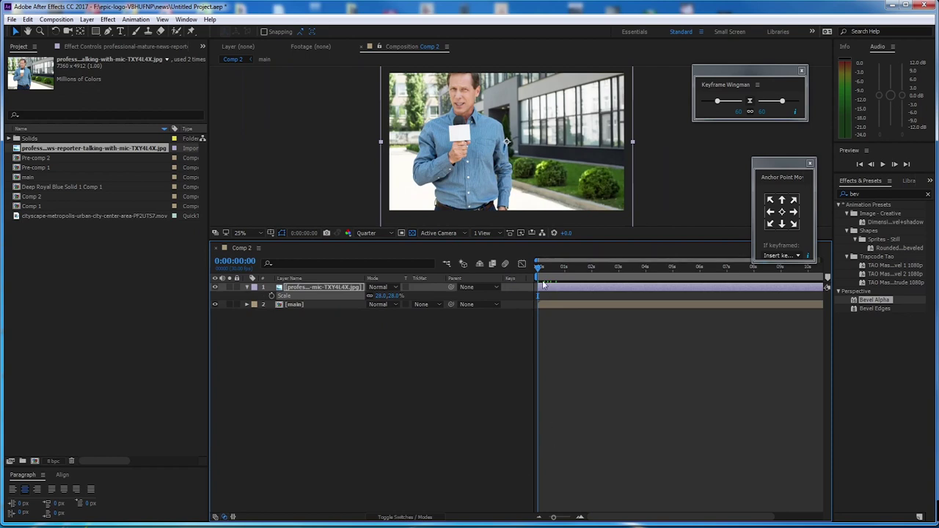
key("space")
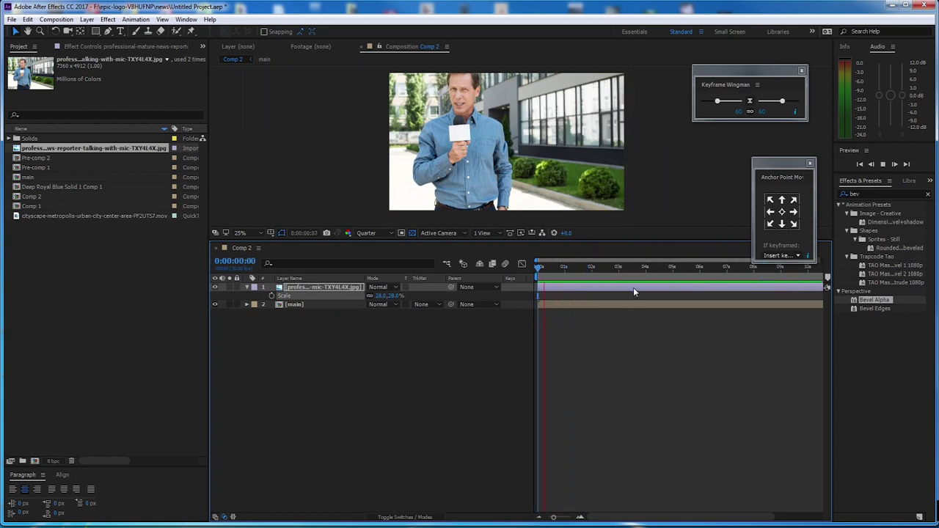
left_click_drag(568, 267, 563, 268)
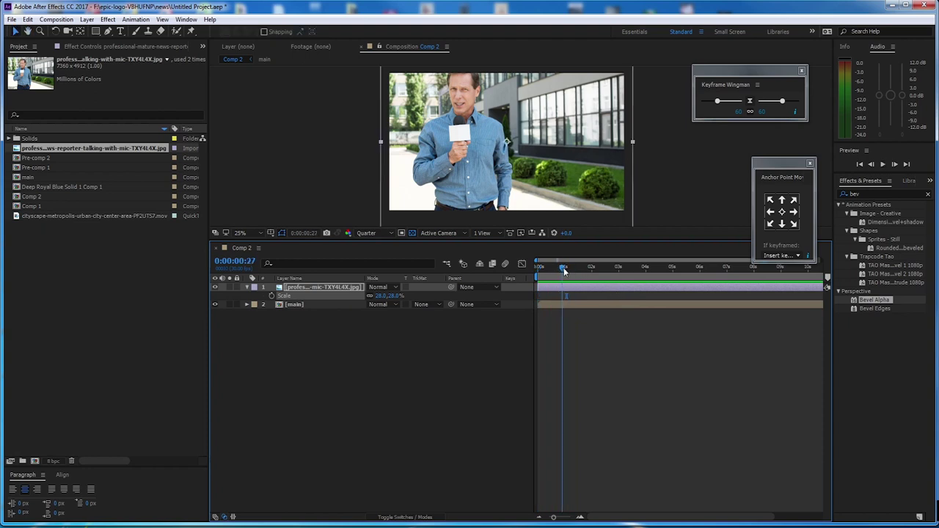
left_click(593, 304)
left_click_drag(319, 309, 346, 287)
left_click_drag(546, 288, 573, 291)
key("Home")
key("space")
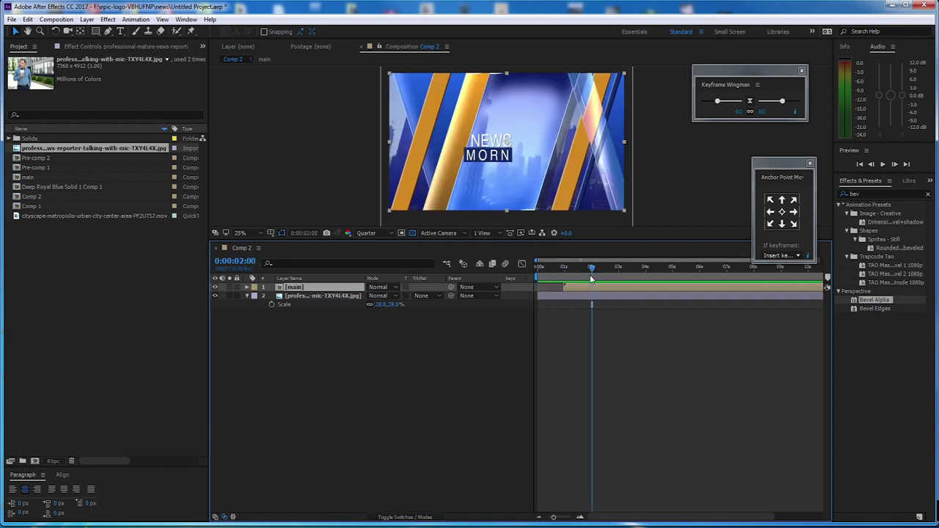
key("space")
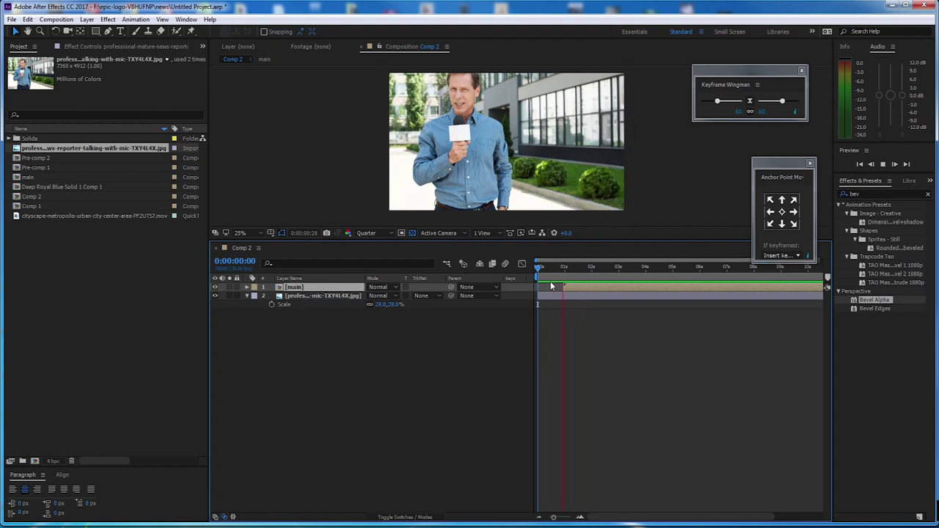
key("space")
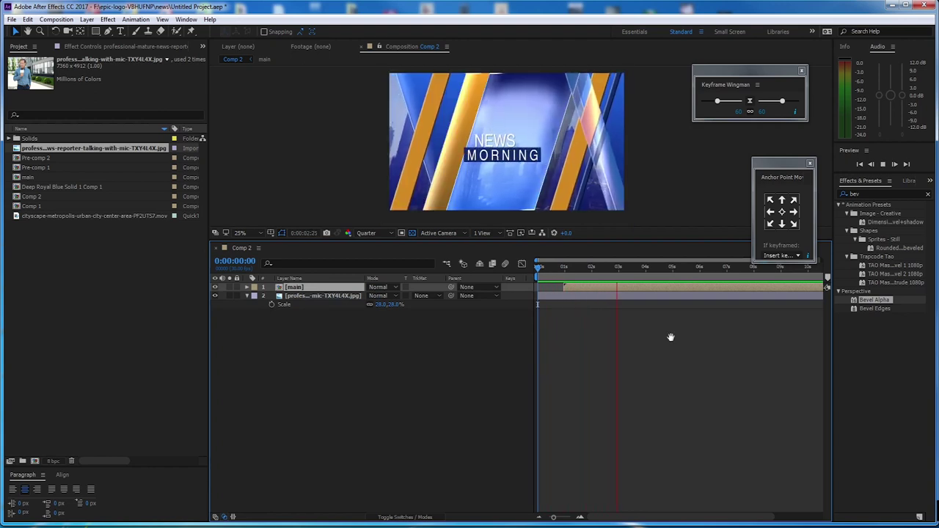
mouse_move(619, 271)
left_mouse_down()
mouse_move(585, 279)
mouse_move(605, 281)
left_mouse_up()
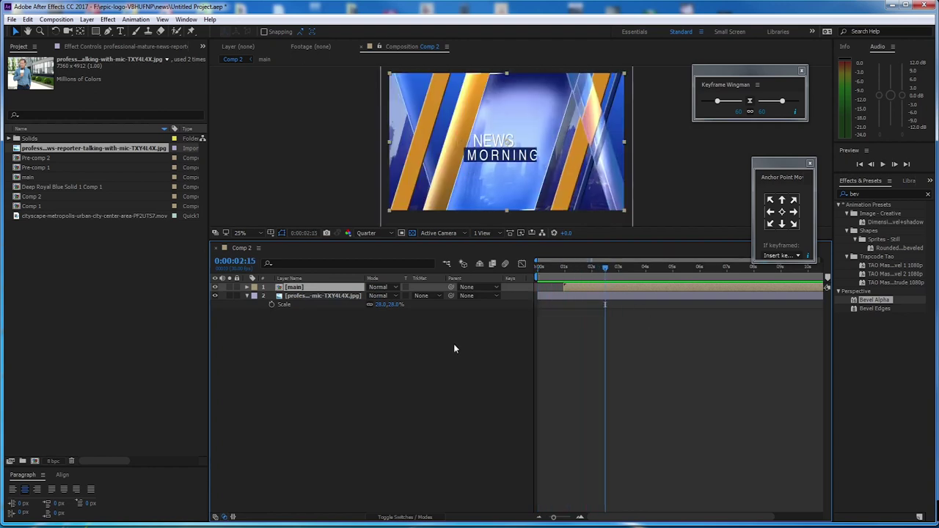
Step: Open the main composition and set the Gradient Ramp start color of the blue s layer to orange D48B23
double_click(316, 288)
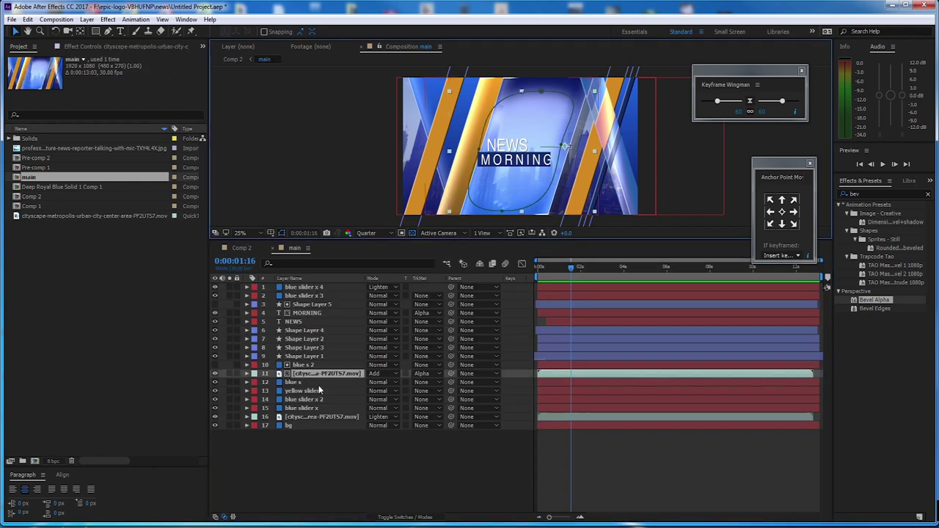
left_click(303, 366)
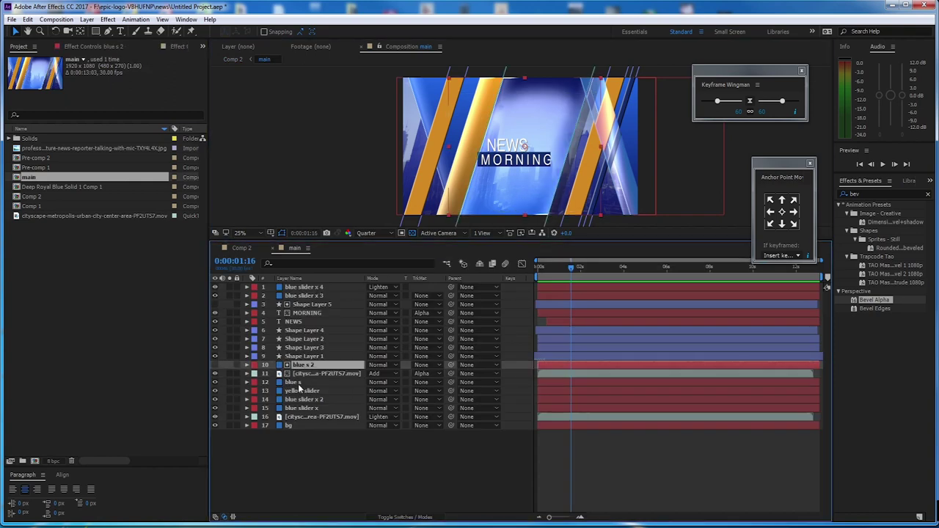
left_click(300, 383)
left_click(216, 382)
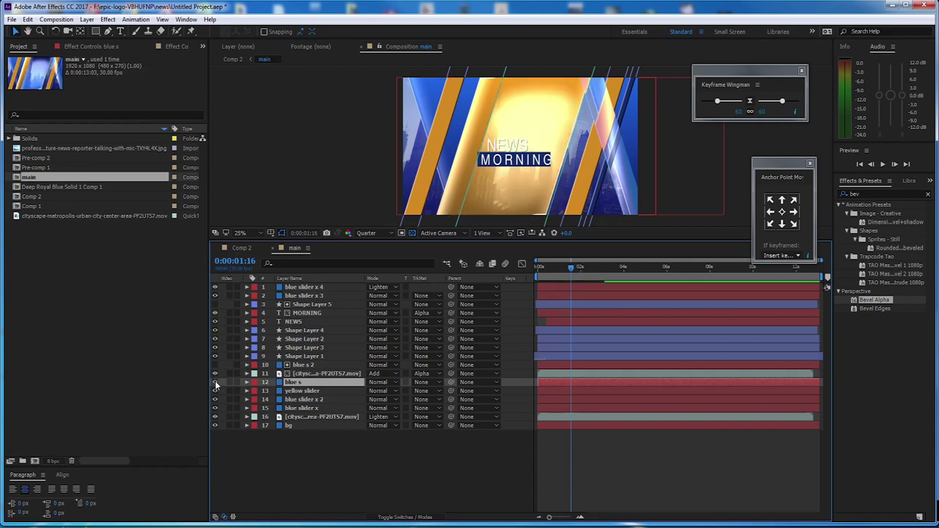
left_click(216, 383)
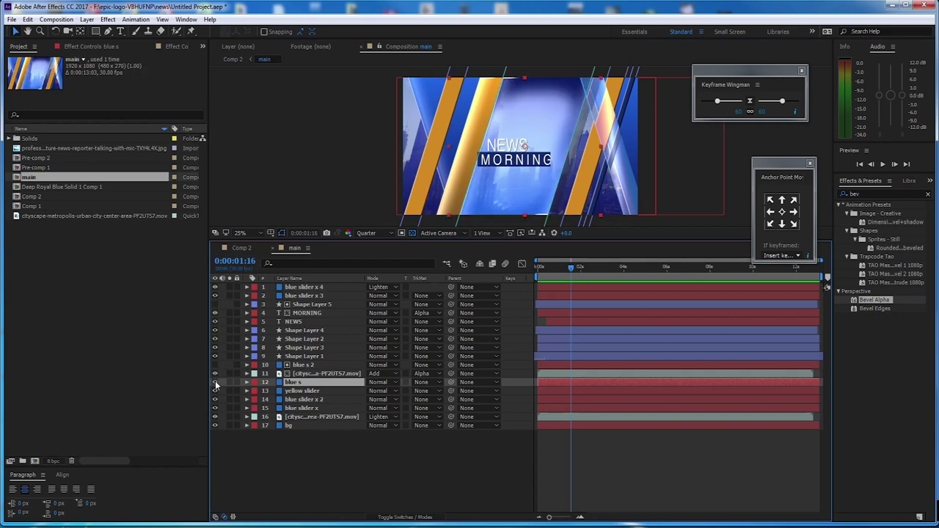
left_click(92, 46)
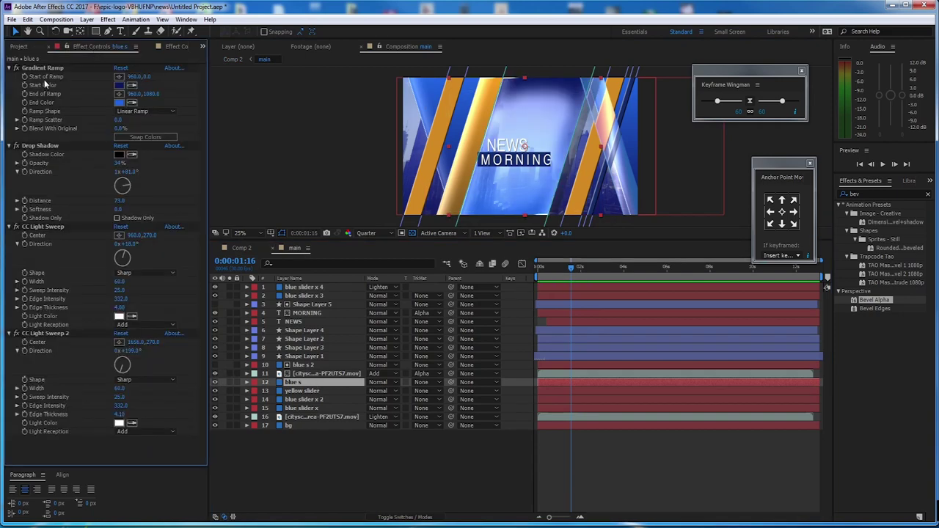
left_click(119, 85)
left_click(281, 198)
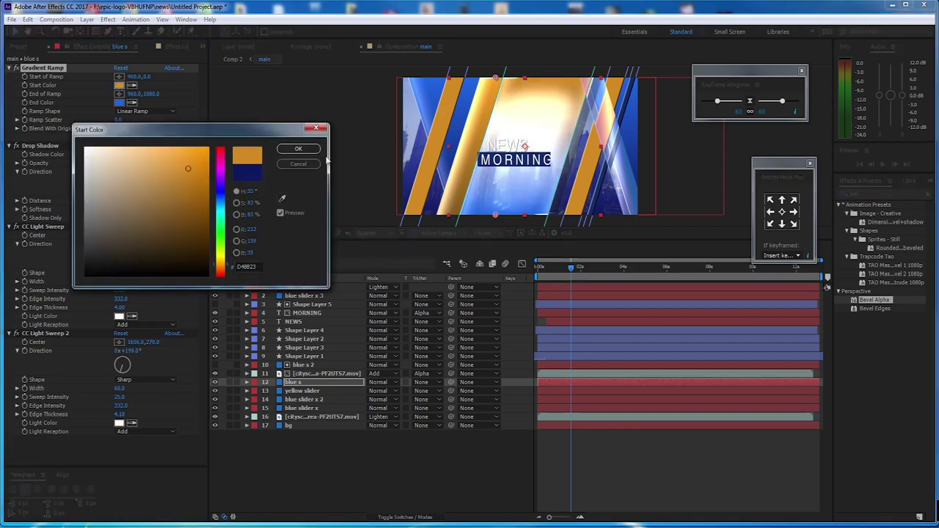
left_click(298, 148)
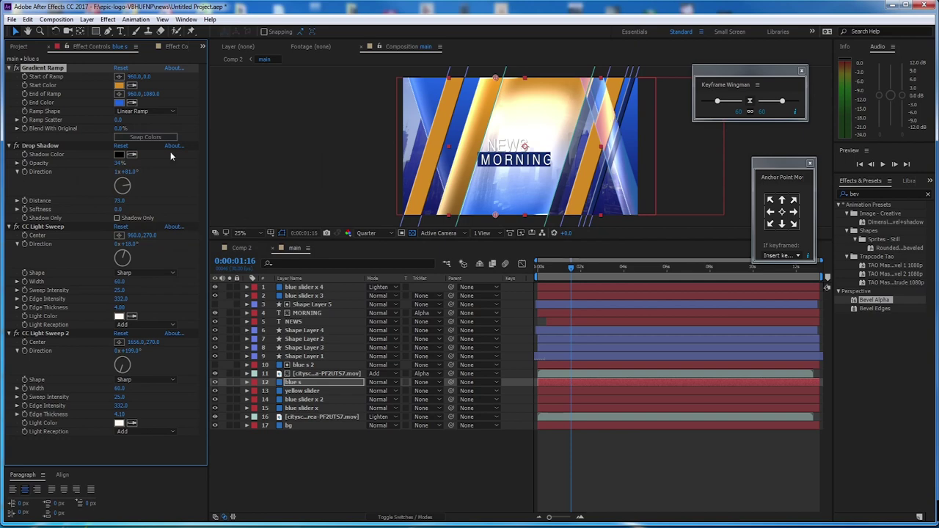
Step: Change the blending mode of the cityscape footage layer matted by blue s 2 to Lighten
left_click(41, 229)
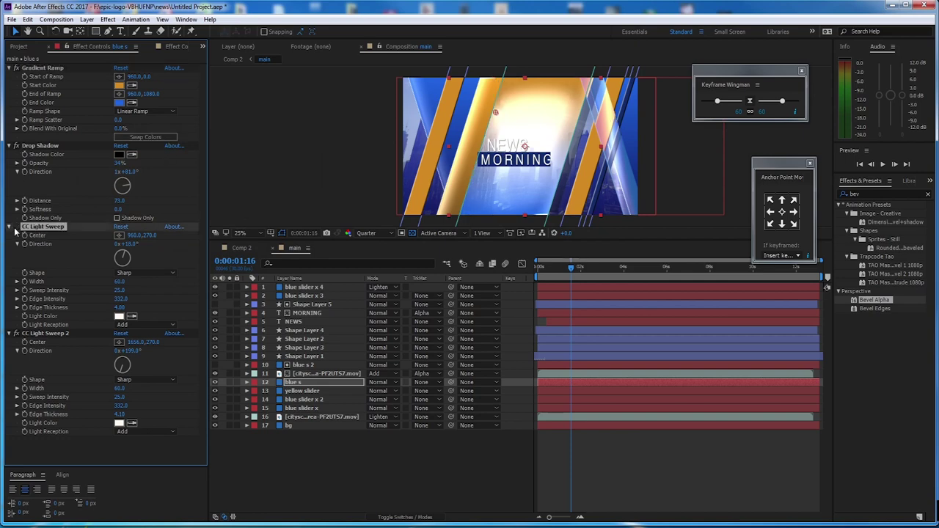
left_click(601, 268)
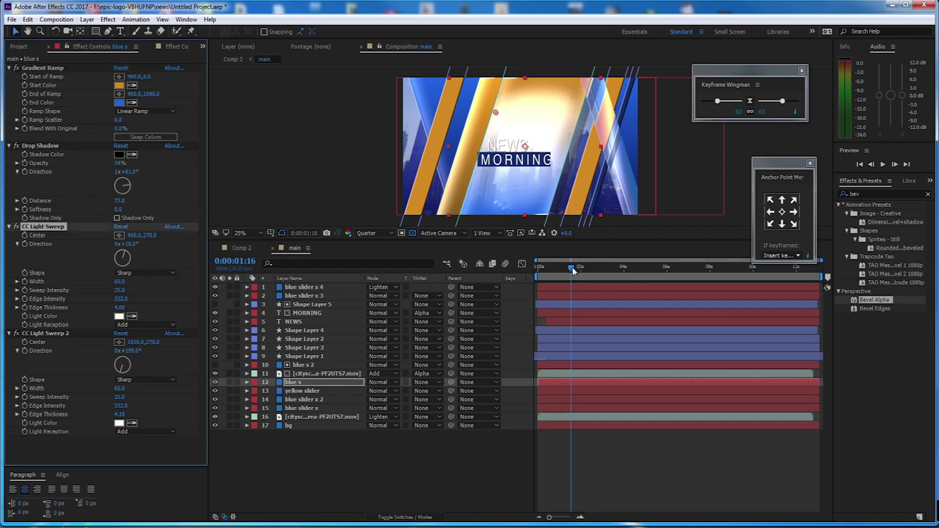
mouse_move(605, 275)
left_mouse_down()
mouse_move(658, 274)
mouse_move(532, 290)
mouse_move(614, 282)
left_mouse_up()
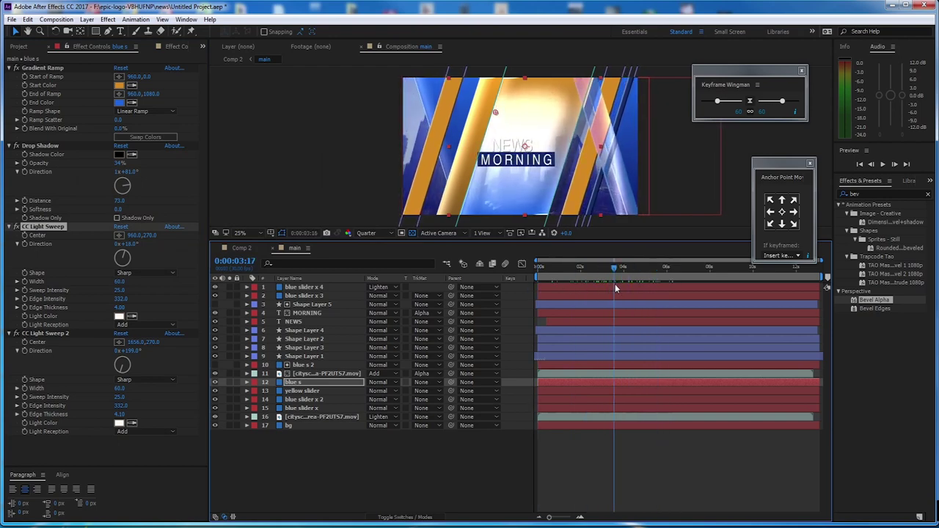
left_click(312, 365)
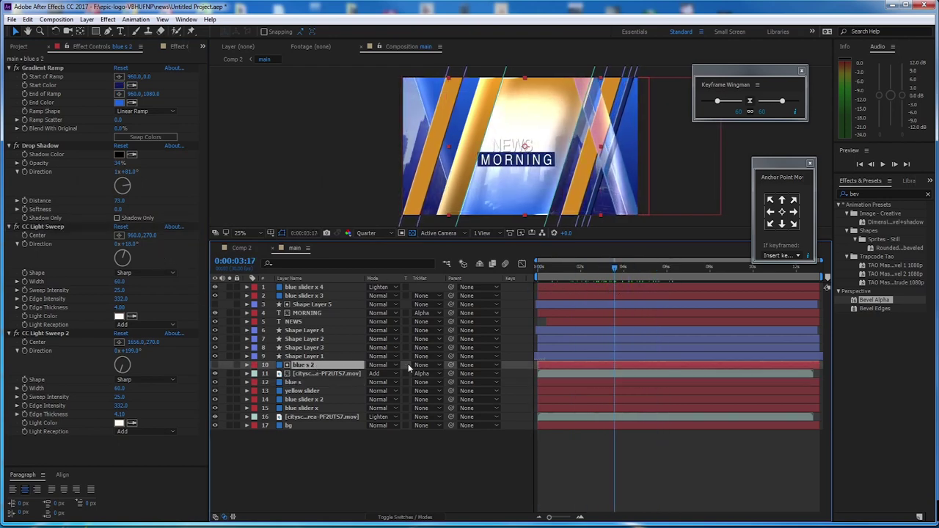
left_click(329, 373)
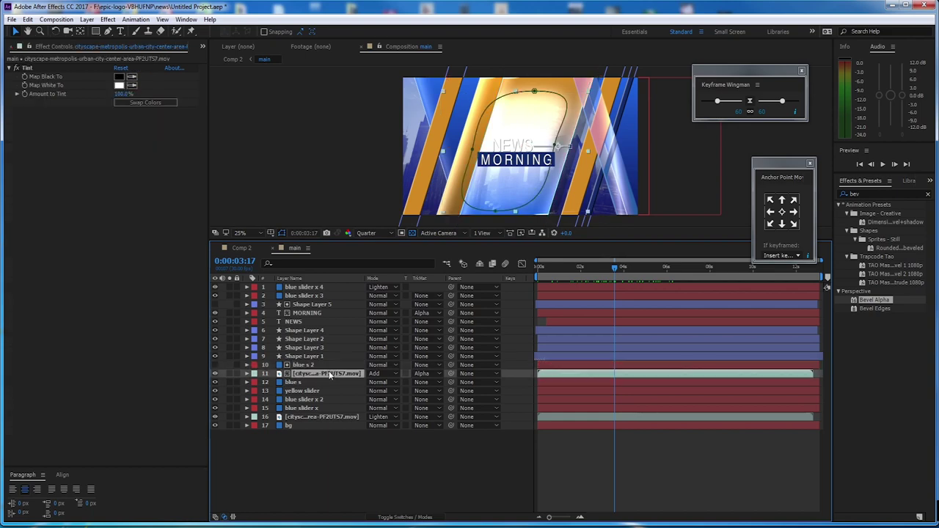
left_click(381, 375)
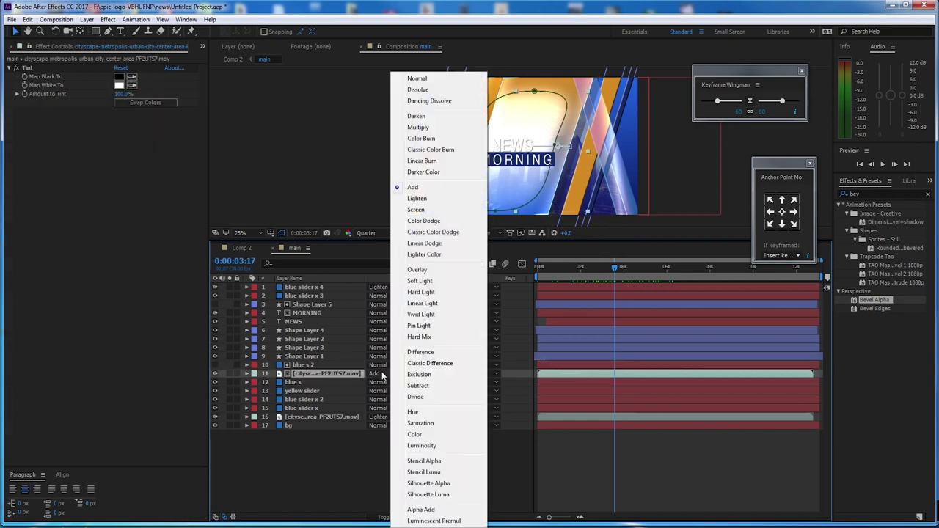
left_click(451, 199)
Step: Preview the main composition from the start and check Comp 2 around 0:00:01:22
key("Home")
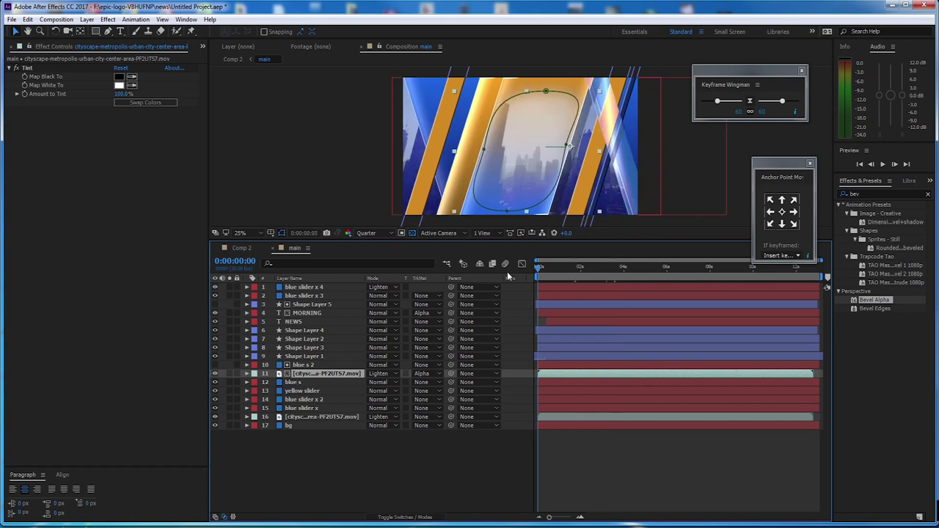
key("space")
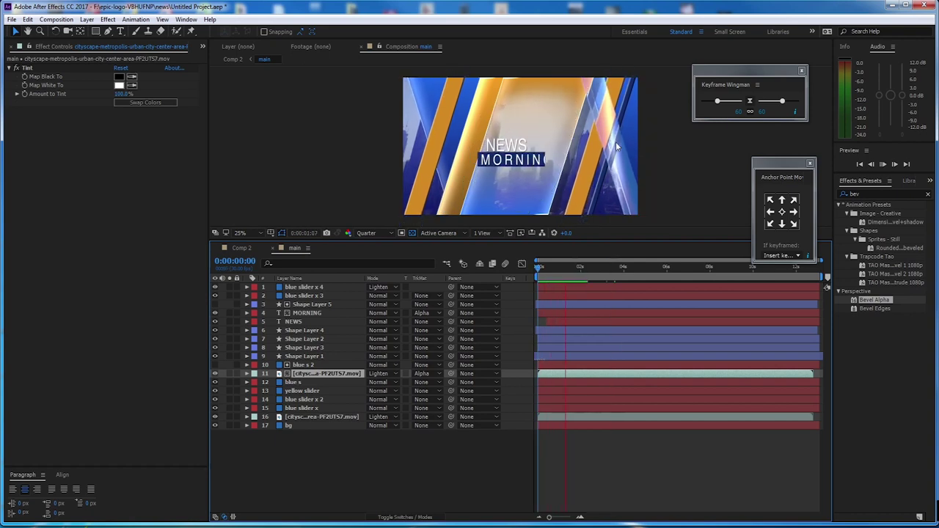
key("space")
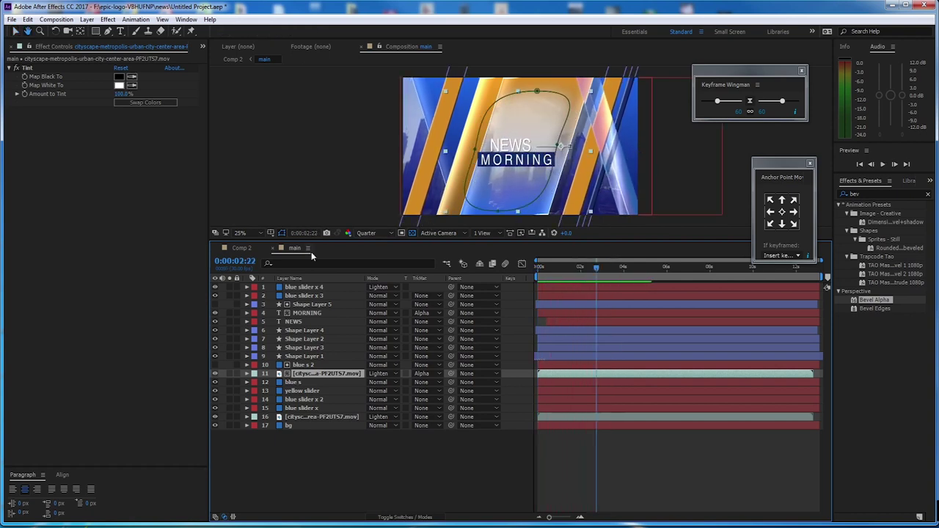
left_click(242, 248)
left_click(595, 268)
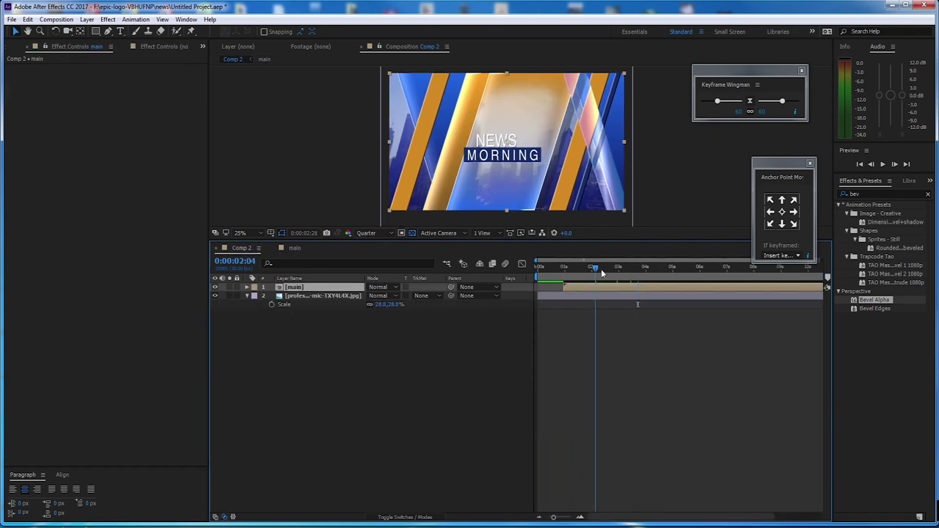
mouse_move(601, 268)
left_mouse_down()
mouse_move(540, 266)
mouse_move(585, 269)
left_mouse_up()
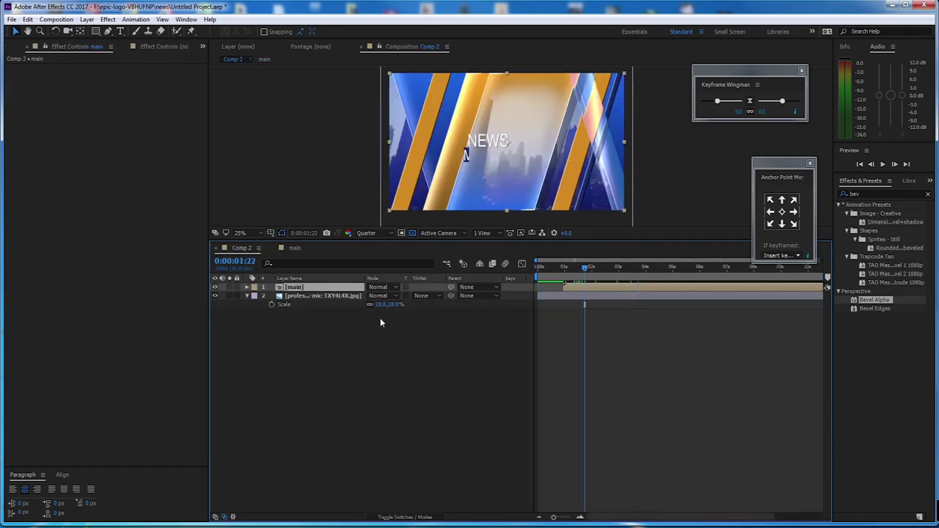
Step: Copy the blue s layer from the main composition and paste it above the main layer in Comp 2
left_click(293, 247)
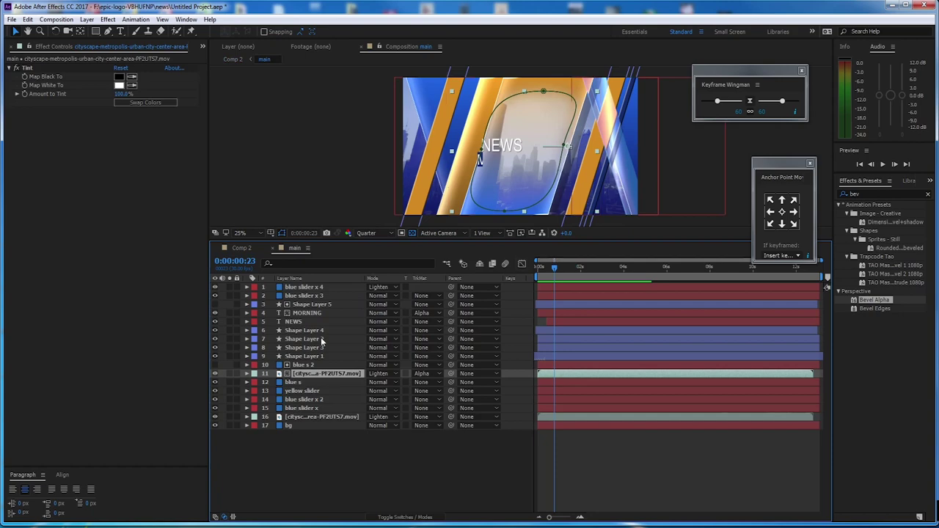
left_click(294, 383)
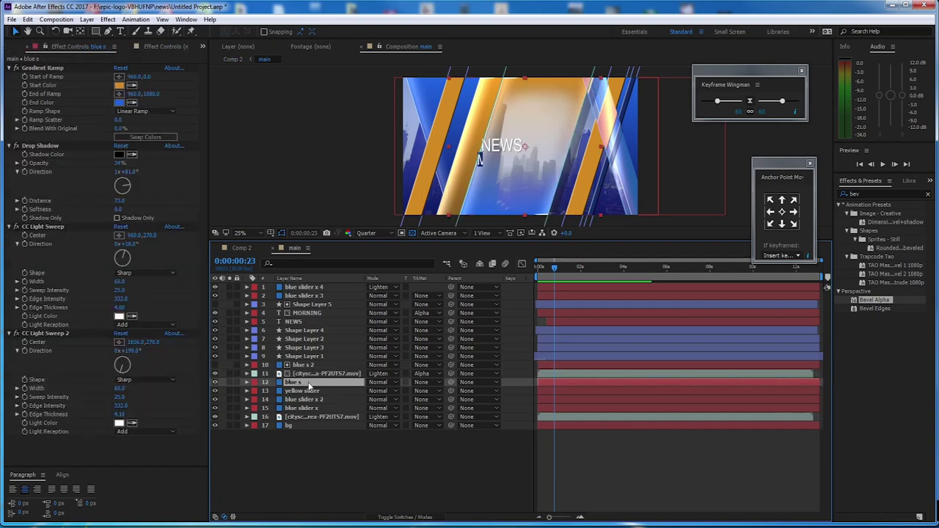
left_click(242, 248)
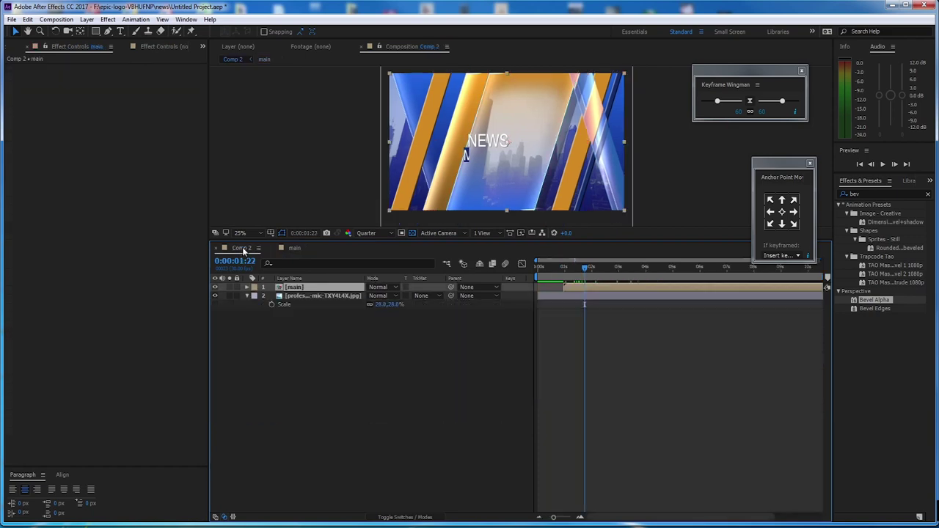
key("s")
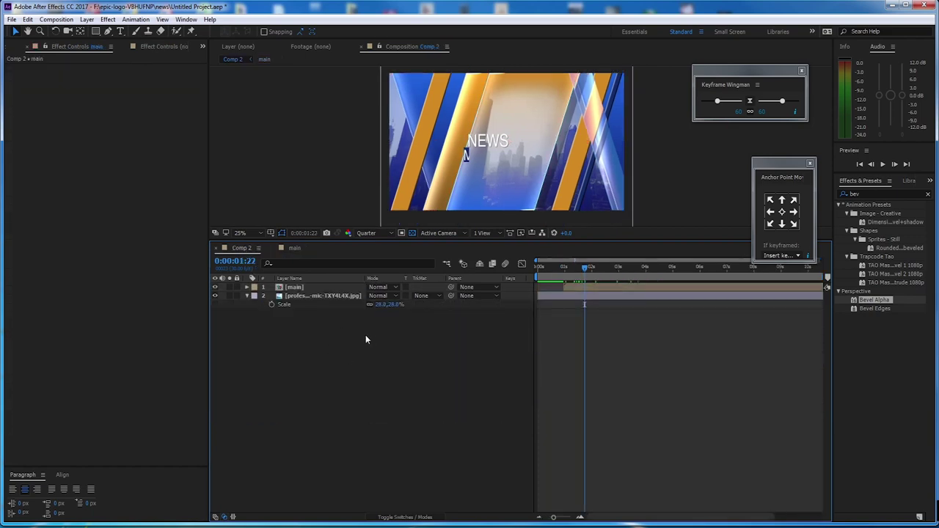
key("ctrl+v")
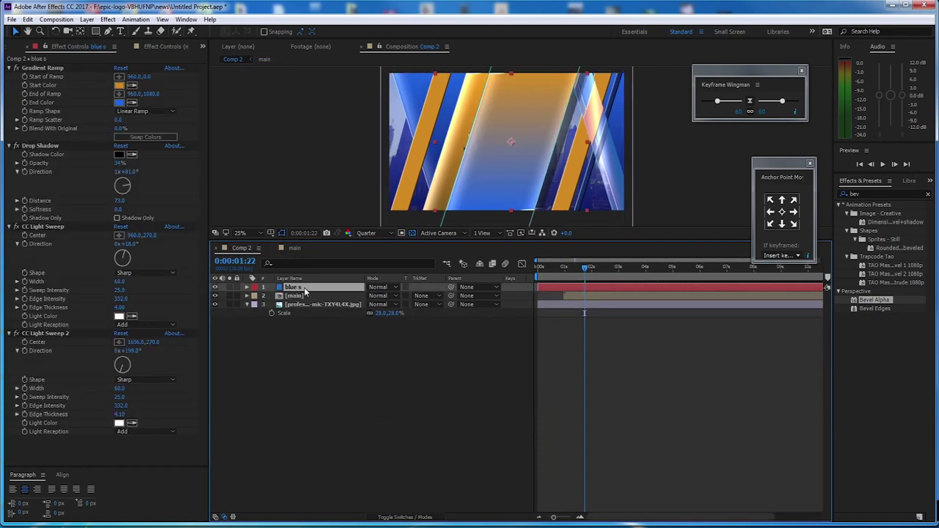
Step: Delete Gradient Ramp, Drop Shadow, CC Light Sweep and CC Light Sweep 2 from the pasted blue s layer
left_click(51, 334)
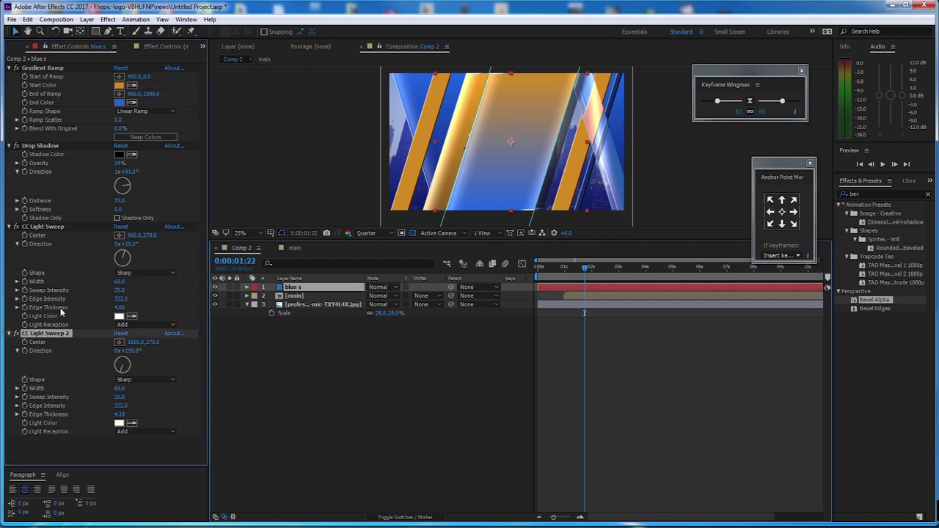
left_click(44, 227, "ctrl")
left_click(41, 146, "ctrl")
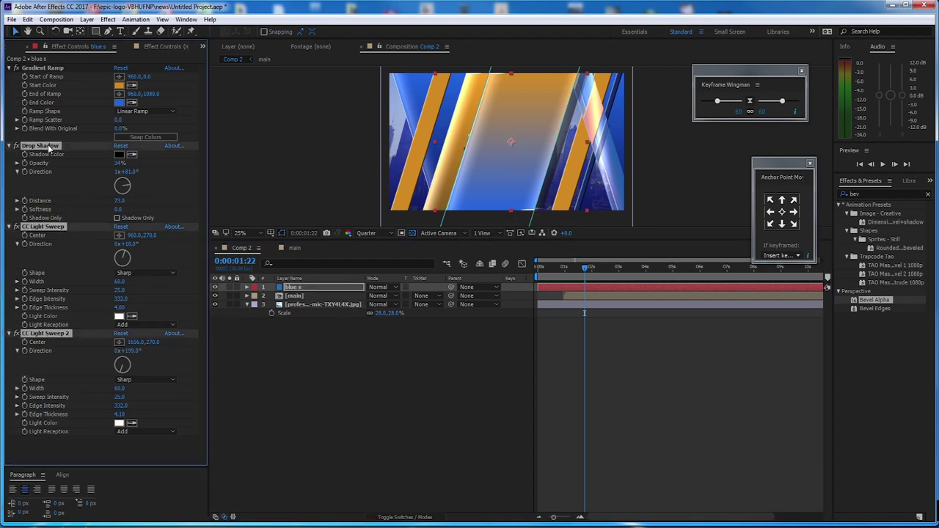
left_click(50, 68, "ctrl")
key("Delete")
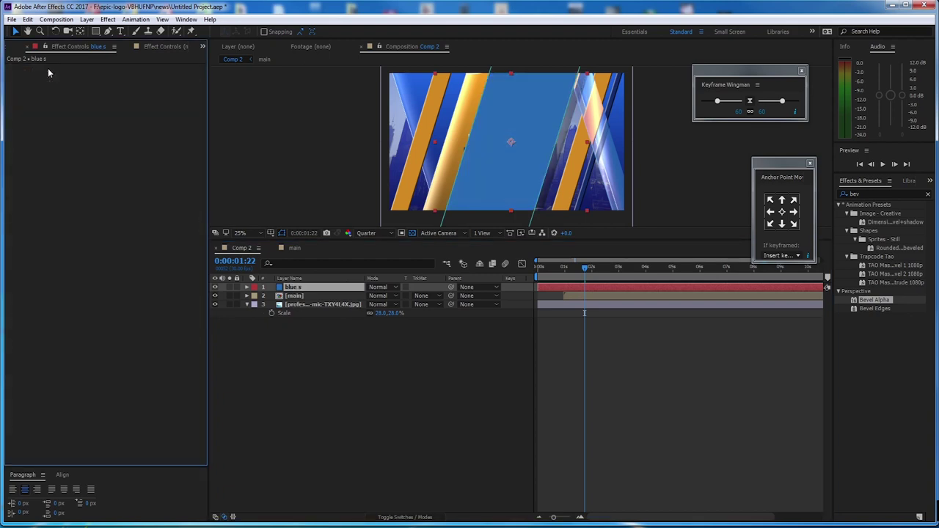
Step: Duplicate the blue s layer in Comp 2 at 0:00:01:26 and move the copy to the right of the original, leaving a narrow slanted gap
left_click(326, 289)
key("p")
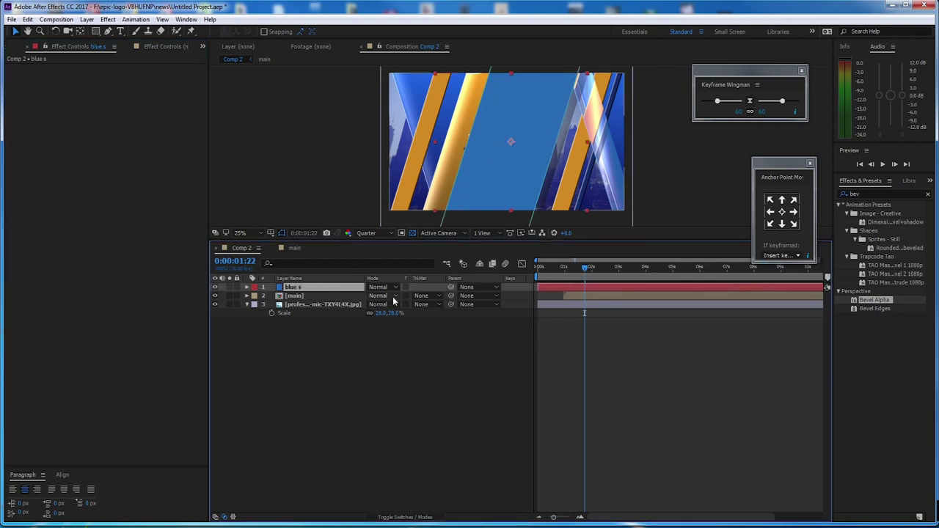
mouse_move(580, 269)
left_mouse_down()
mouse_move(526, 276)
mouse_move(588, 281)
left_mouse_up()
left_click(327, 368)
left_click(314, 287)
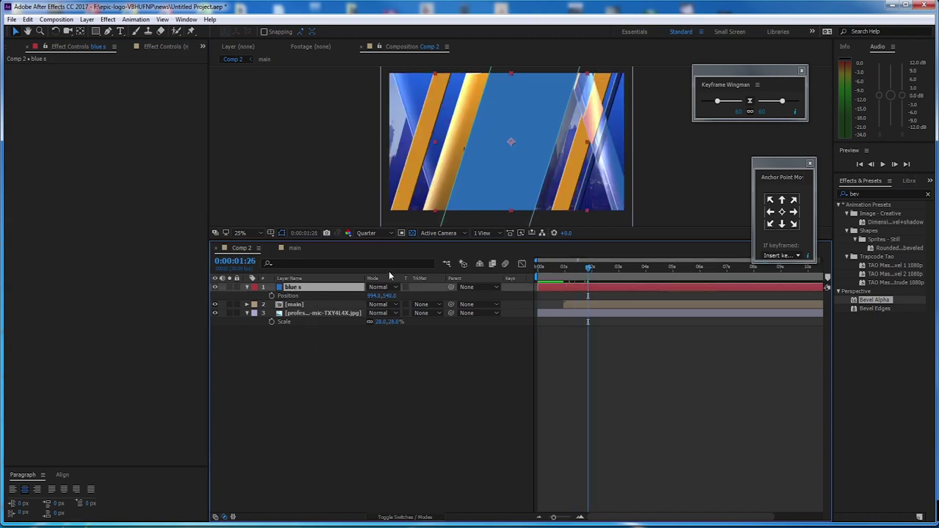
key("ctrl+d")
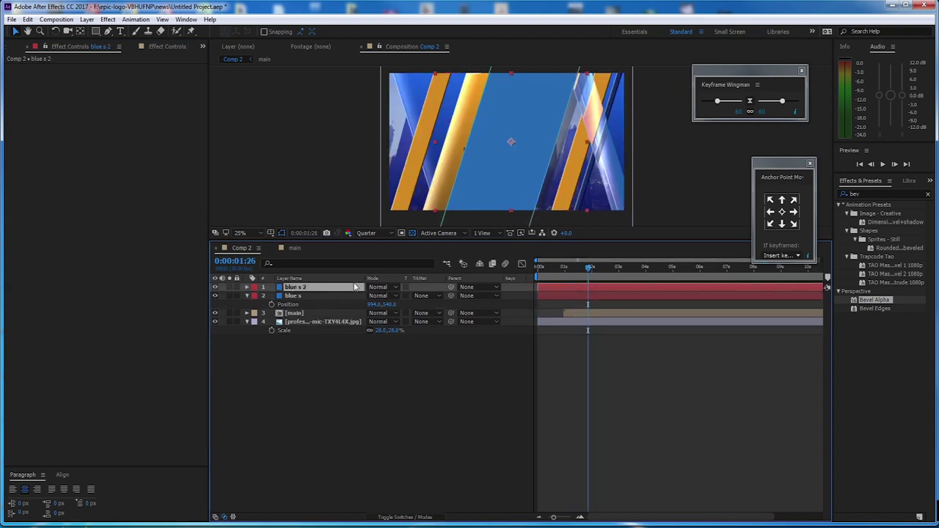
left_click(314, 296)
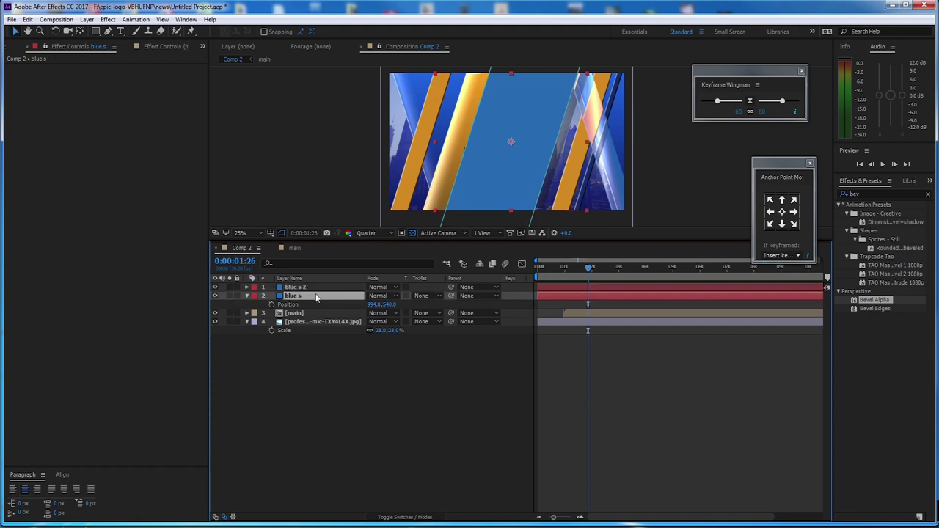
left_click(320, 288)
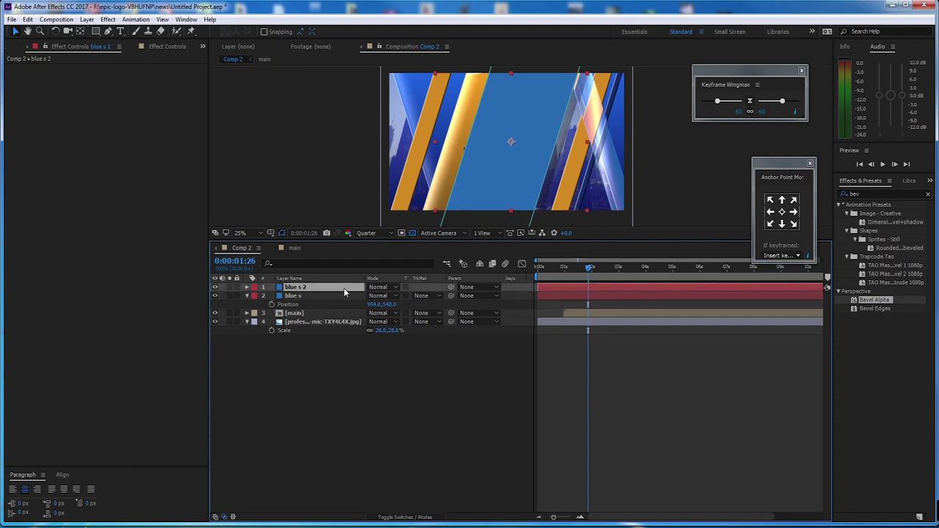
left_click_drag(360, 242, 357, 284)
left_click_drag(493, 196, 595, 204)
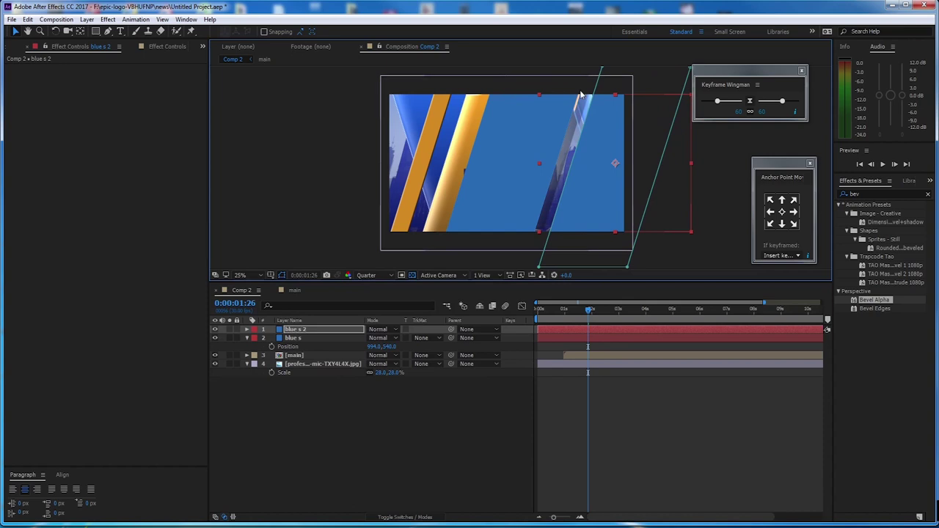
Step: Extend Mask 1 of blue s 2 by moving its two right corner points horizontally far beyond the frame's right edge
left_click(335, 351)
left_click(332, 329)
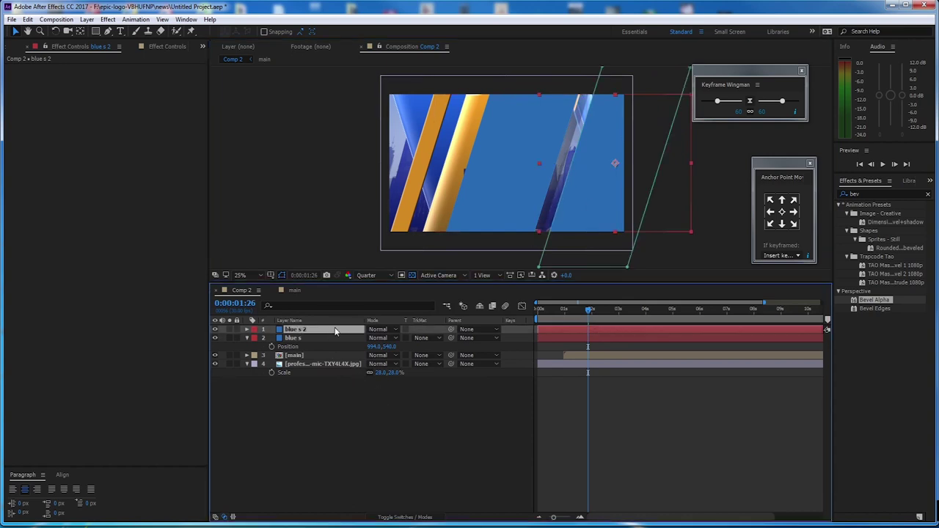
key("m")
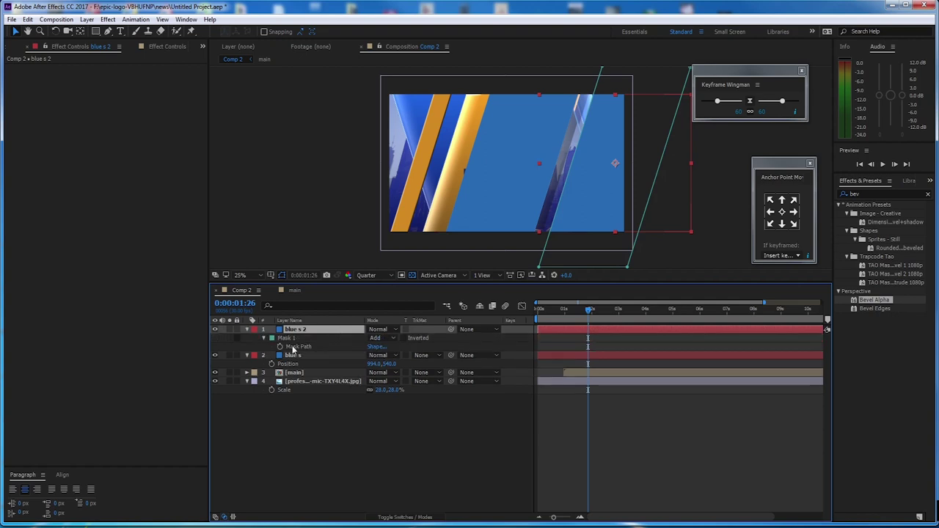
left_click(294, 336)
left_click_drag(564, 154, 443, 168)
scroll(517, 156, "down", 1)
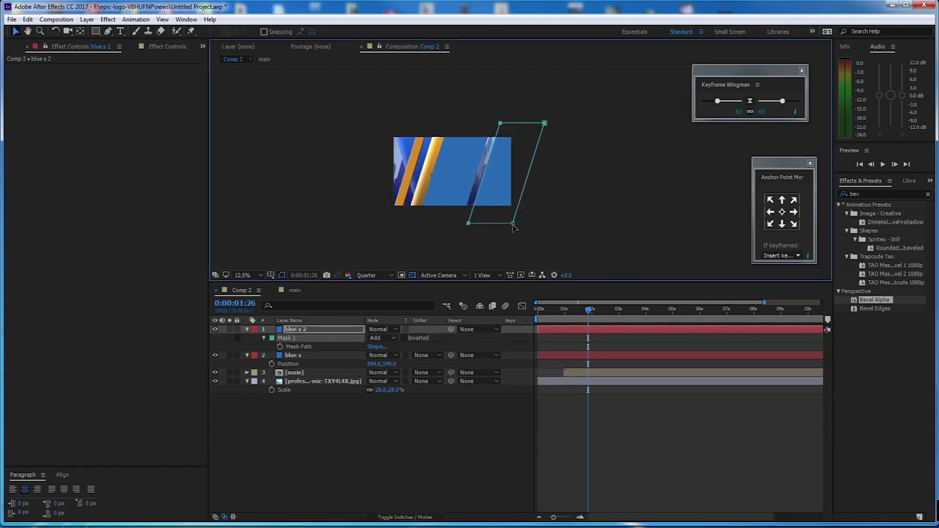
left_click_drag(514, 224, 688, 237)
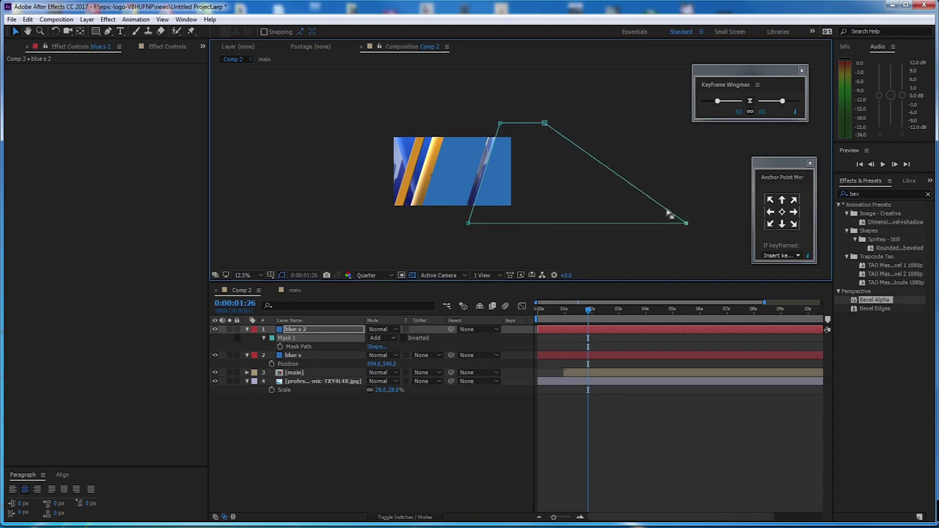
left_click_drag(544, 125, 685, 123)
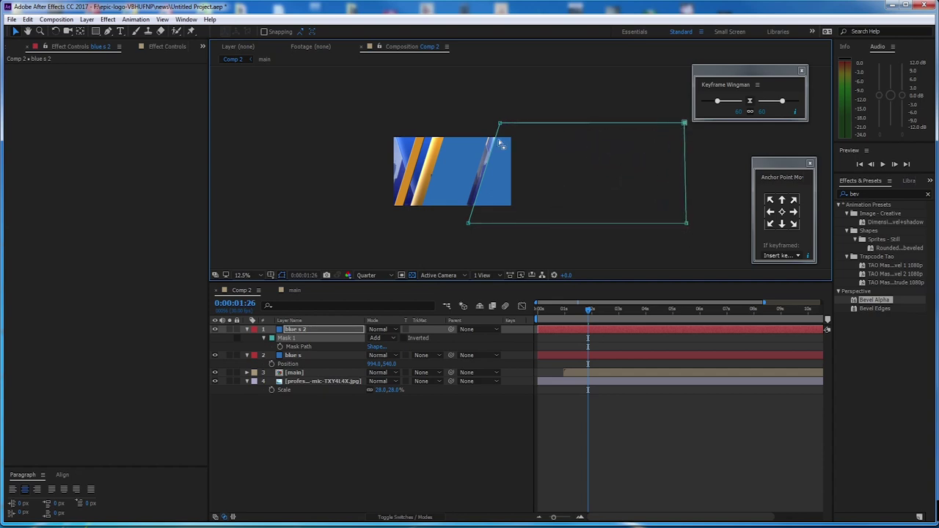
Step: Shift blue s 2 horizontally toward the frame's left side and stretch only its width to a scale of 232%, keeping the height at 100%
left_click(311, 328)
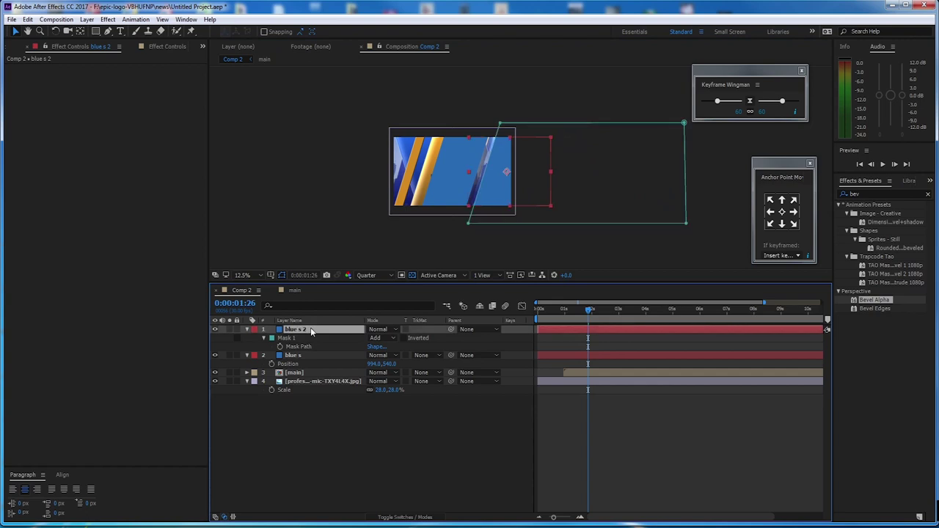
key("p")
left_click_drag(376, 338, 319, 339)
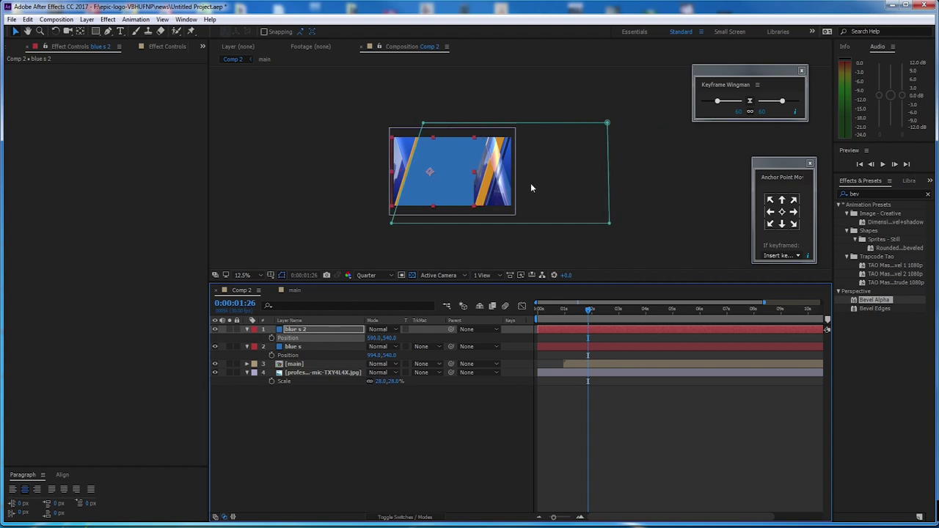
left_click(306, 329)
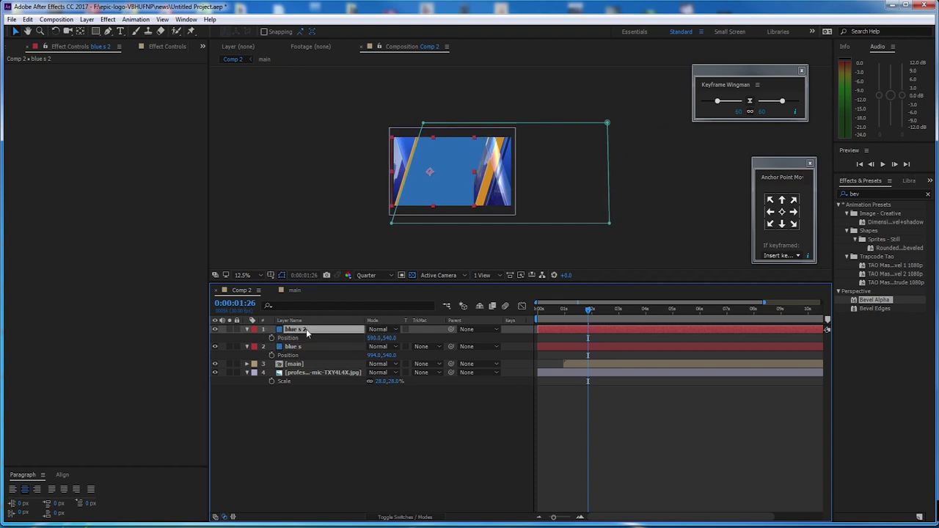
key("s")
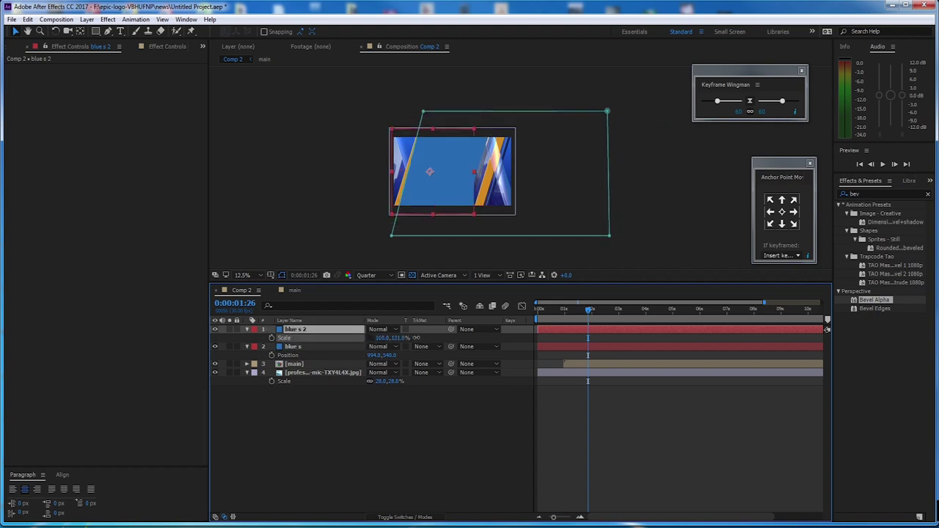
left_click_drag(384, 342, 445, 337)
Step: Set the Position of blue s 2 to 1236, 540
left_click(358, 328)
key("p")
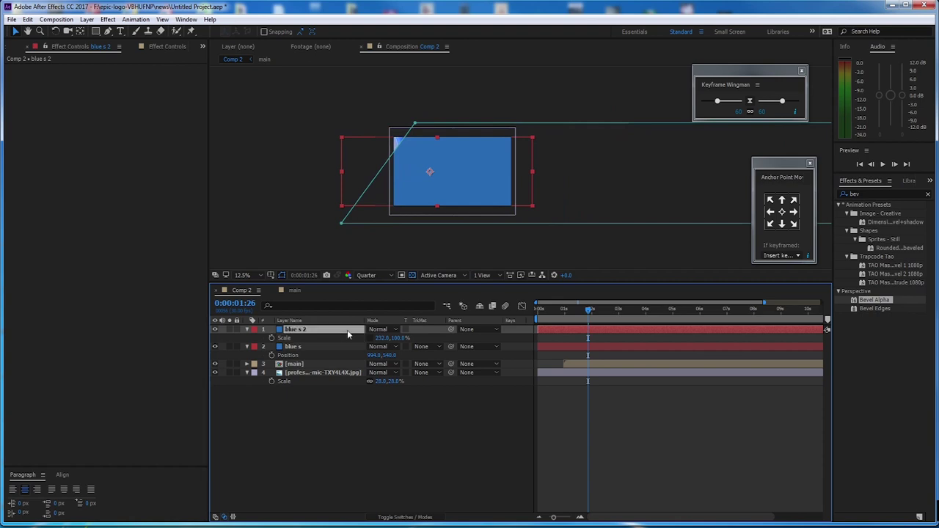
left_click_drag(376, 337, 681, 309)
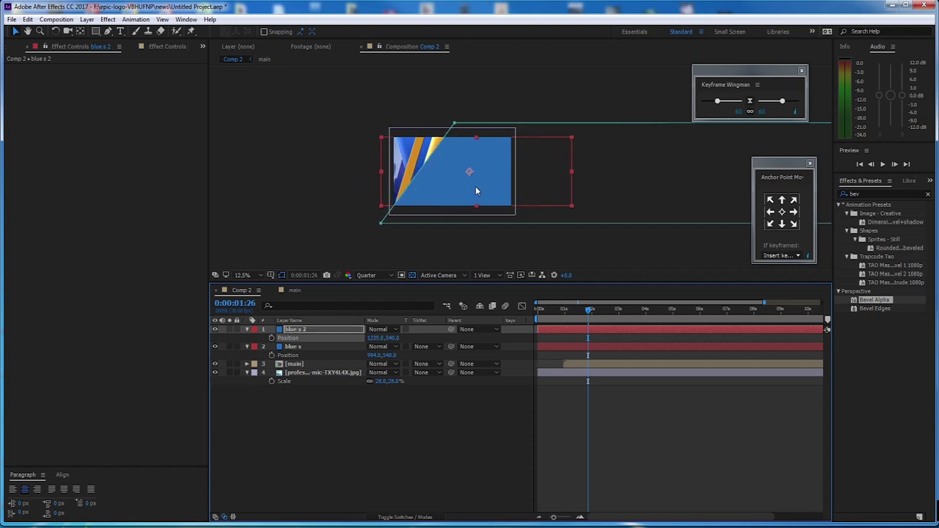
scroll(475, 186, "up", 1)
left_click_drag(380, 201, 481, 180)
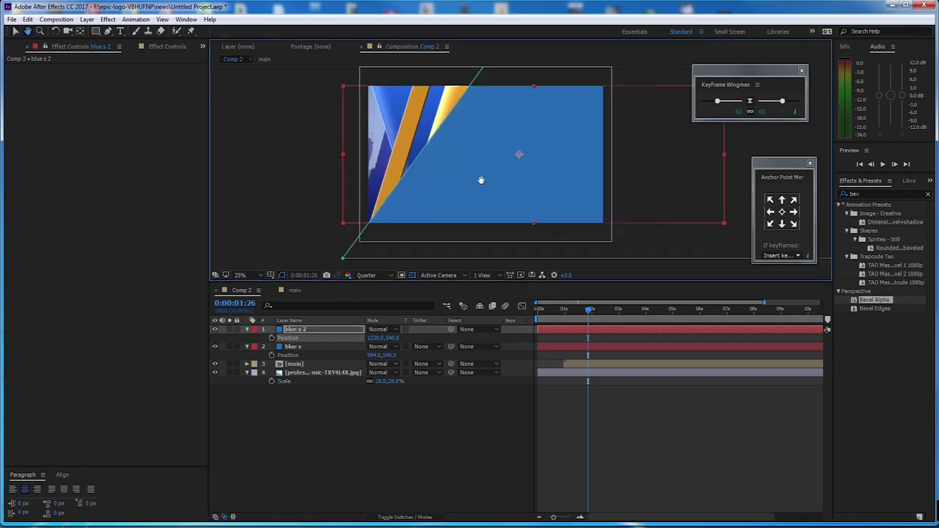
Step: Move the lower-left point of blue s 2's mask to the right so its slanted edge runs parallel to the gold stripes
left_click(306, 331)
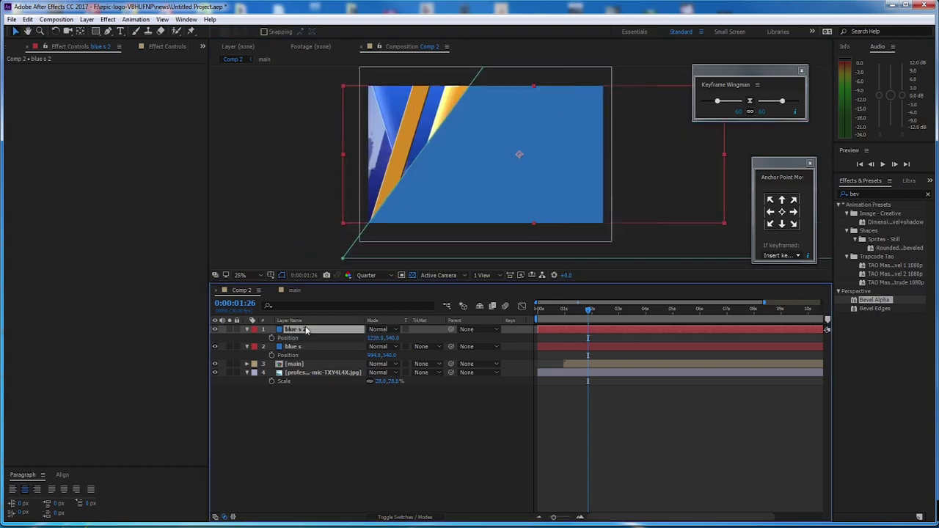
key("m")
scroll(360, 257, "down", 2)
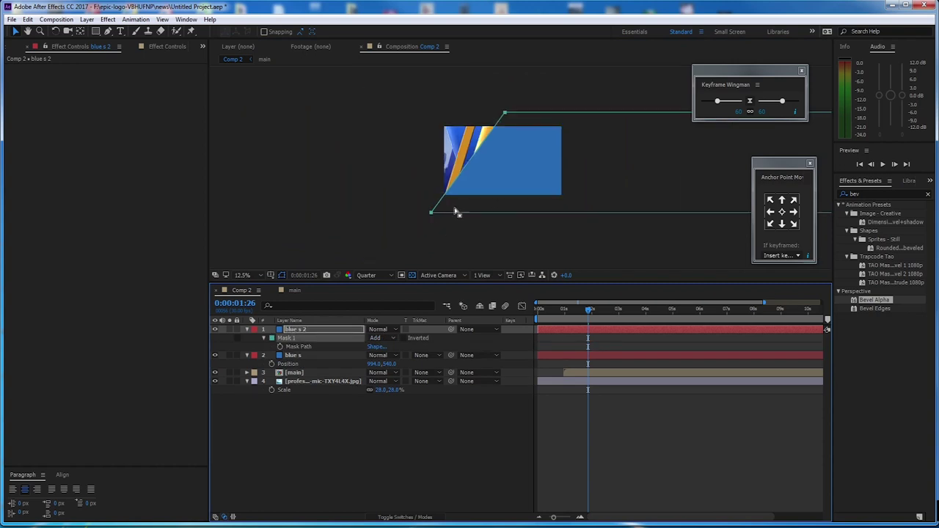
left_click_drag(431, 213, 474, 216)
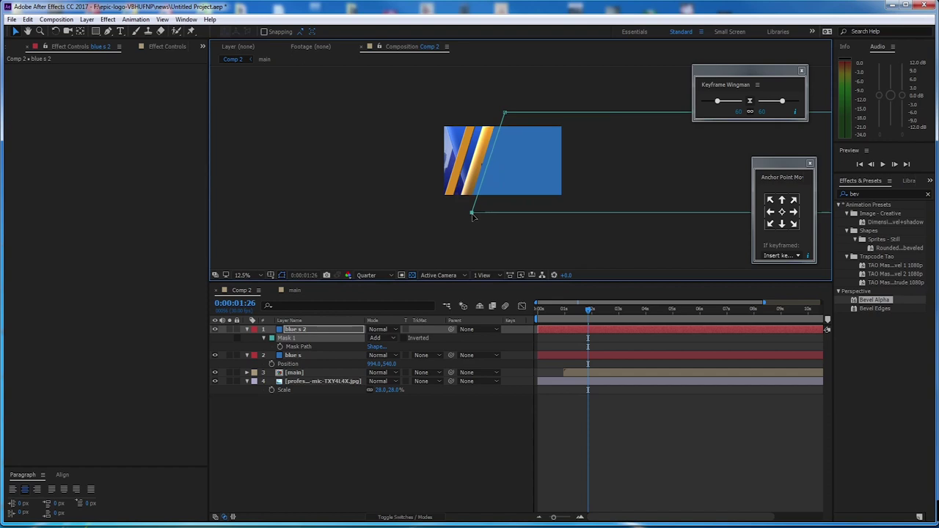
scroll(497, 149, "up", 1)
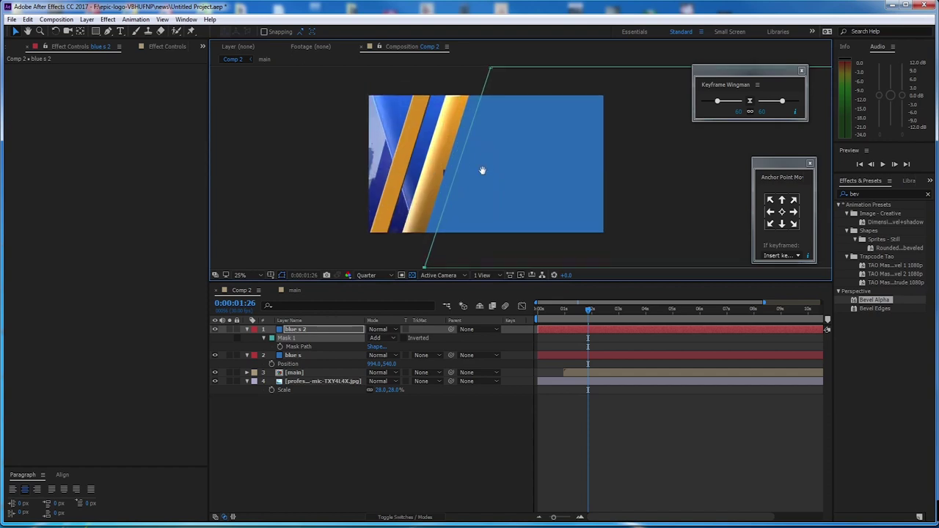
scroll(480, 157, "down", 1)
Step: Set the Position of blue s 2 to 1988, 540 so its slanted edge sits right of the blue s shape
left_click(337, 331)
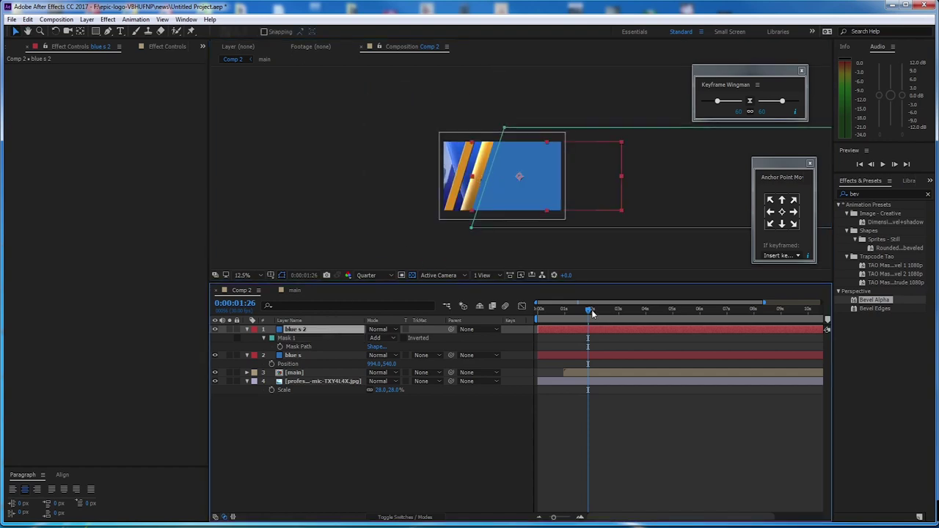
key("p")
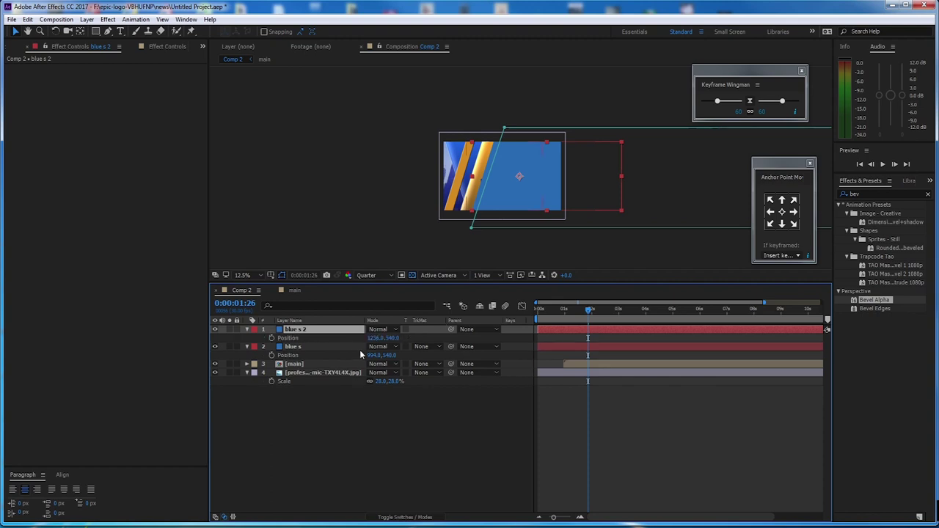
left_click_drag(378, 337, 419, 338)
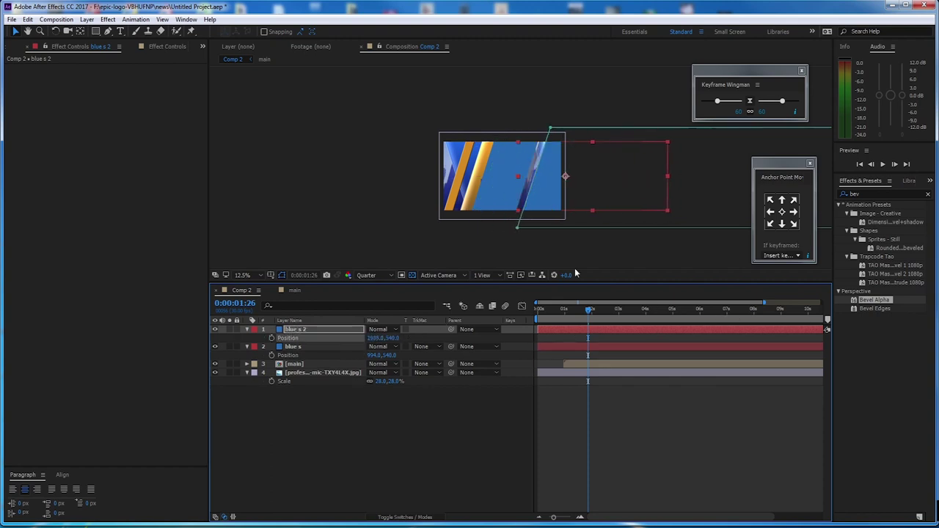
left_click(313, 348)
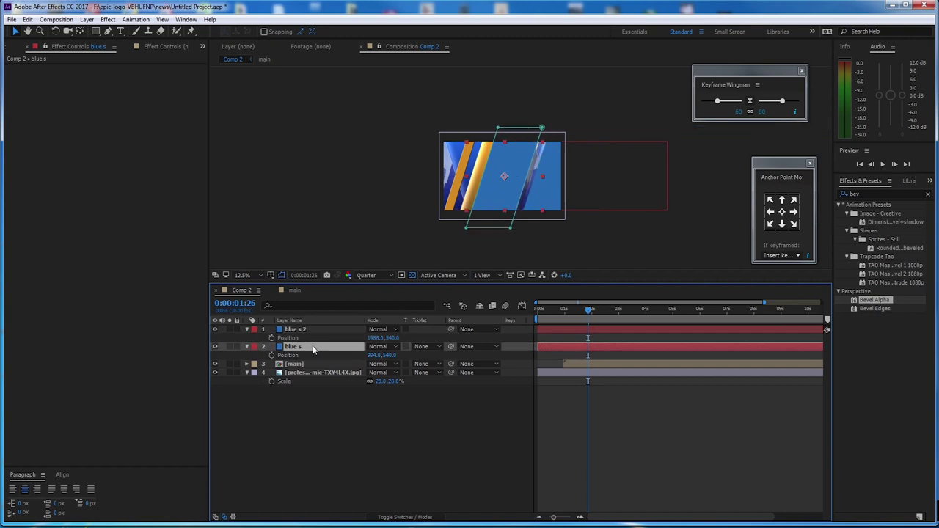
left_click(323, 329)
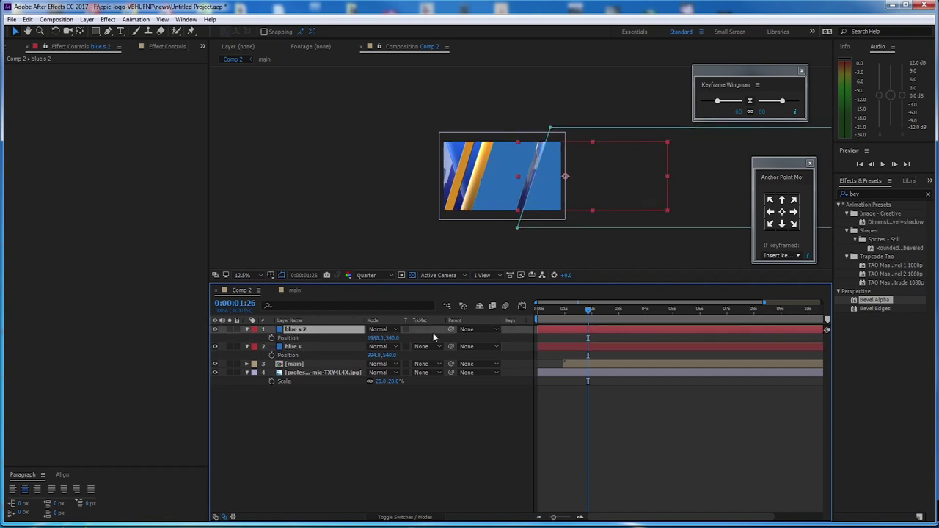
Step: Keyframe the blue s layer's Position from 0:00:00:00 and move it off the frame's left side to -723, 540 at 0:00:01:00
left_click(310, 347)
key("Home")
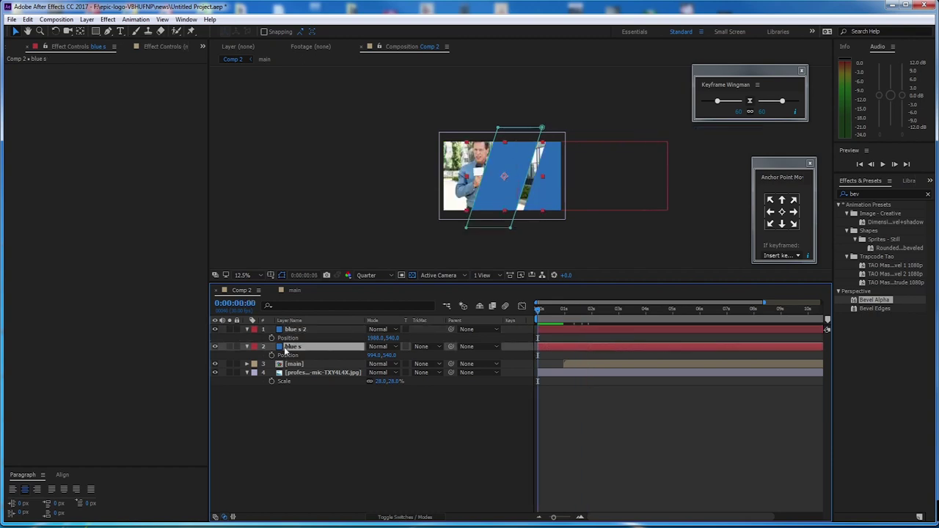
left_click(271, 355)
key("shift+Page_Down")
key("shift+Page_Down")
key("shift+Page_Down")
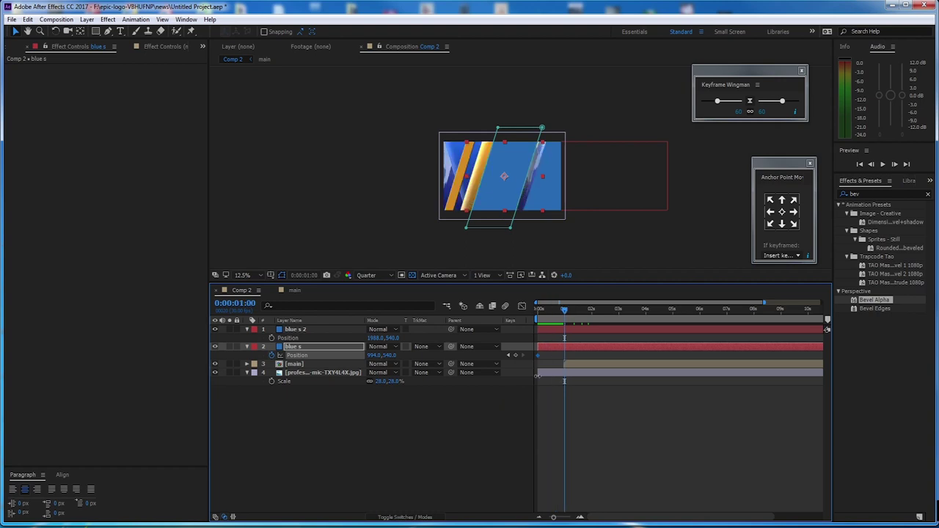
left_click(515, 355)
left_click_drag(377, 357, 208, 352)
Step: Set the blue s layer's Position at 0:00:00:00 to 2641, 540, off the frame's right side, and preview the sweep
left_click_drag(561, 311, 495, 317)
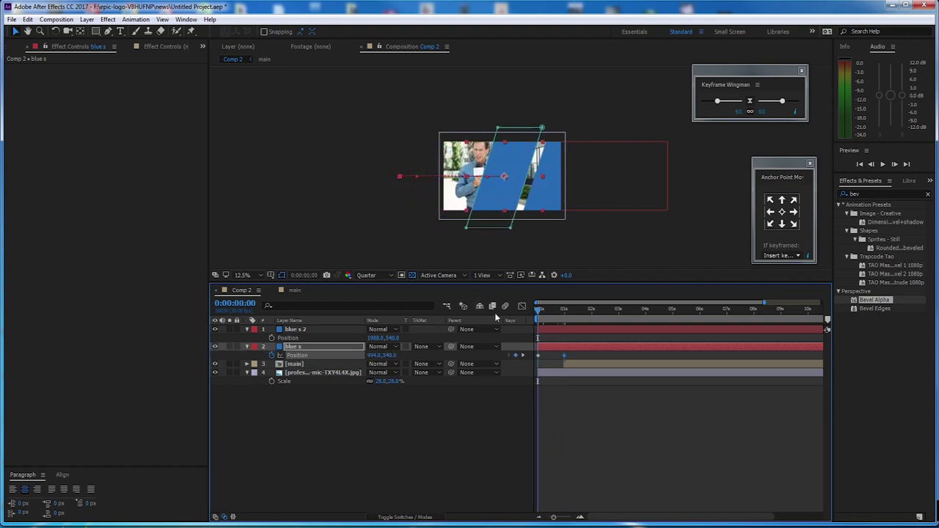
left_click_drag(364, 355, 487, 360)
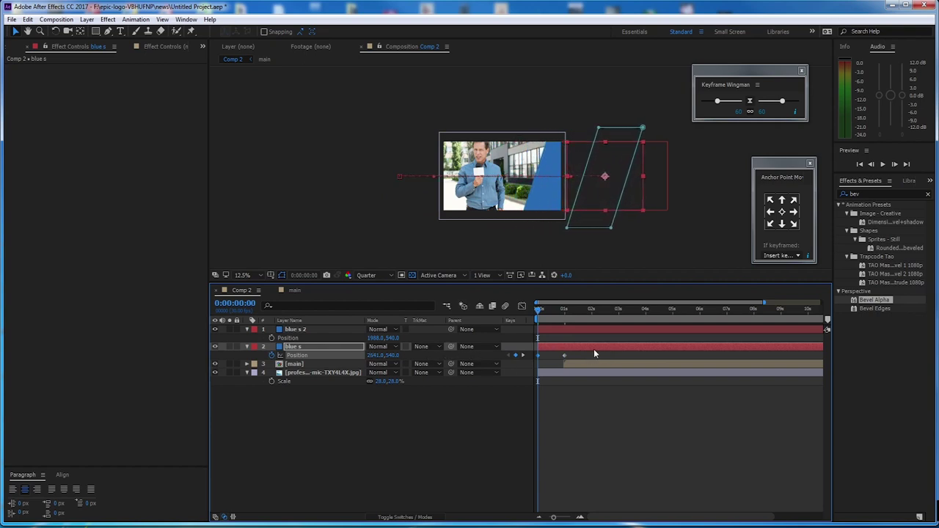
key("space")
key("space")
Step: Ease both blue s Position keyframes and shape the speed graph to peak early and slow down gradually toward 0:00:01:00
left_click_drag(578, 358, 527, 356)
left_click(522, 306)
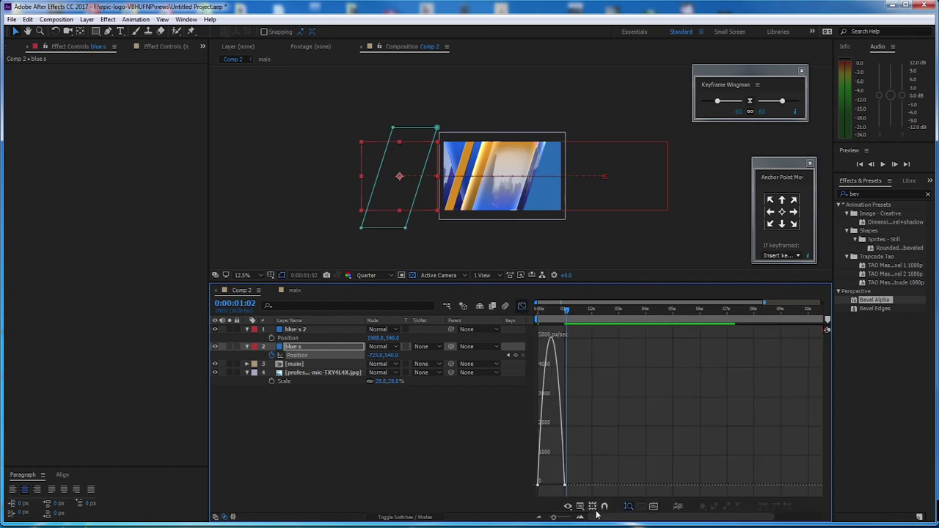
left_click_drag(582, 474, 535, 487)
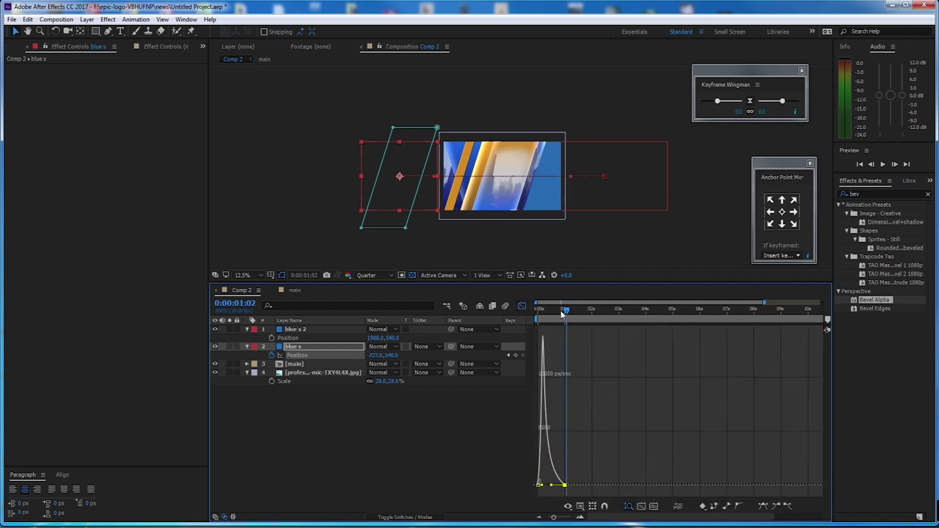
left_click(521, 307)
Step: Copy the blue s layer's Position keyframes onto the blue s 2 layer, starting at 0:00:00:05
left_click_drag(565, 309, 542, 313)
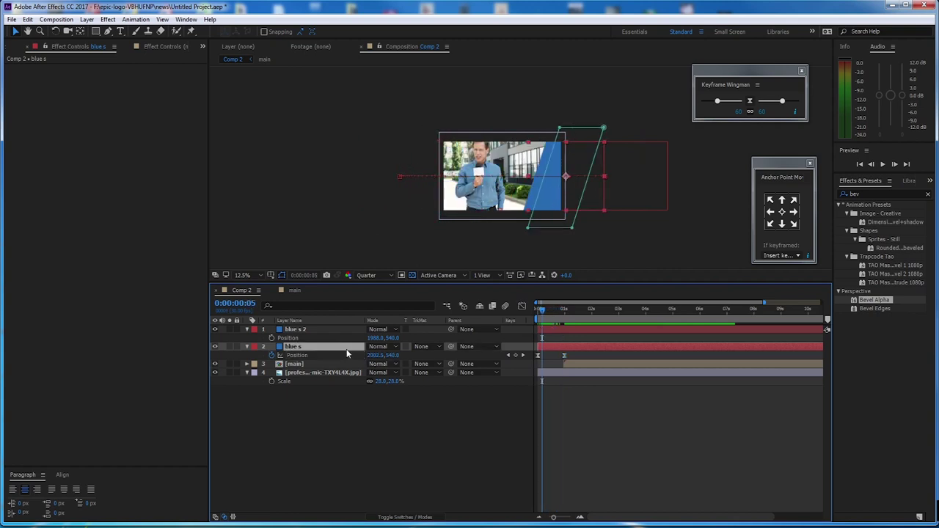
key("Return")
left_click(317, 330)
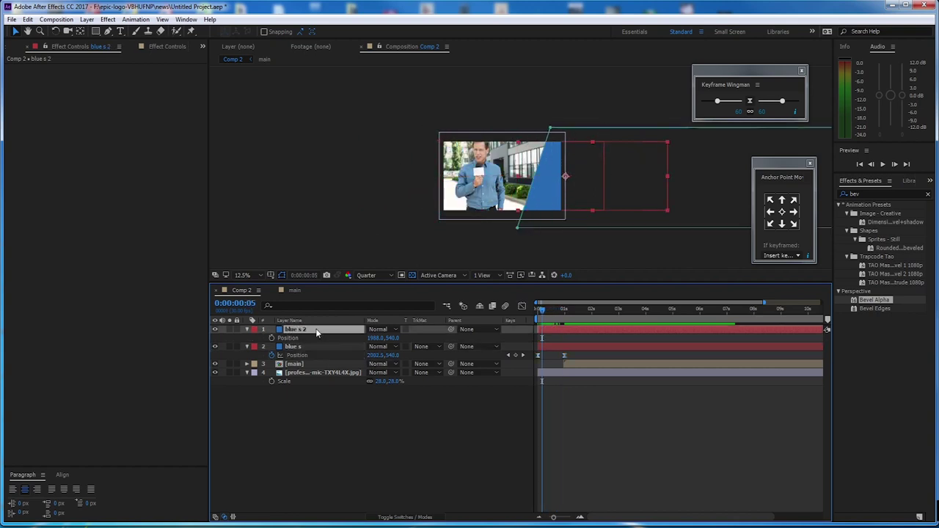
key("ctrl+v")
left_click(535, 311)
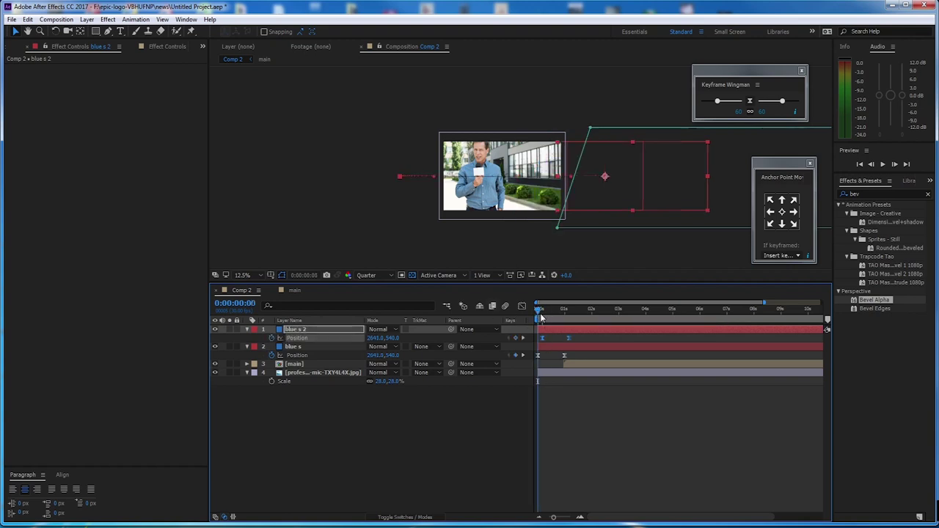
Step: Set blue s 2's Position keyframe at 0:00:01:05 to 297, 540 so the shape covers the frame, and preview the sweep
left_click_drag(541, 317, 576, 330)
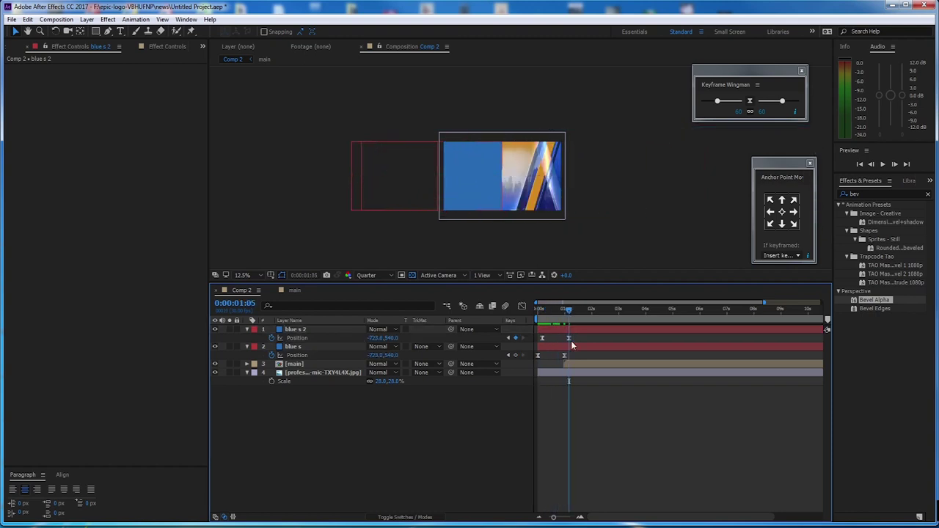
left_click_drag(388, 337, 851, 311)
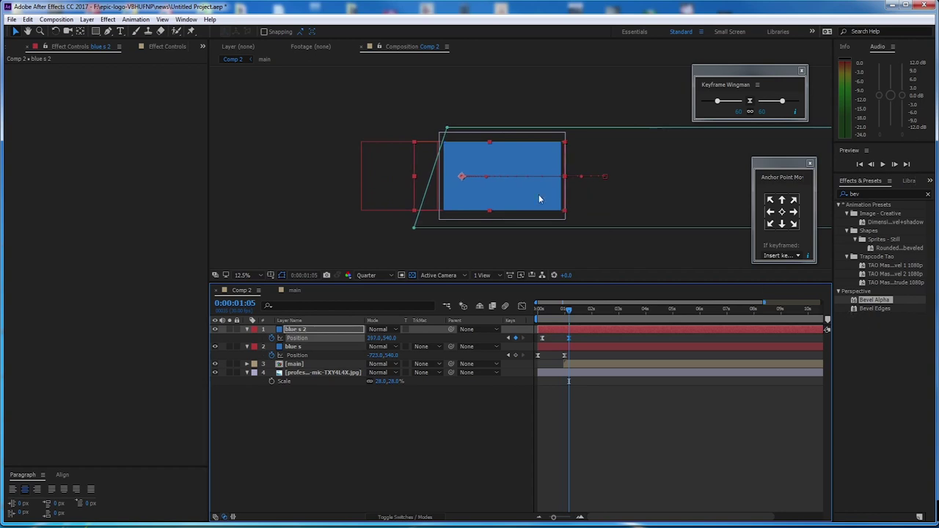
scroll(540, 159, "up", 2)
left_click_drag(522, 195, 524, 163)
left_click_drag(571, 310, 520, 318)
key("space")
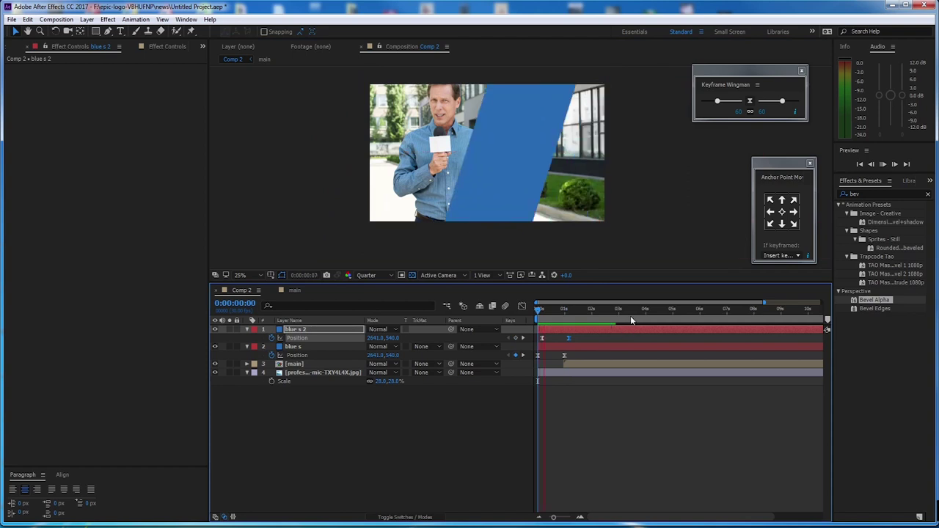
key("space")
mouse_move(580, 309)
left_mouse_down()
mouse_move(507, 317)
mouse_move(584, 323)
left_mouse_up()
Step: Pre-compose the blue s and blue s 2 layers together as "alpha"
left_click(323, 348)
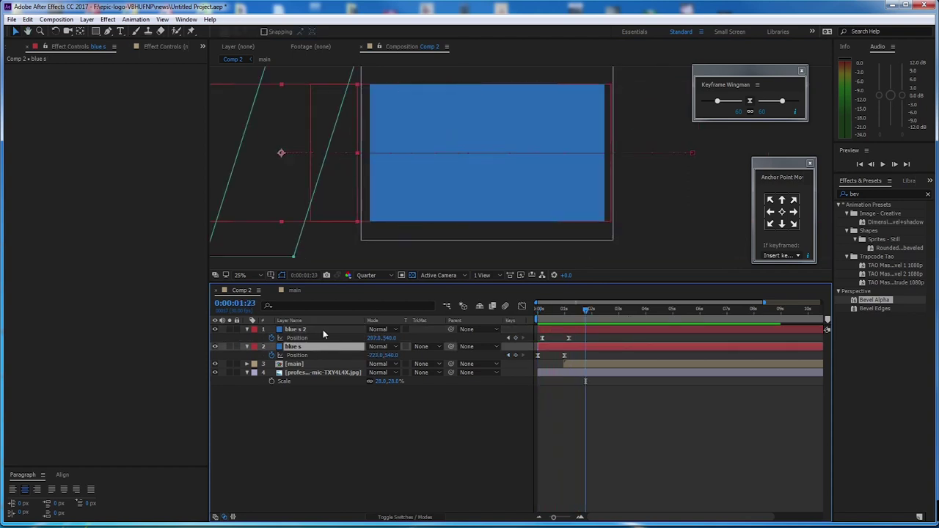
left_click(323, 329, "shift")
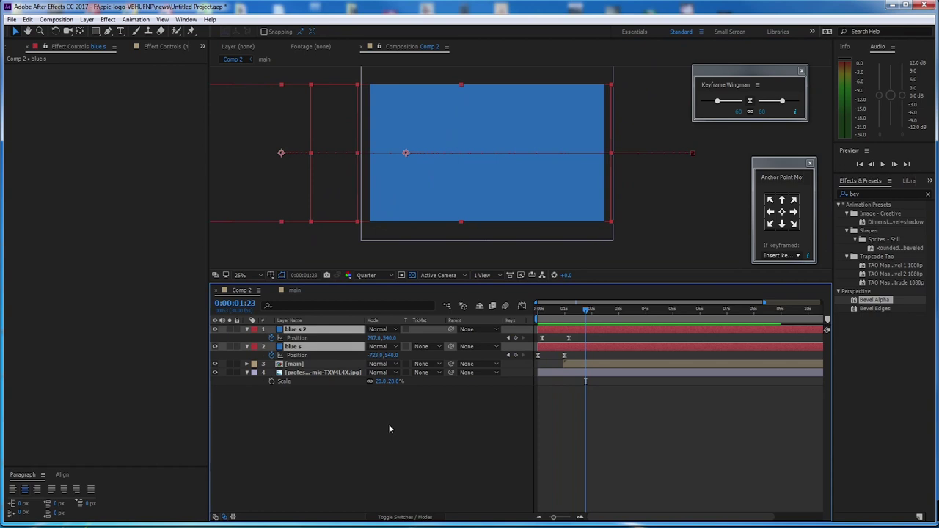
key("ctrl+shift+c")
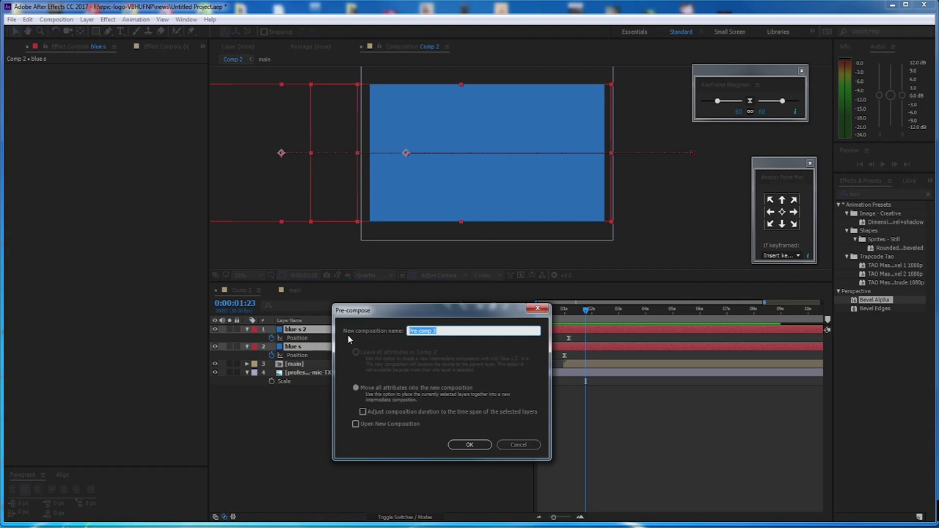
type("alpha")
left_click(469, 445)
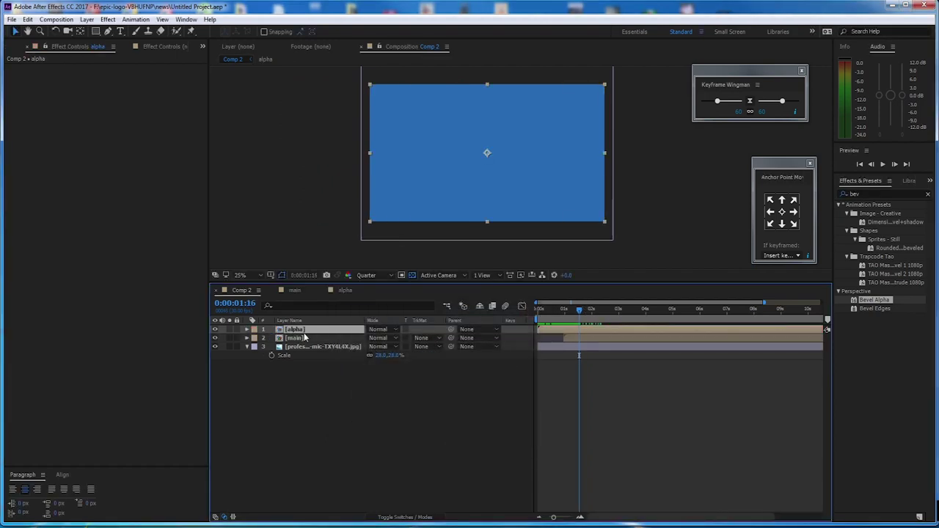
Step: Pre-compose the alpha and main layers together as "transition"
left_click(308, 340)
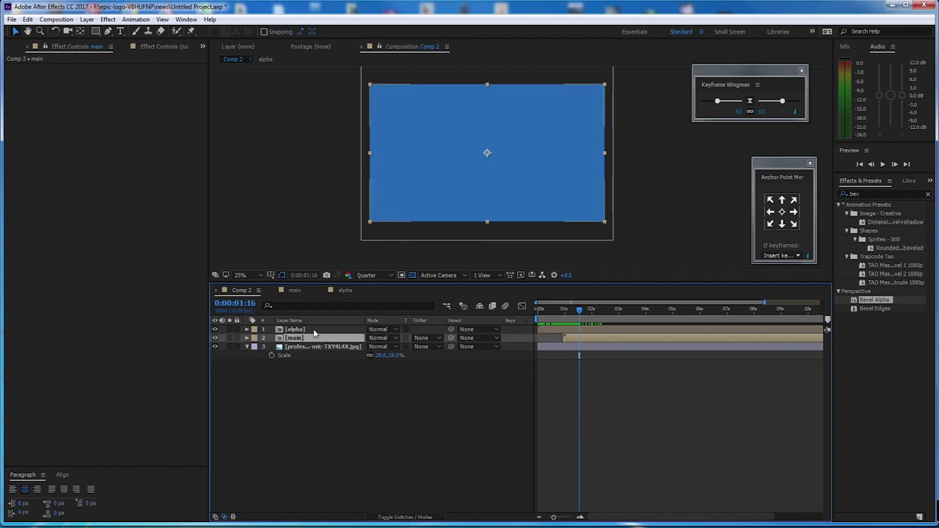
left_click(315, 330, "shift")
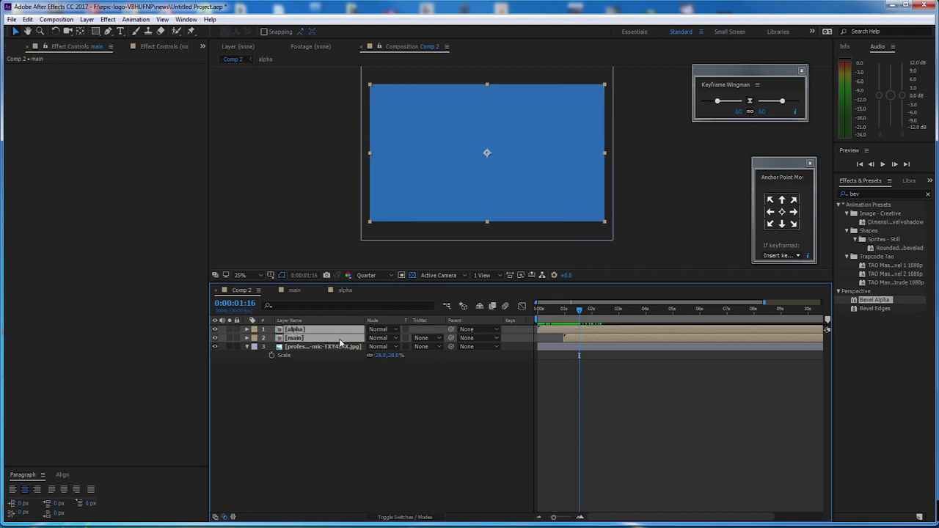
key("ctrl+shift+c")
left_click_drag(397, 317, 424, 337)
type("transition")
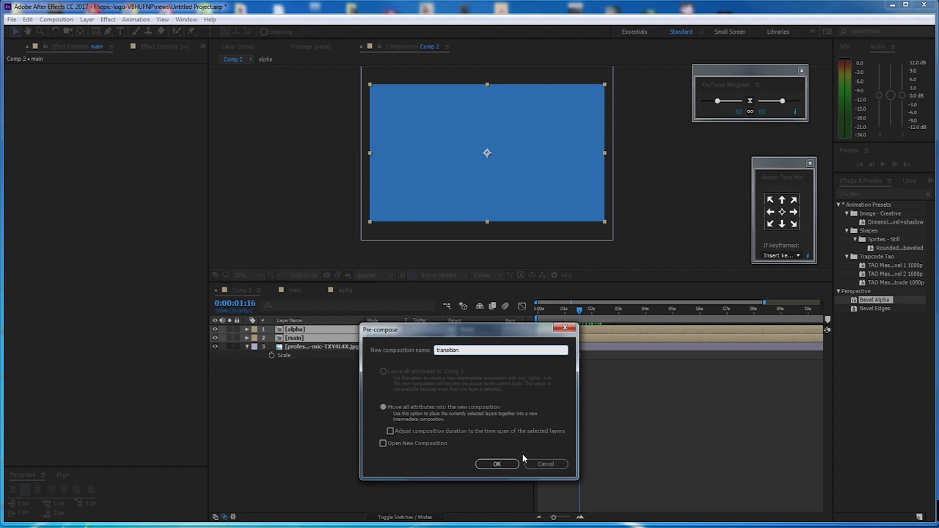
left_click(497, 464)
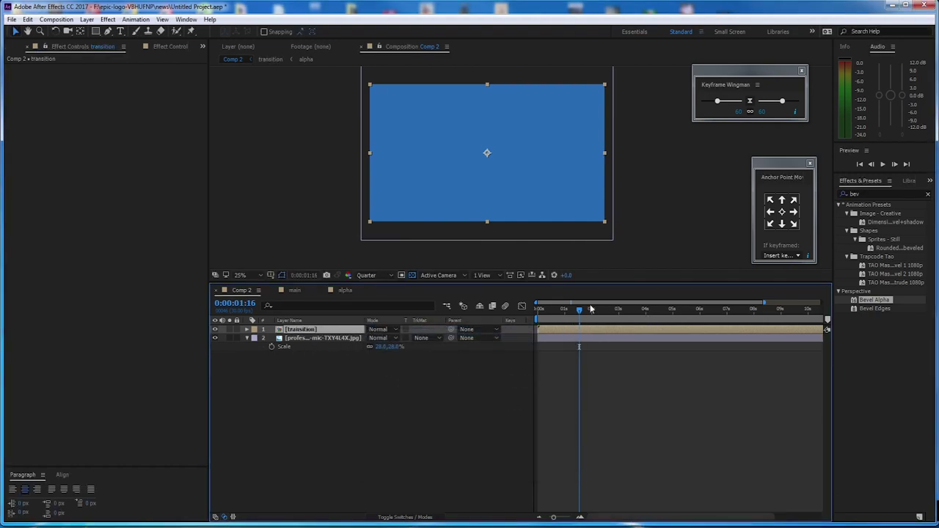
key("space")
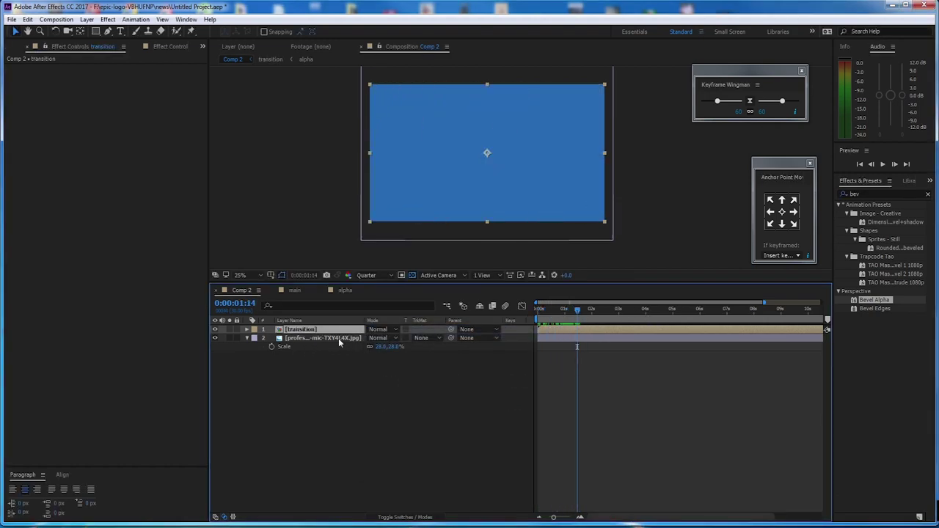
Step: Open the transition composition and move the main layer so it starts at 0:00:00:00
double_click(327, 328)
left_click(309, 329)
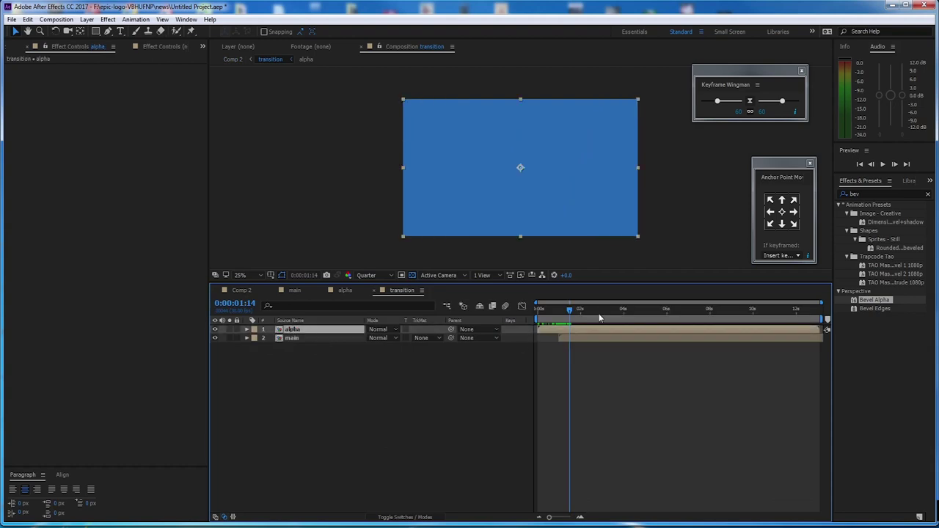
left_click_drag(570, 312, 543, 311)
left_click(577, 338, "shift")
left_click(347, 359)
Step: Set the alpha layer's blending mode to Stencil Alpha and preview the transition composition
left_click(382, 338)
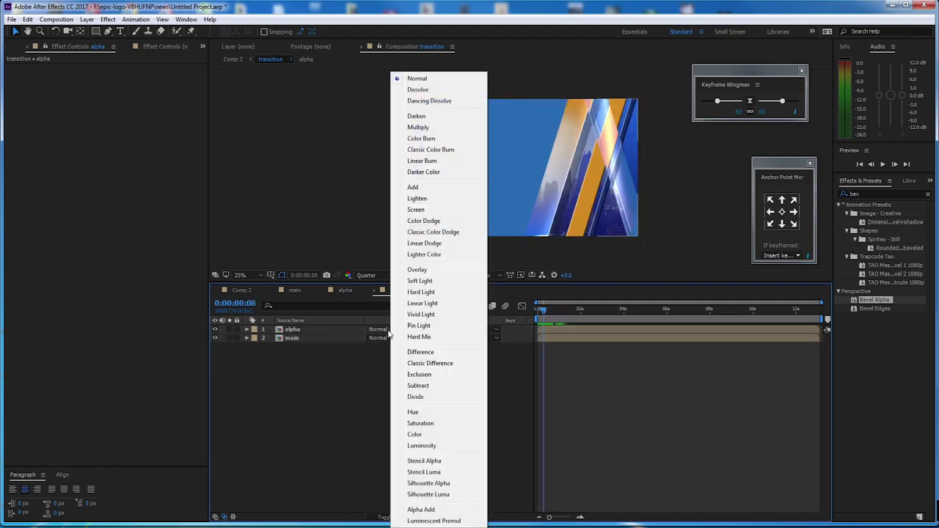
left_click(440, 461)
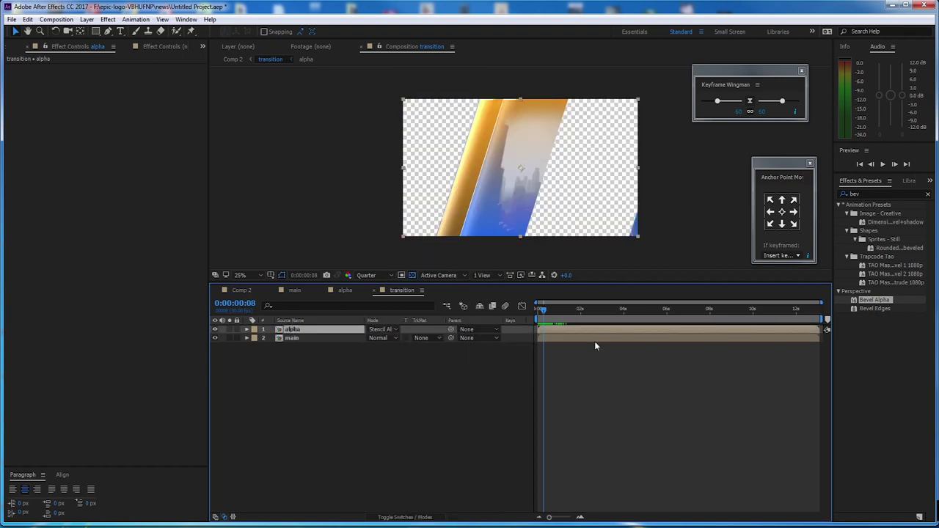
left_click(541, 311)
key("space")
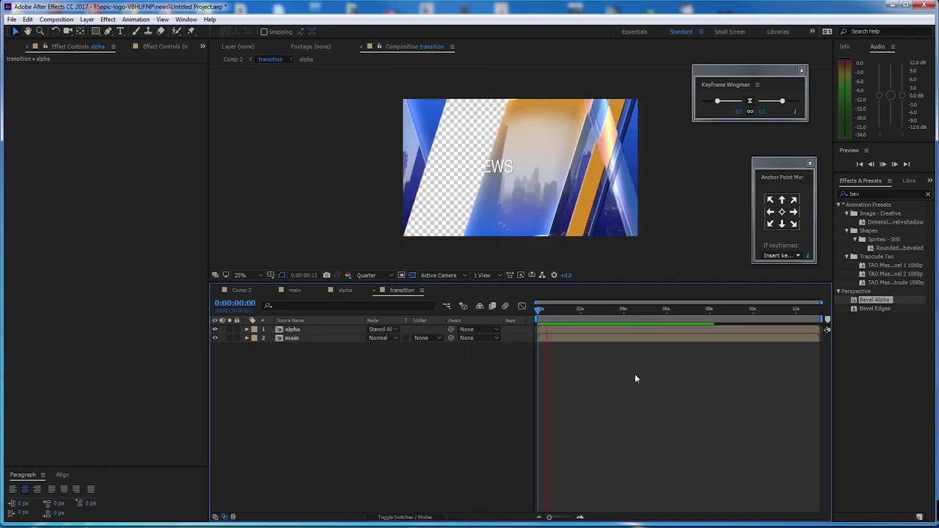
left_click(578, 331)
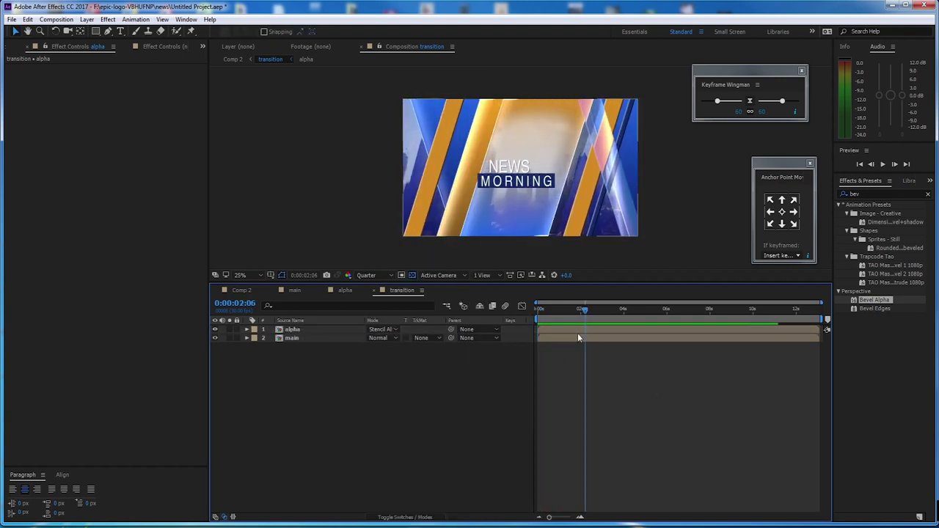
Step: Duplicate the alpha layer and trim the end of the upper copy to 0:00:05:29
left_click_drag(588, 311, 620, 311)
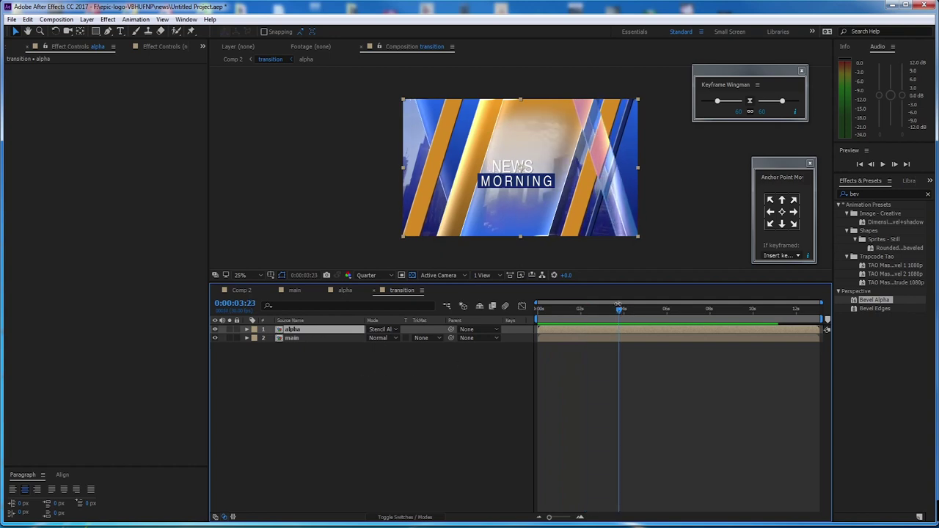
key("Home")
left_click_drag(539, 310, 667, 310)
key("Page_Up")
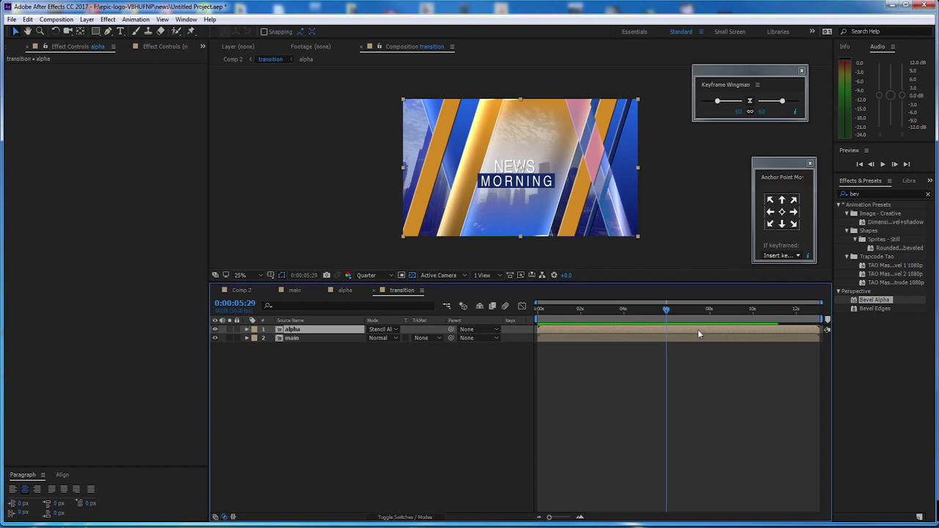
key("ctrl+d")
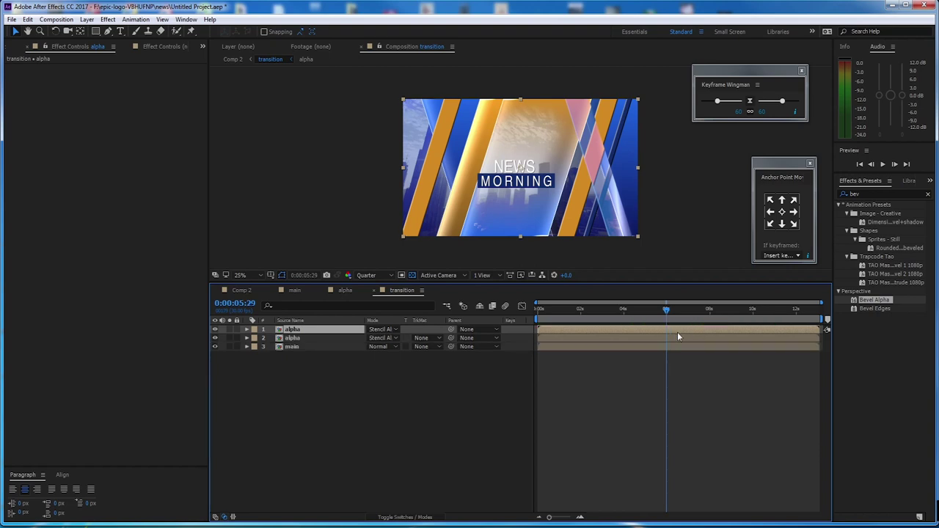
key("alt+bracketright")
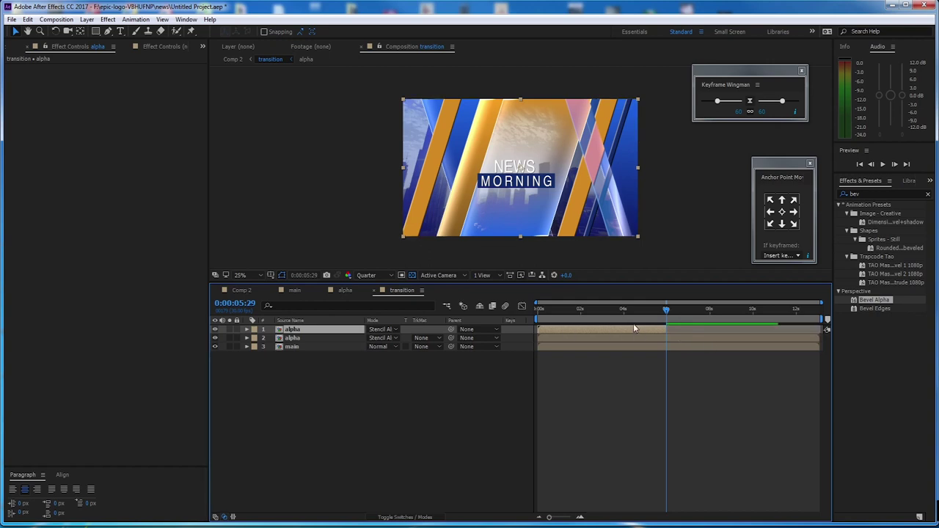
Step: Time-reverse the upper alpha layer, shift it to end at about 0:00:07:15, and preview the composition
right_click(333, 332)
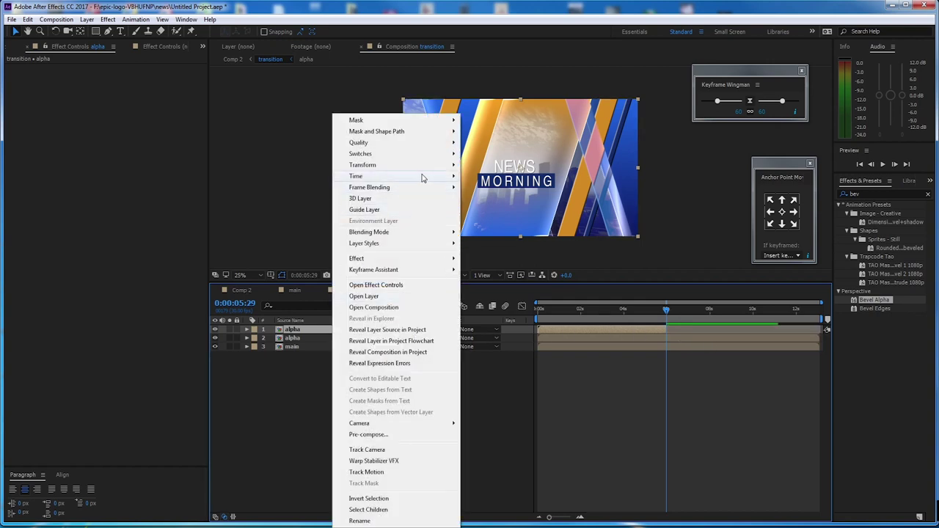
mouse_move(425, 177)
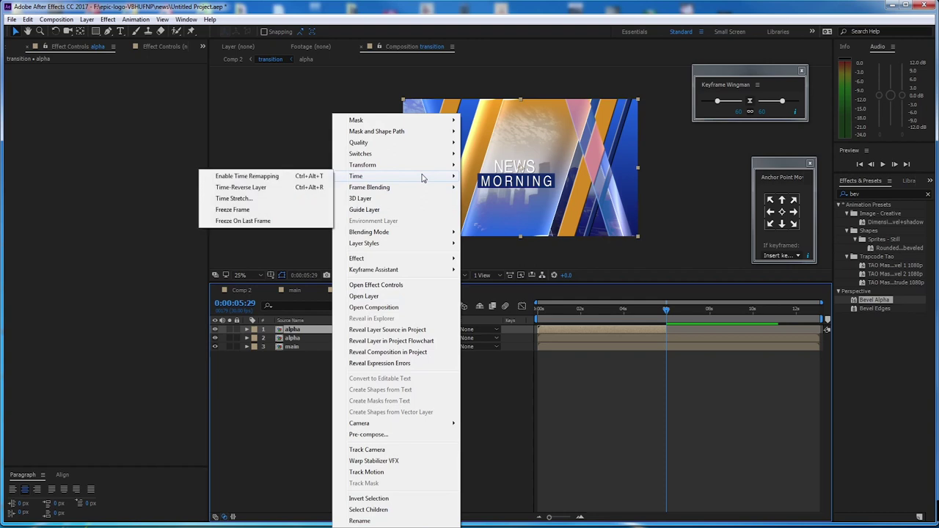
left_click(279, 189)
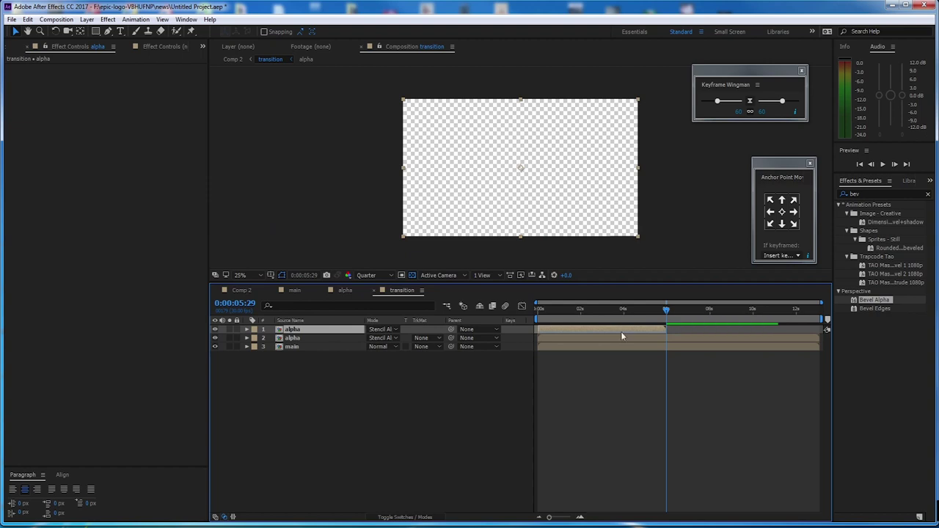
left_click_drag(627, 332, 663, 331)
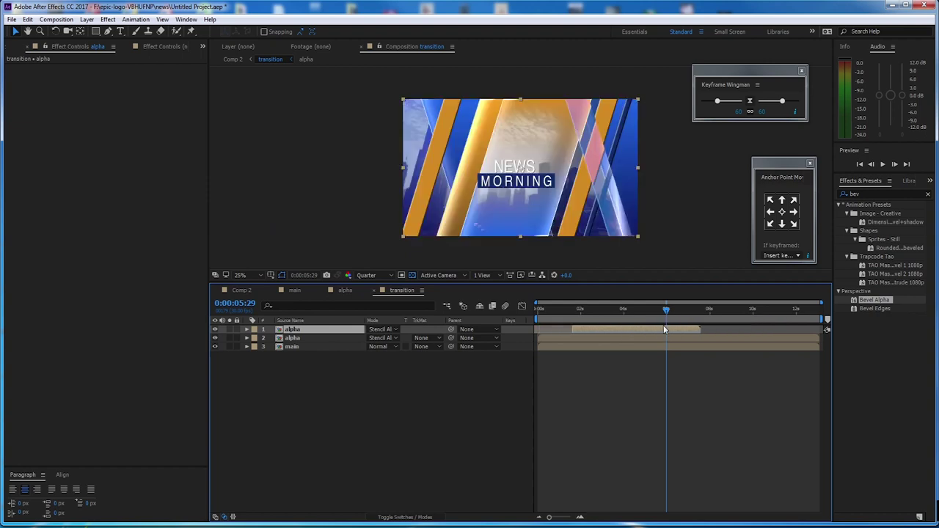
key("Home")
key("space")
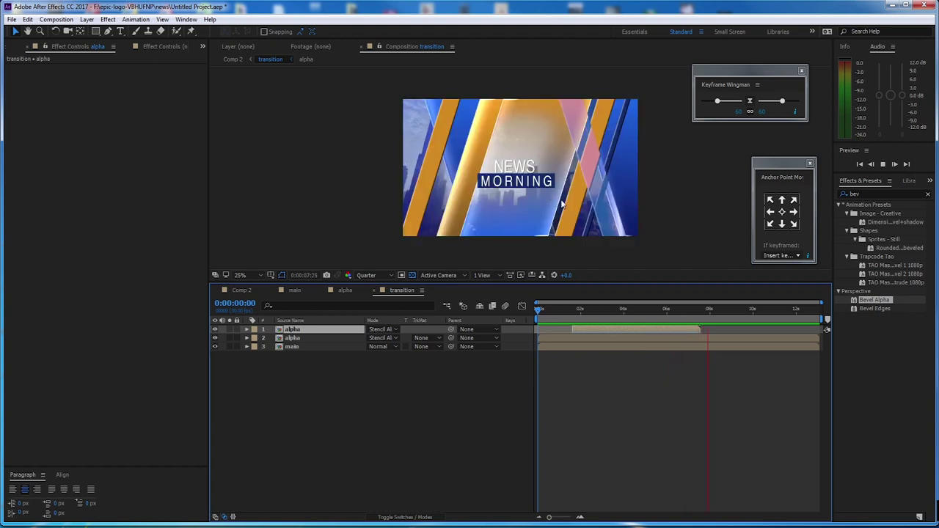
Step: Trim the end of the main layer to 0:00:07:16, where the reversed alpha layer finishes
left_click(712, 308)
mouse_move(715, 308)
left_mouse_down()
mouse_move(687, 311)
mouse_move(698, 311)
left_mouse_up()
left_click(805, 340)
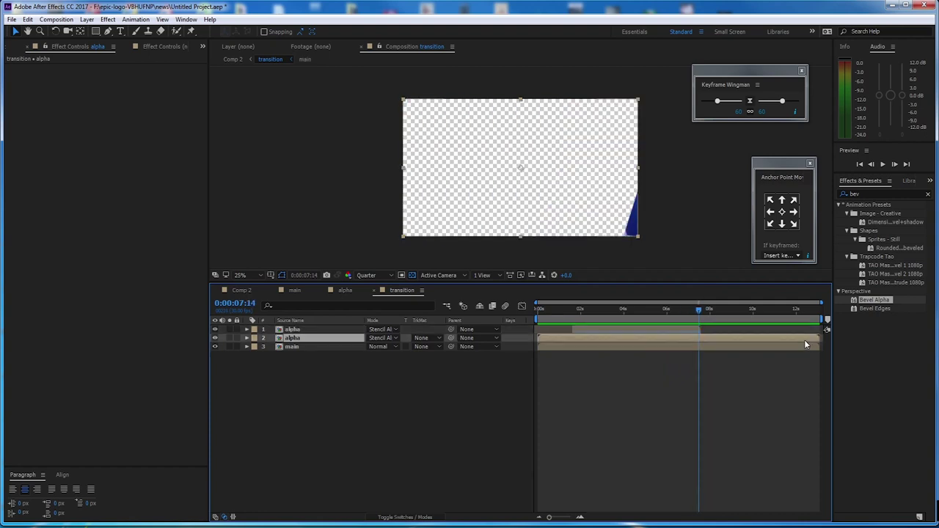
key("Page_Down")
key("Page_Down")
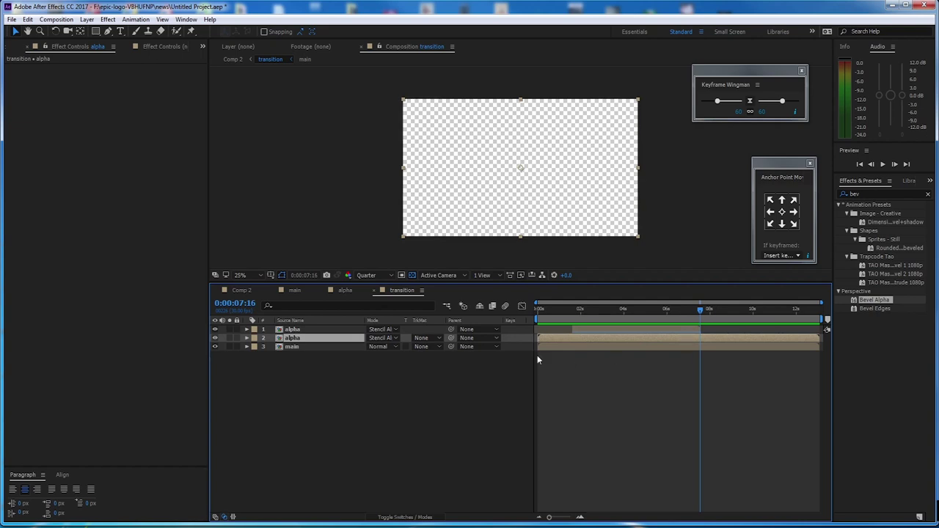
left_click(358, 349)
key("alt+]")
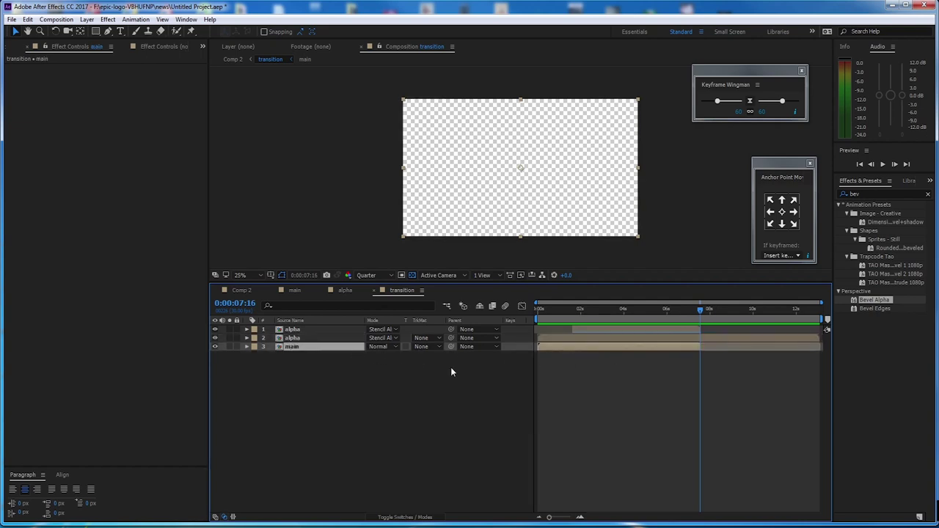
Step: Review the end of the transition composition, then in Comp 2 start the transition layer at about 0:00:01:00 and play it back
left_click_drag(701, 311, 685, 310)
key("space")
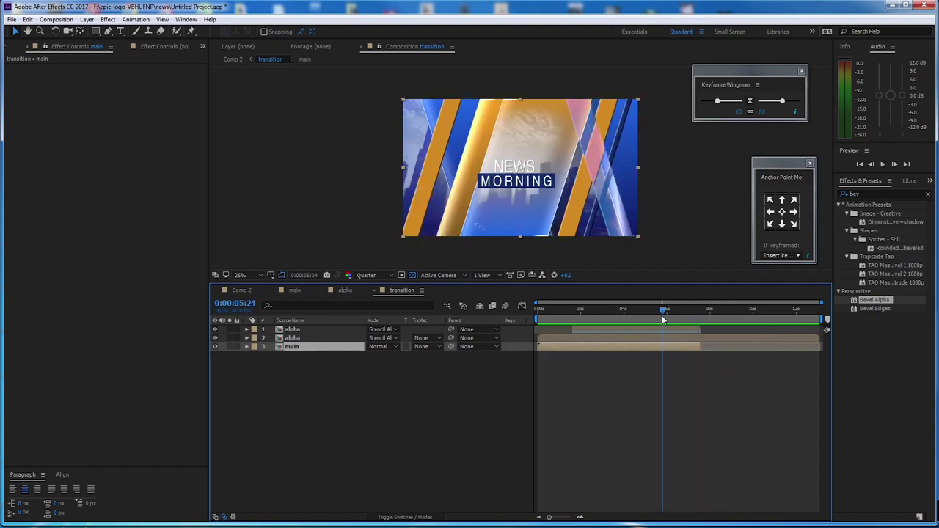
key("space")
mouse_move(669, 314)
left_mouse_down()
mouse_move(731, 326)
mouse_move(679, 325)
left_mouse_up()
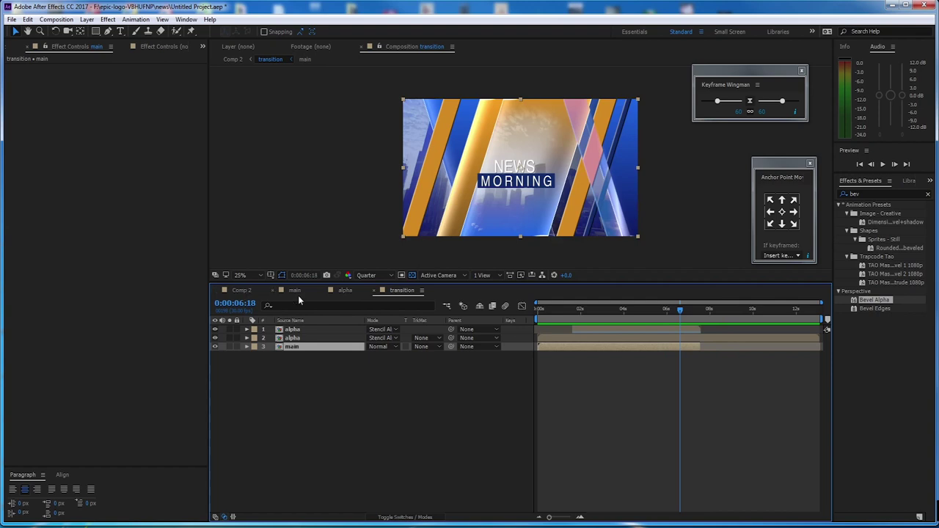
left_click(243, 292)
key("space")
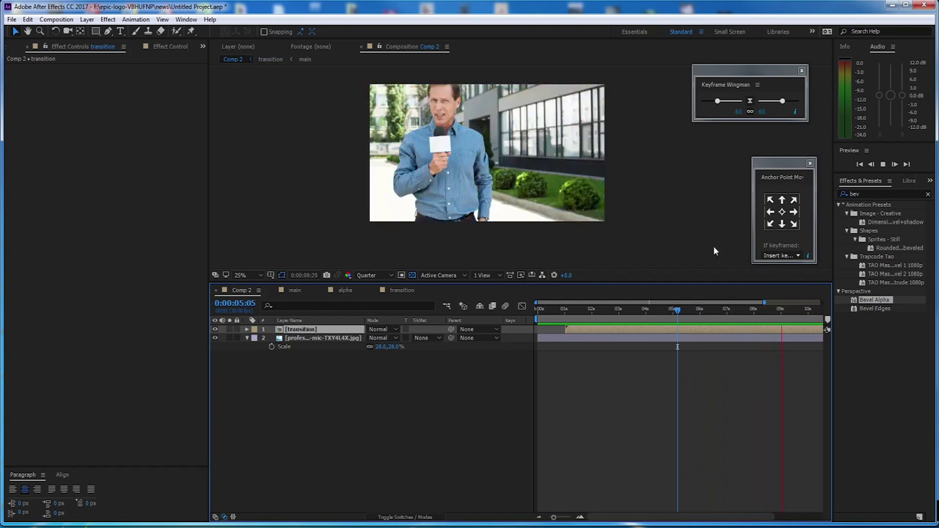
Step: Stop the playback in Comp 2 and duplicate the transition layer
key("space")
left_click_drag(792, 326, 646, 336)
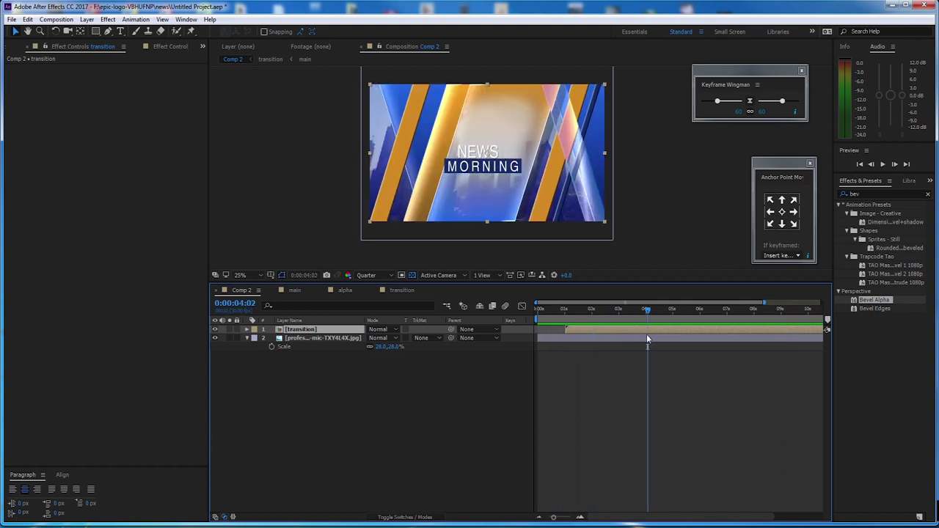
left_click(277, 367)
left_click(320, 331)
left_click(309, 328)
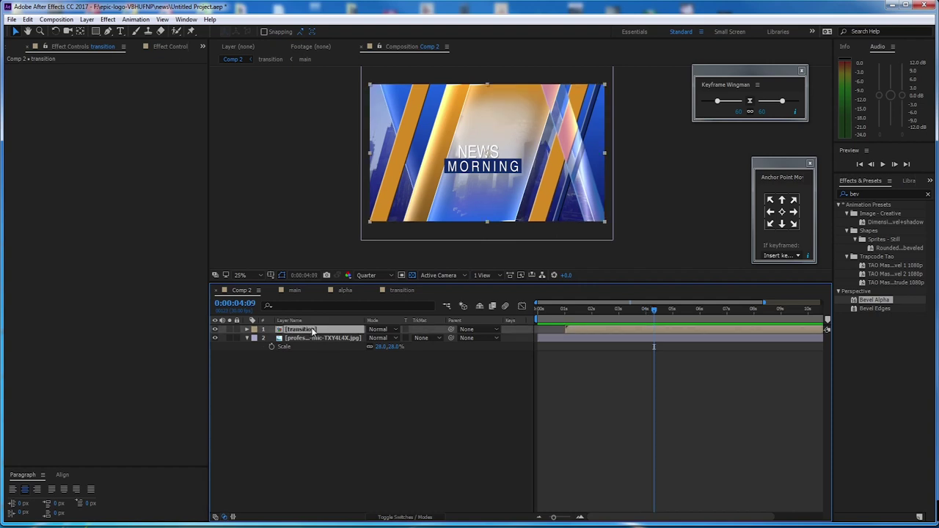
key("ctrl+d")
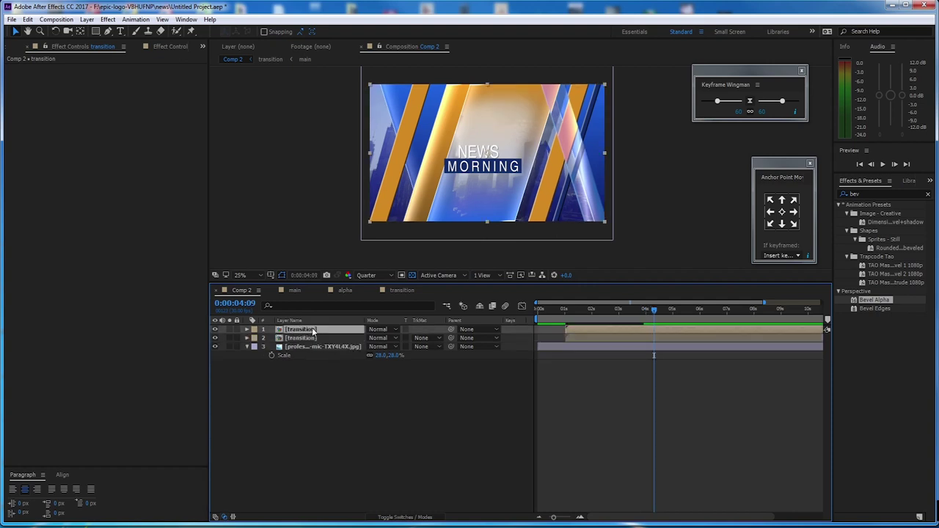
Step: Shift the upper transition copy to start a few frames before the original transition layer, around 0:00:01:00
left_click_drag(654, 310, 524, 306)
key("space")
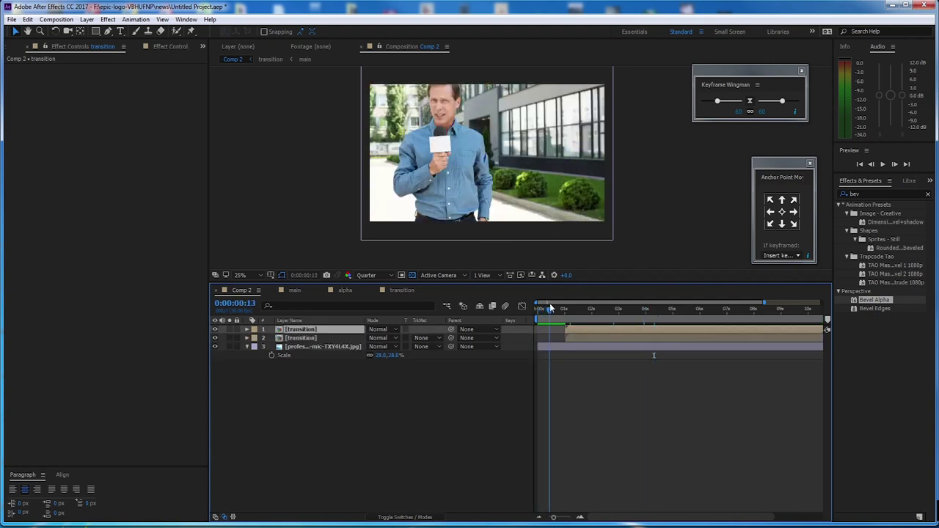
left_click_drag(610, 332, 567, 312)
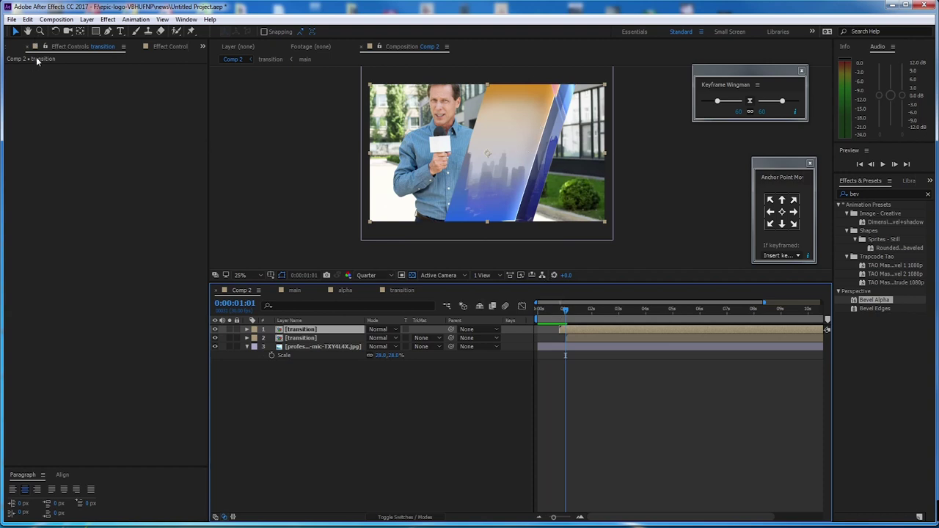
Step: Turn the upper transition copy into an adjustment layer
left_click_drag(210, 100, 215, 100)
left_click(177, 46)
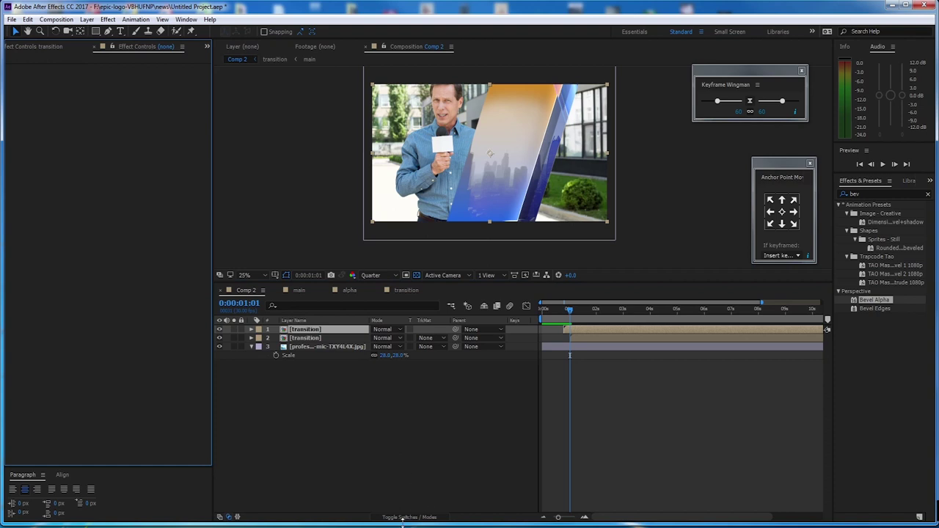
left_click(402, 517)
left_click(418, 329)
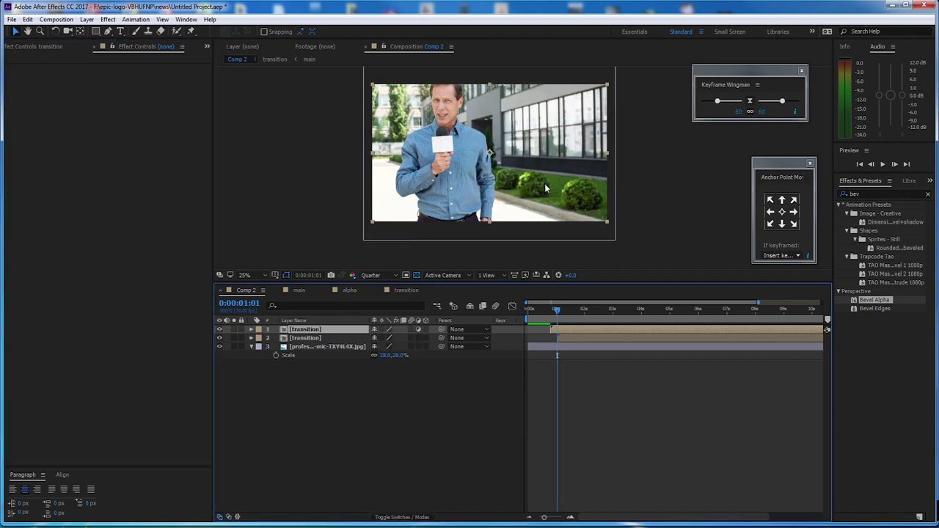
Step: Apply the Transform effect to the transition adjustment layer and set its scale to 110
left_click(852, 194)
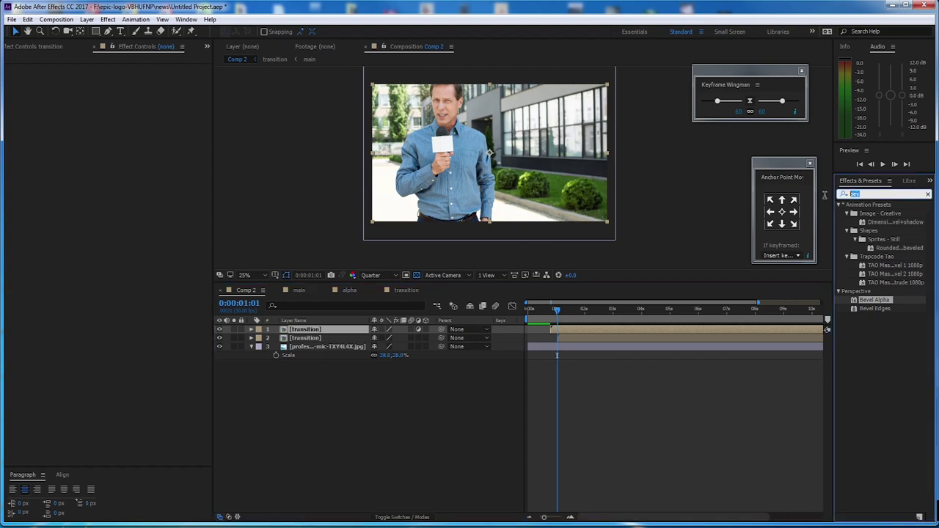
type("tra")
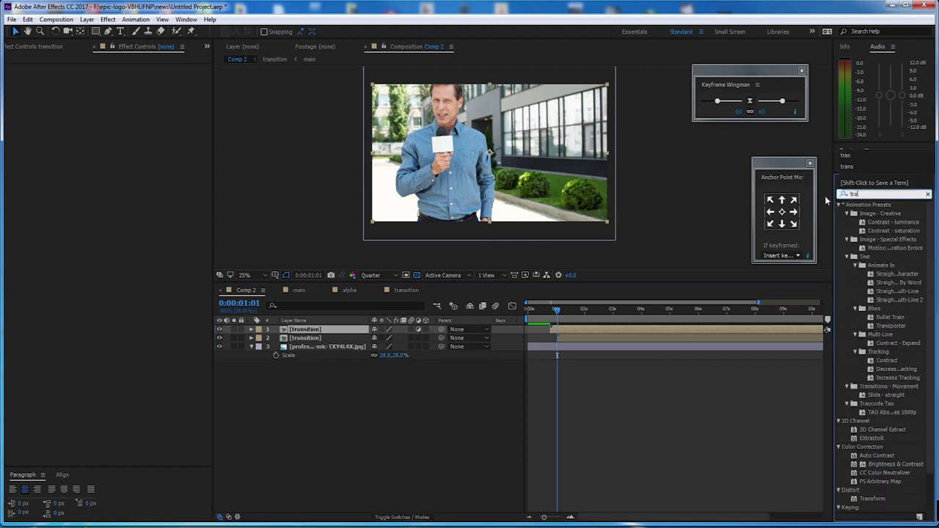
type("n")
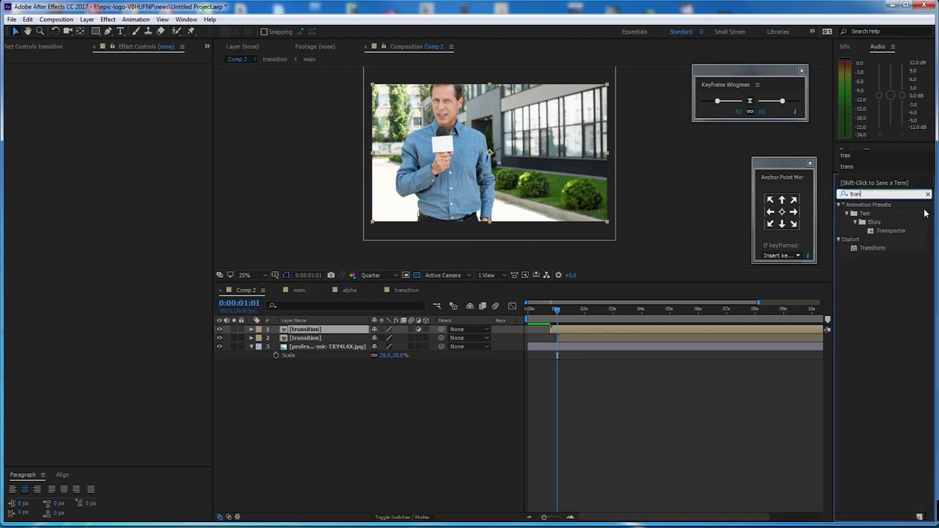
double_click(878, 249)
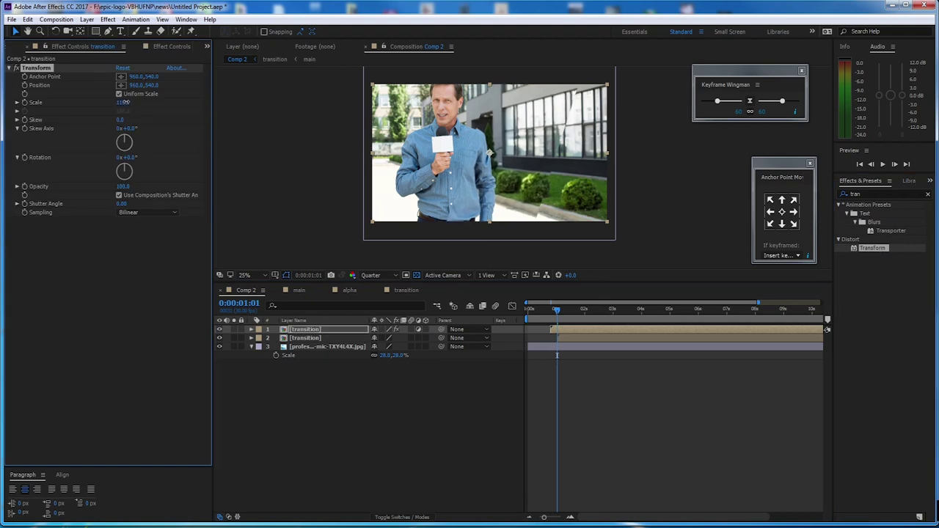
scroll(563, 139, "up", 2)
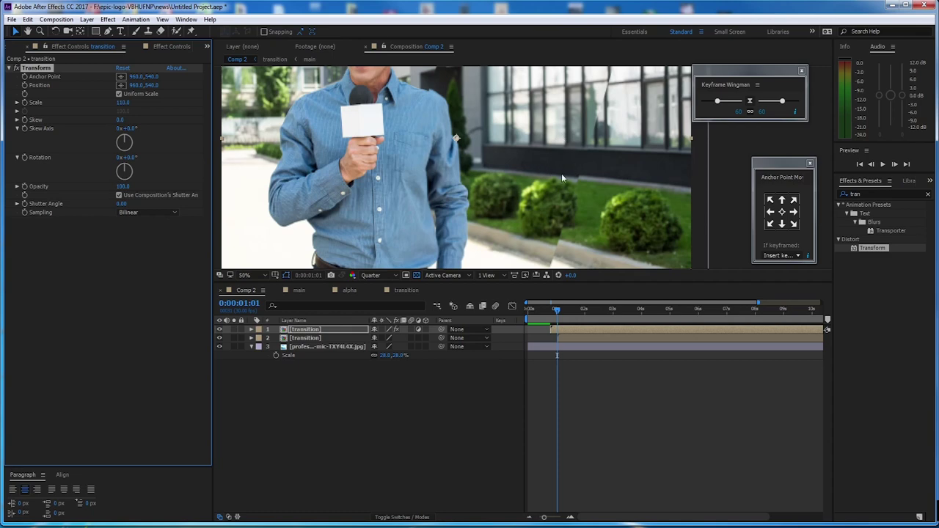
scroll(562, 173, "down", 2)
Step: Add the Tint effect to the transition adjustment layer
left_click(351, 329)
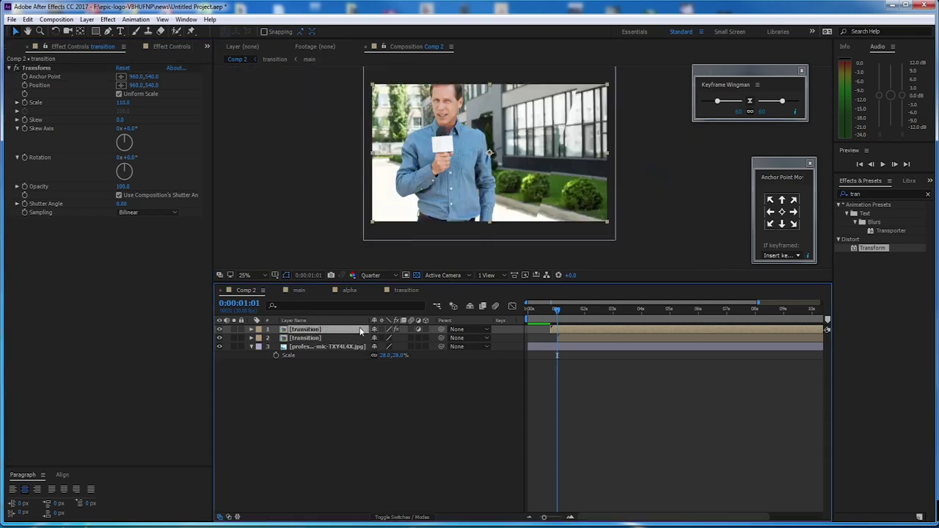
left_click(845, 192)
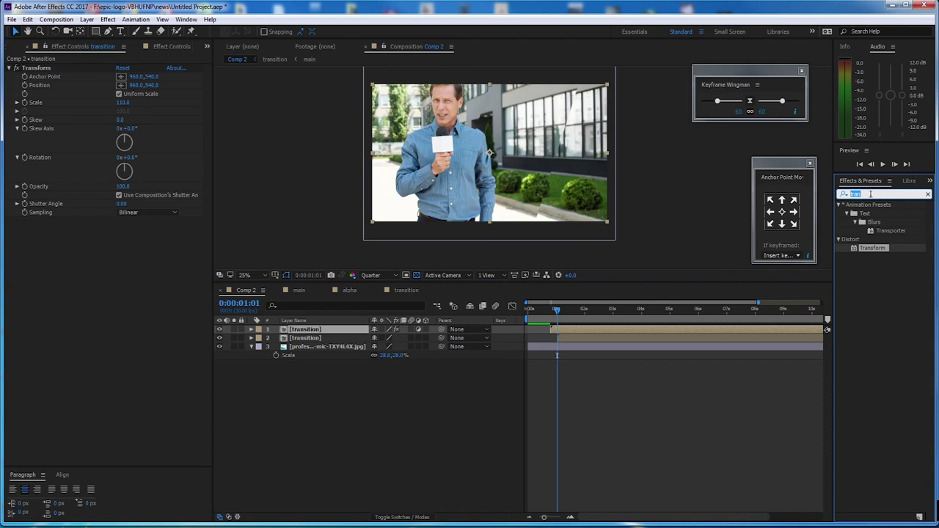
type("tin")
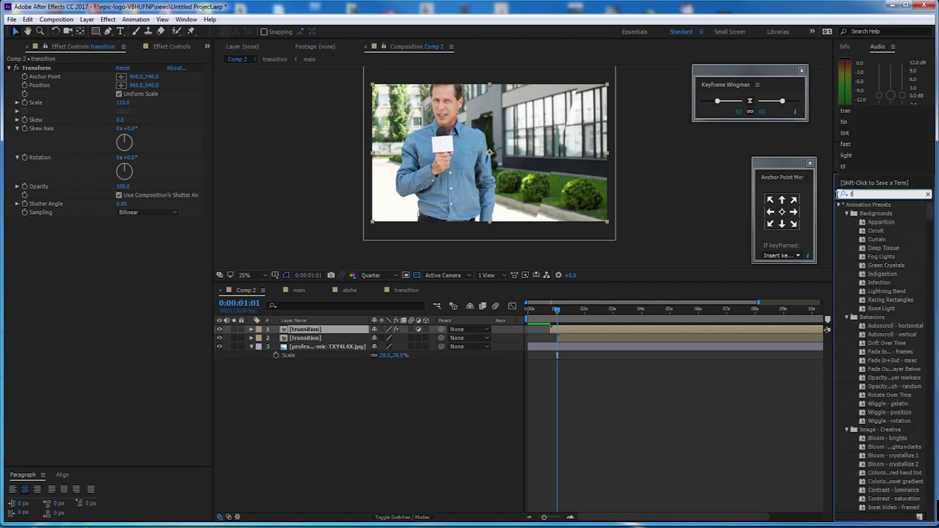
type("t")
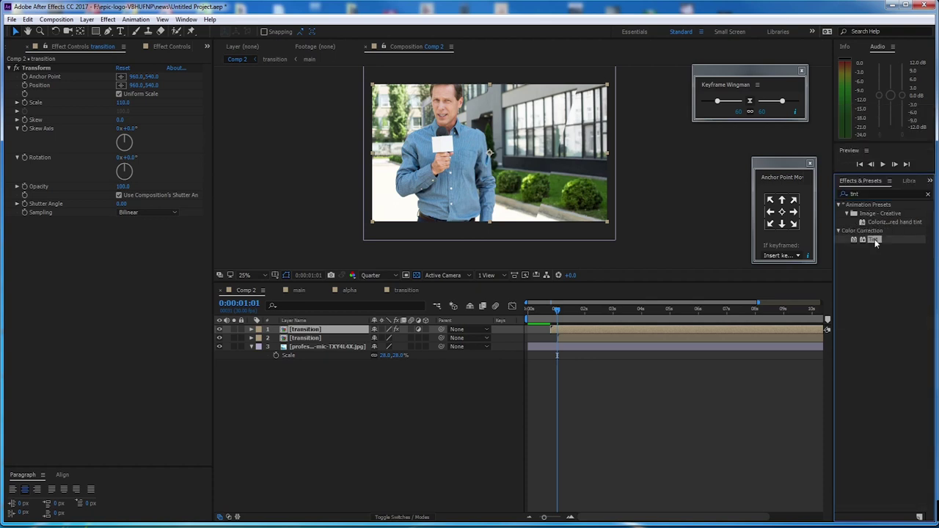
double_click(874, 239)
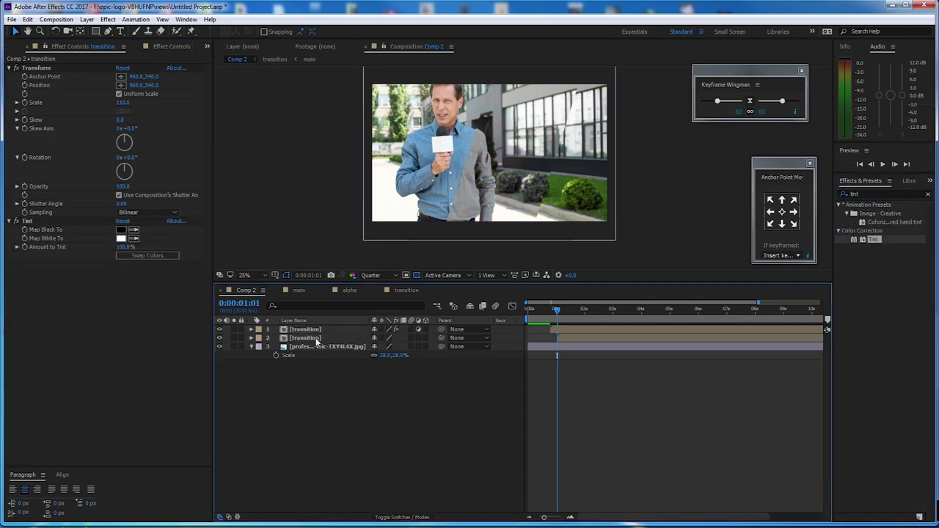
scroll(503, 157, "up", 1)
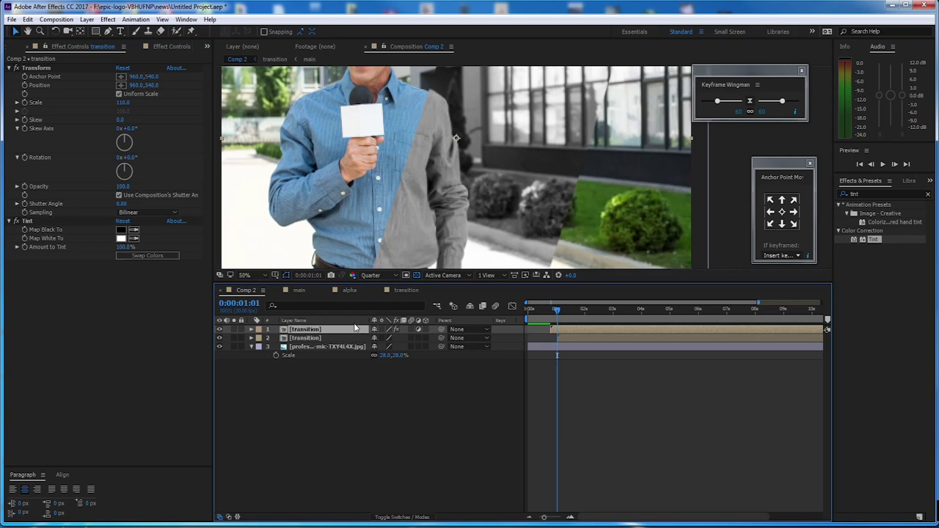
Step: Duplicate the adjustment layer, make the upper copy a regular layer again, and set its blending mode to Overlay
key("ctrl+d")
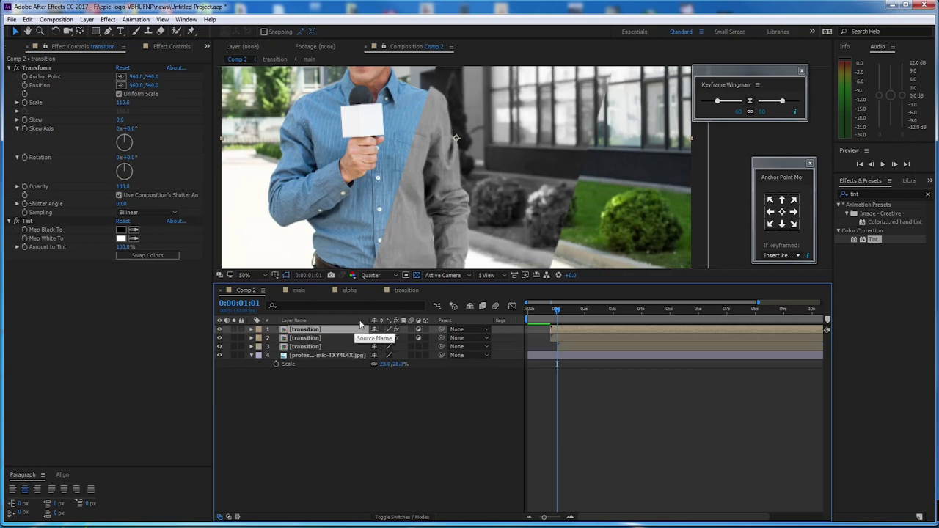
left_click(417, 338)
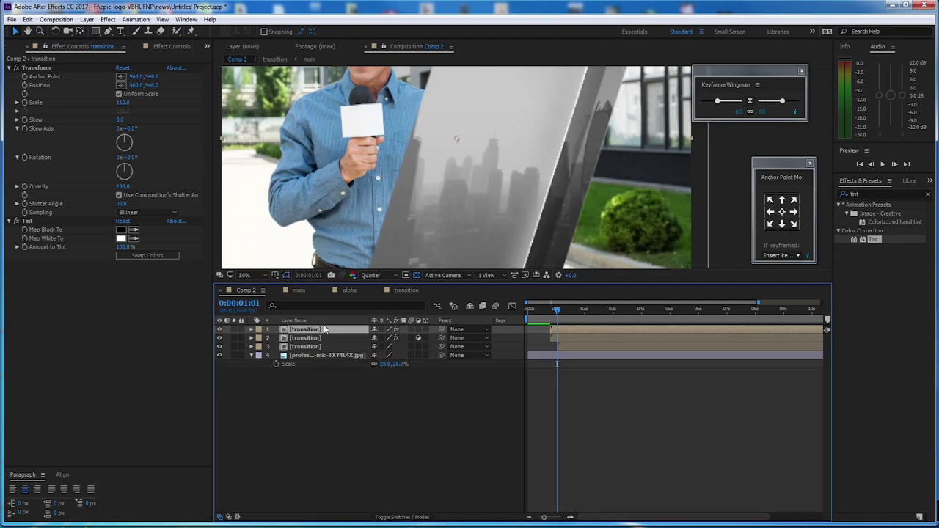
left_click(416, 516)
left_click(382, 332)
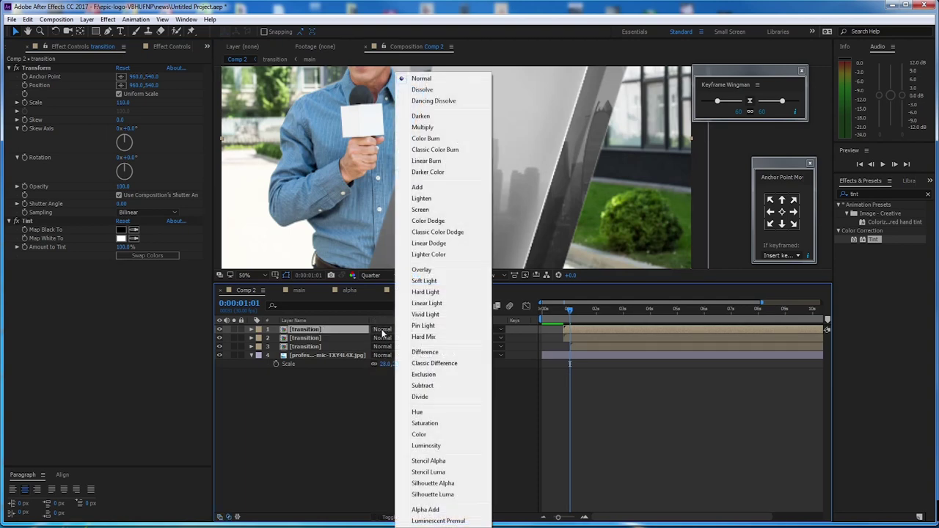
left_click(478, 268)
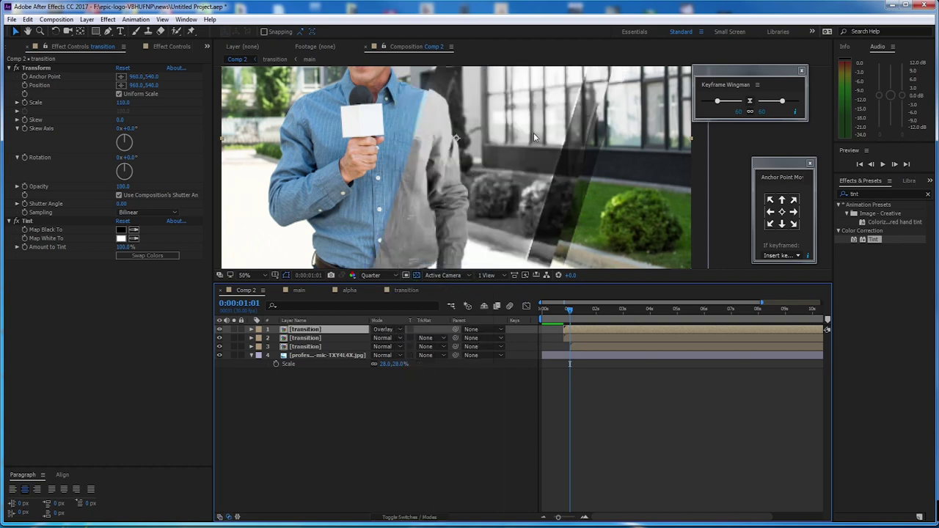
scroll(508, 171, "down", 2)
scroll(507, 171, "up", 2)
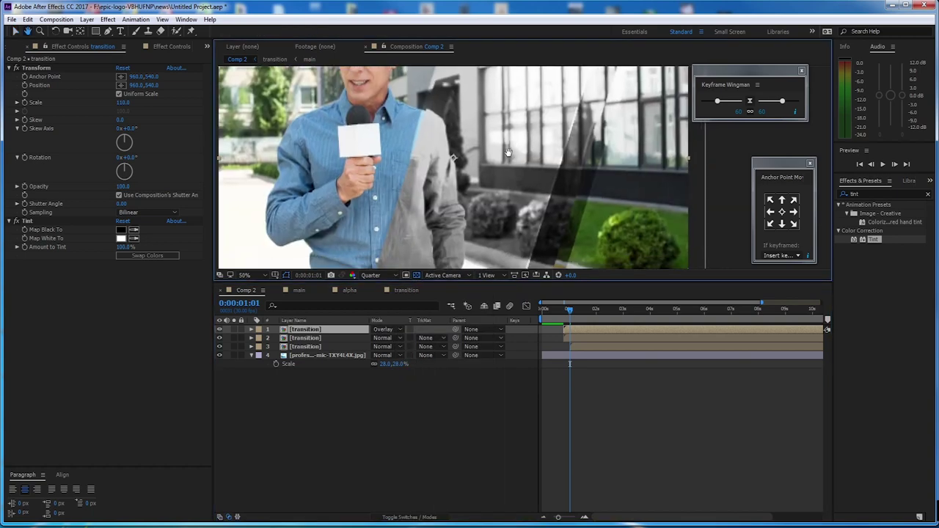
Step: Apply CC Light Sweep to the second transition layer with a width of 148, undoing the edge intensity change
left_click(319, 338)
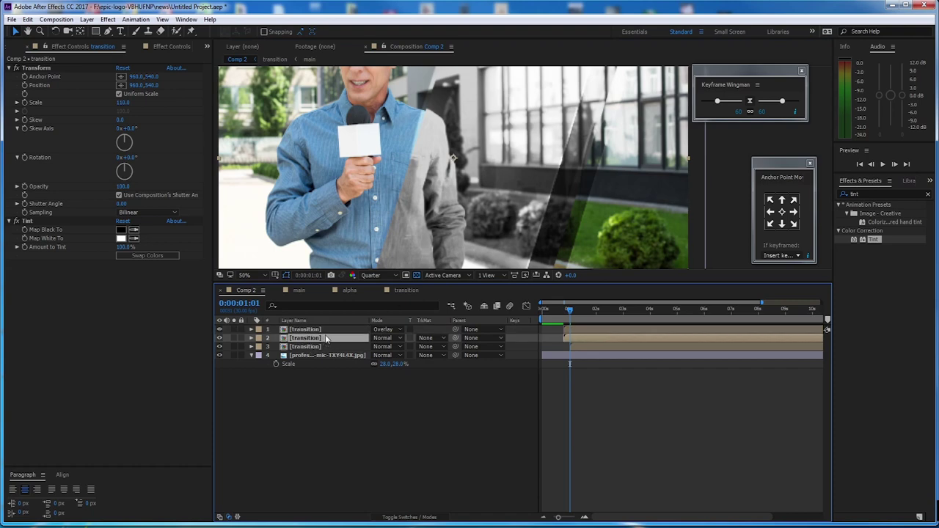
left_click(874, 194)
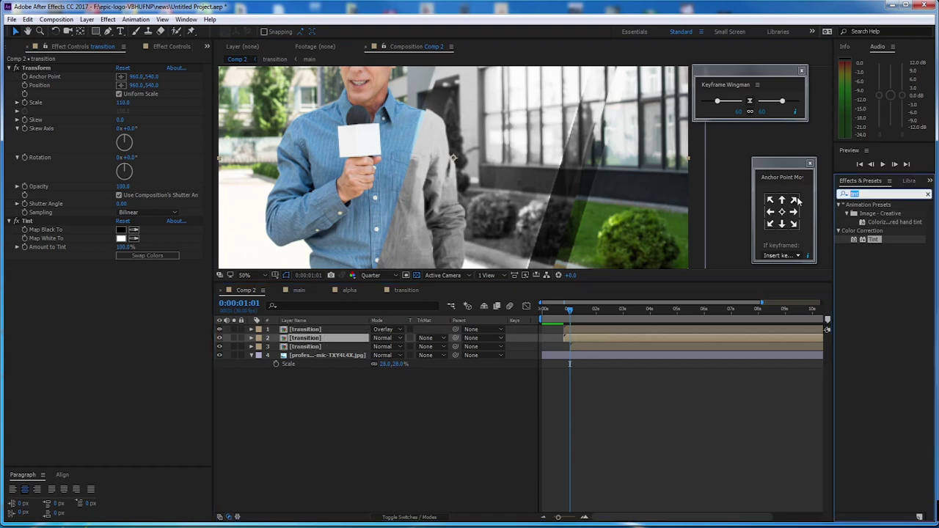
type("light")
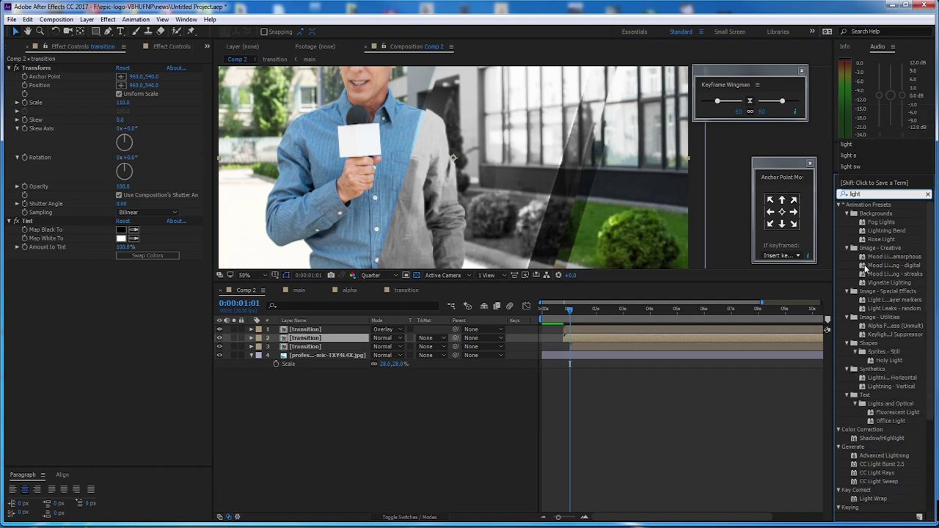
scroll(910, 330, "down", 5)
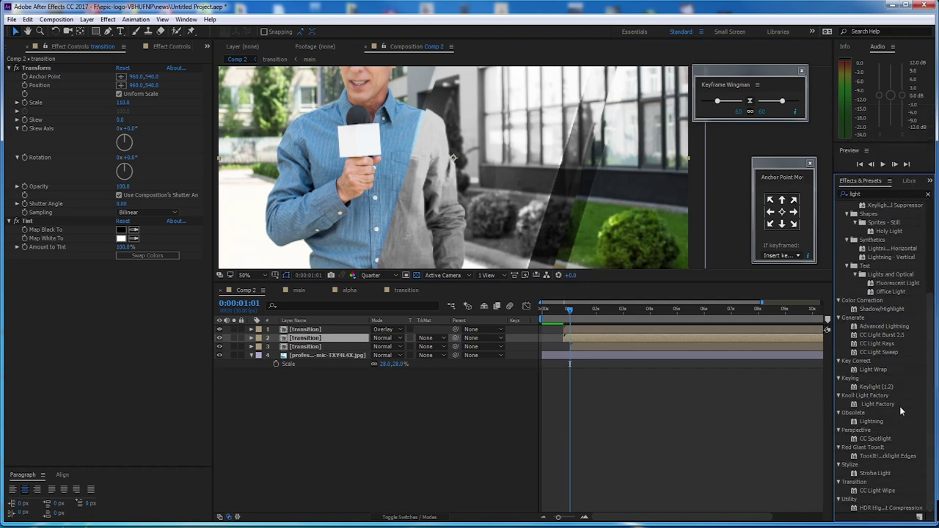
double_click(886, 353)
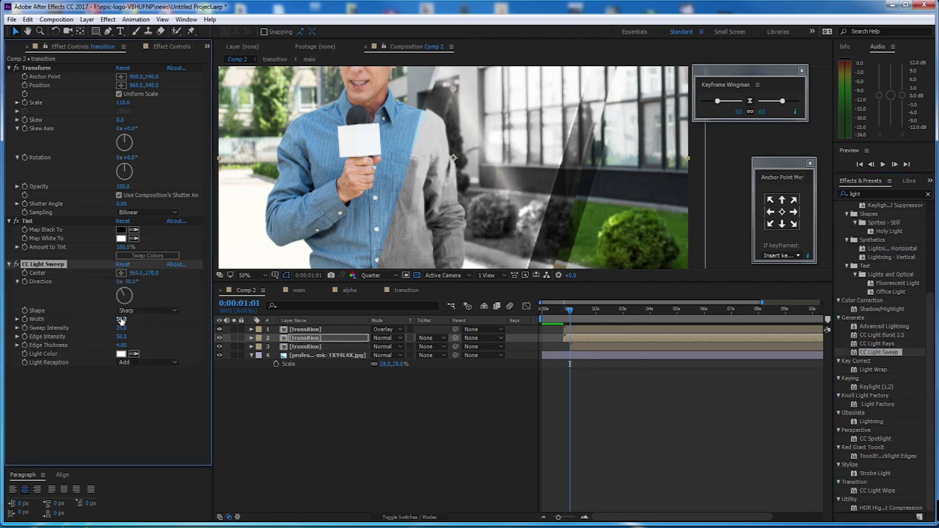
left_click_drag(121, 321, 164, 339)
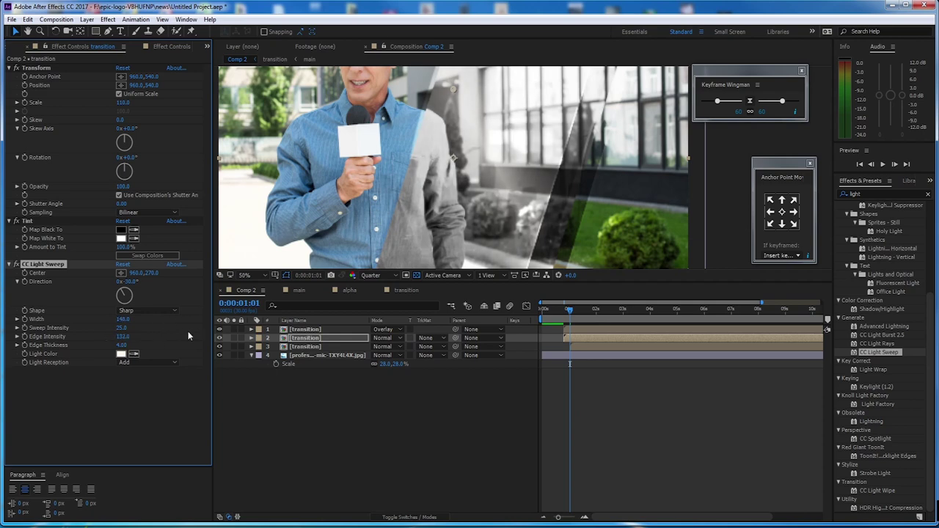
key("ctrl+z")
scroll(488, 147, "down", 2)
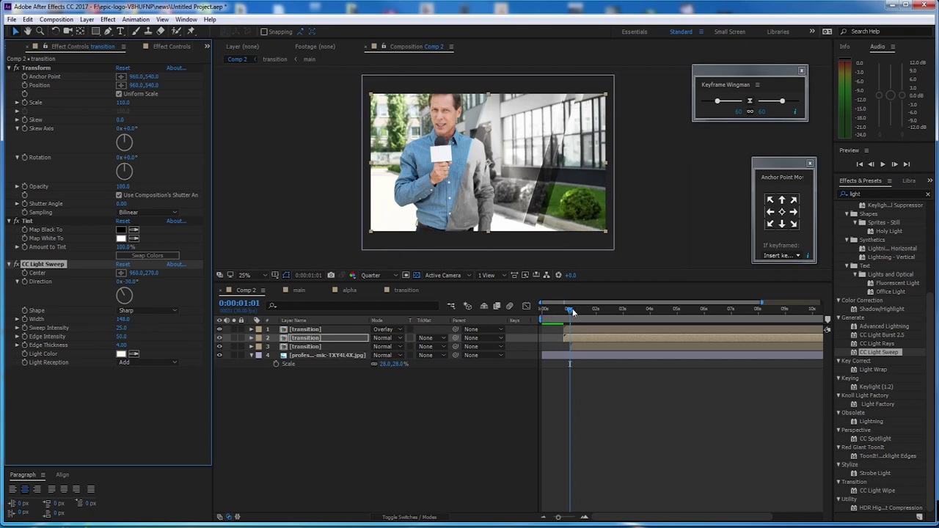
Step: Set the Tint effect's Map Black To colour on the top transition layer to blue 1A4DC1
left_click(317, 338)
left_click(331, 330)
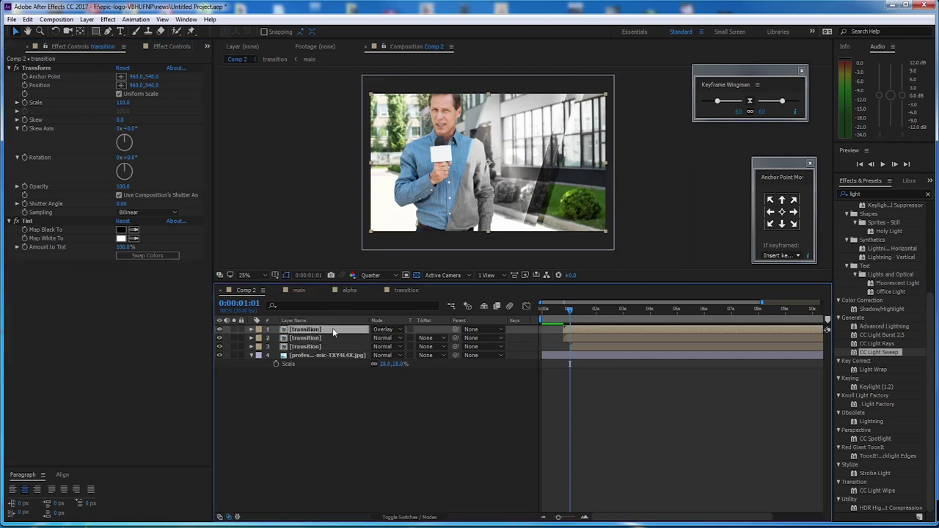
left_click(122, 229)
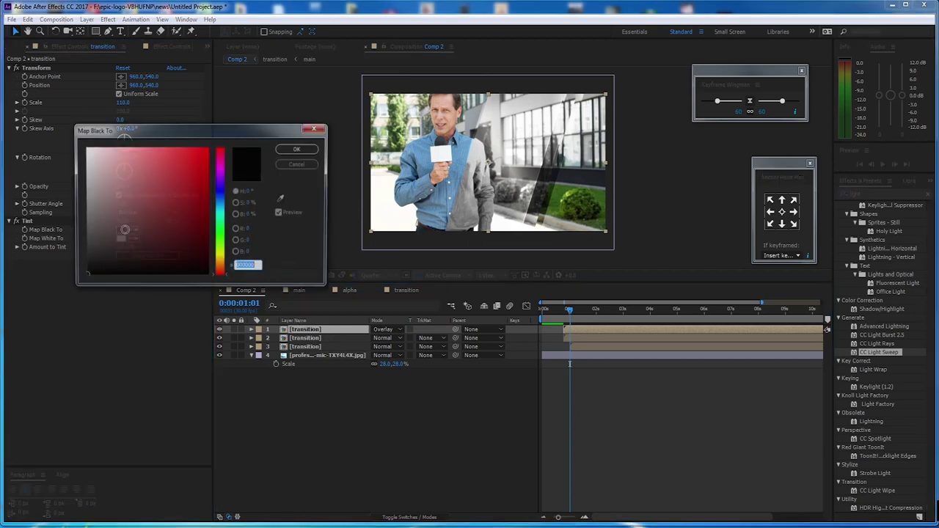
left_click(221, 195)
left_click(192, 179)
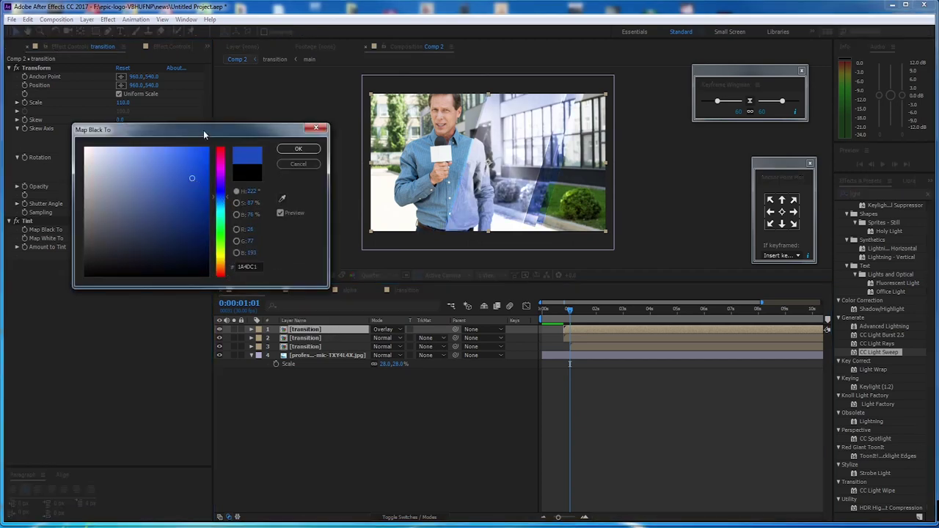
left_click_drag(204, 134, 188, 251)
left_click(282, 266)
Step: Set the Tint effect's Map White To colour on the top transition layer to orange EBA91B
left_click(122, 238)
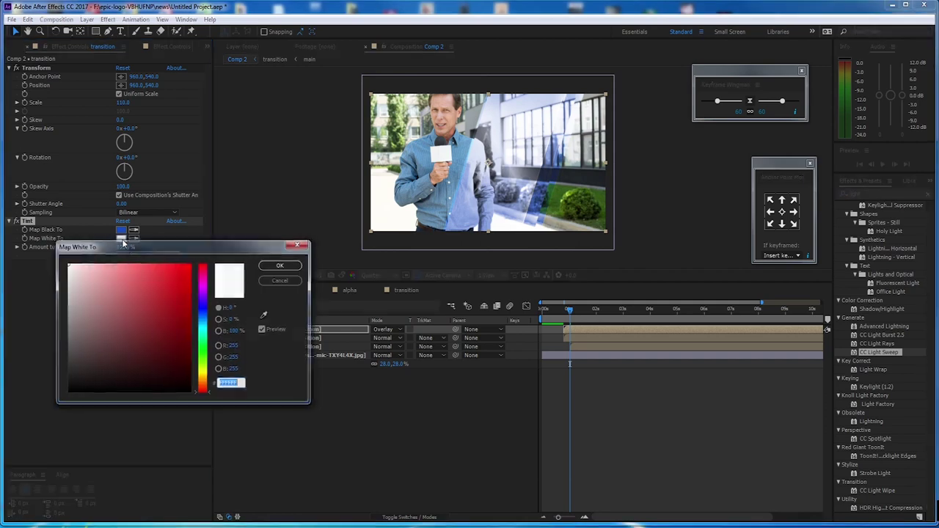
mouse_move(207, 393)
left_mouse_down()
mouse_move(207, 370)
mouse_move(207, 379)
left_mouse_up()
left_click(181, 275)
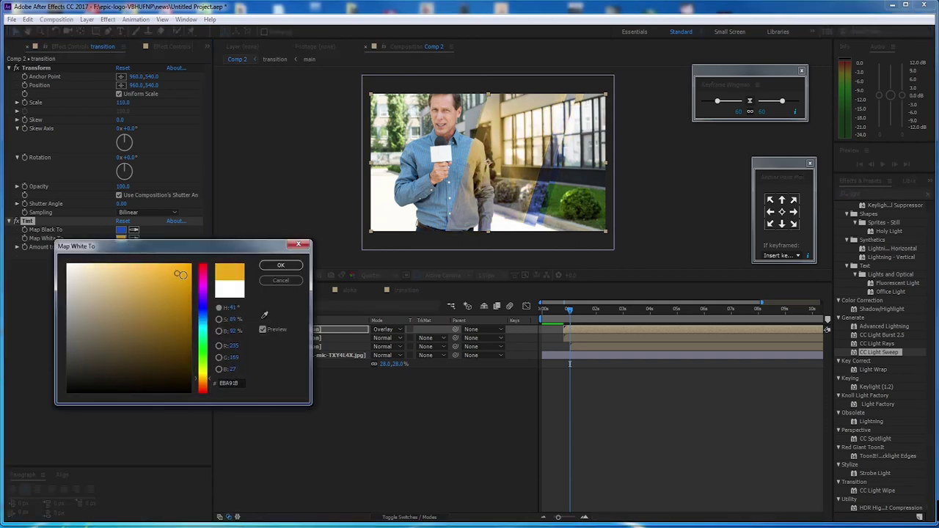
left_click(280, 265)
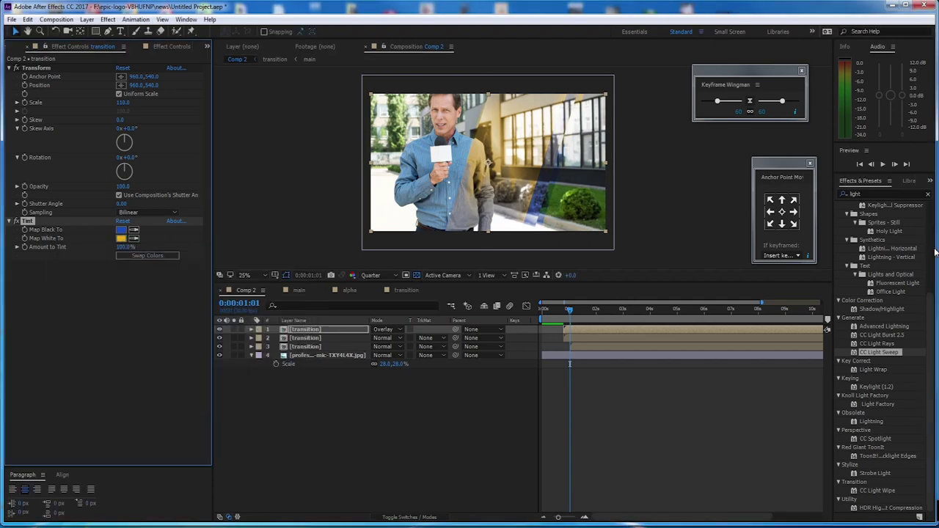
Step: Add the Fast Blur effect to the second transition layer with a blurriness of 8
left_click(324, 339)
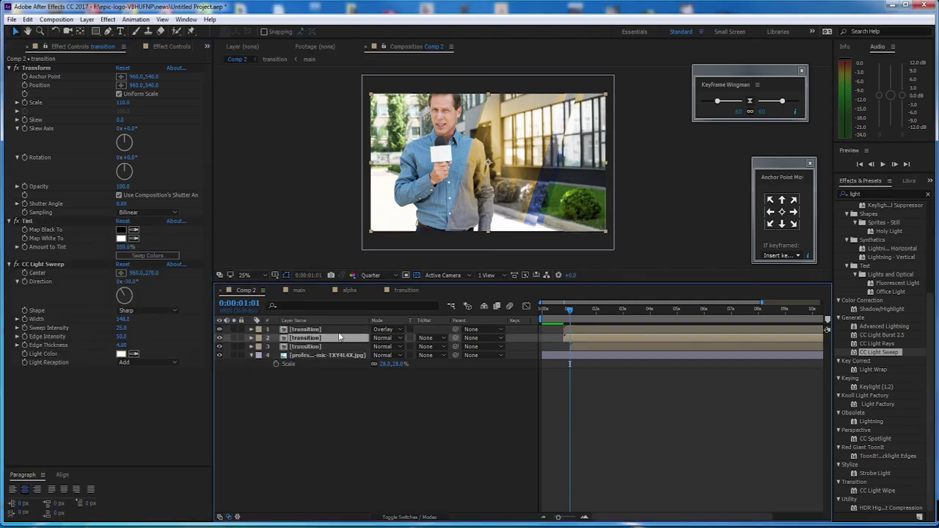
left_click(400, 518)
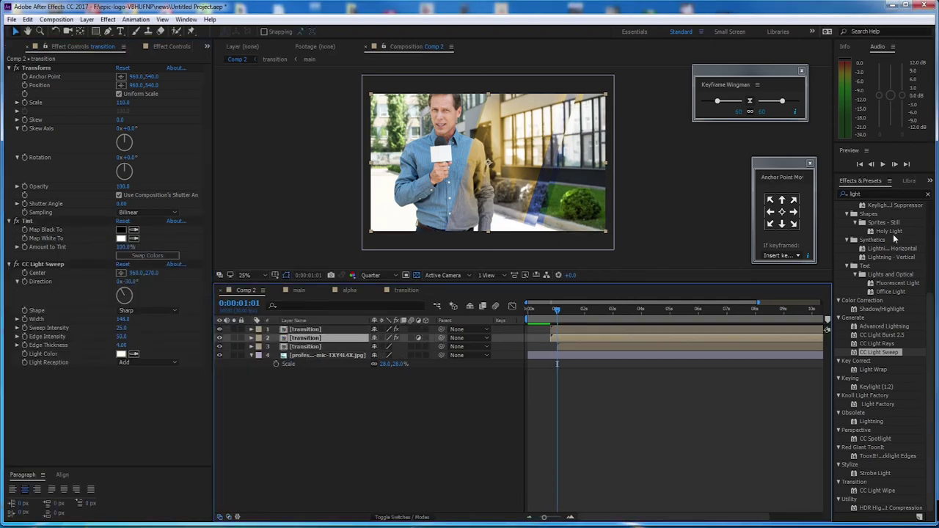
double_click(878, 194)
type("bl")
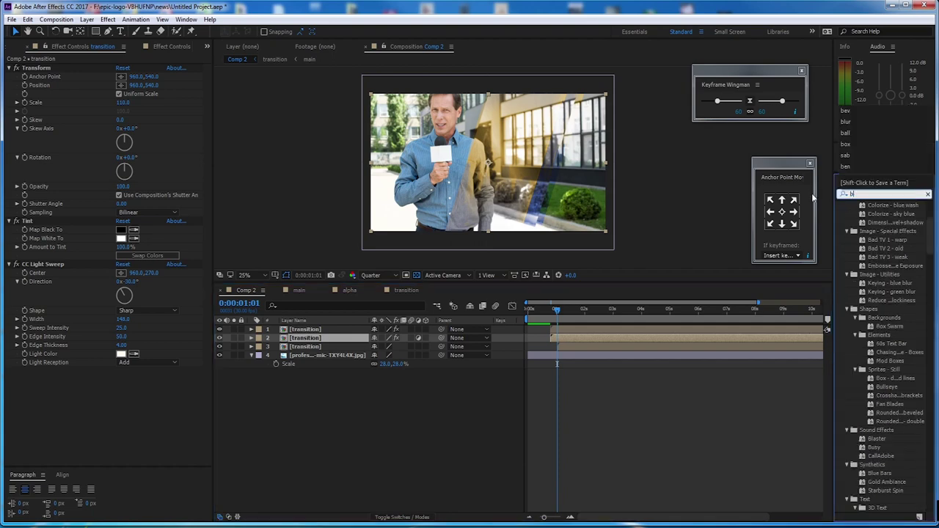
type("ur")
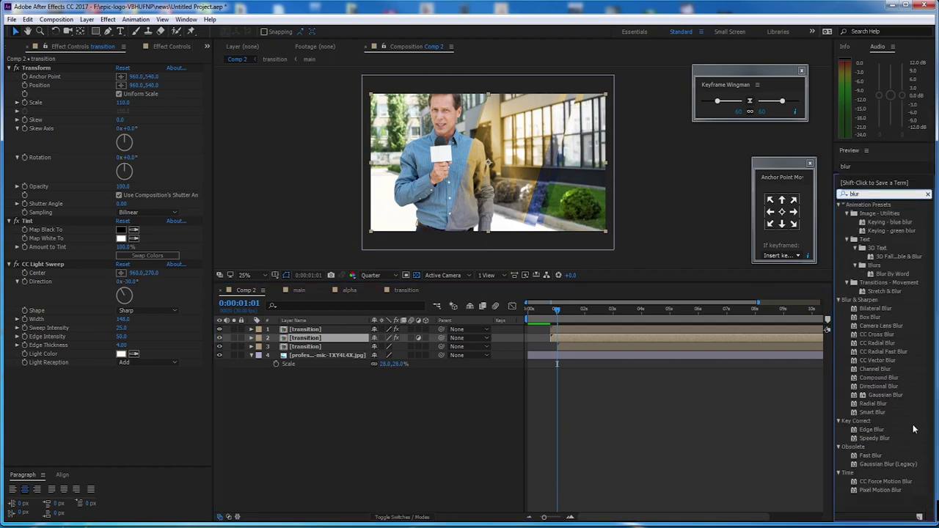
double_click(869, 455)
scroll(478, 170, "up", 2)
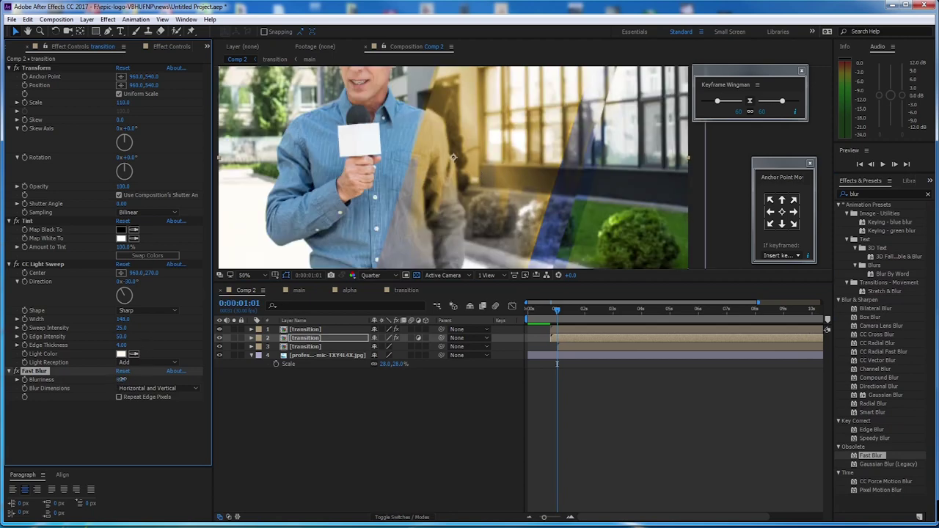
scroll(535, 211, "down", 2)
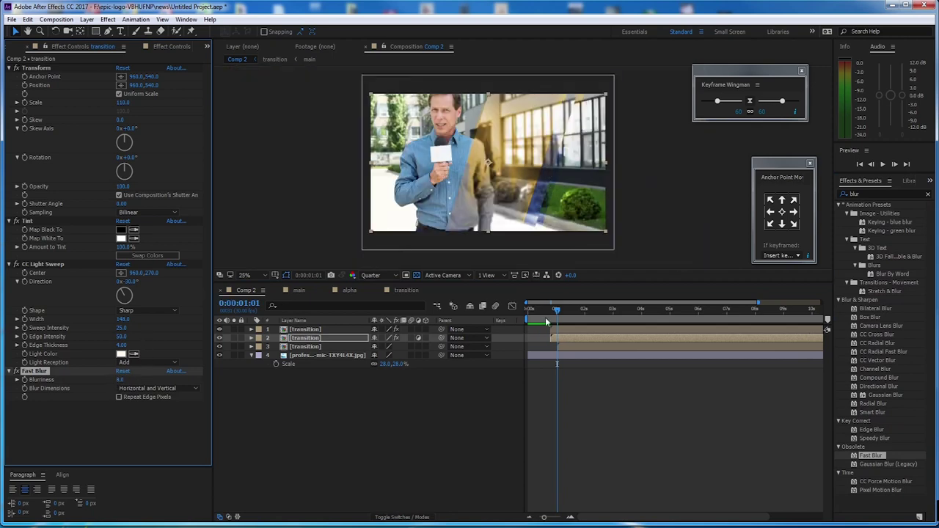
scroll(484, 138, "up", 2)
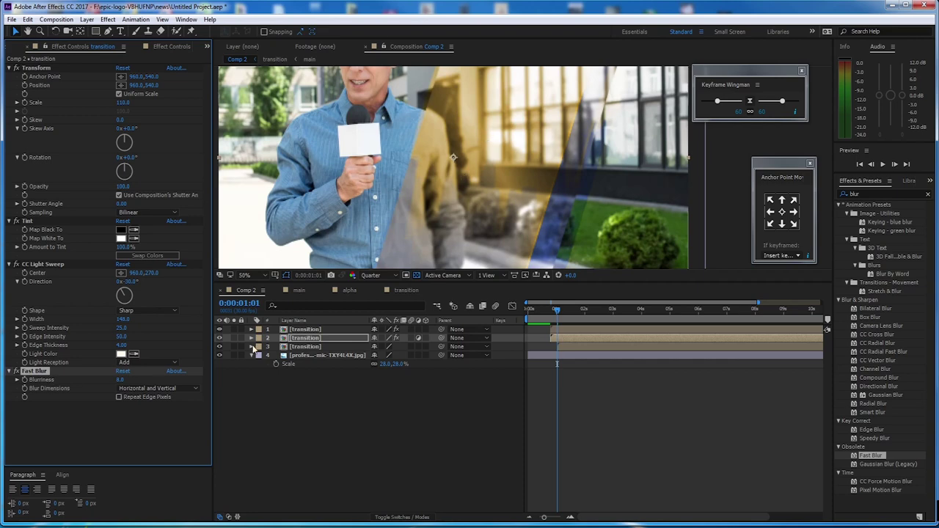
Step: Try the Bevel Edges effect on the top transition layer and delete it again
left_click(334, 338)
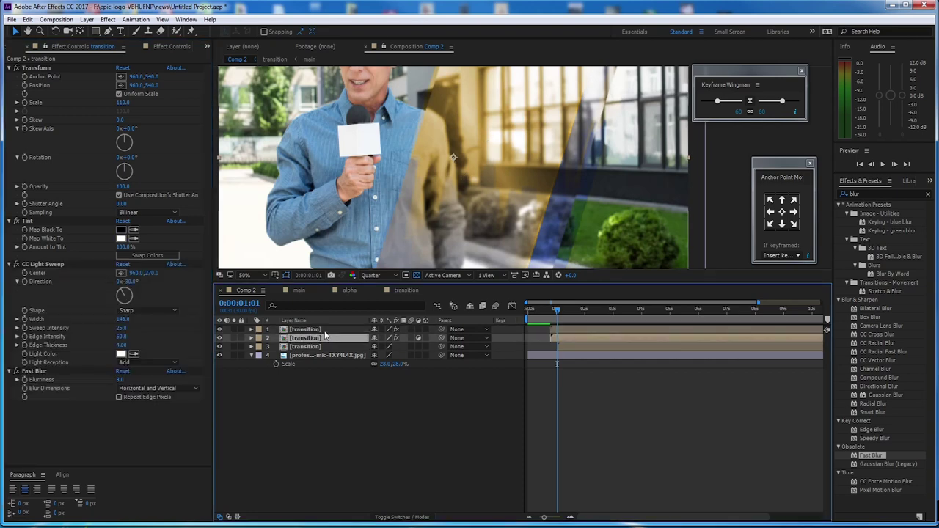
left_click(320, 330)
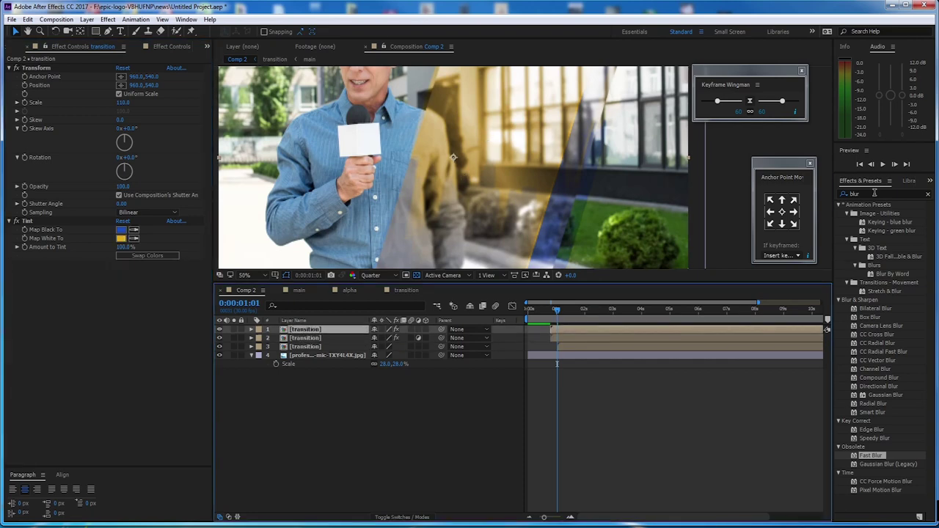
left_click(875, 193)
type("bev")
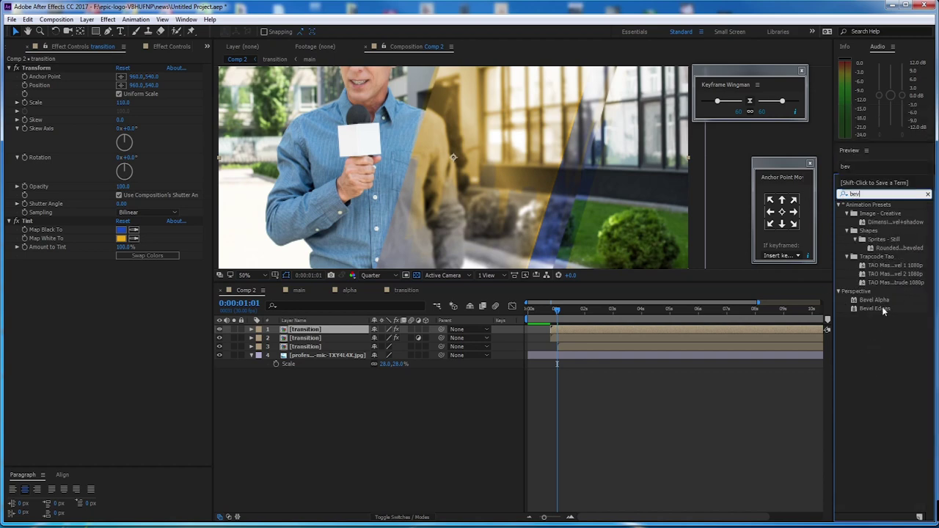
double_click(883, 311)
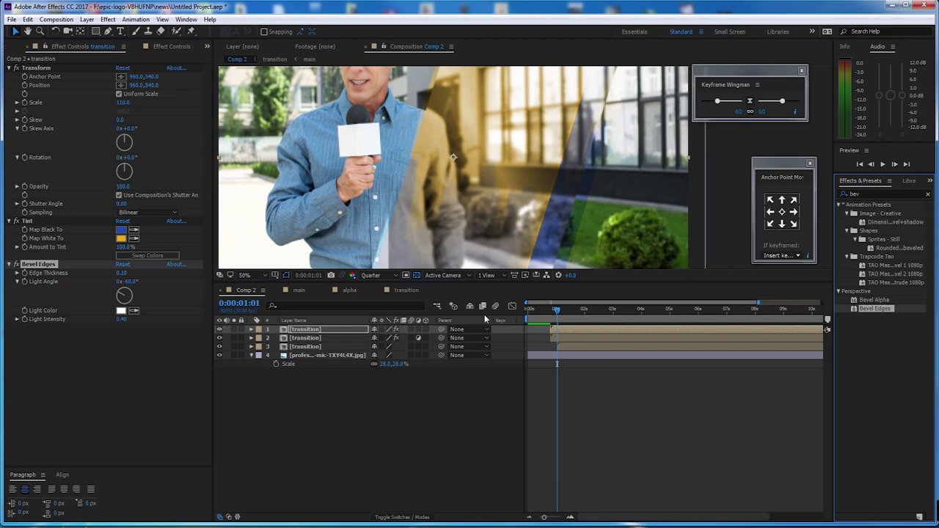
mouse_move(123, 273)
left_mouse_down()
mouse_move(153, 274)
mouse_move(123, 275)
left_mouse_up()
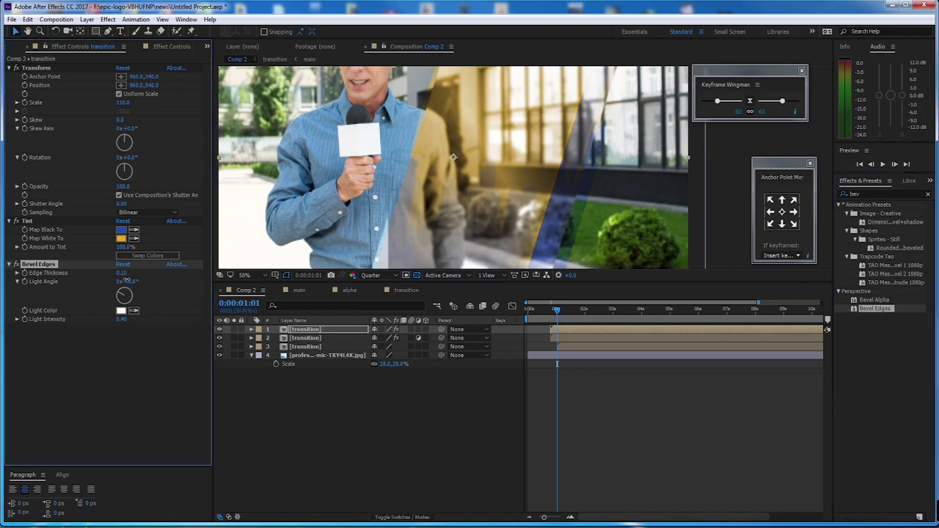
left_click(66, 352)
left_click(53, 265)
key("Delete")
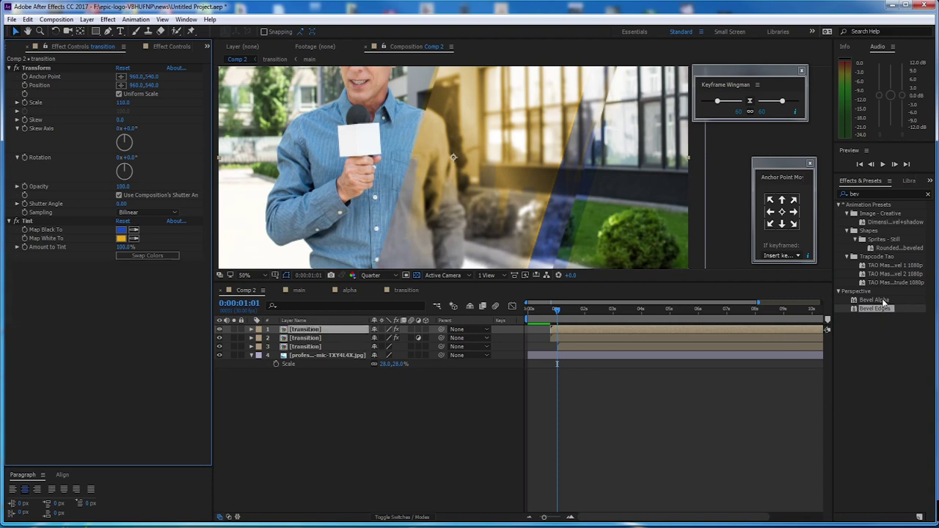
Step: Apply Bevel Alpha to the top transition layer with an edge thickness of 5.10 and a light intensity of 1.00
double_click(874, 300)
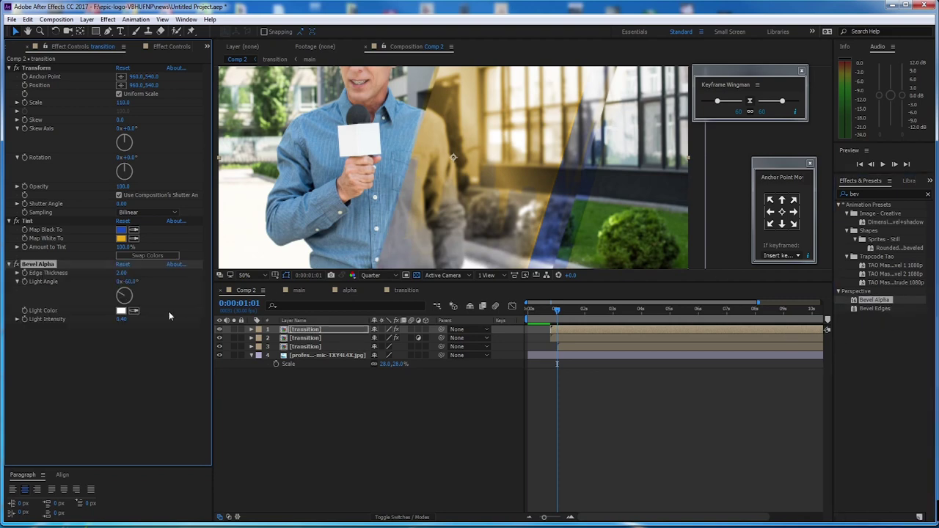
left_click_drag(121, 273, 136, 272)
left_click_drag(121, 319, 130, 319)
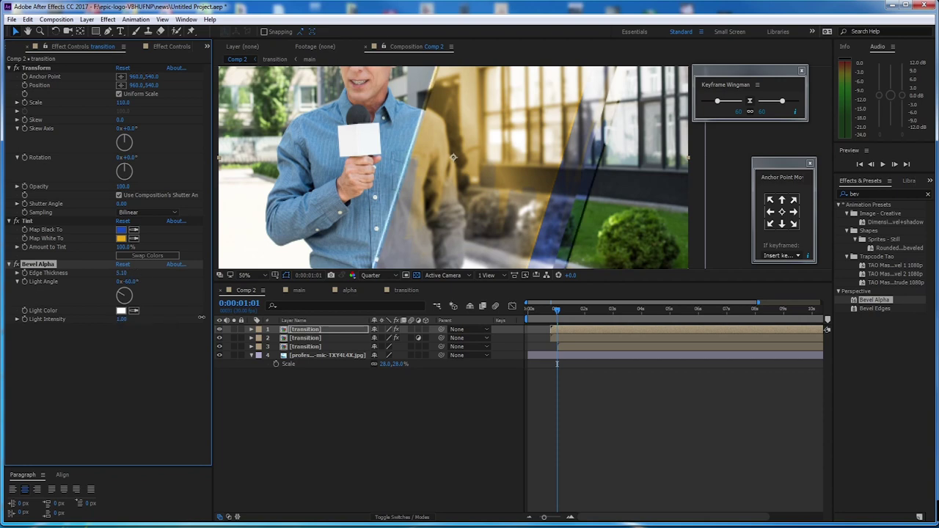
Step: Preview the composition from the start to check the bevelled, tinted transition over the reporter image
scroll(562, 189, "down", 2)
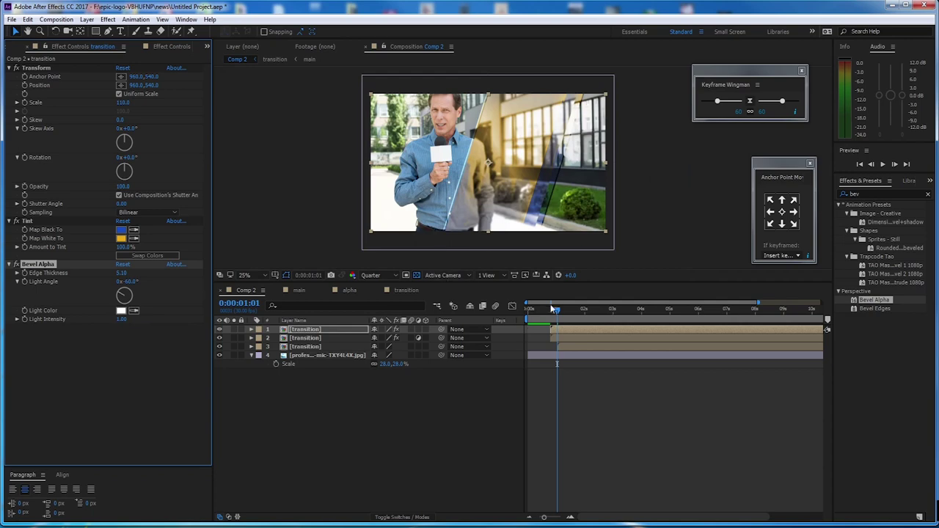
left_click_drag(556, 309, 494, 314)
key("space")
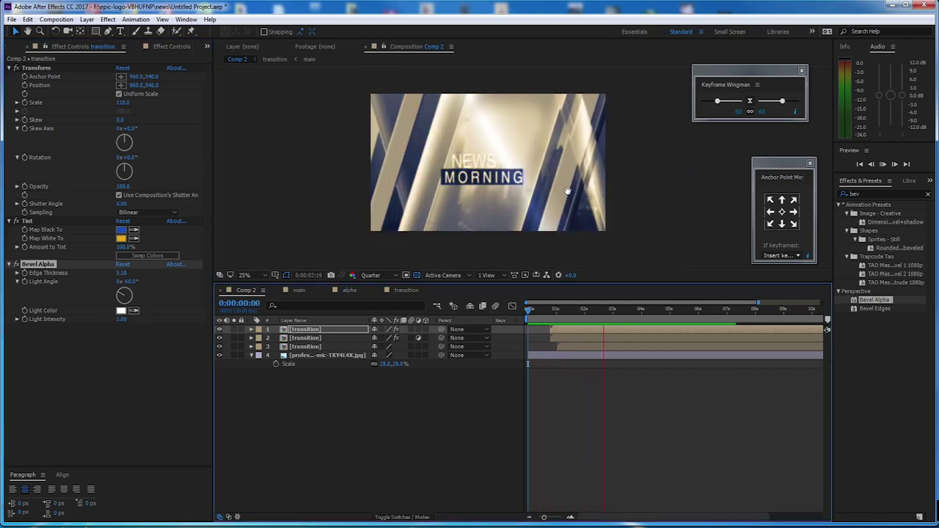
key("space")
left_click(538, 323)
left_click_drag(538, 323, 516, 320)
key("space")
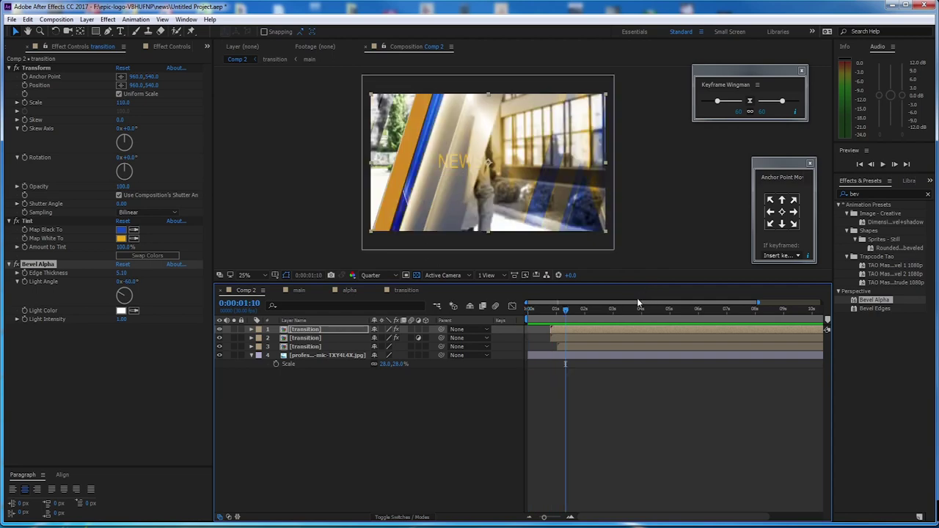
Step: Move the two transition layers carrying effects below the plain transition layer in the layer stack
left_click(356, 332)
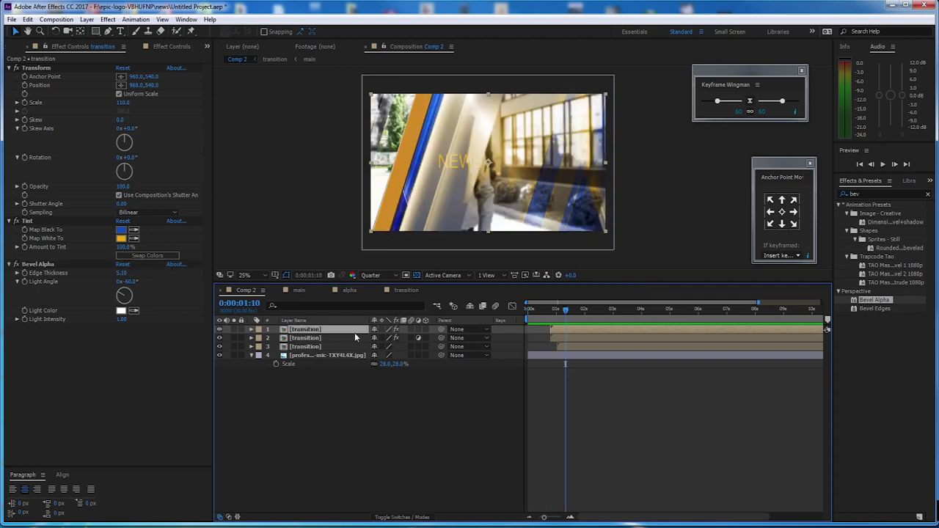
left_click(307, 339, "shift")
left_click_drag(301, 339, 317, 357)
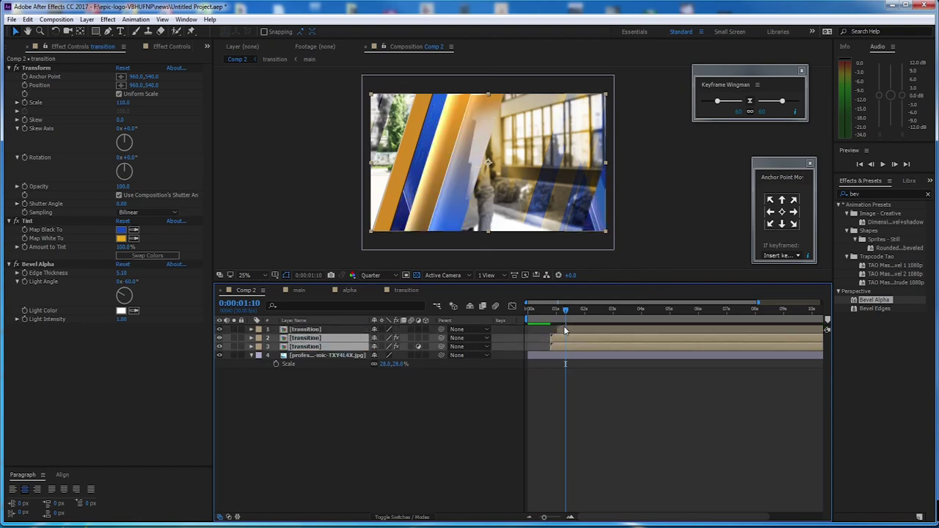
Step: Play and scrub through the reordered composition to examine how the transition covers and then reveals the reporter image
left_click(527, 311)
key("space")
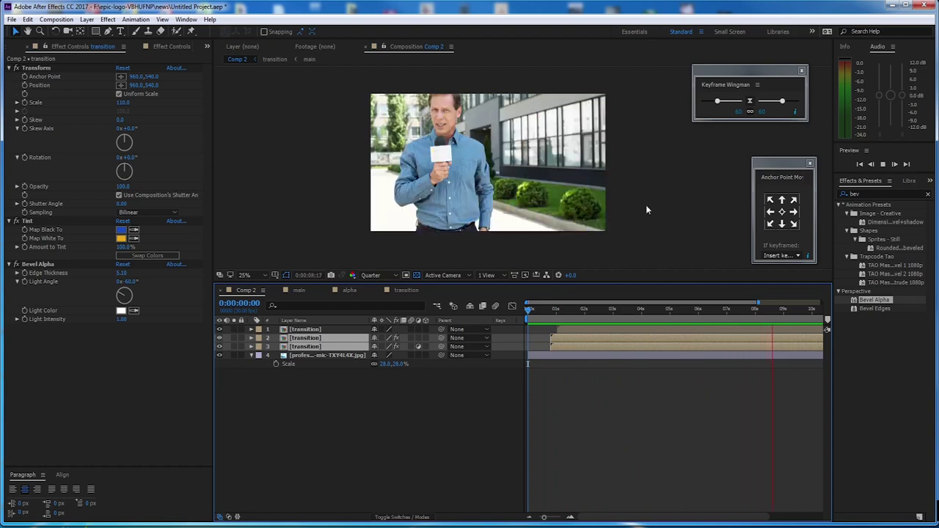
key("space")
left_click_drag(544, 518, 535, 518)
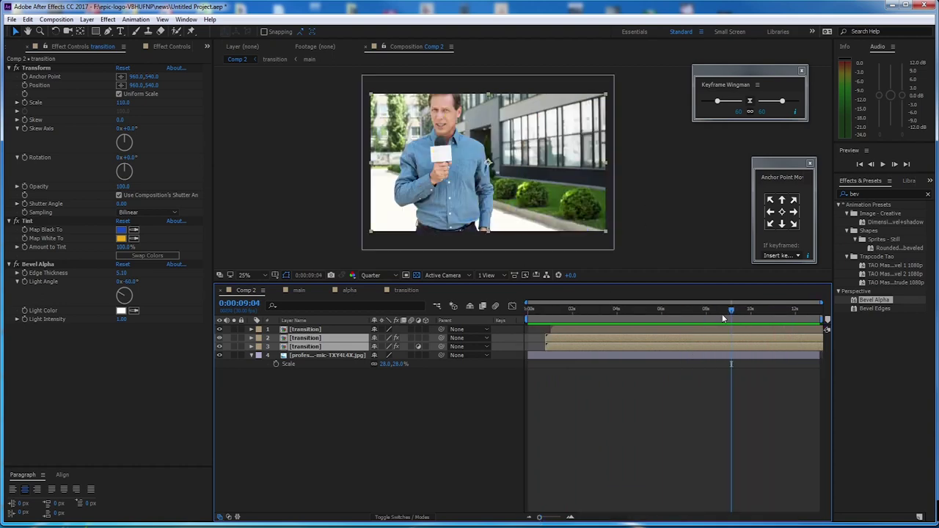
left_click_drag(722, 314, 610, 332)
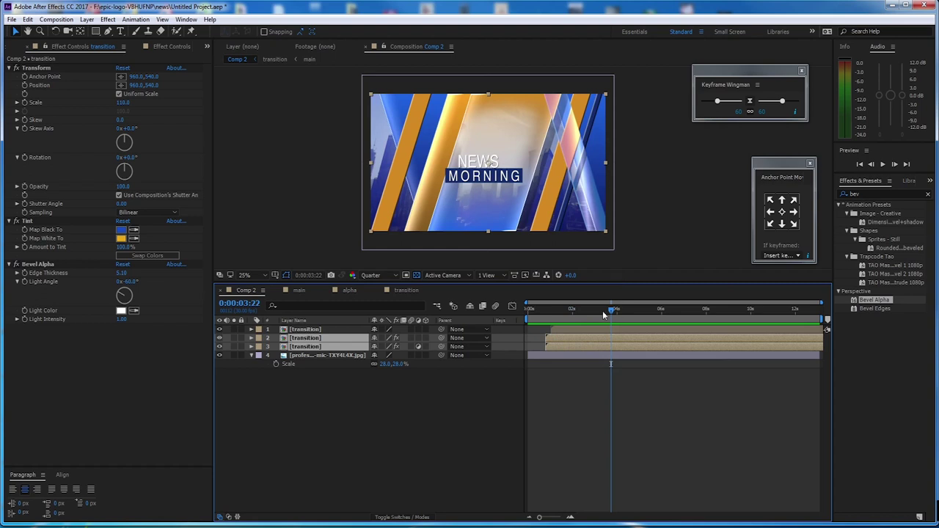
key("space")
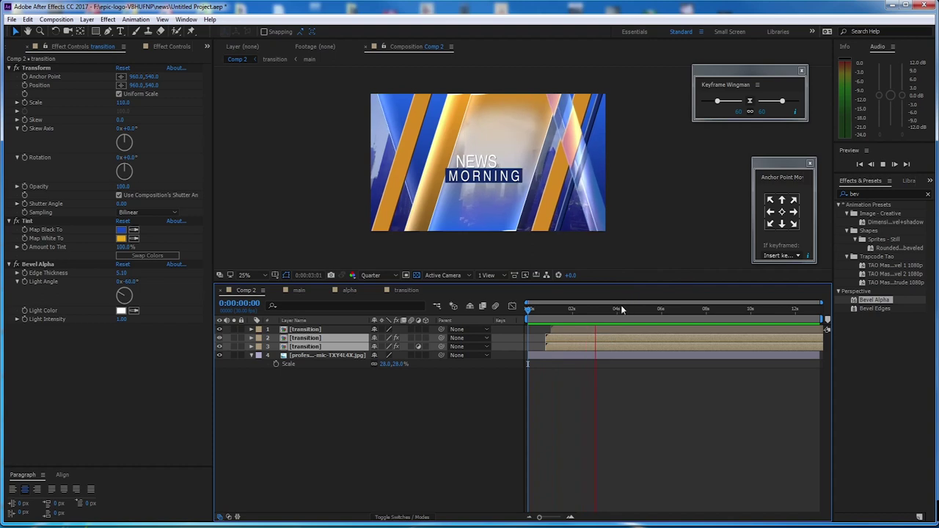
key("space")
left_click_drag(602, 309, 502, 316)
key("space")
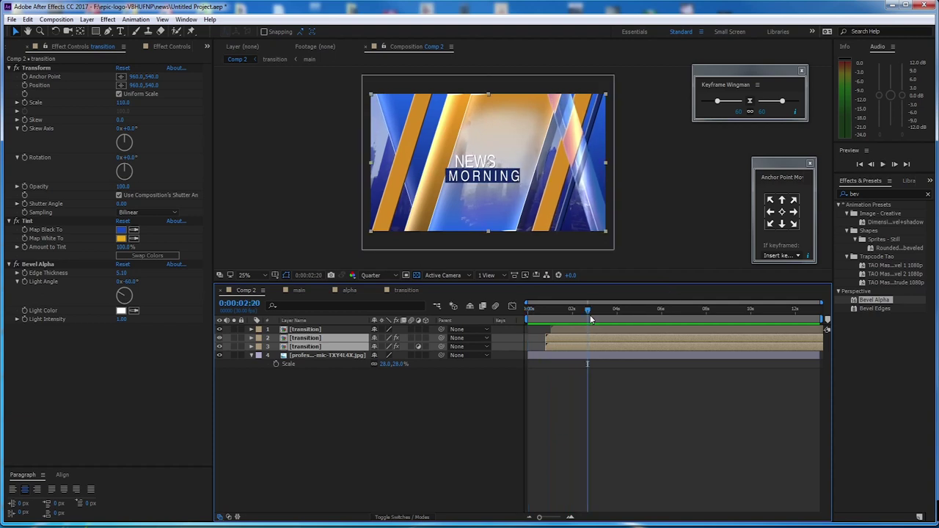
key("space")
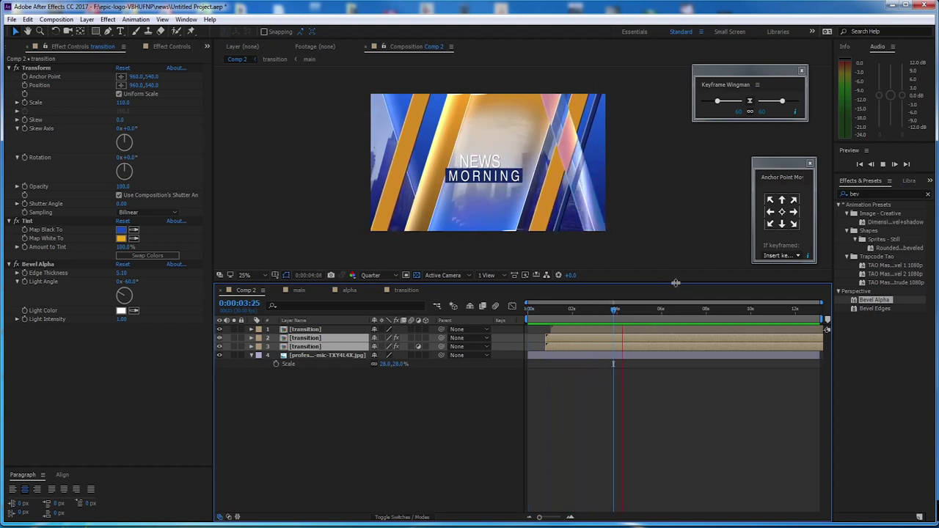
key("space")
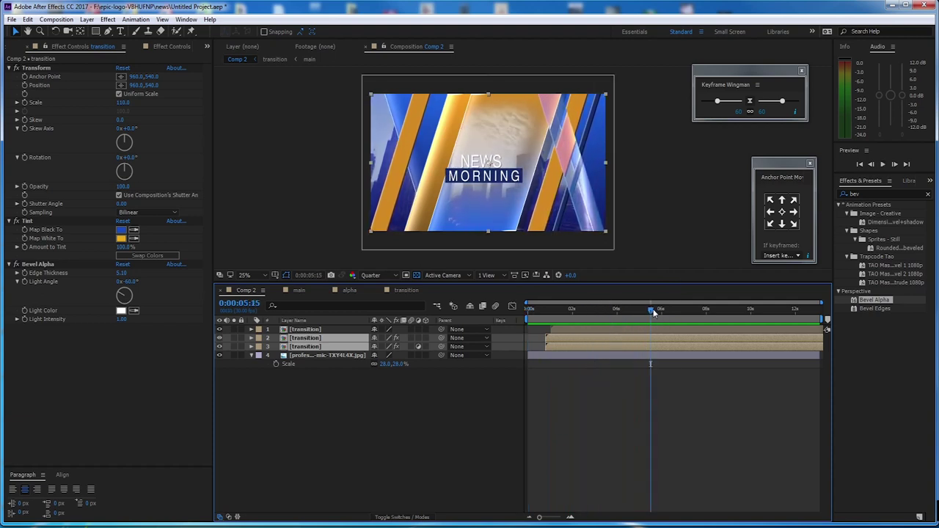
left_click_drag(653, 311, 687, 312)
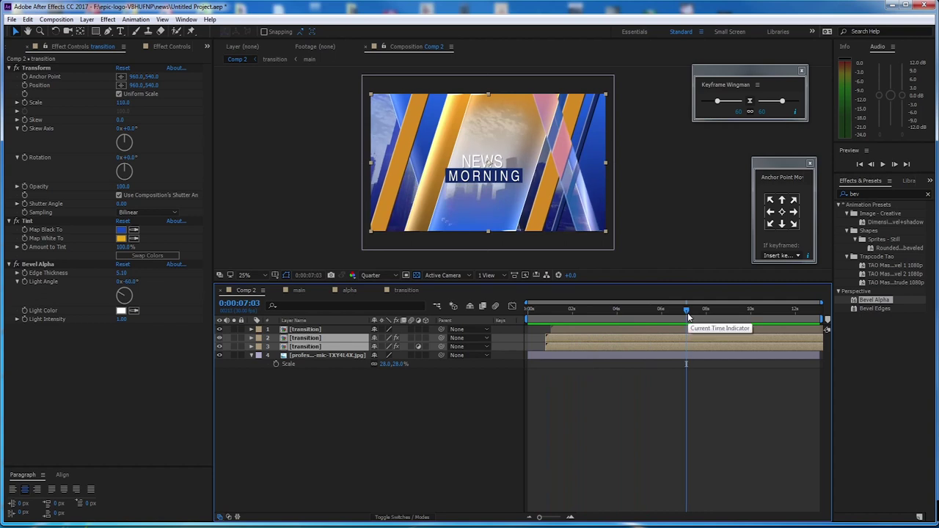
key("space")
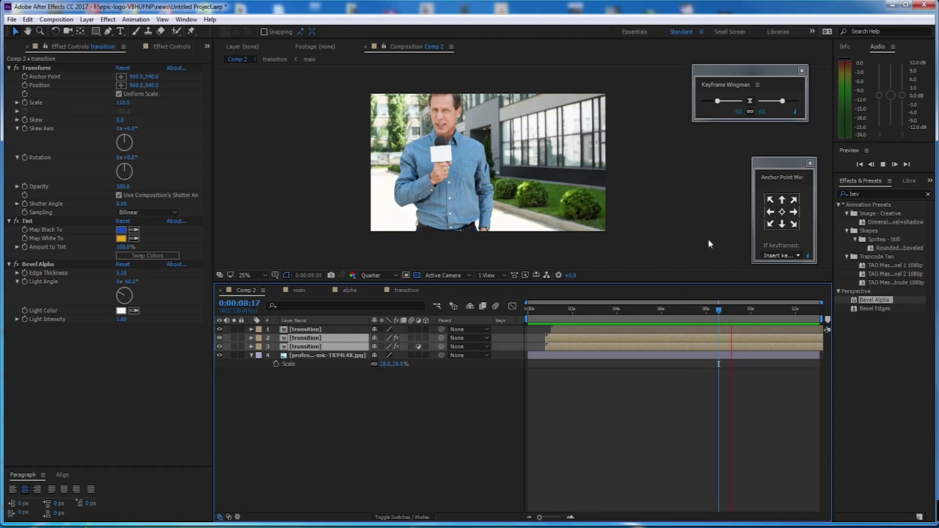
key("space")
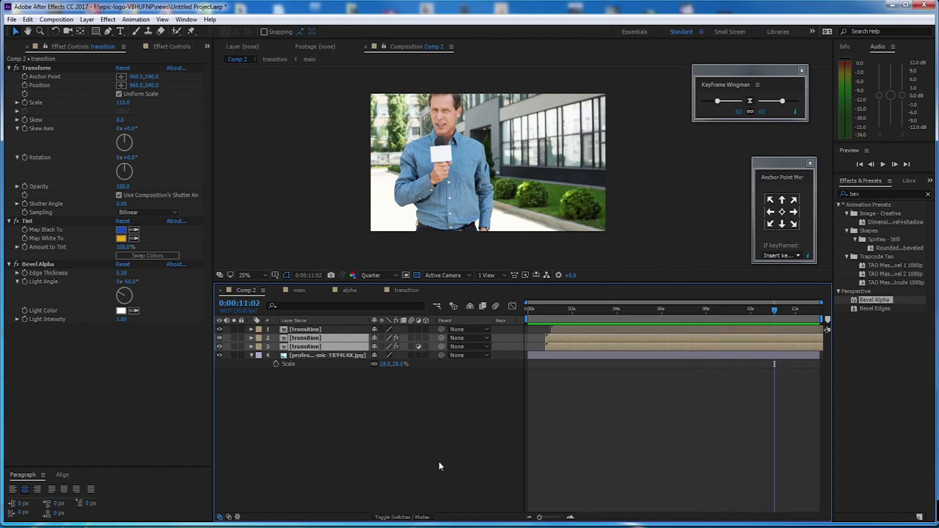